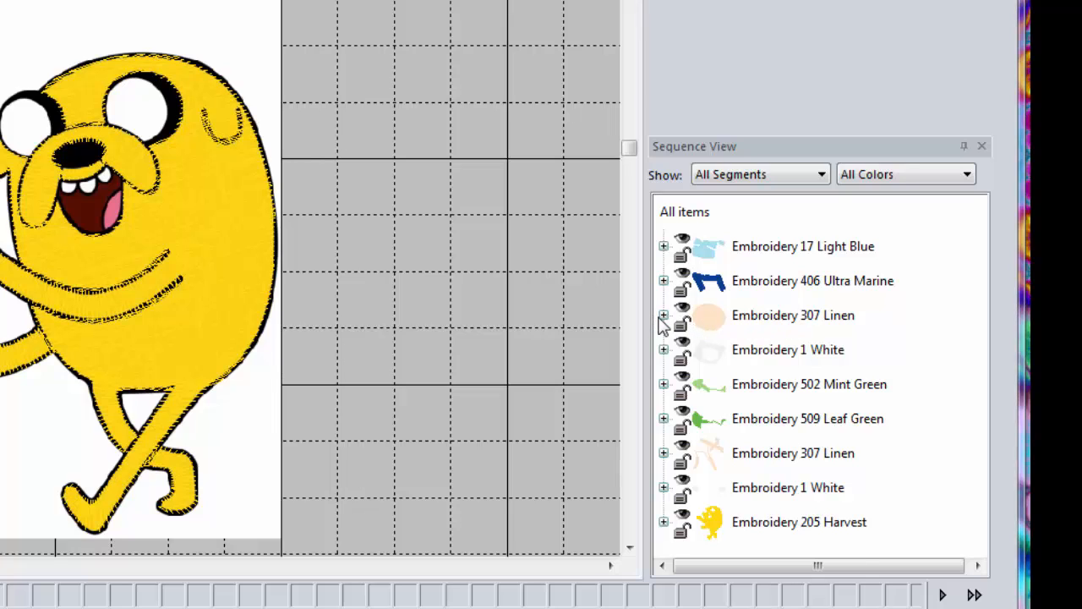
Select the face's fill segment within the first Embroidery 307 Linen colour group.
left_click(664, 316)
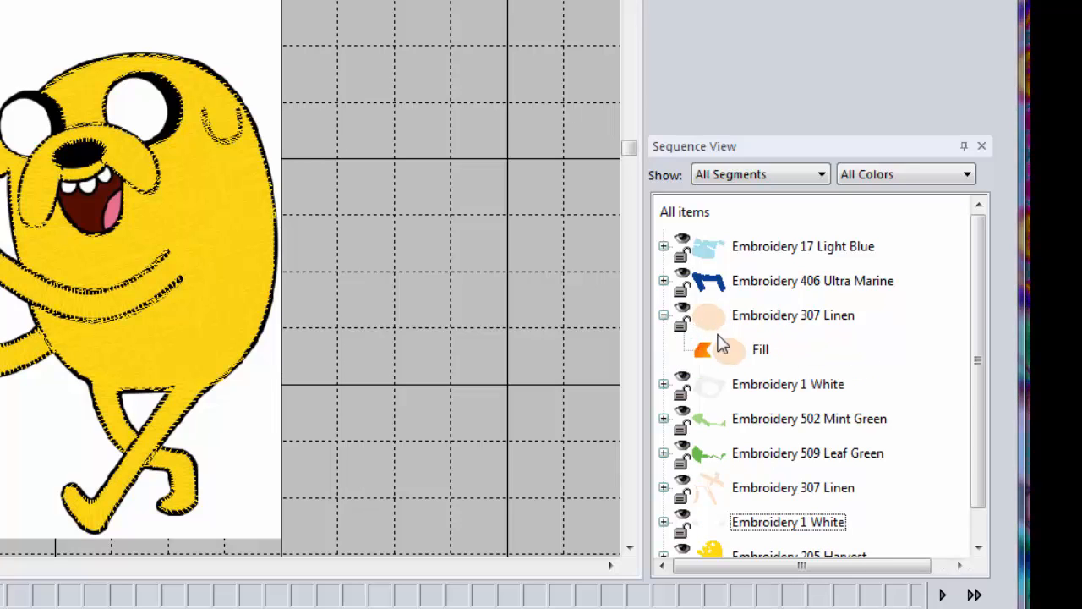
left_click(759, 360)
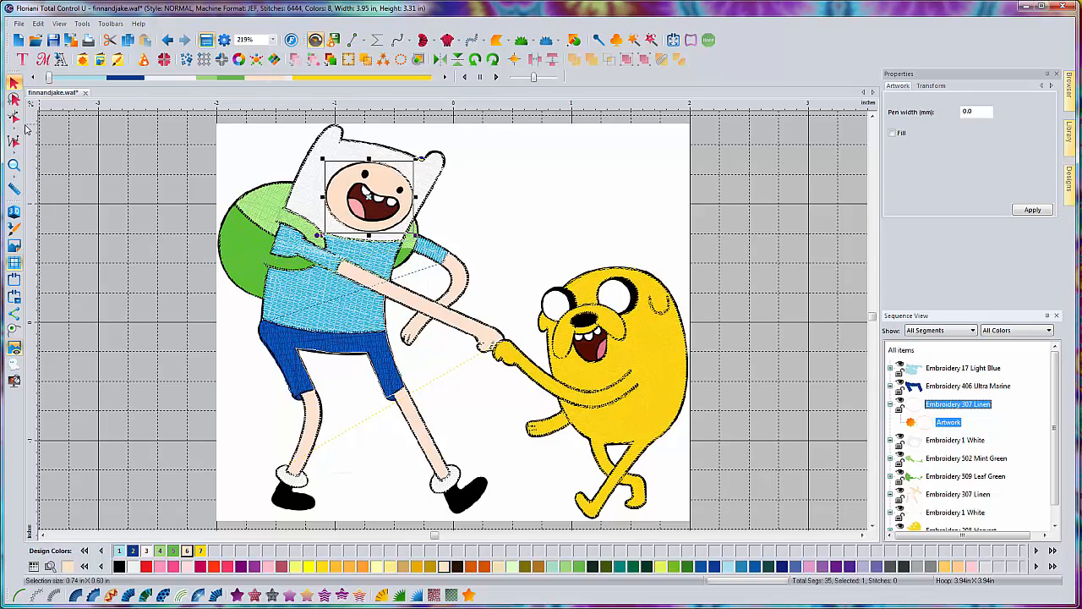
Start an artwork line outline of Finn's mouth, tracing the upper lip edge from the leftmost tooth to the right corner.
left_click(14, 164)
left_click_drag(315, 150, 435, 241)
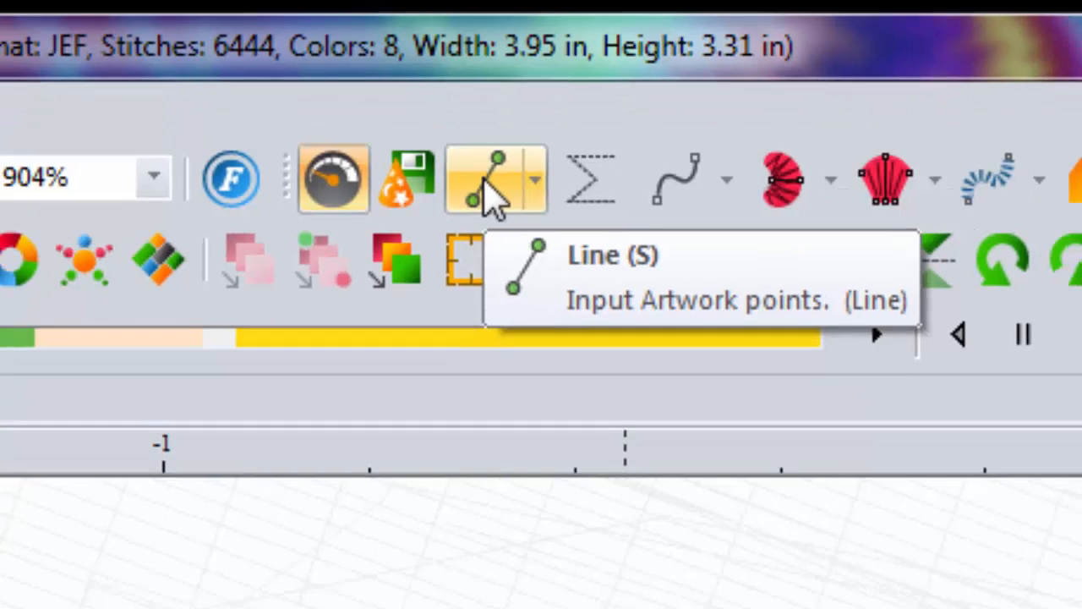
left_click(505, 245)
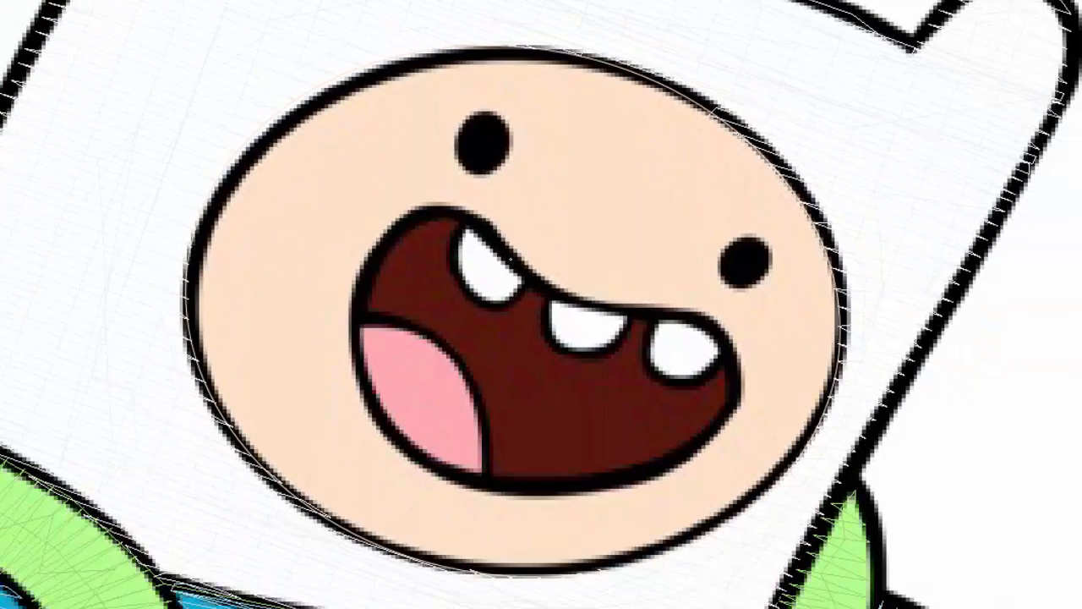
left_click(536, 284)
left_click(582, 303)
left_click(685, 317)
left_click(707, 325)
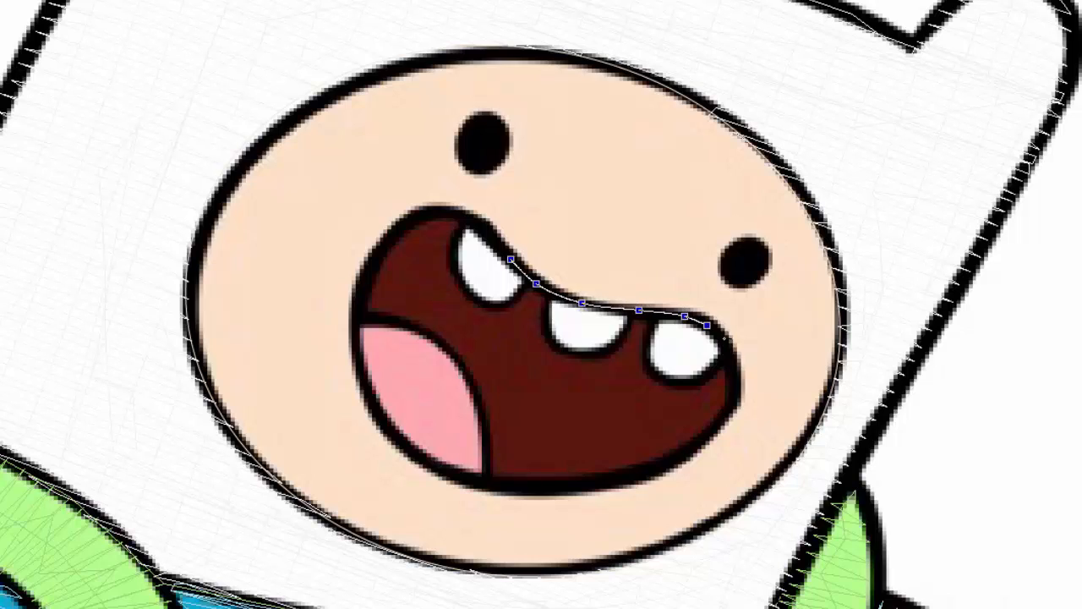
Continue the mouth outline around its right corner and along the lower edge to the middle of the bottom lip.
left_click(724, 339)
left_click(736, 378)
left_click(722, 417)
left_click(676, 453)
left_click(613, 475)
left_click(531, 480)
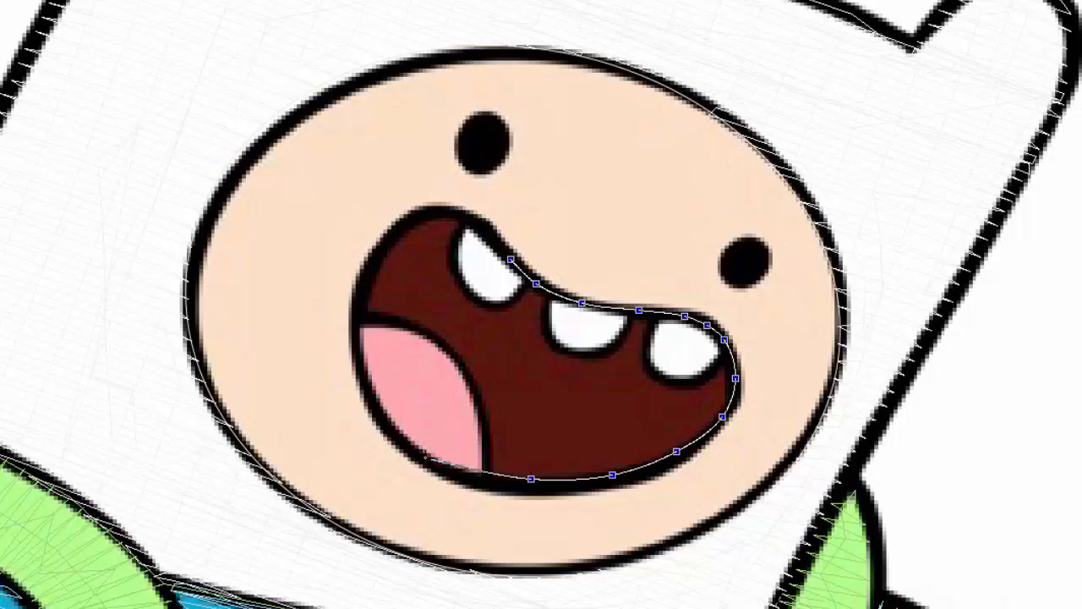
Trace the mouth outline up the left side and over the top to the leftmost tooth, and close the shape.
left_click(375, 403)
left_click(356, 320)
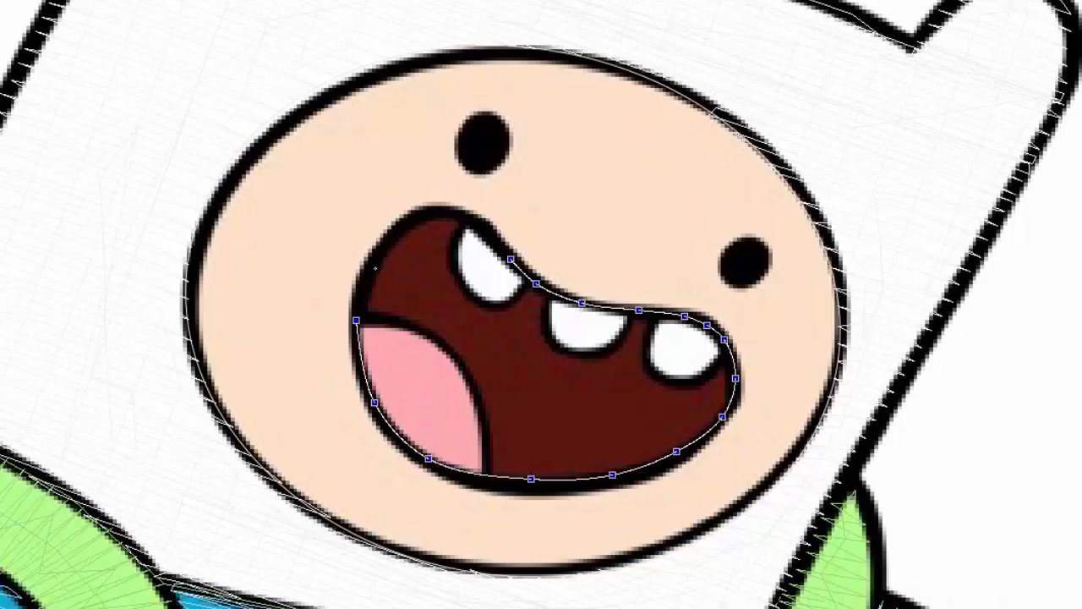
left_click(375, 268)
left_click(411, 222)
left_click(454, 222)
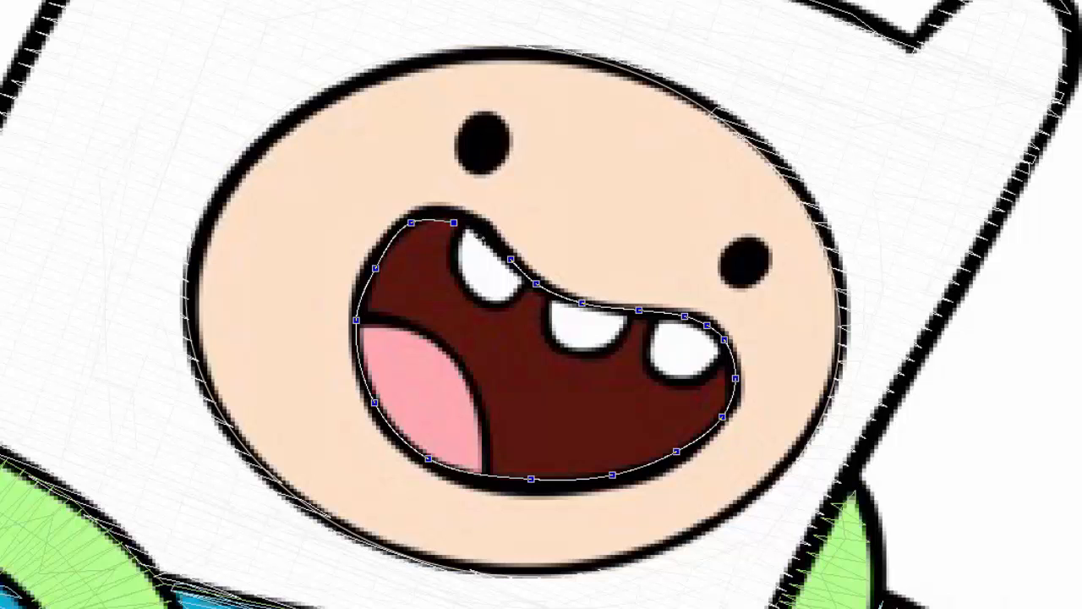
left_click(488, 251)
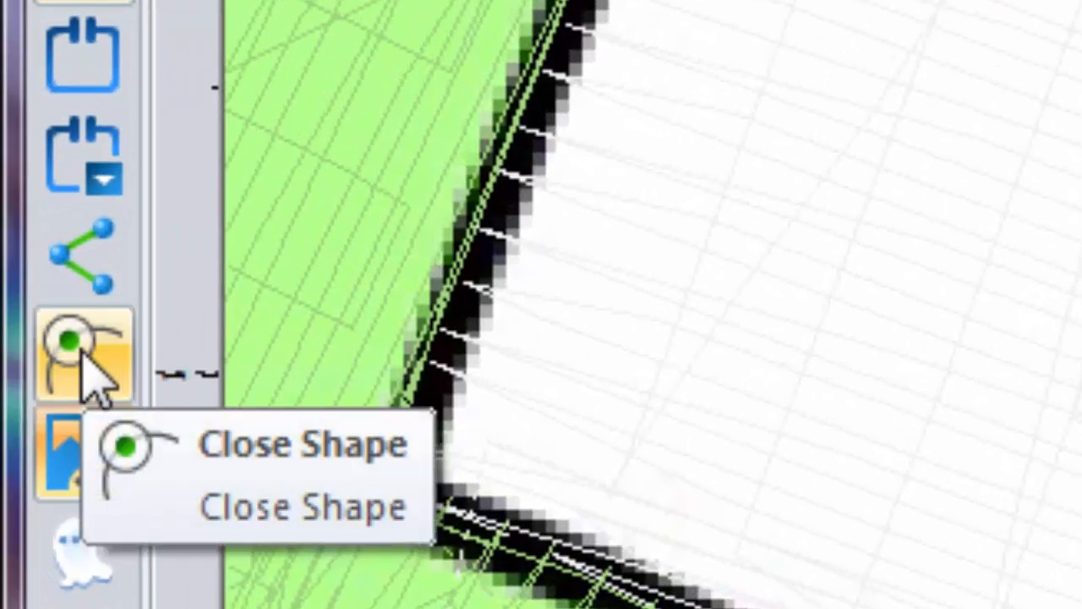
left_click(53, 347)
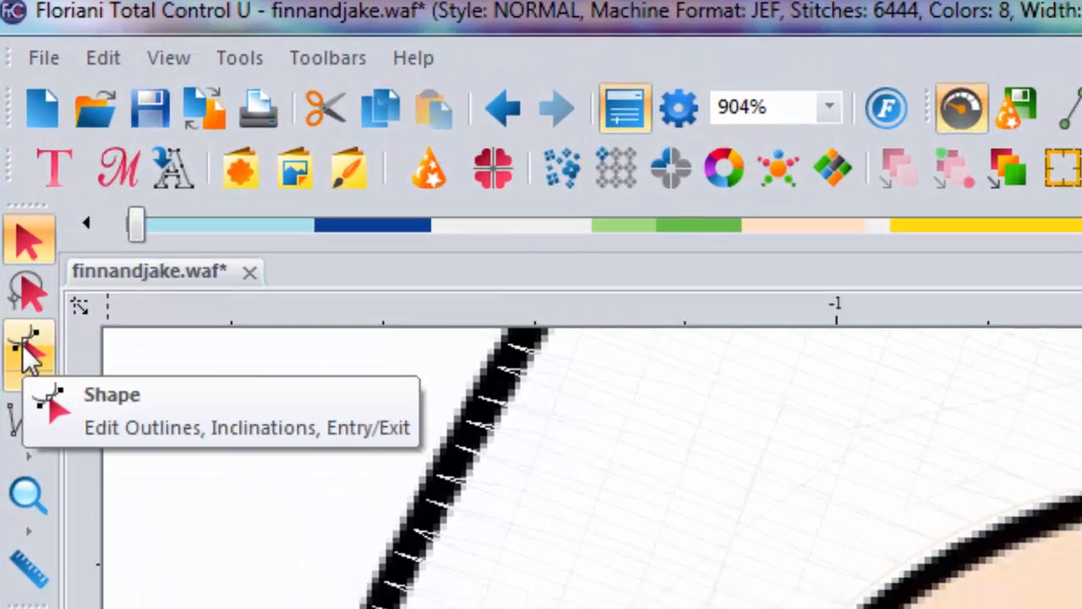
Reshape the mouth outline by adjusting the nodes above the leftmost tooth so the curve follows the upper lip.
left_click(36, 307)
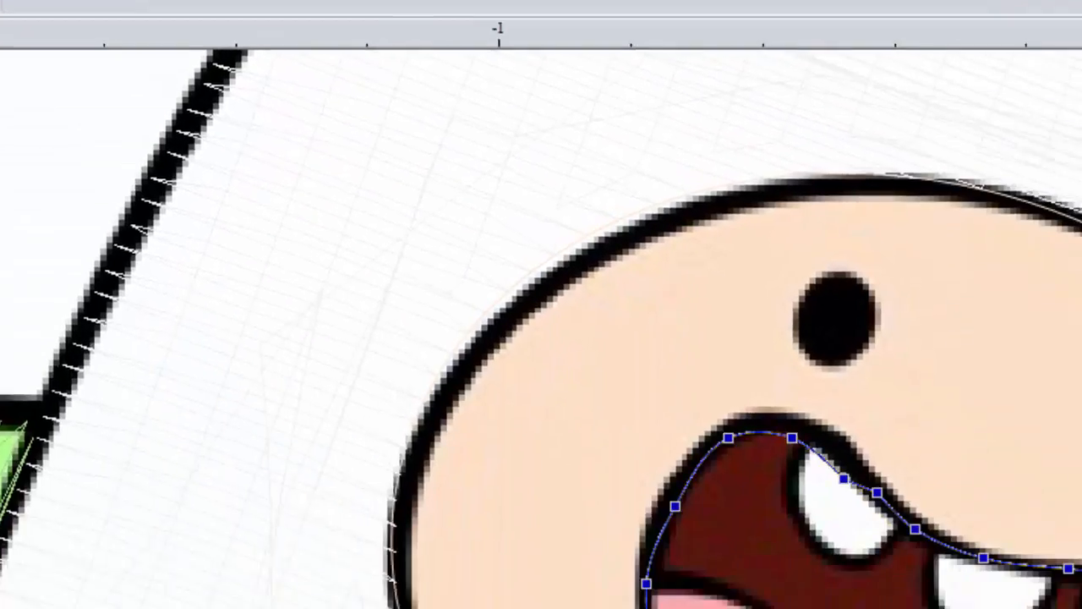
left_click(844, 478)
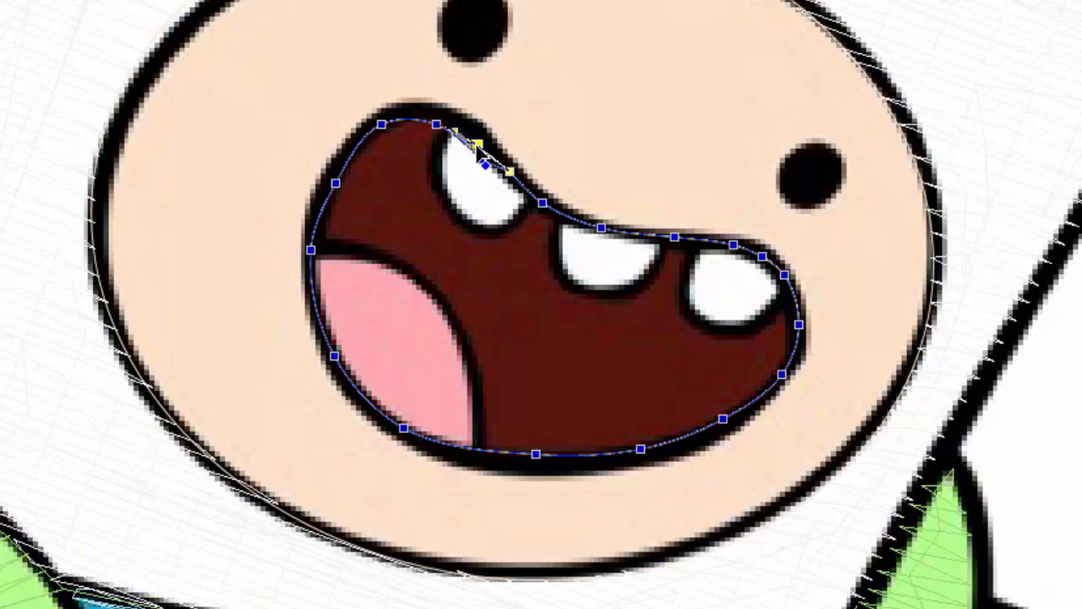
left_click_drag(476, 145, 444, 125)
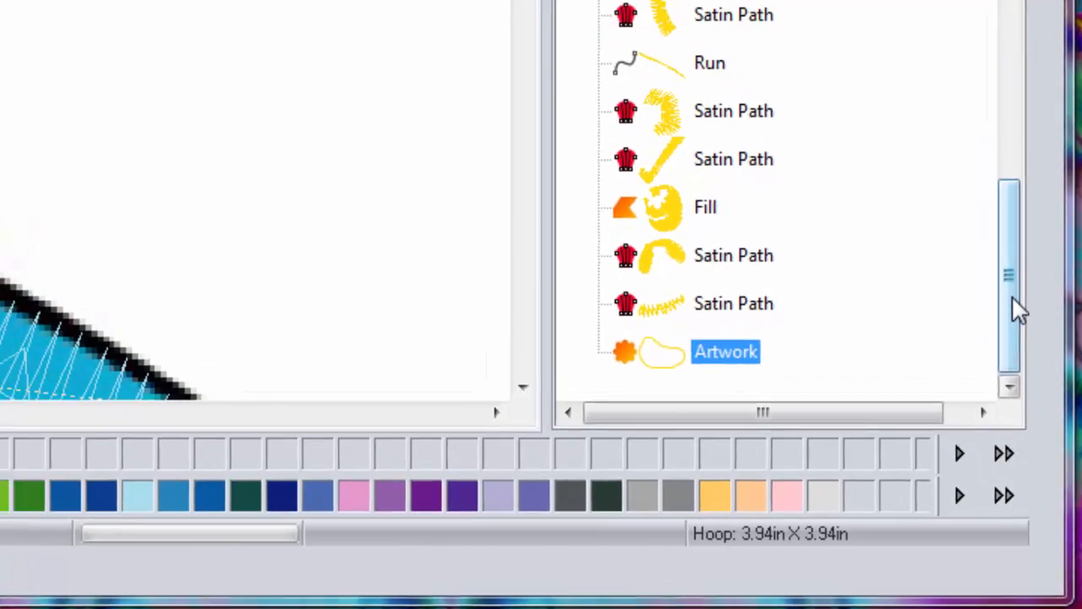
Combine the face artwork under the first Embroidery 307 Linen with the mouth artwork at the end of the sequence.
left_click_drag(1011, 296, 1037, 240)
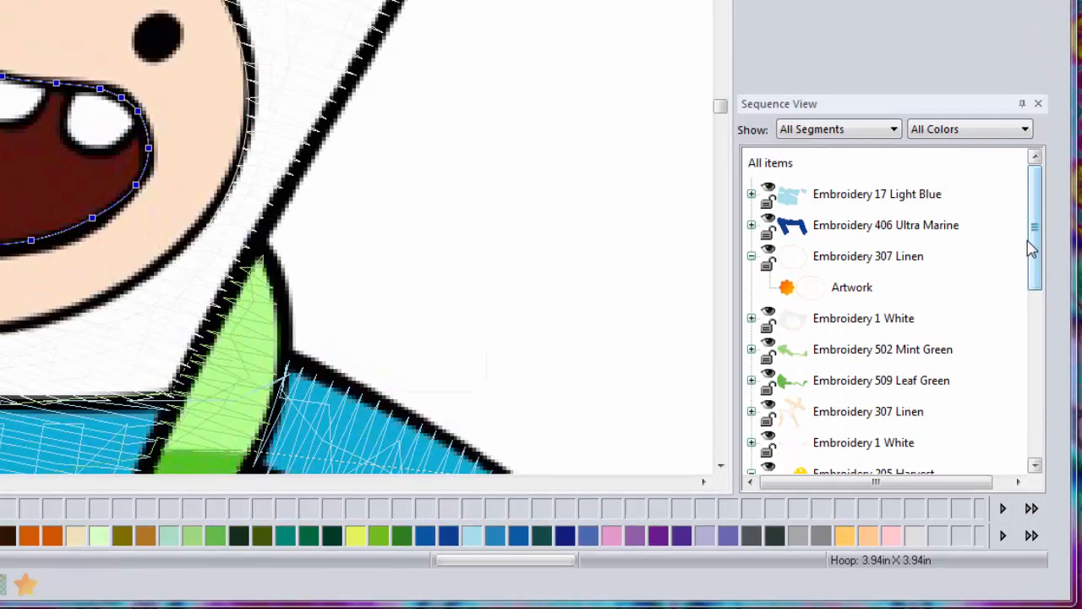
key("Escape")
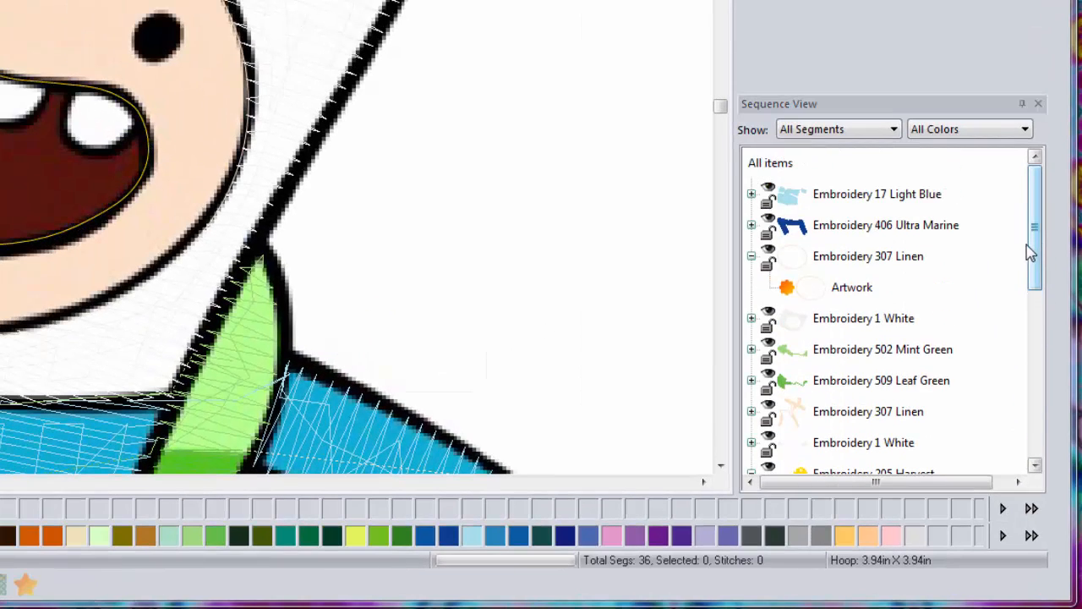
left_click(856, 293)
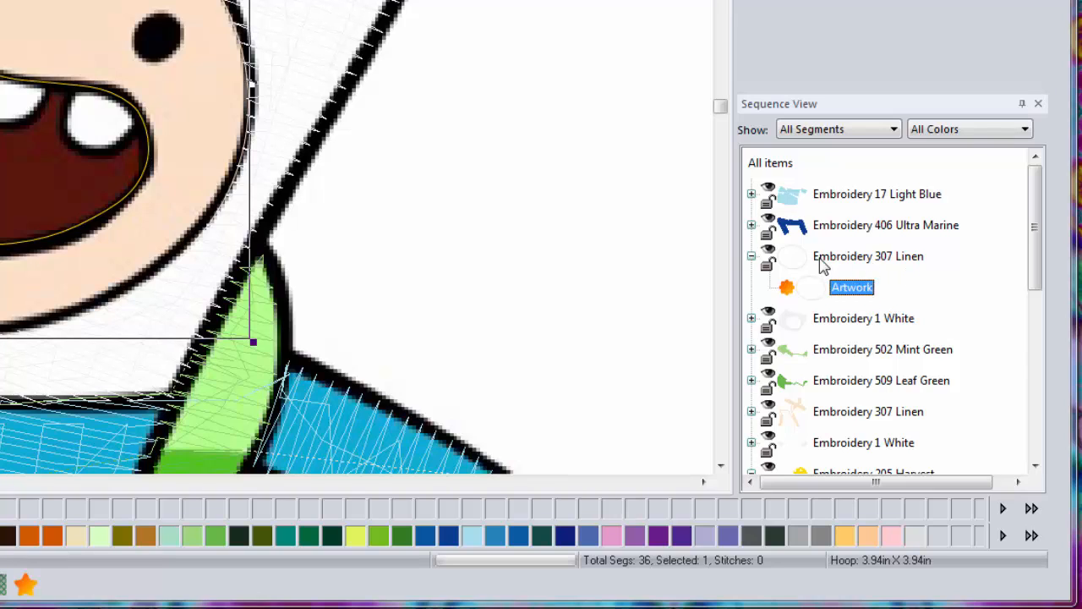
left_click_drag(1039, 218, 942, 445)
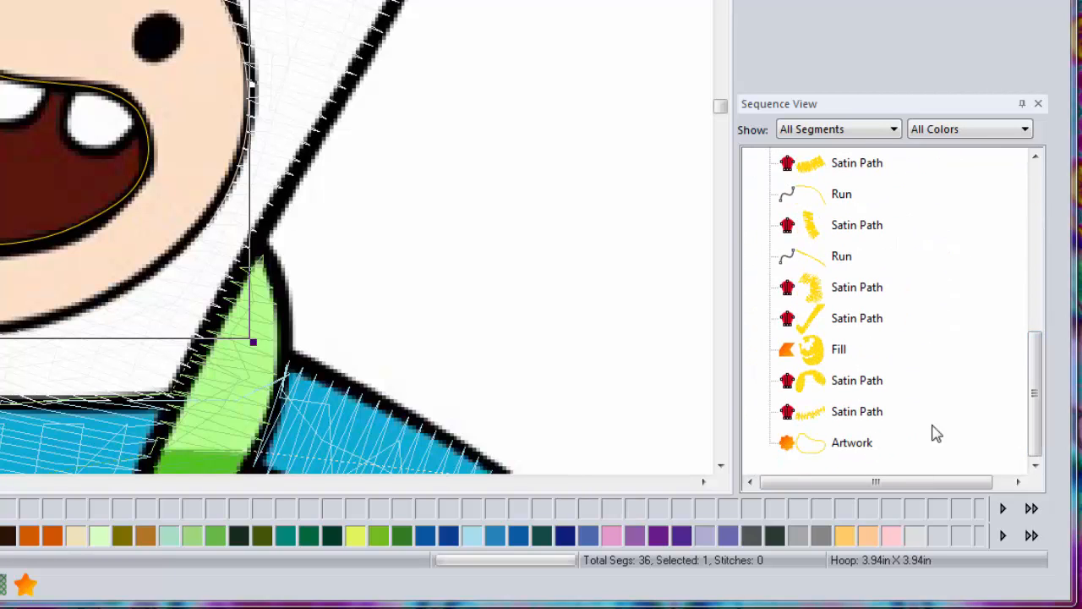
left_click(862, 446)
left_click_drag(1035, 404, 1062, 249)
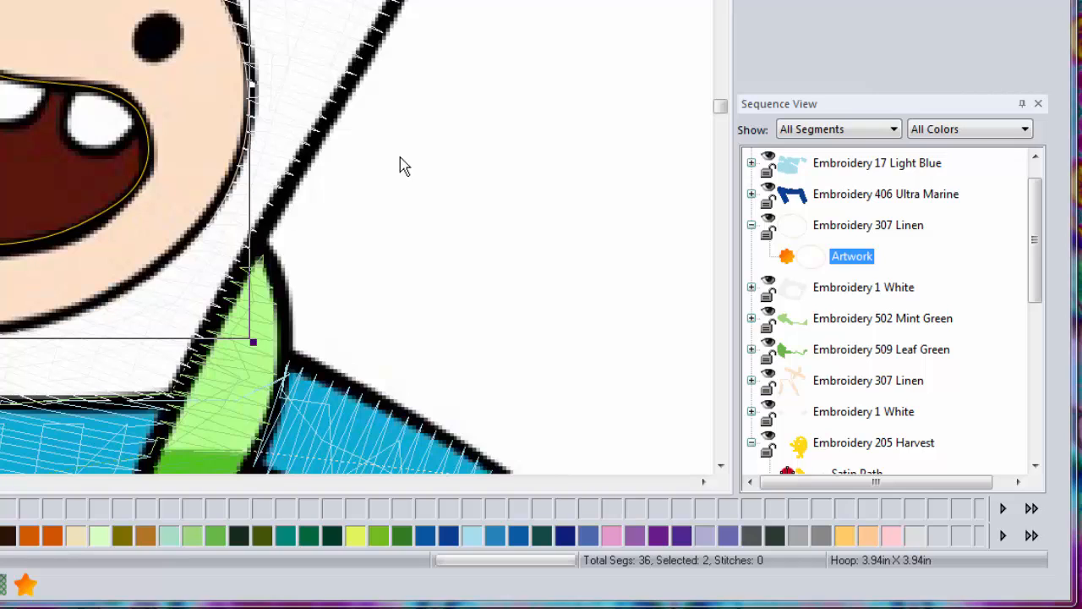
right_click(408, 118)
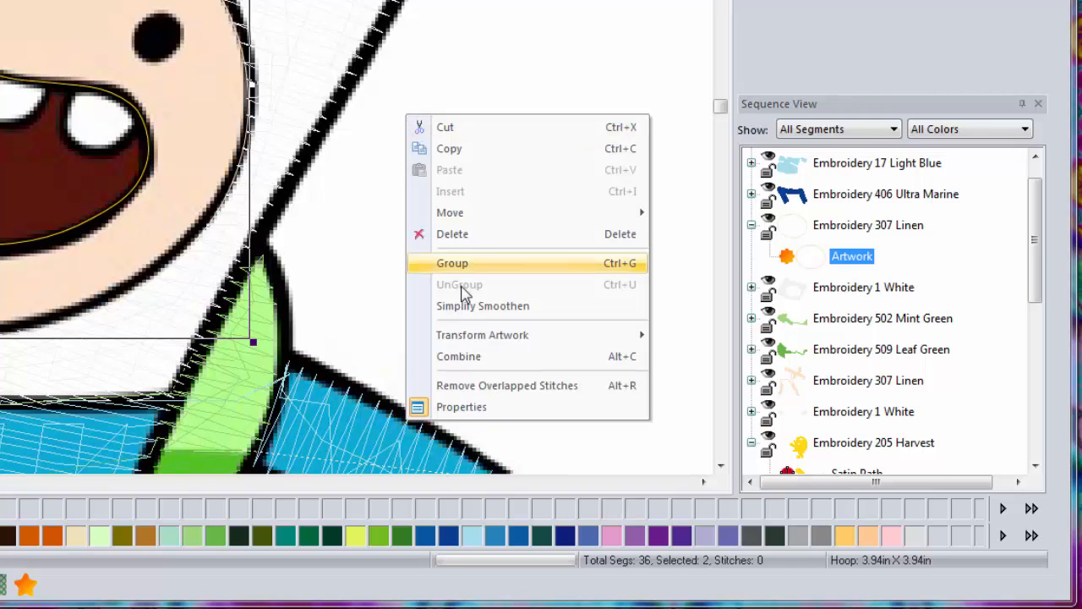
left_click(471, 361)
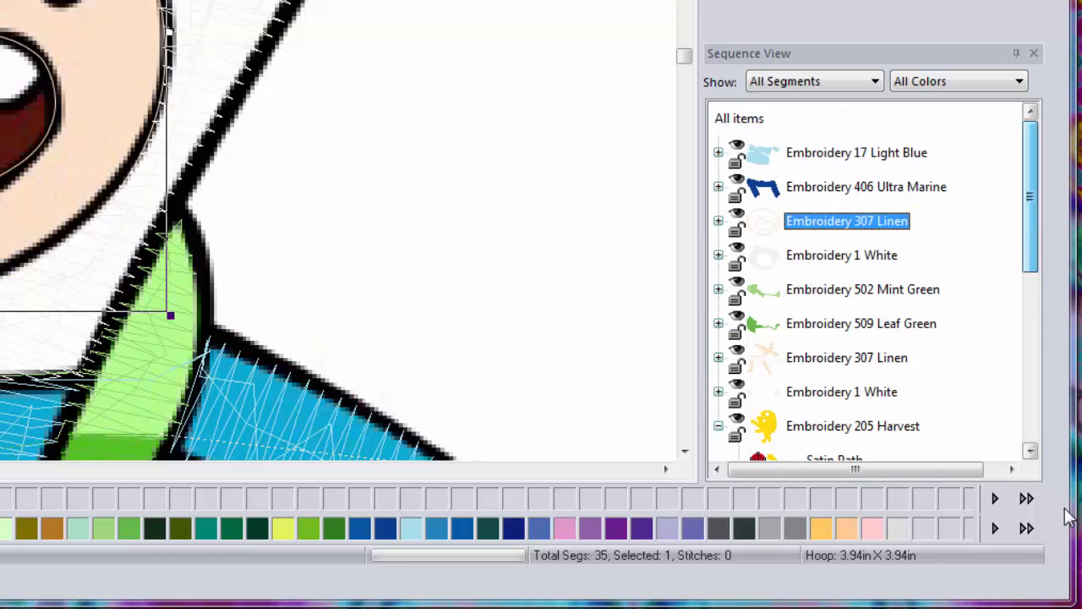
Expand the first Embroidery 307 Linen group and select the combined face and mouth artwork.
left_click_drag(1032, 254, 1035, 192)
left_click(719, 222)
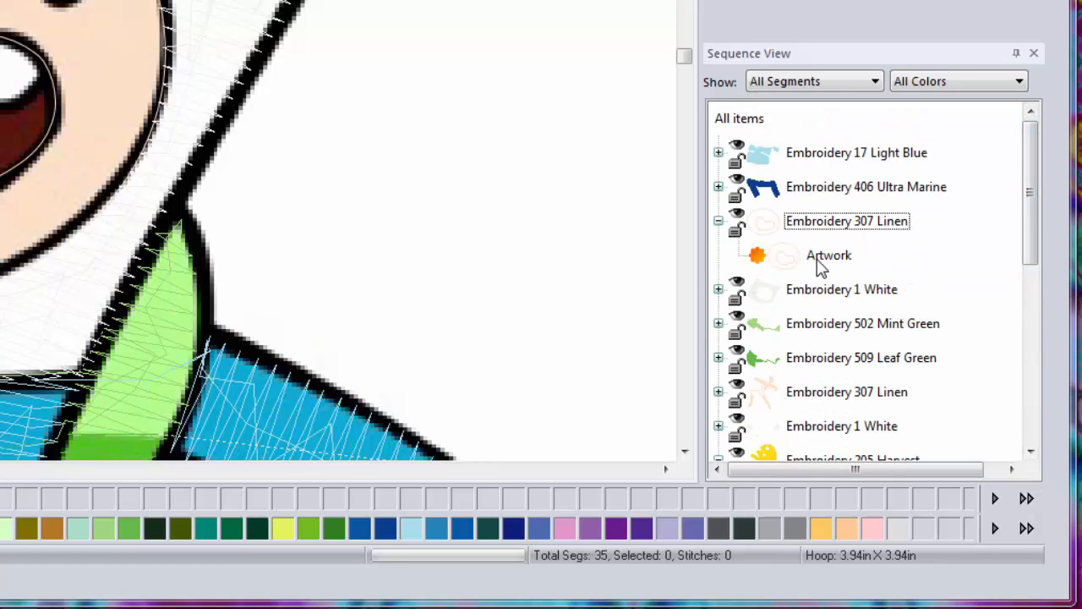
left_click(814, 262)
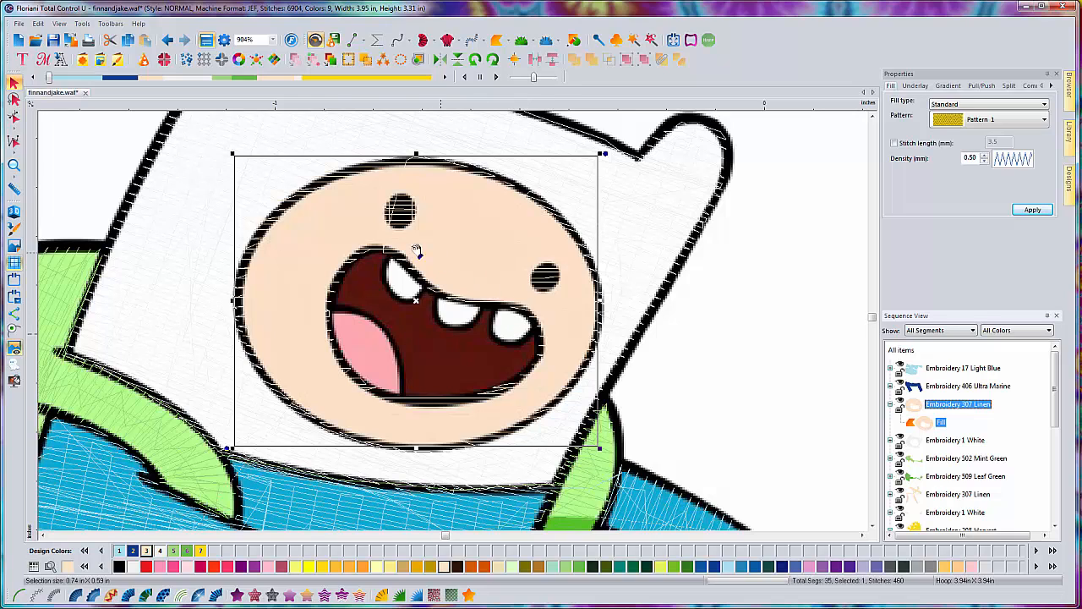
Tilt the face fill's stitch inclination line so it slopes from the face's upper left down to its lower right.
left_click(15, 118)
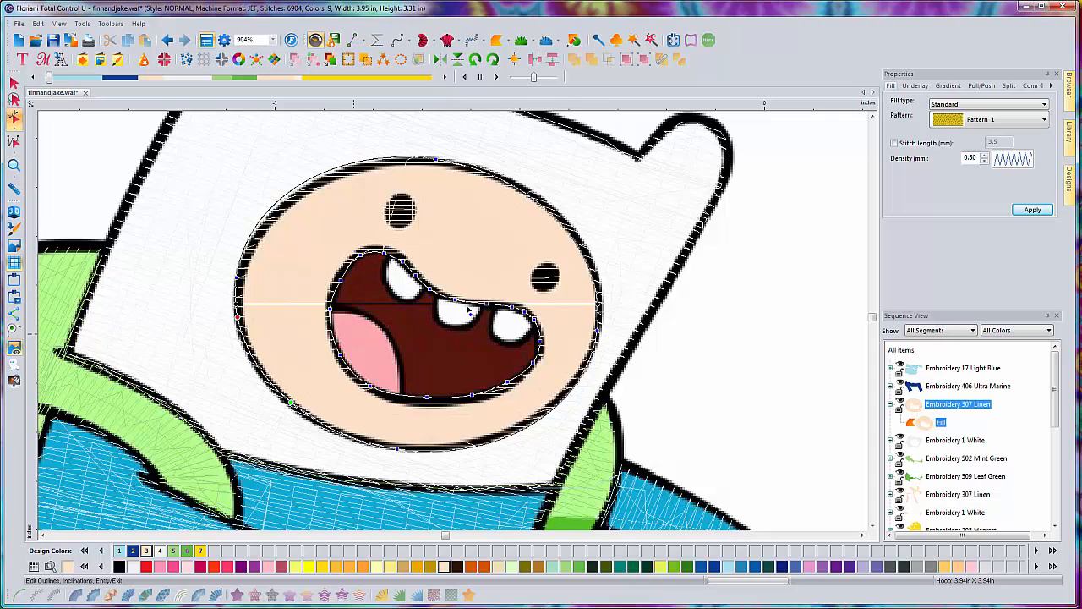
left_click_drag(601, 305, 579, 377)
left_click_drag(239, 304, 248, 243)
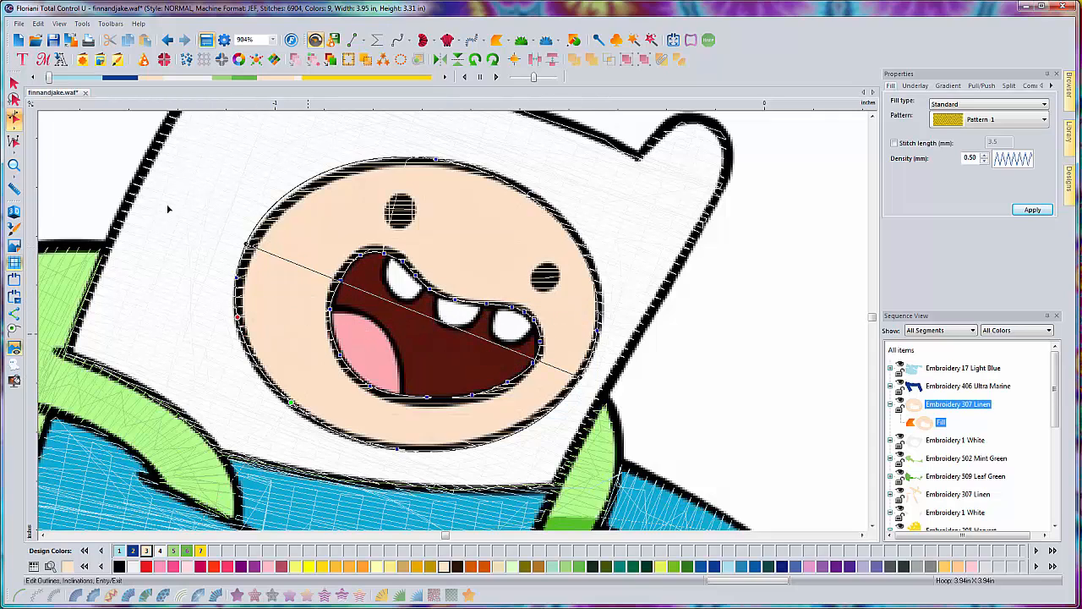
left_click(14, 85)
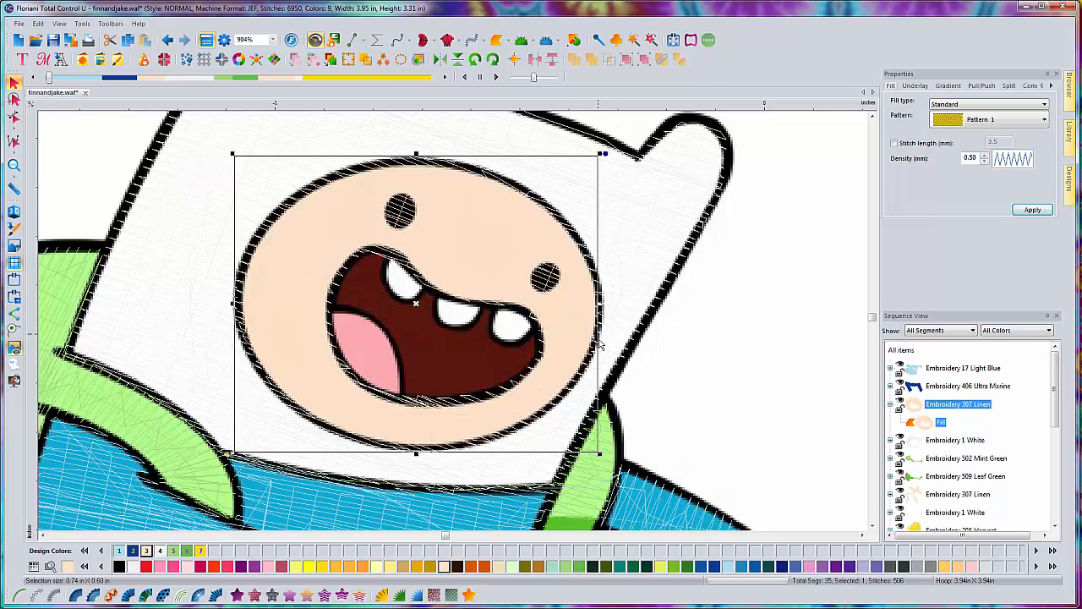
Examine the stitching on Finn's face and body and on Jake's face.
scroll(579, 341, "down", 1)
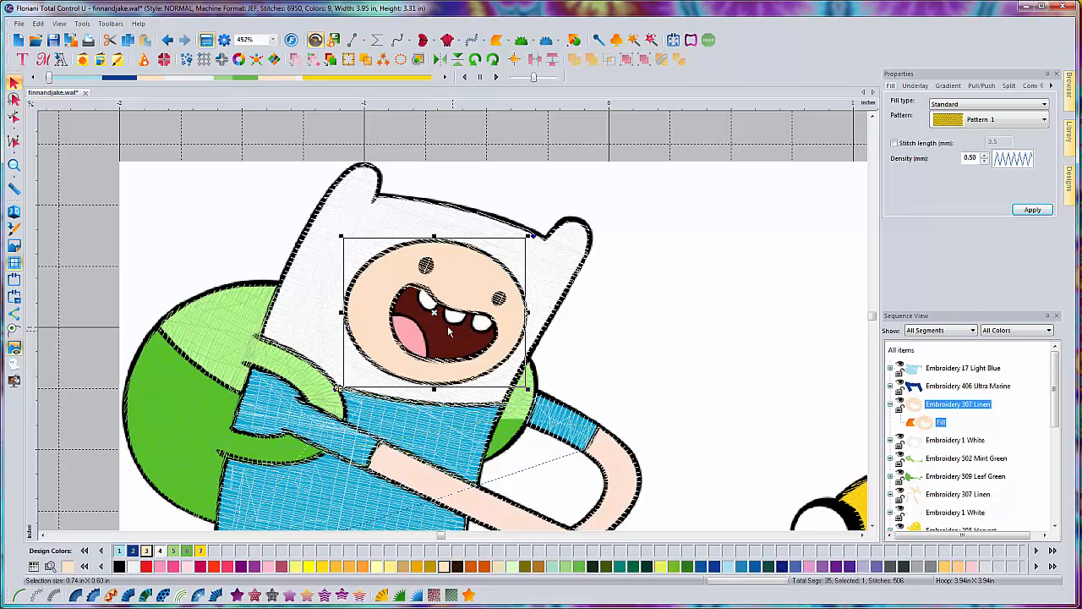
left_click(622, 326)
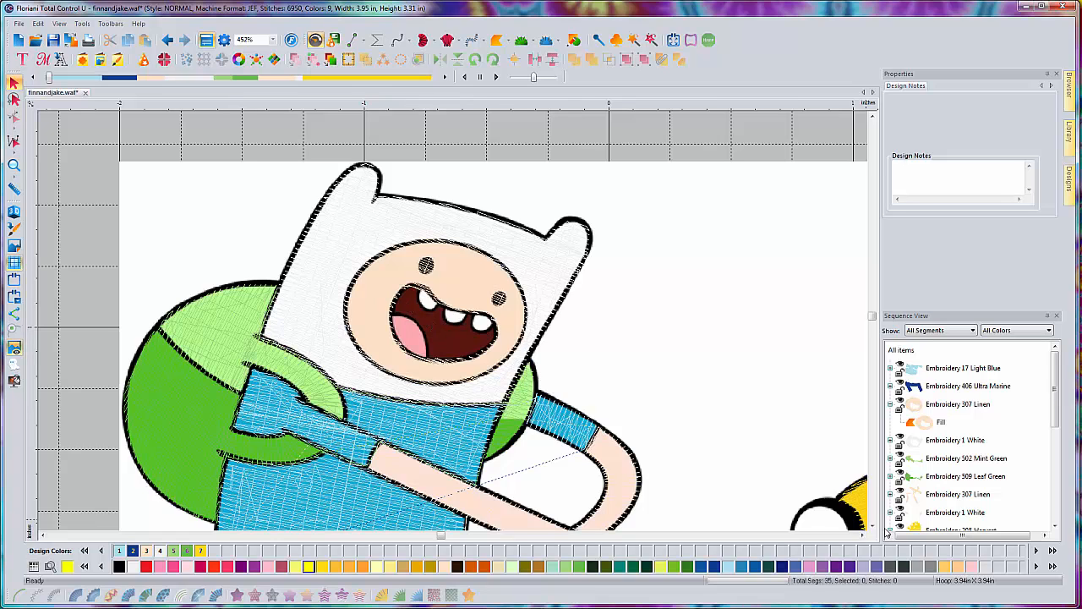
left_click(862, 536)
left_click(862, 535)
left_click(863, 535)
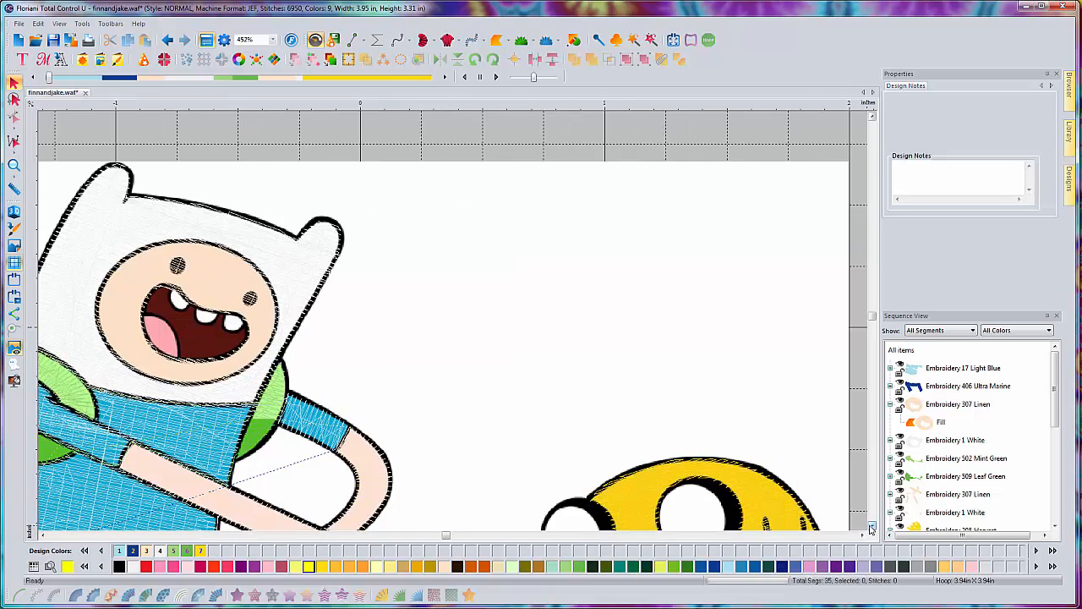
left_click(871, 528)
left_click(871, 529)
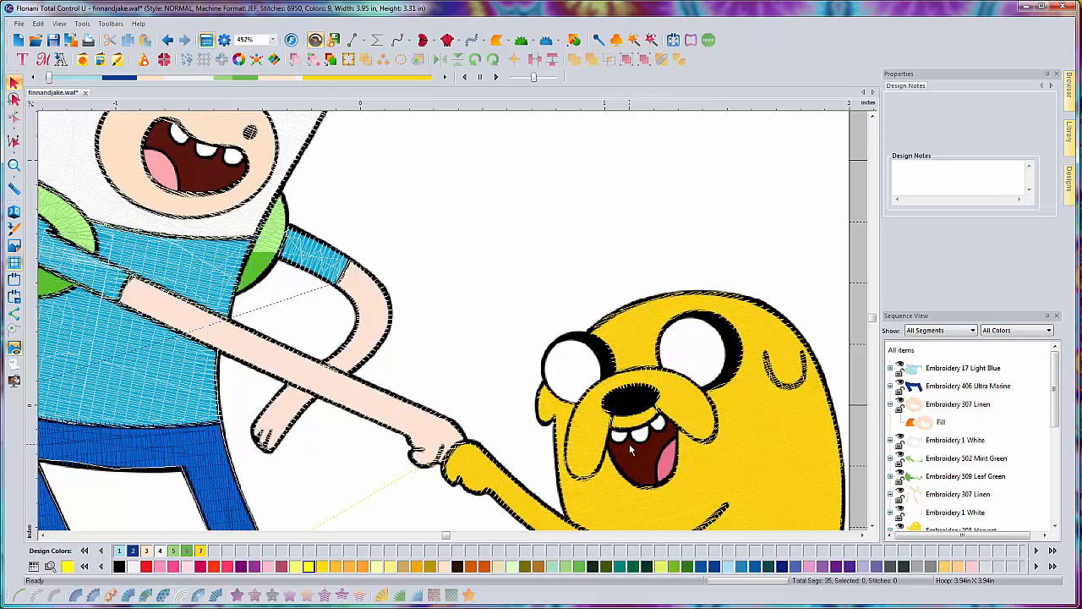
key("Left")
key("Left")
key("Up")
key("Up")
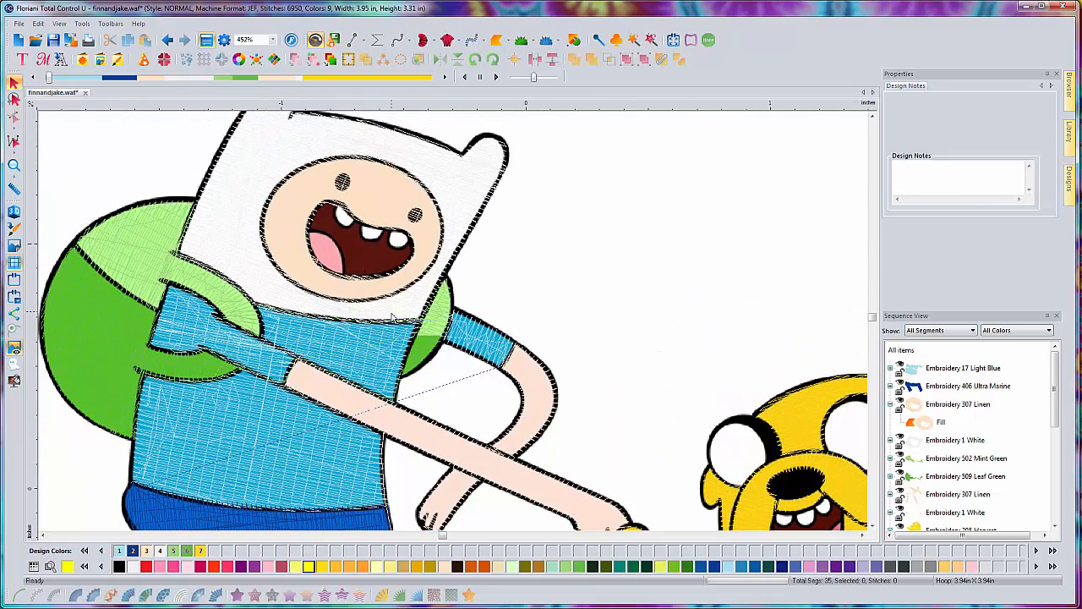
Begin a Complex Fill outline of Finn's mouth along its left edge down to the start of the tongue.
left_click(499, 41)
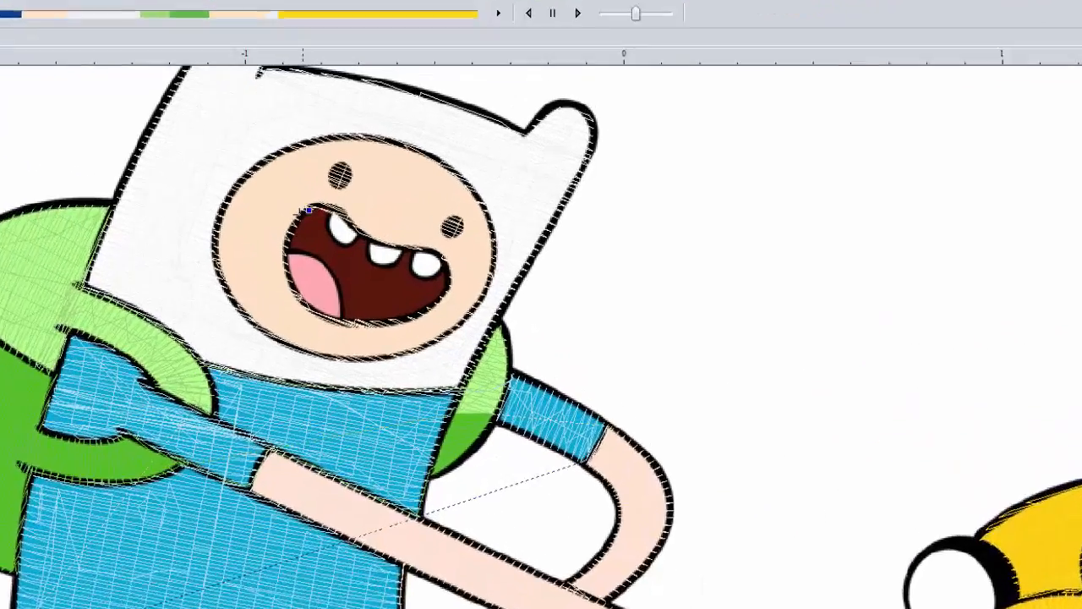
left_click(322, 204)
left_click(312, 214)
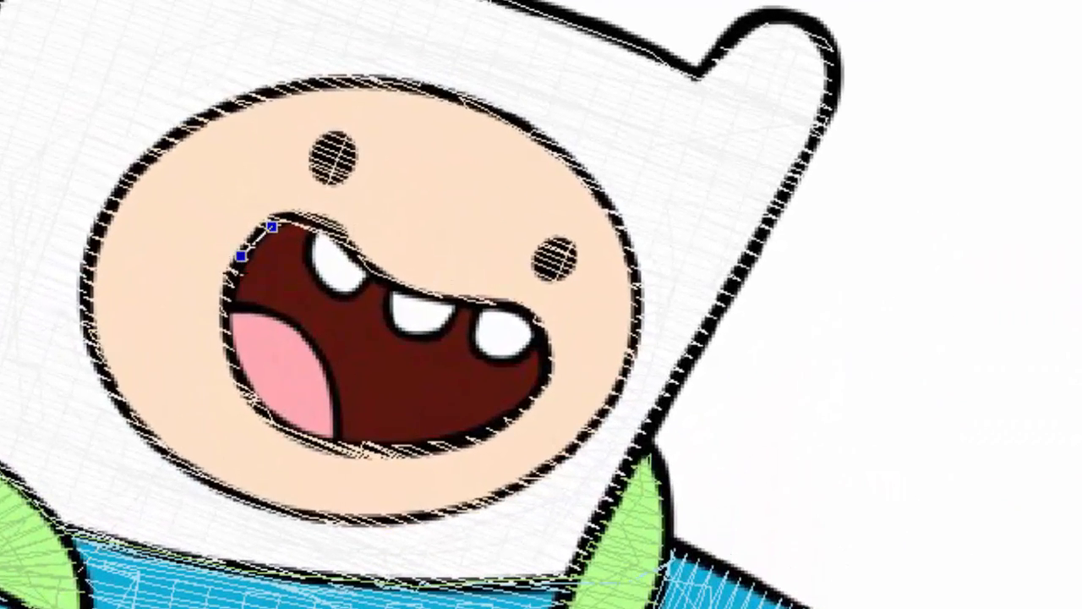
left_click(226, 286)
left_click(227, 309)
left_click(246, 312)
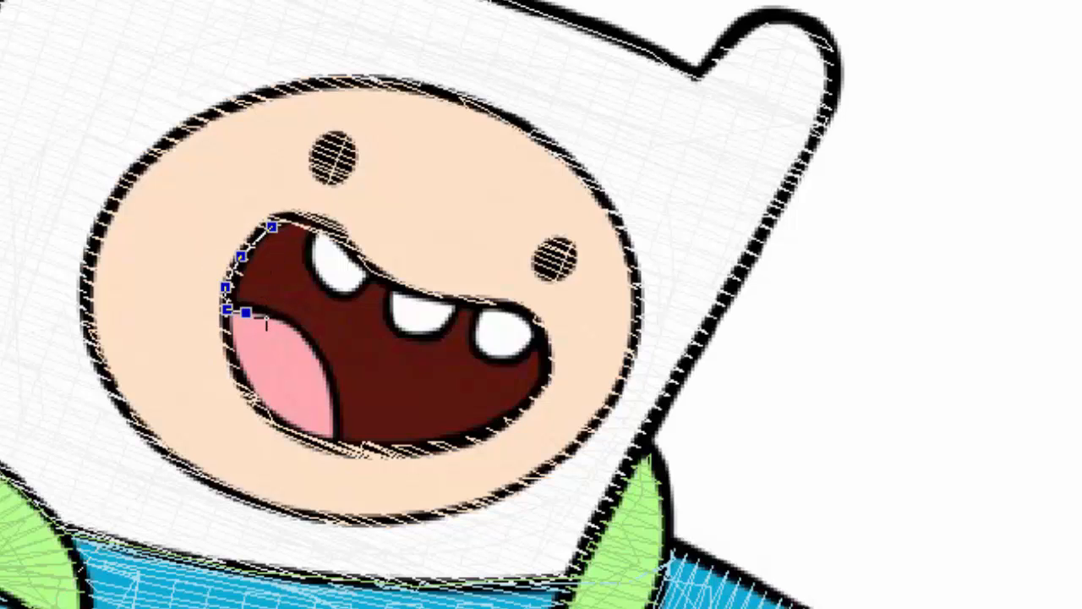
Continue Finn's mouth outline along the tongue's curved inner edge and onto the mouth's lower edge.
left_click(269, 318)
left_click(302, 333)
left_click(325, 386)
left_click(328, 422)
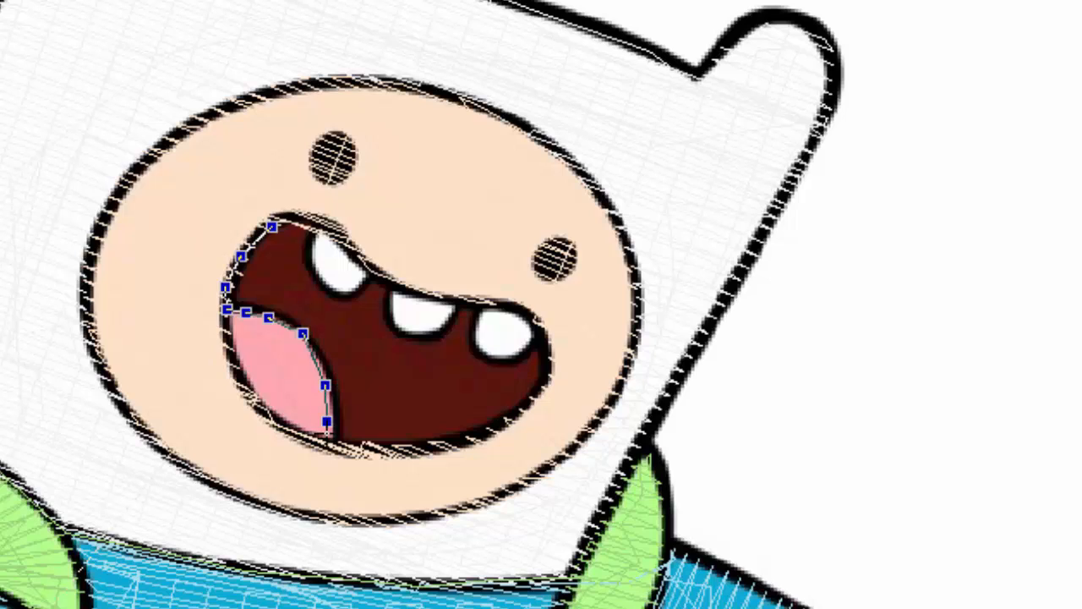
left_click(327, 445)
left_click(373, 449)
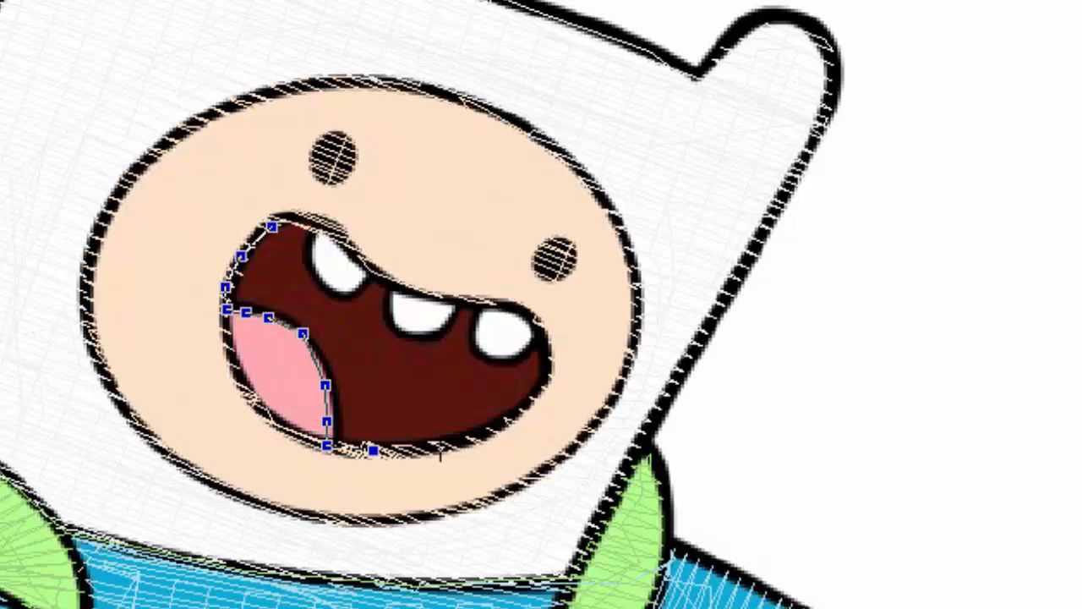
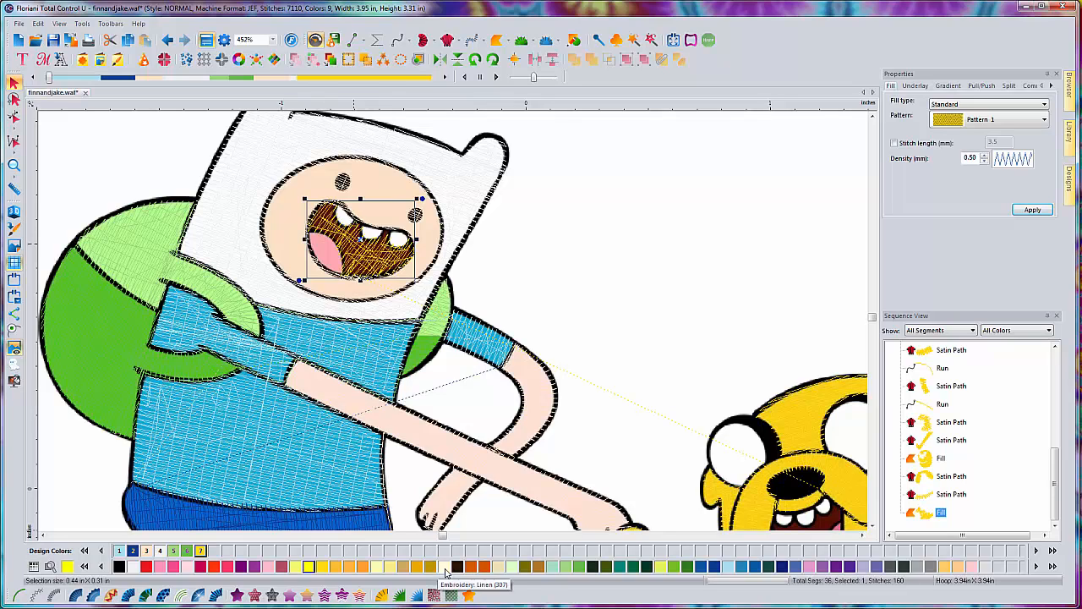
Recolor Finn's mouth fill to Embroidery 333 Amber Red and deselect it.
left_click(282, 566)
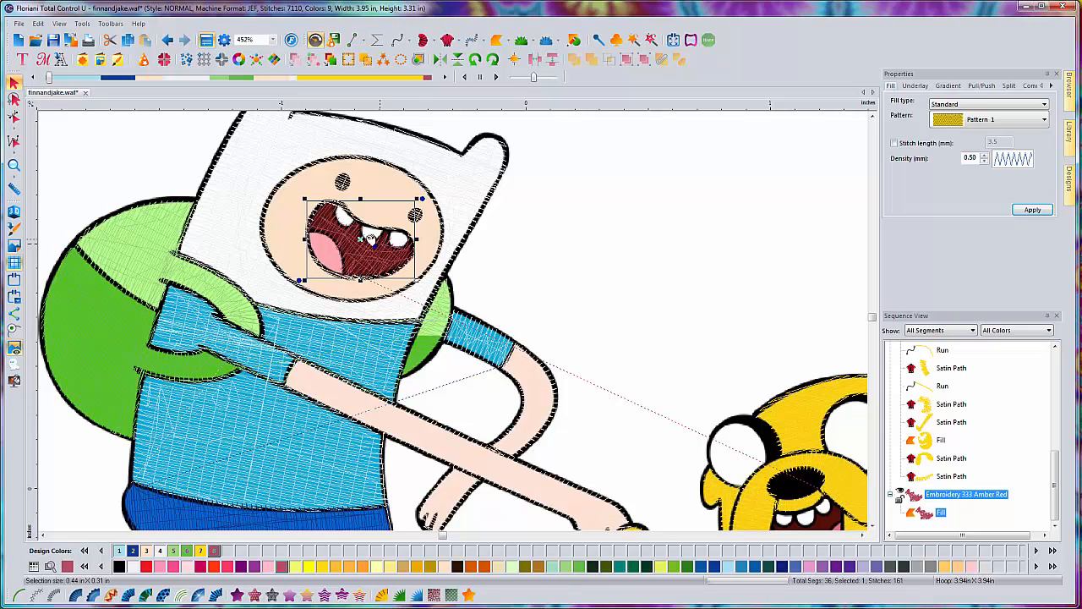
left_click(489, 271)
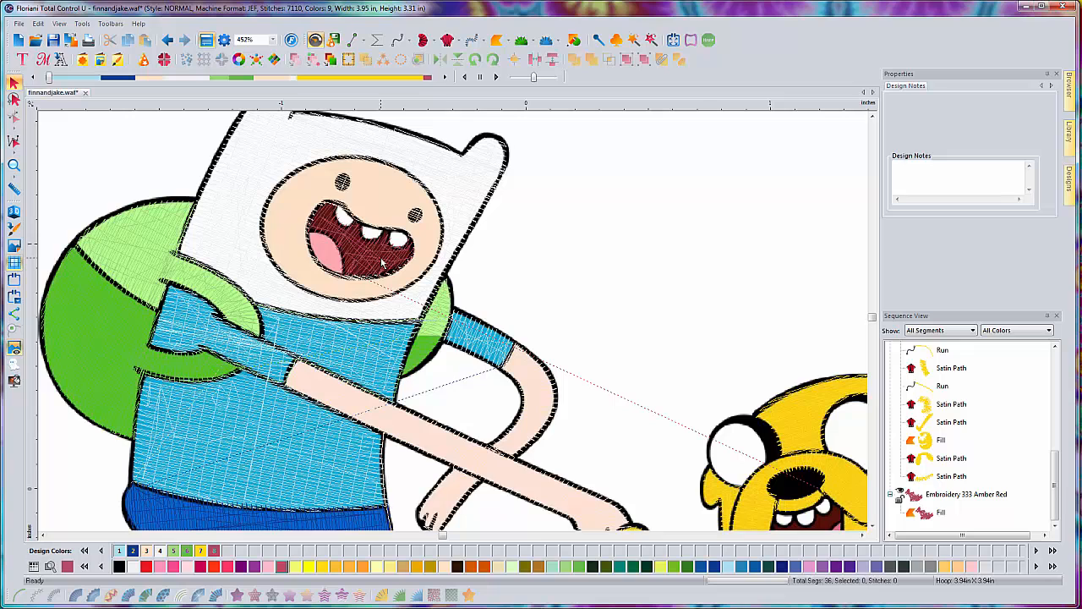
Begin a Complex Fill outline of Jake's mouth along the tongue's inner edge and the mouth's lower left curve.
scroll(383, 264, "right", 2)
scroll(634, 469, "right", 1)
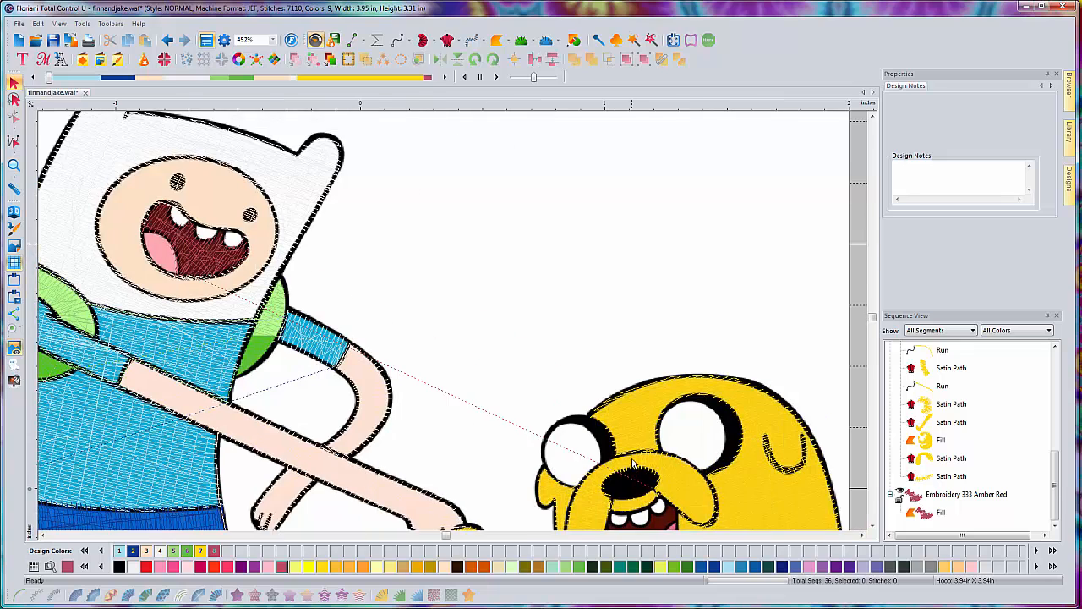
scroll(635, 463, "down", 3)
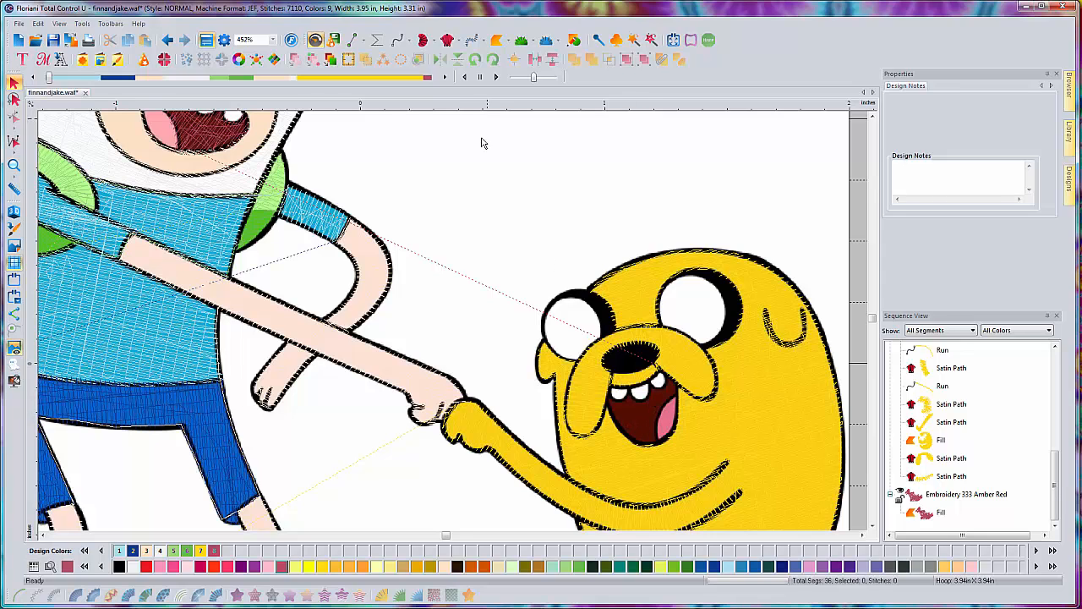
left_click(500, 40)
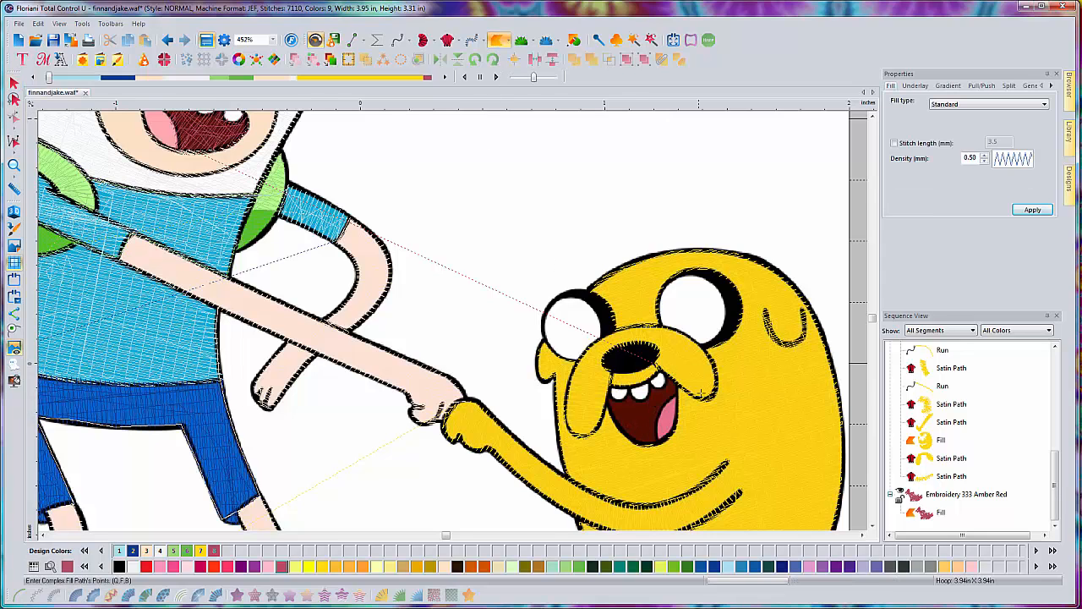
scroll(702, 393, "up", 1)
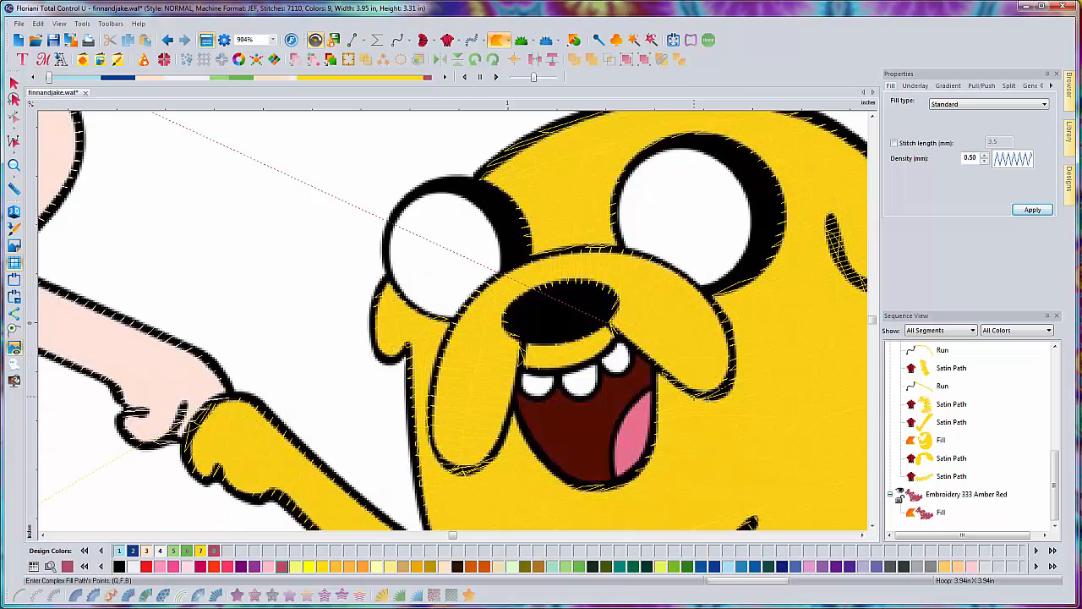
scroll(452, 321, "down", 1)
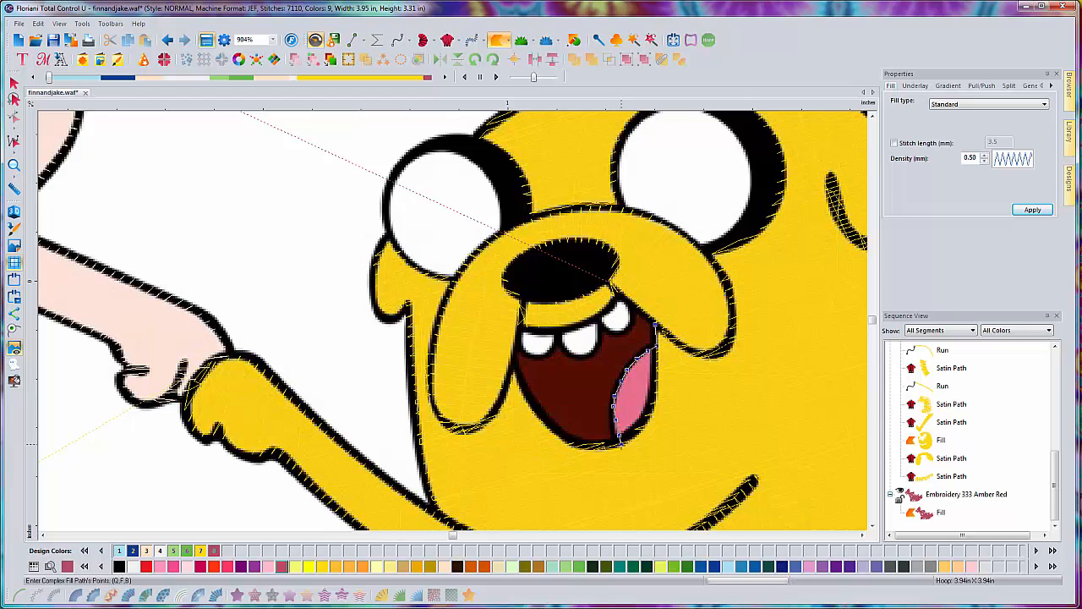
left_click(556, 439)
left_click(535, 417)
left_click(520, 395)
left_click(560, 439)
left_click(546, 426)
left_click(532, 412)
left_click(520, 392)
Continue Jake's mouth outline around the underside of the leftmost tooth, up to the gap beside it.
left_click(520, 336)
left_click(524, 347)
left_click(532, 354)
left_click(544, 352)
left_click(555, 342)
left_click(560, 335)
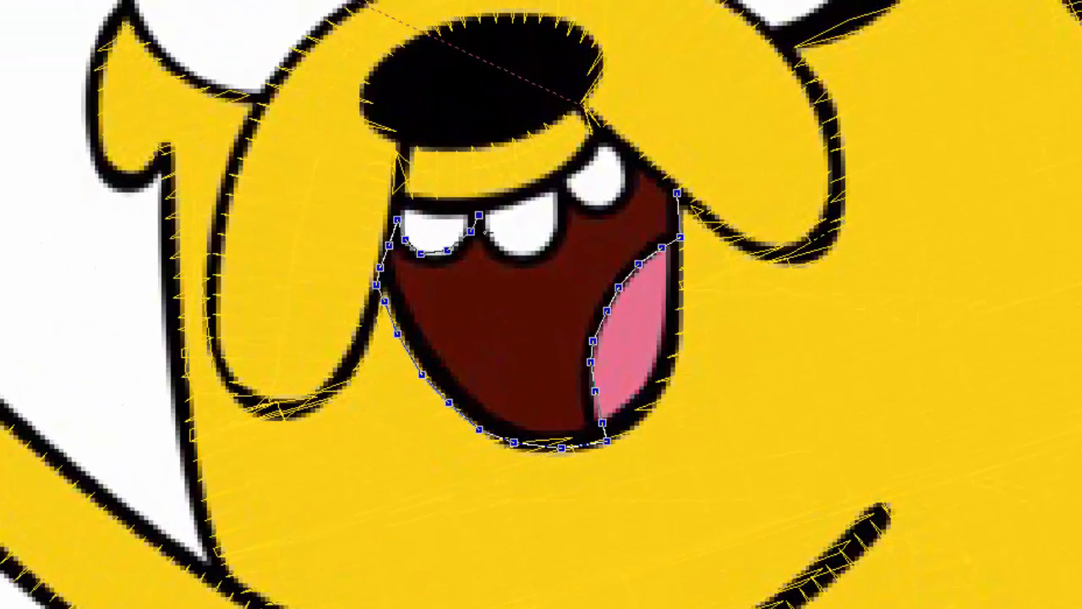
Continue Jake's mouth outline around the underside of the middle tooth.
left_click(487, 240)
left_click(503, 256)
left_click(539, 248)
left_click(554, 230)
left_click(562, 201)
left_click(562, 183)
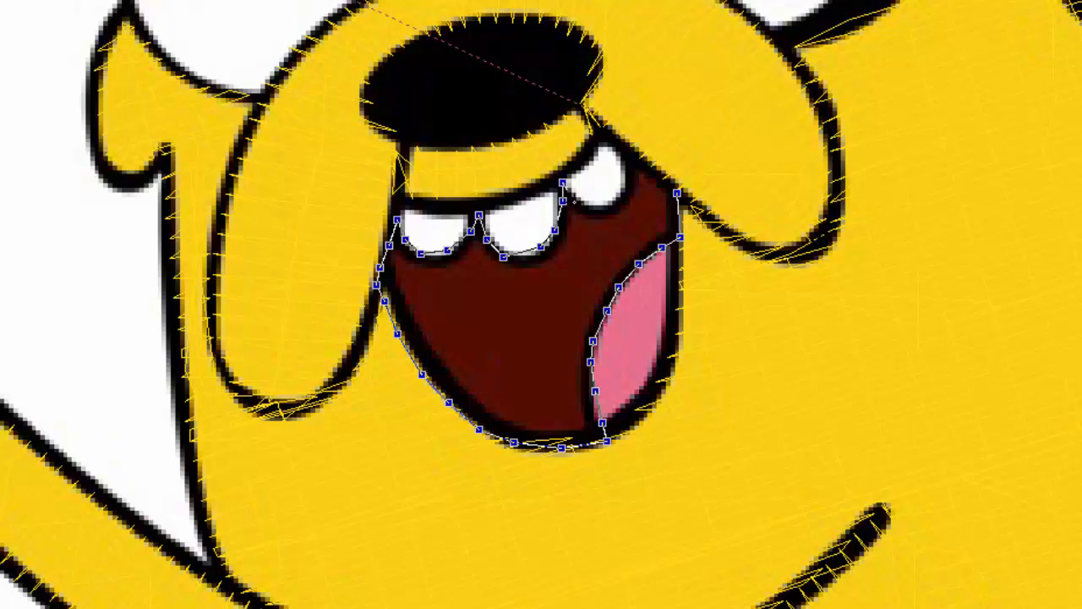
Trace around Jake's rightmost tooth and along the mouth's upper right edge back to the outline's starting point.
left_click(574, 200)
left_click(601, 206)
left_click(619, 200)
left_click(626, 168)
left_click(624, 148)
left_click(617, 134)
left_click(645, 160)
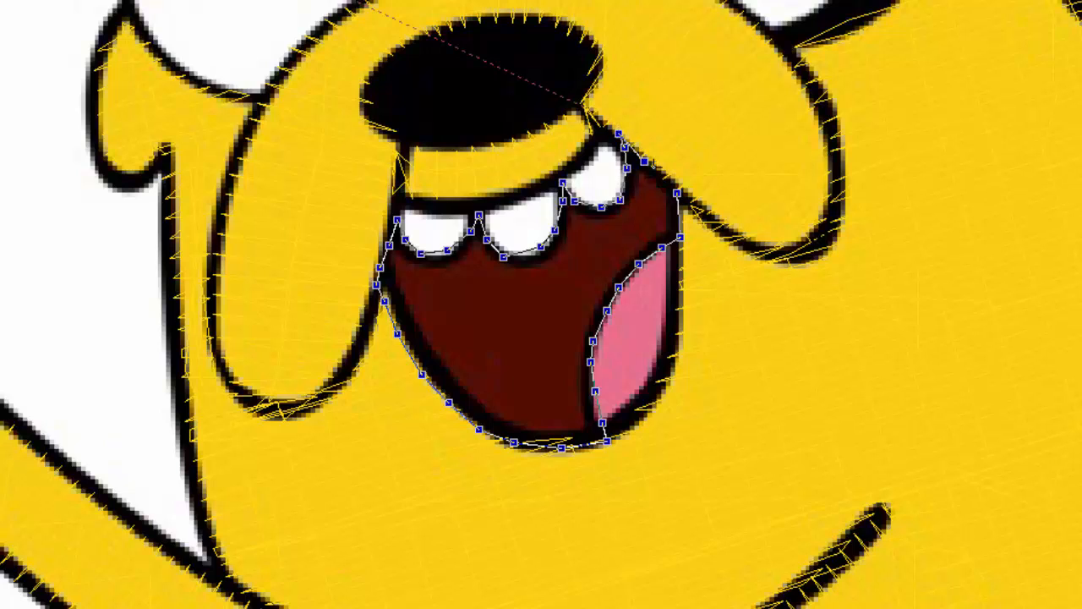
left_click(677, 193)
Tilt the stitch inclination line of Jake's mouth from the middle tooth toward the tongue's lower tip and generate the fill.
key("Return")
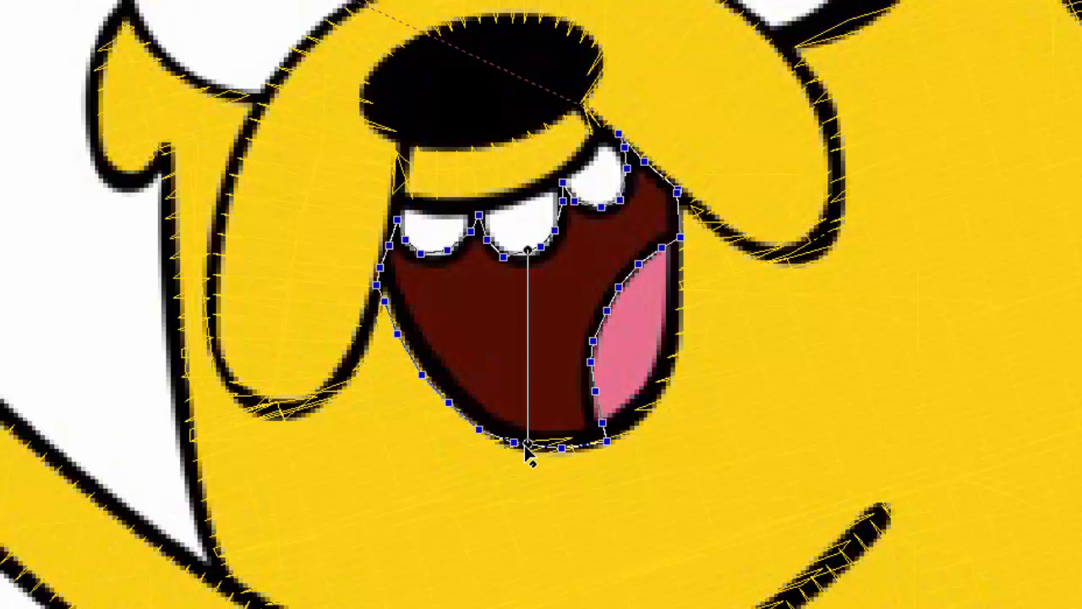
left_click_drag(528, 444, 599, 418)
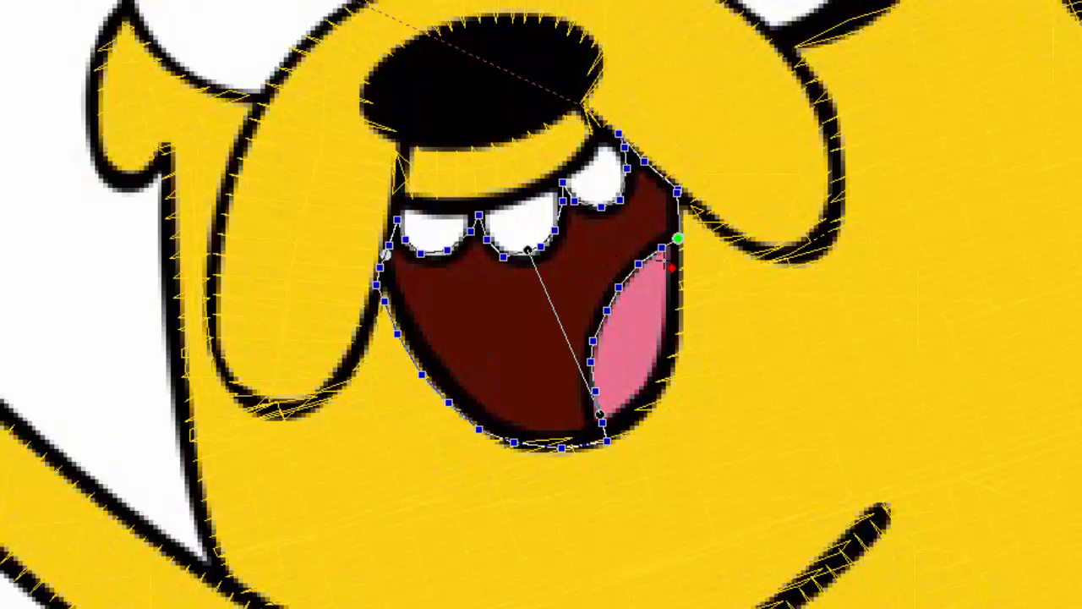
right_click(737, 283)
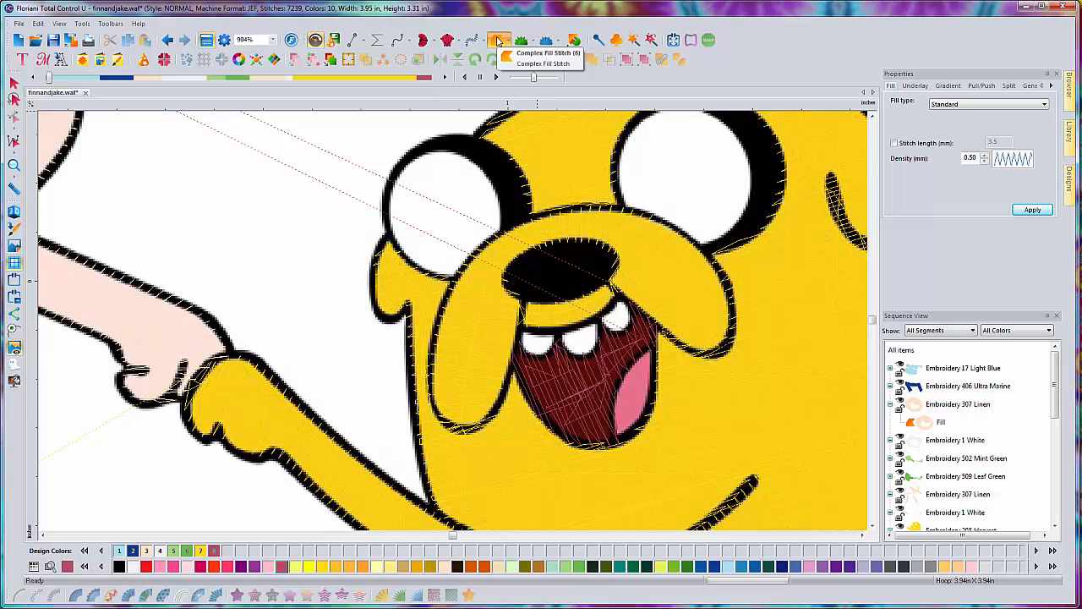
Outline Jake's tongue as a Complex Fill in Embroidery 85 Pink and generate its stitches.
left_click(161, 568)
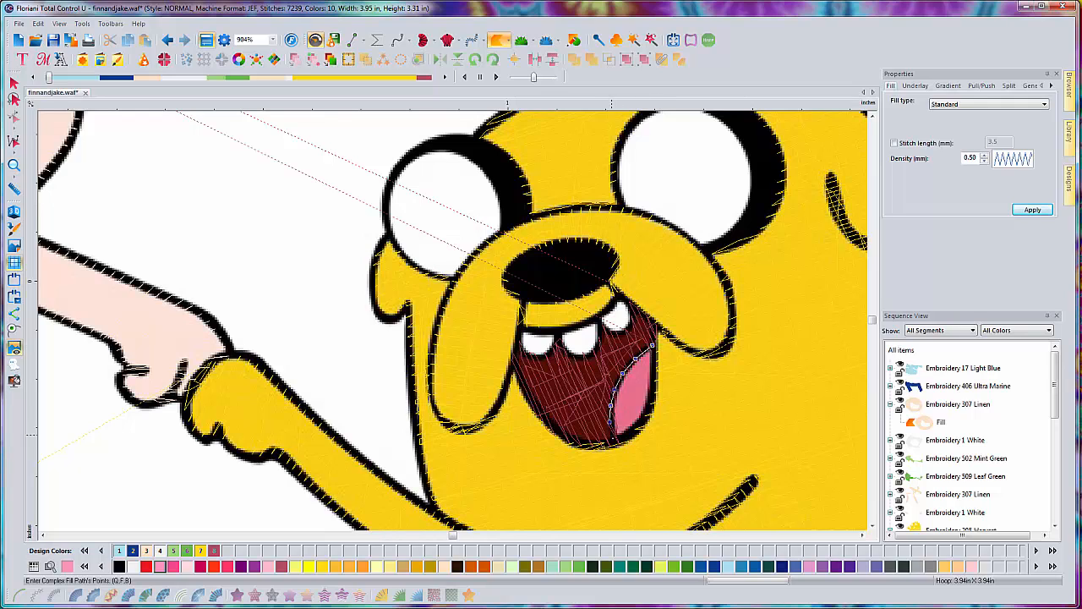
left_click(614, 437)
left_click(653, 403)
left_click(652, 373)
key("Return")
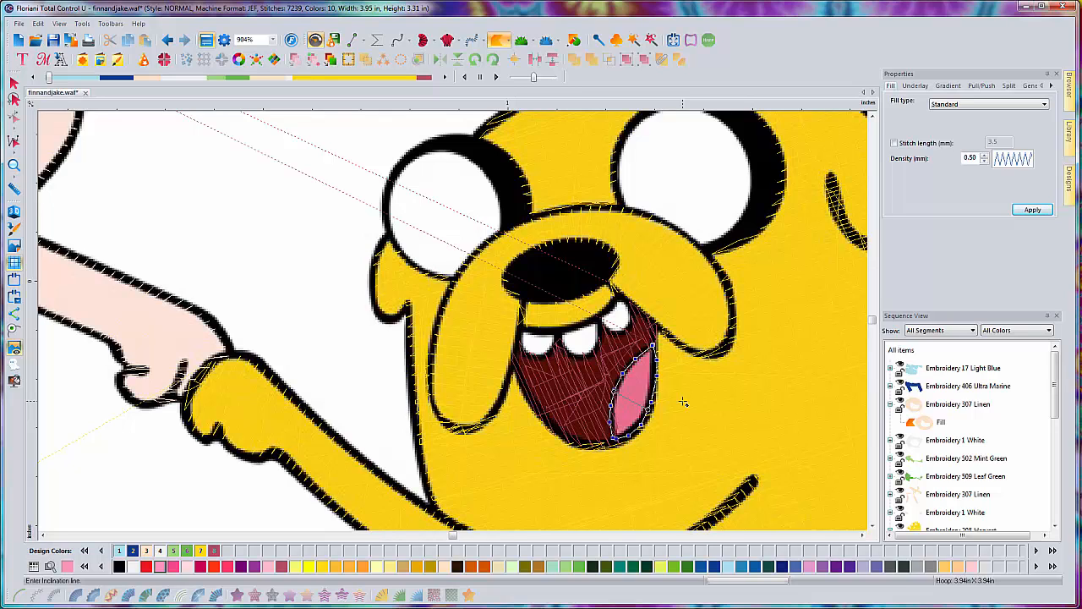
key("Return")
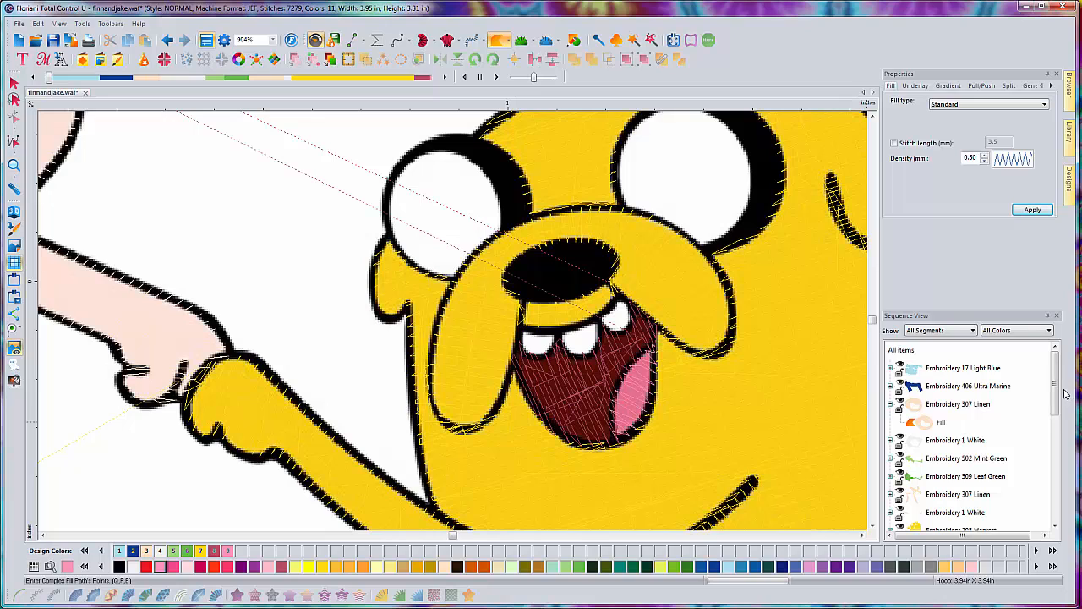
Delete the Embroidery 85 Pink complex fill of Jake's tongue from the end of the sequence.
left_click_drag(1058, 391, 1055, 507)
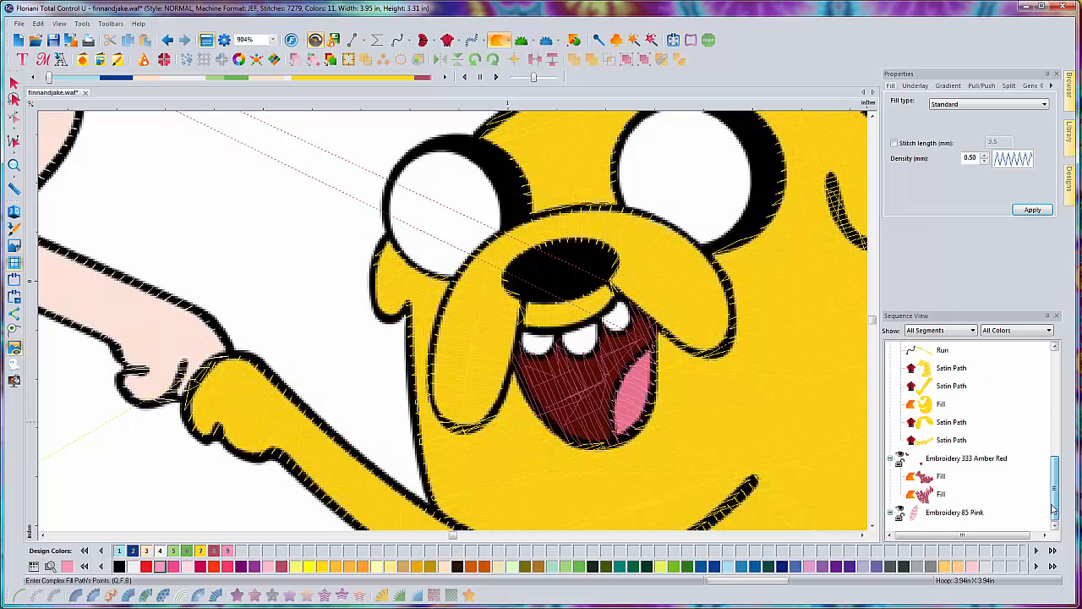
left_click(943, 517)
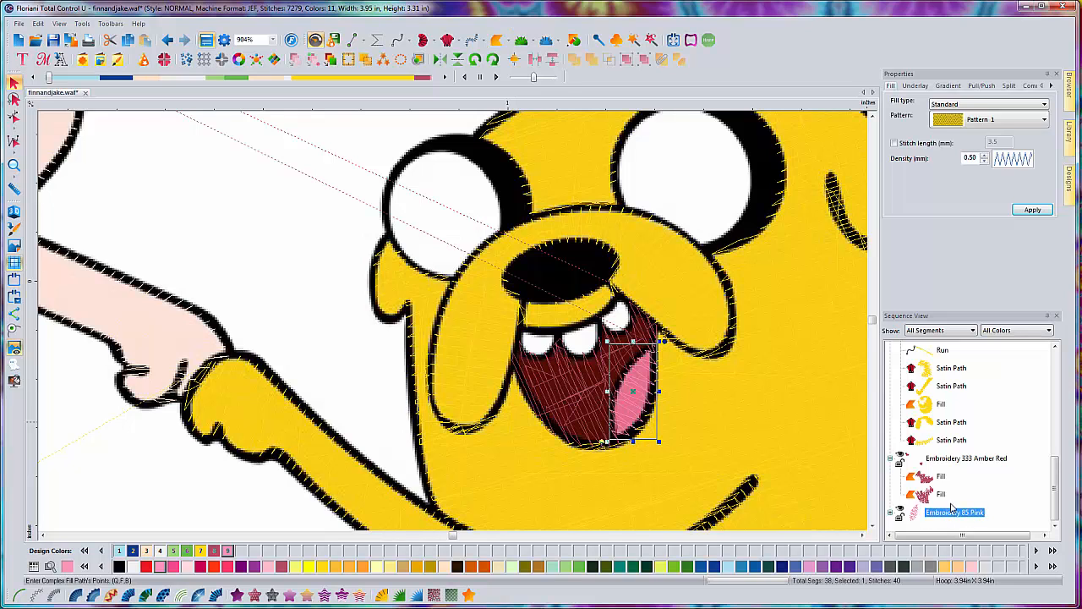
key("Delete")
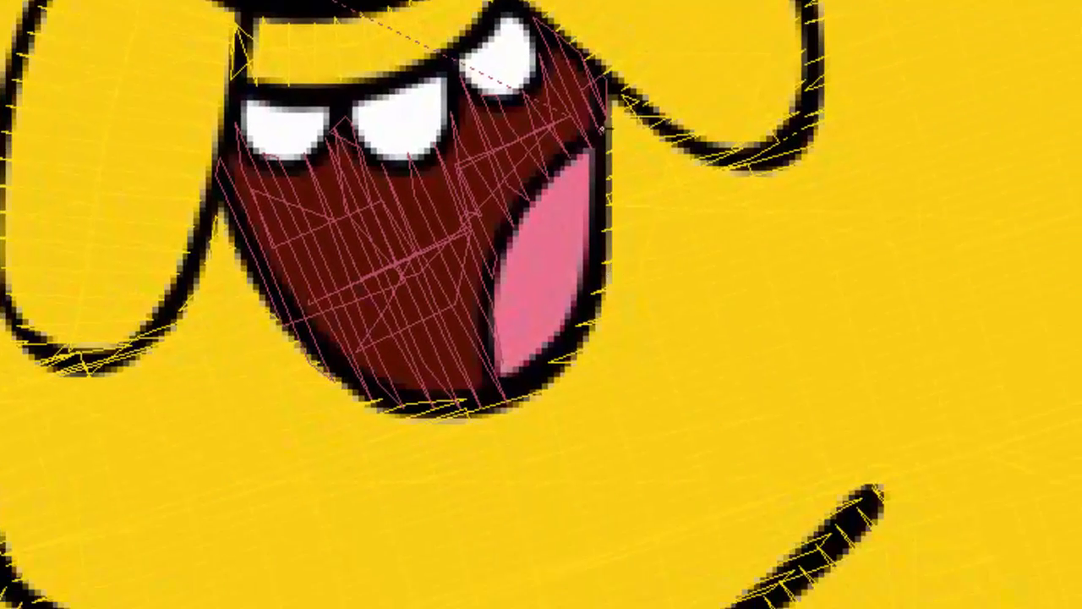
Begin a satin outline of Jake's tongue from its upper tip down the right edge to its lower tip.
left_click(596, 135)
left_click(603, 192)
left_click(598, 269)
left_click(583, 332)
left_click(523, 386)
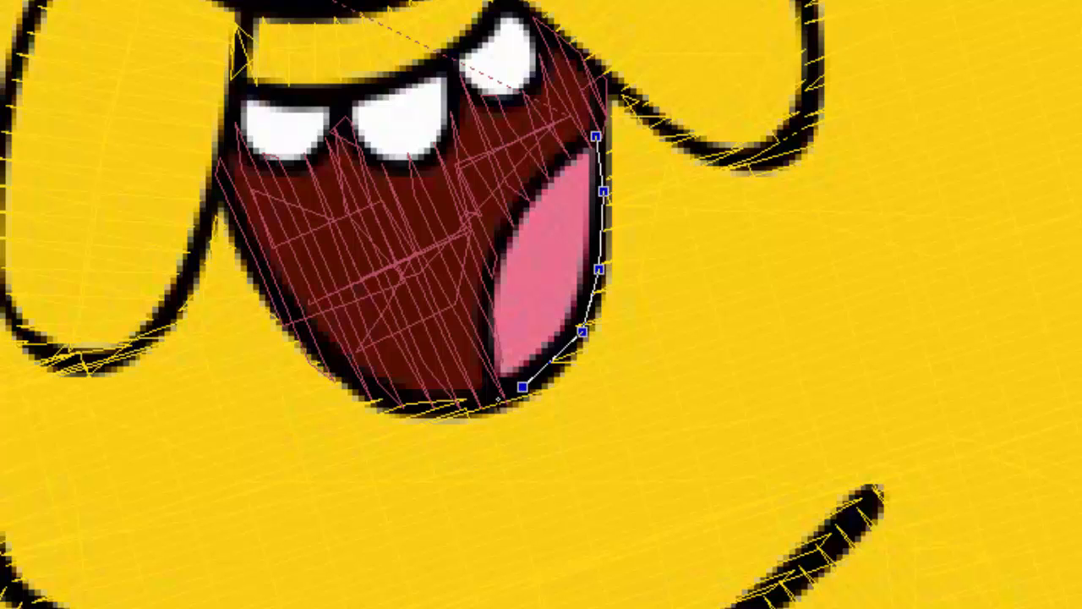
left_click(498, 398)
Close the satin outline up the tongue's left edge to its upper tip.
left_click(489, 355)
left_click(489, 286)
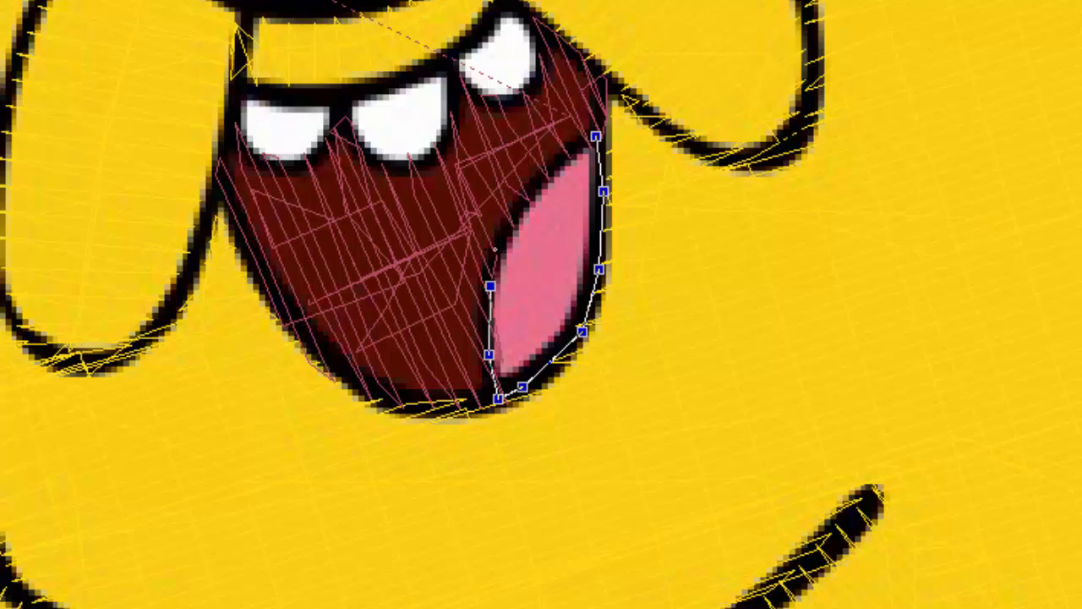
left_click(496, 241)
left_click(524, 196)
left_click(553, 162)
left_click(595, 136)
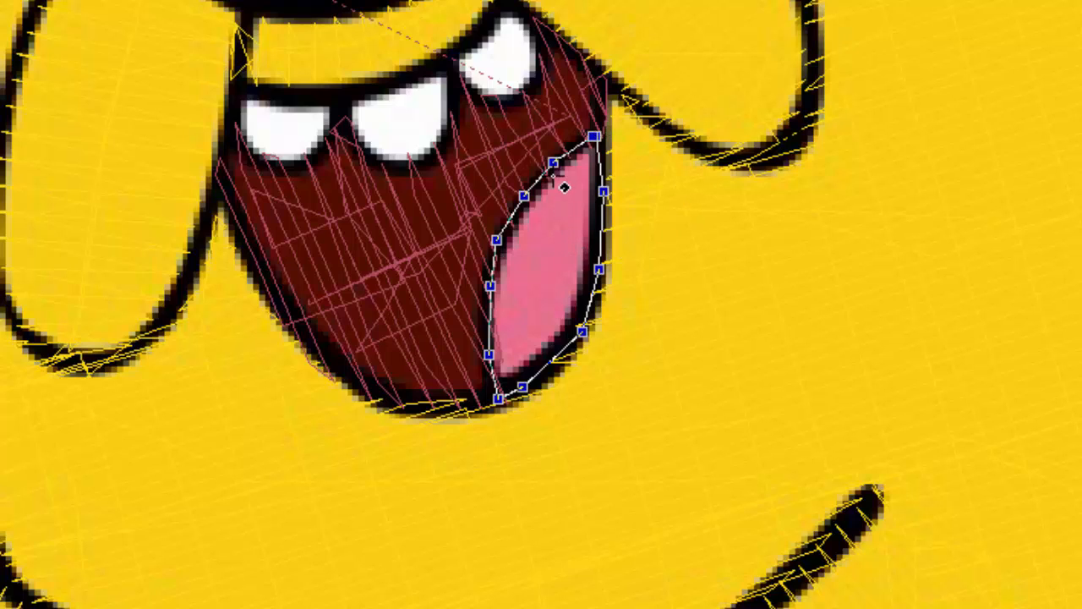
Place two stitch inclination lines across the upper and lower parts of Jake's tongue and generate the satin stitches.
left_click(554, 164)
left_click(491, 311)
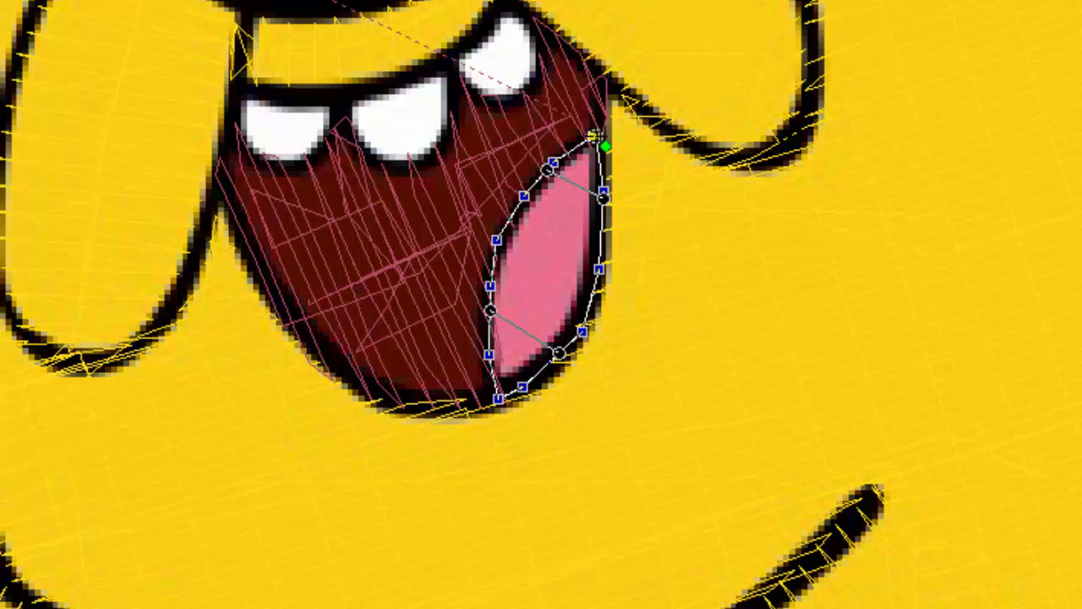
left_click(596, 136)
left_click(621, 160)
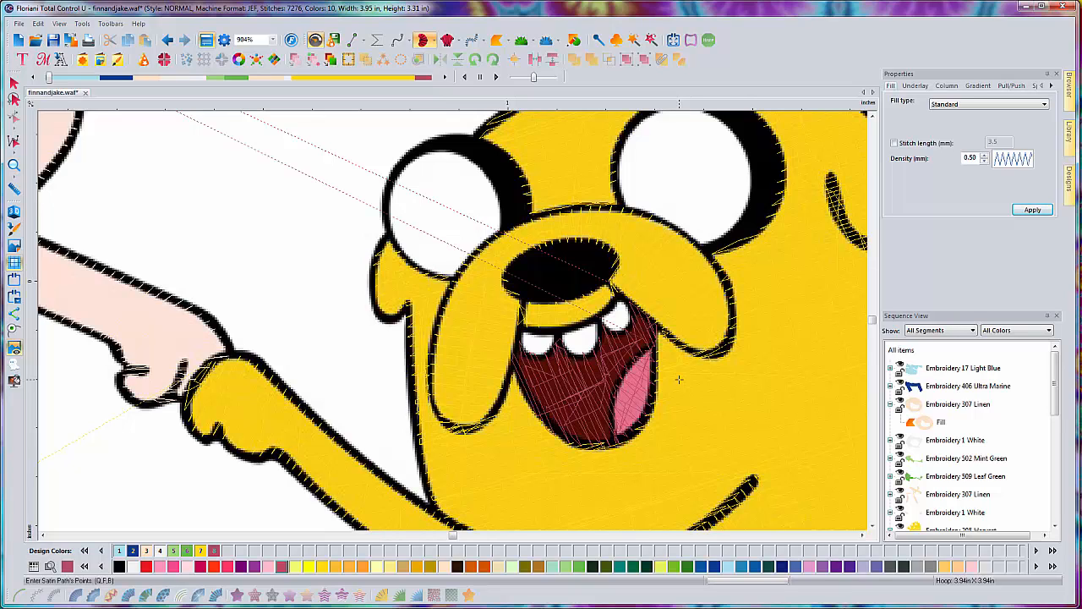
Preview the stitching in 3D, recolor the satin path of Jake's tongue to Embroidery 85 Pink, and return to the flat view.
left_click(14, 211)
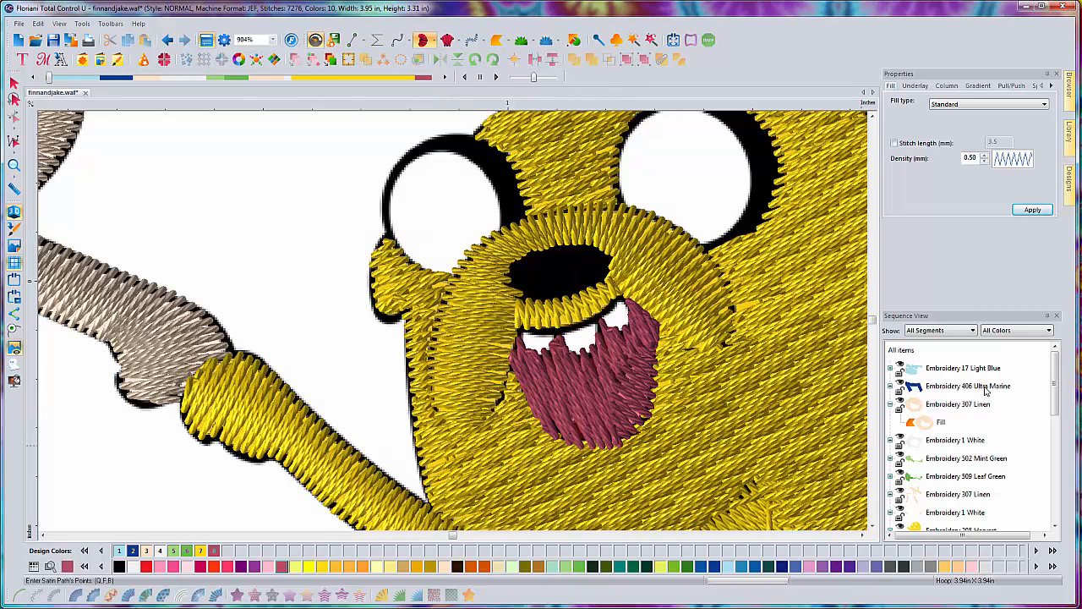
left_click_drag(1054, 396, 1064, 526)
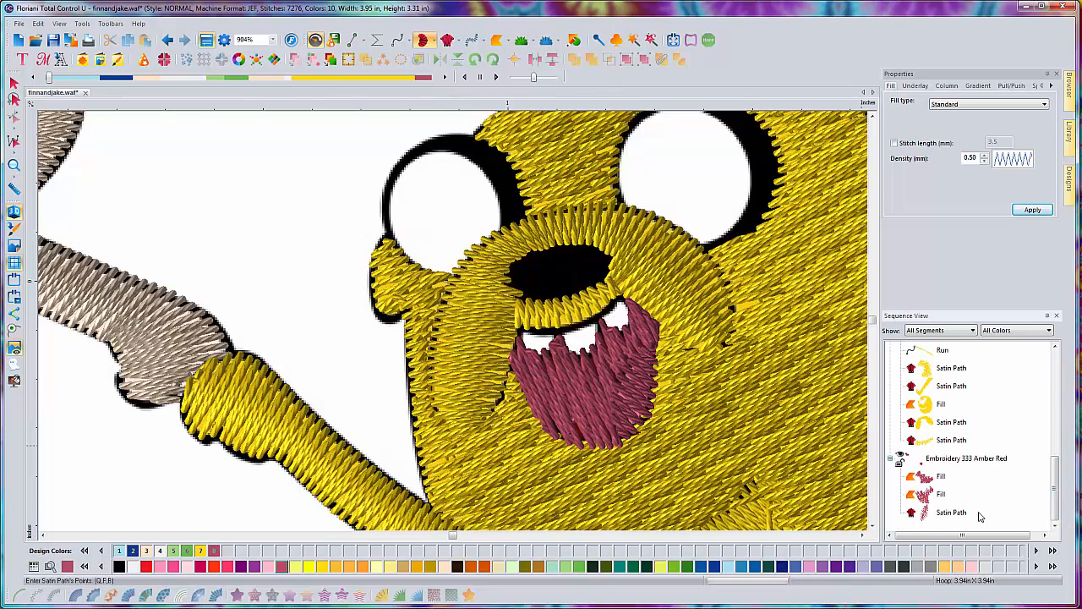
left_click(939, 513)
left_click(162, 567)
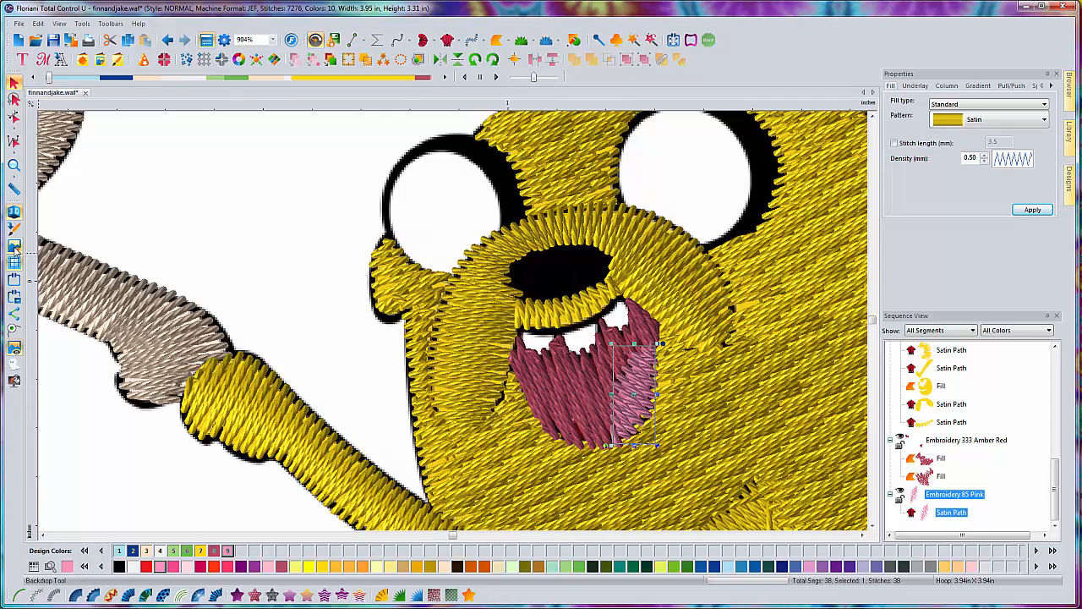
left_click(15, 212)
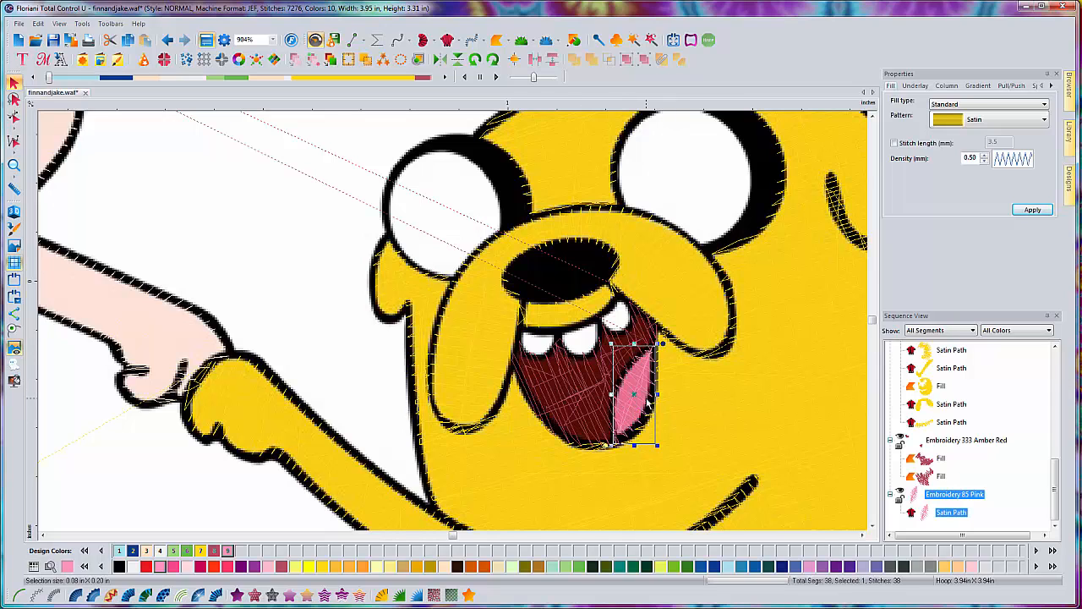
left_click(353, 315)
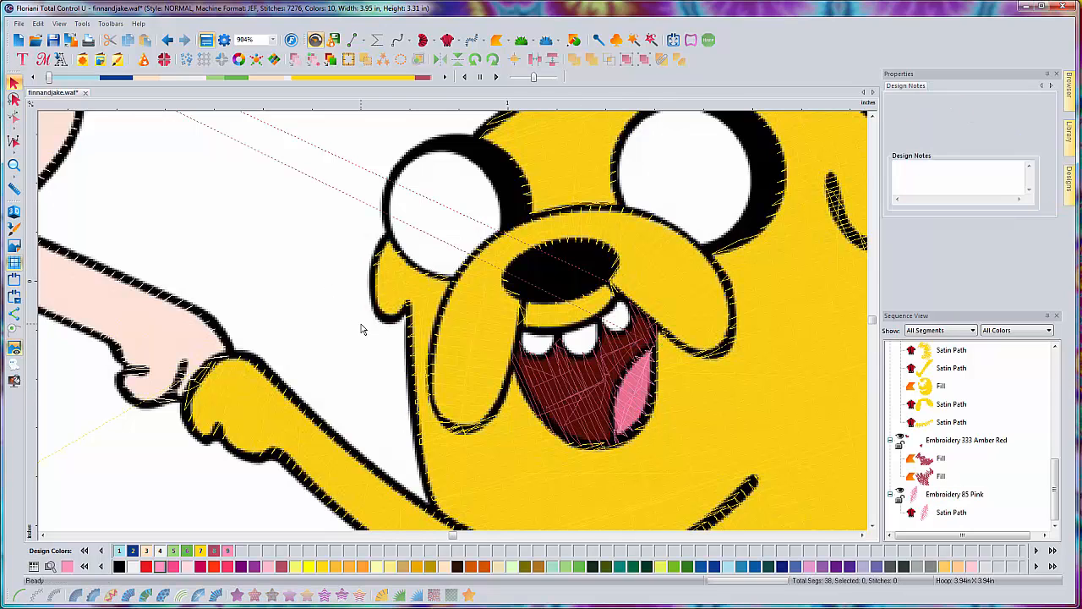
Begin a satin outline of Finn's tongue from its upper left tip along the upper right edge to its lower tip.
scroll(361, 329, "down", 1)
key("Left")
key("Left")
key("Left")
key("Left")
key("Left")
key("Left")
key("Left")
key("Left")
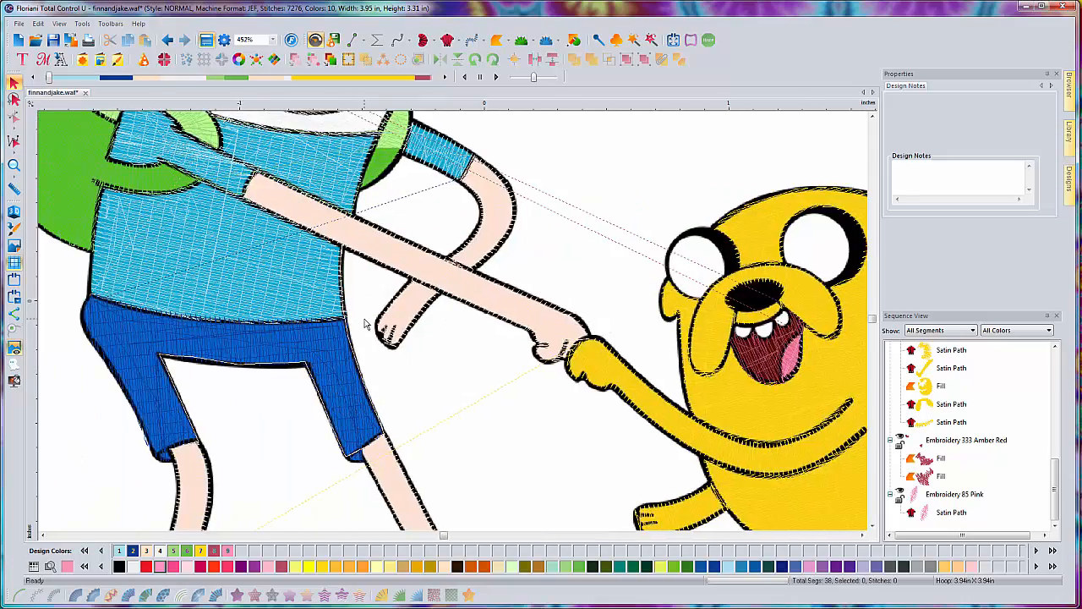
key("Up")
key("Up")
key("Up")
key("Up")
key("Up")
key("Up")
key("Up")
key("Left")
key("Left")
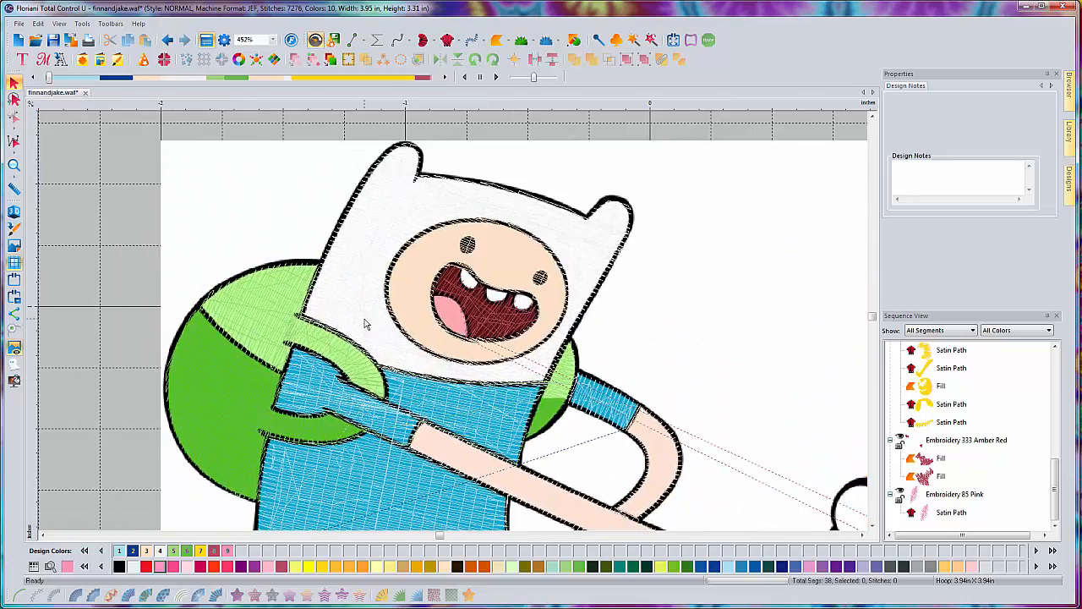
scroll(439, 343, "up", 1)
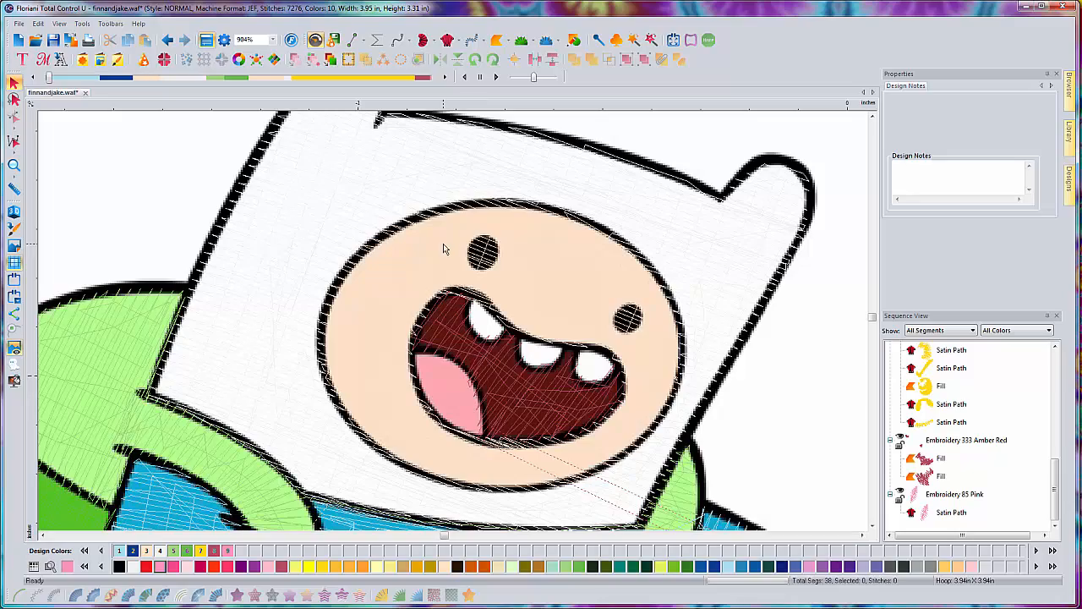
left_click(423, 40)
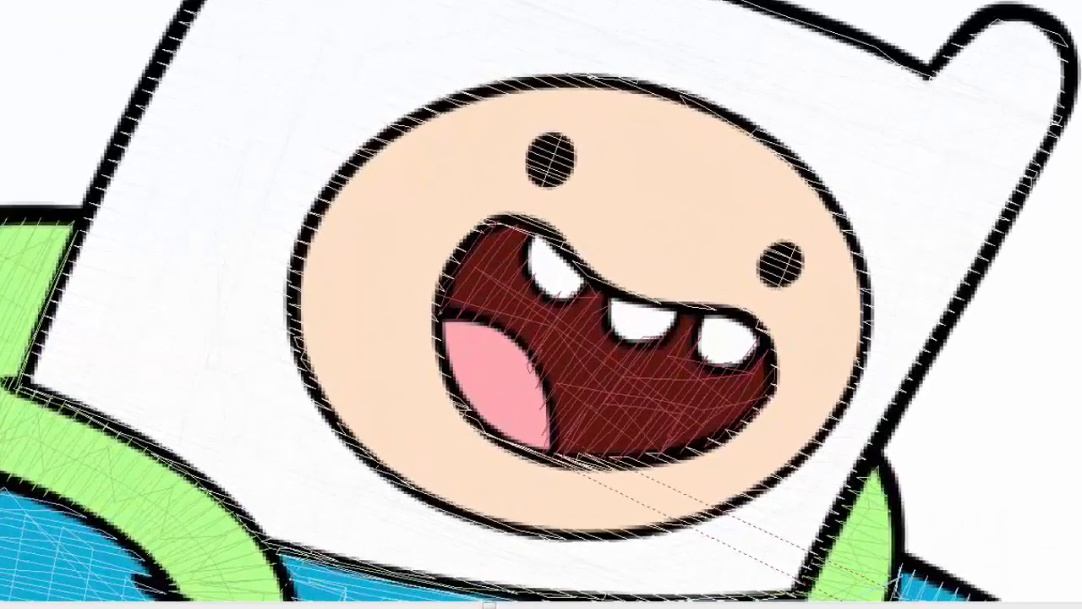
left_click(414, 350)
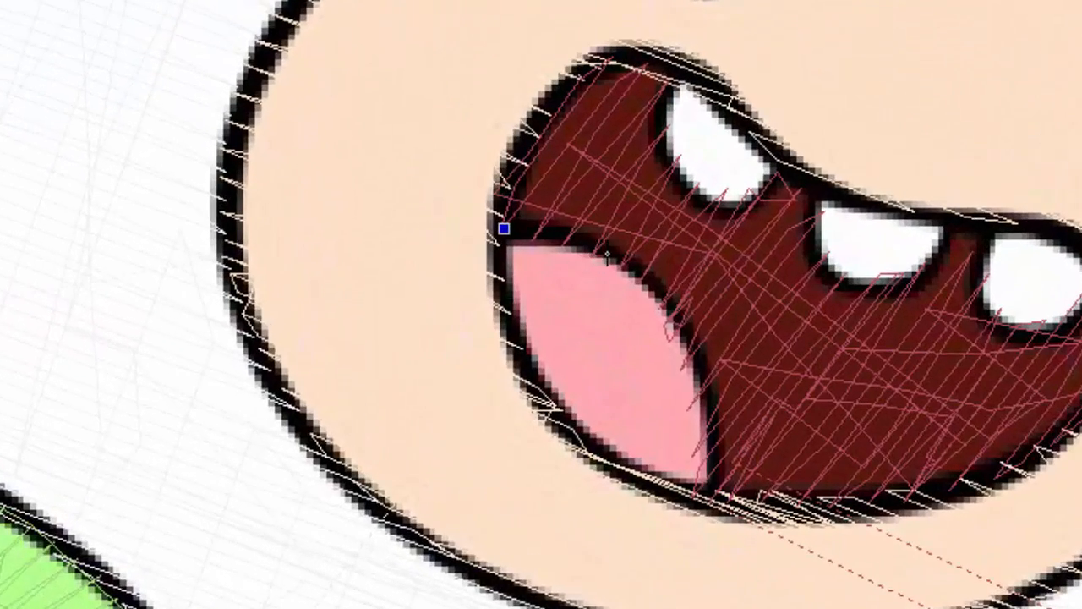
left_click(449, 359)
left_click(668, 300)
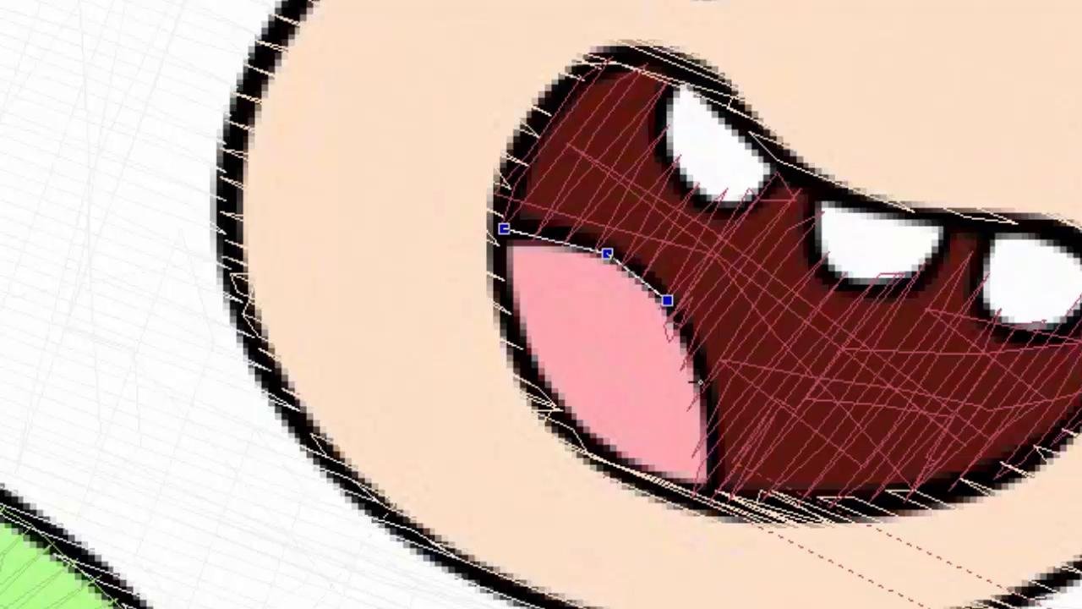
left_click(702, 382)
left_click(710, 431)
left_click(715, 493)
Close the satin outline of Finn's tongue along its lower left edge back up to the upper tip.
left_click(668, 485)
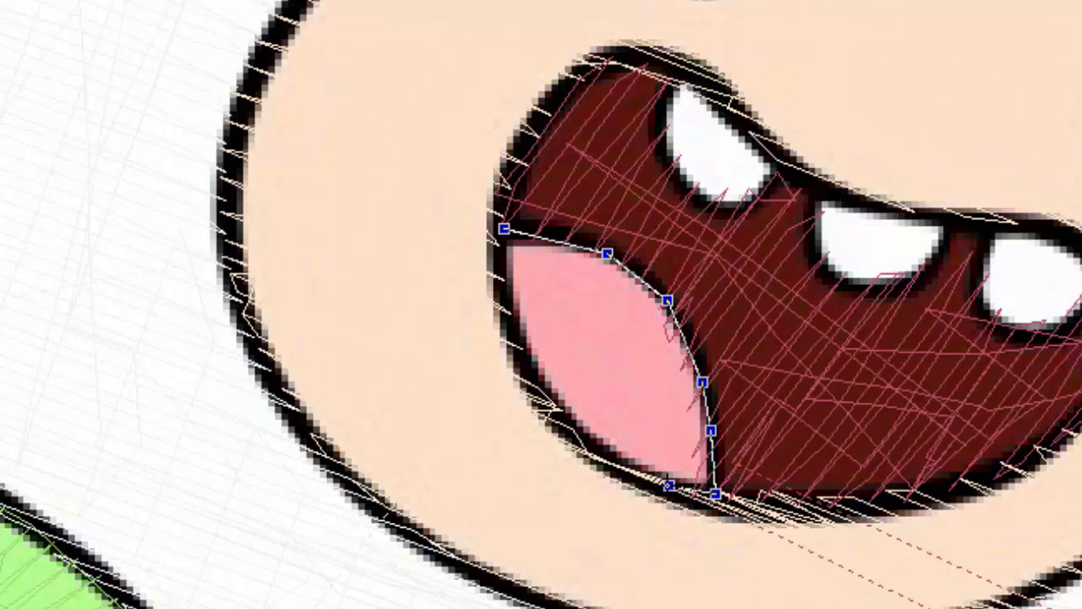
left_click(618, 460)
left_click(566, 419)
left_click(538, 382)
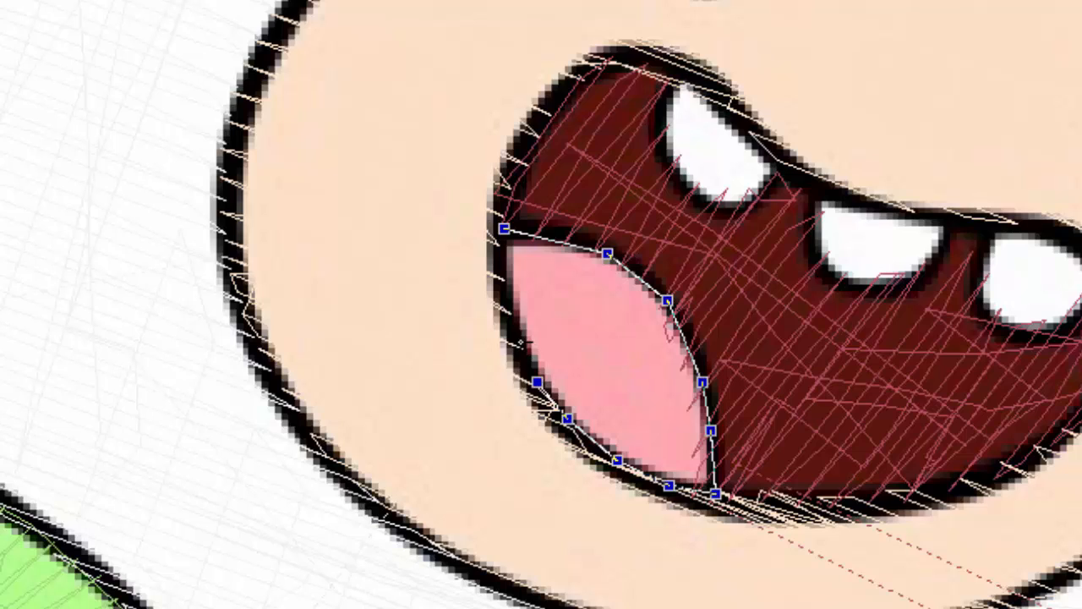
left_click(518, 338)
left_click(502, 284)
left_click(500, 246)
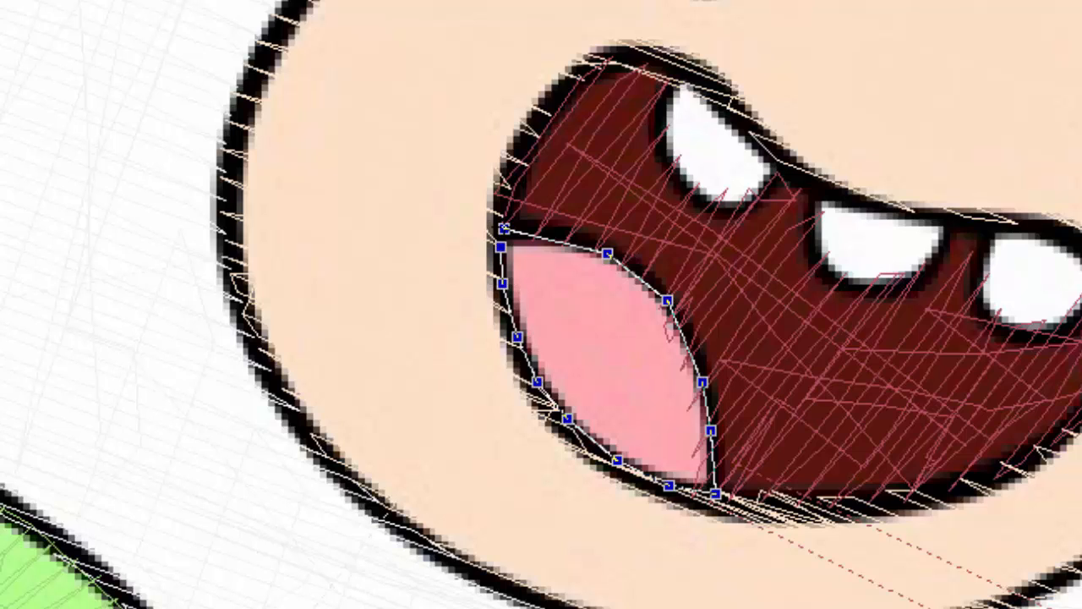
Place two stitch inclination lines across the upper and lower parts of Finn's tongue and generate the satin stitches.
left_click(620, 264)
left_click(516, 332)
left_click(703, 386)
left_click(597, 442)
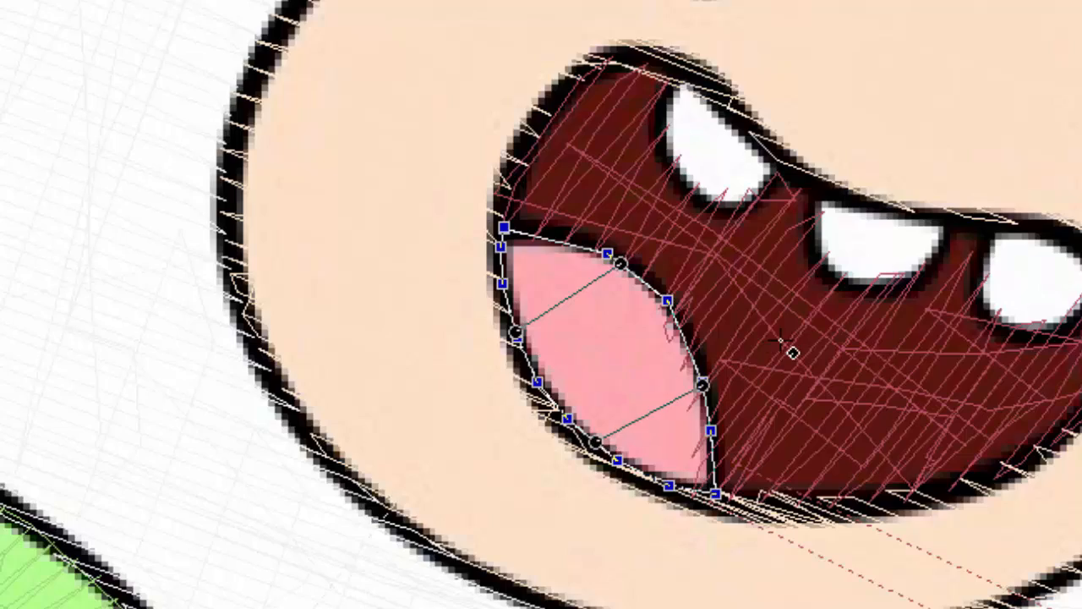
key("Return")
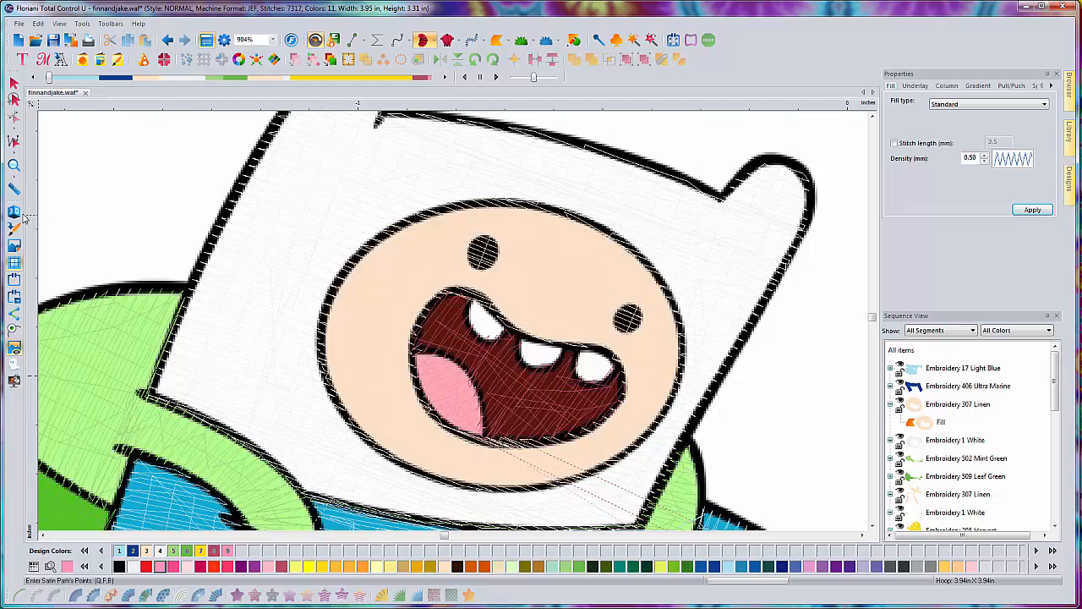
Preview the stitching of Finn's face in 3D and return to the flat view.
left_click(24, 218)
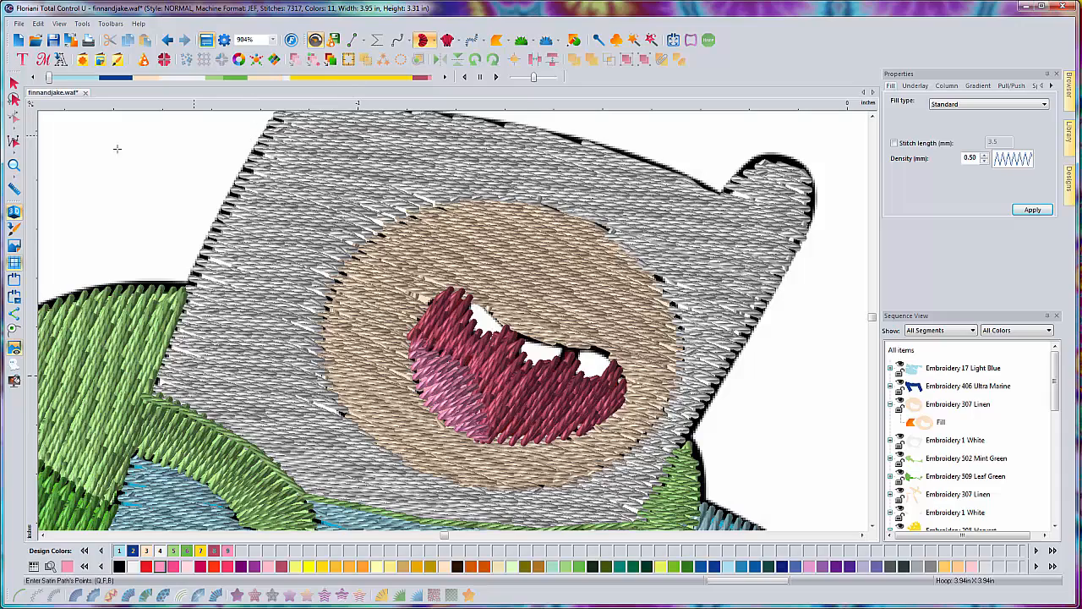
left_click(15, 212)
key("minus")
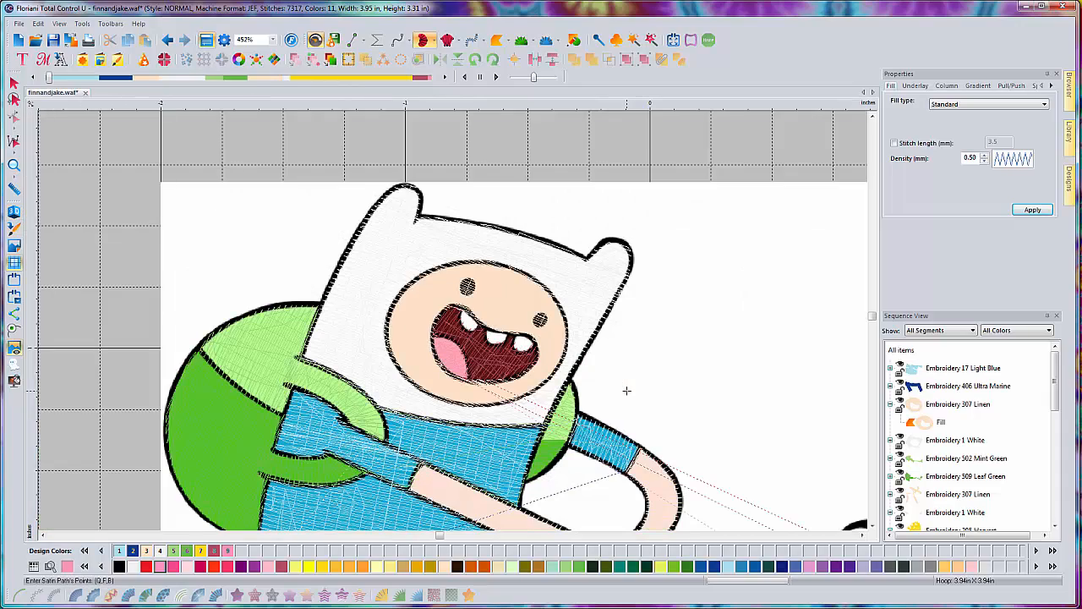
Select the backdrop, inspect both characters' stitching in 3D, and return to the flat view.
scroll(650, 410, "down", 1)
scroll(649, 409, "down", 2)
scroll(648, 404, "right", 4)
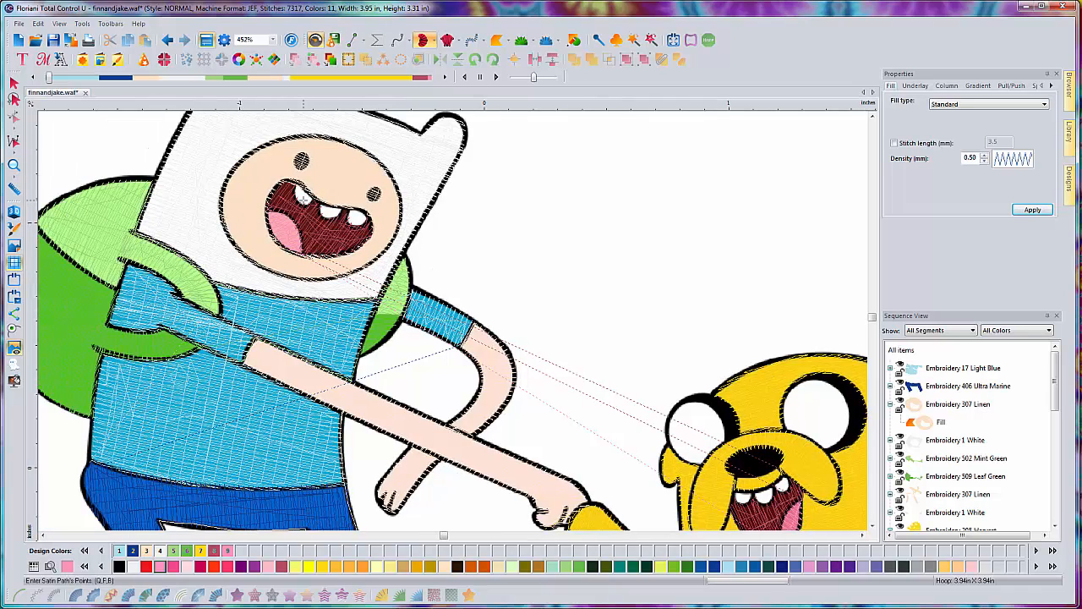
scroll(380, 227, "right", 2)
scroll(385, 239, "down", 1)
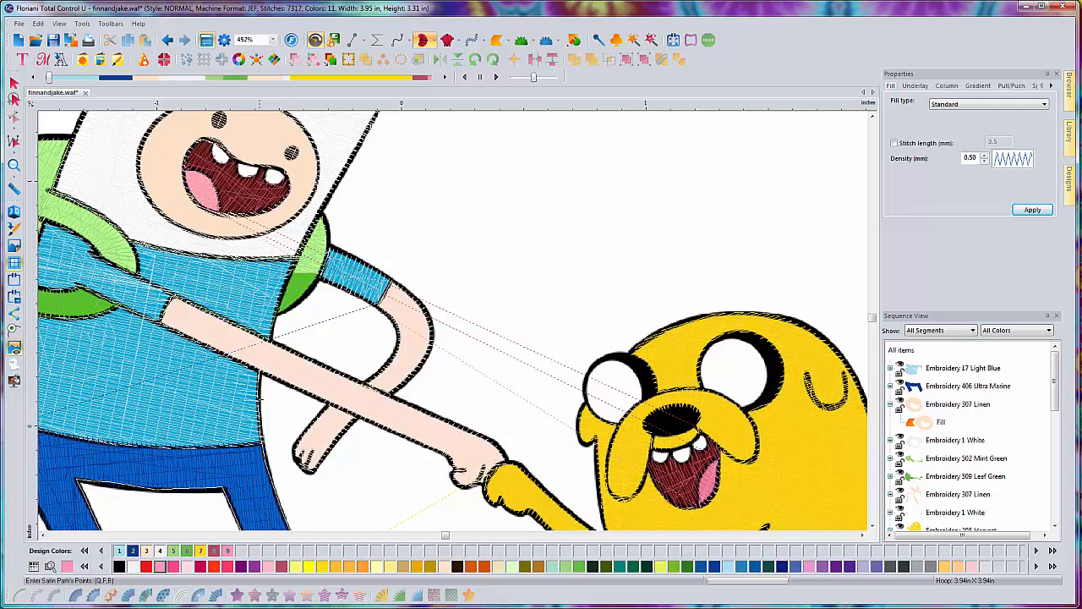
left_click(14, 246)
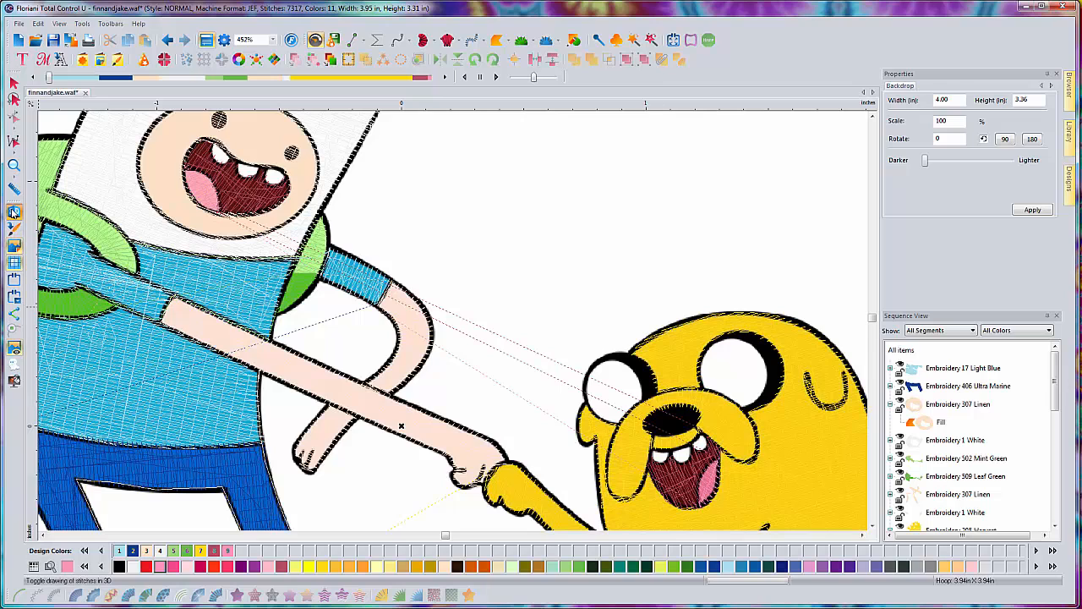
left_click(13, 213)
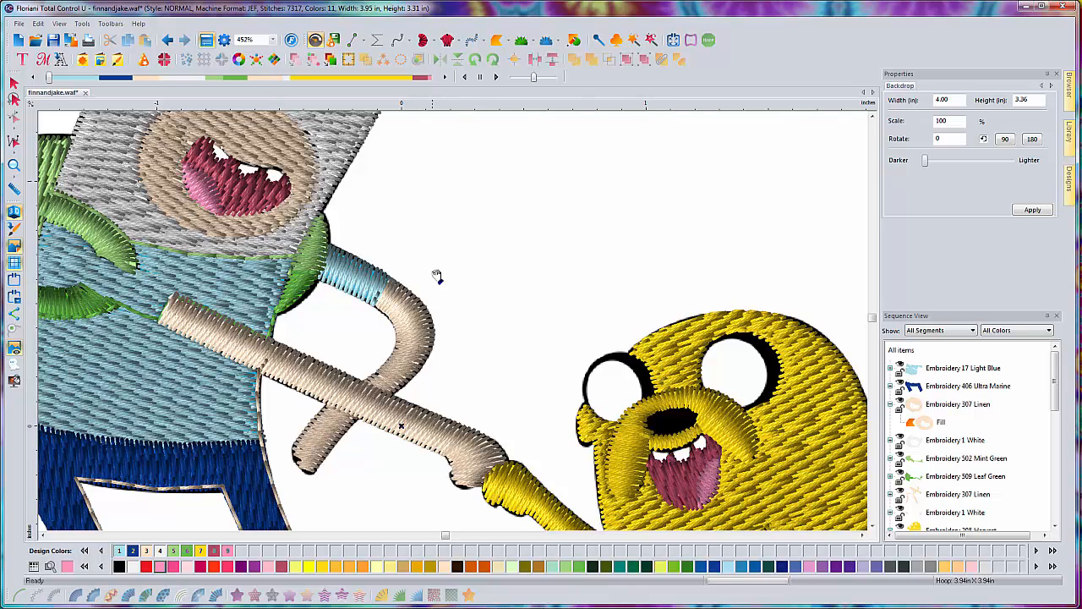
left_click(16, 213)
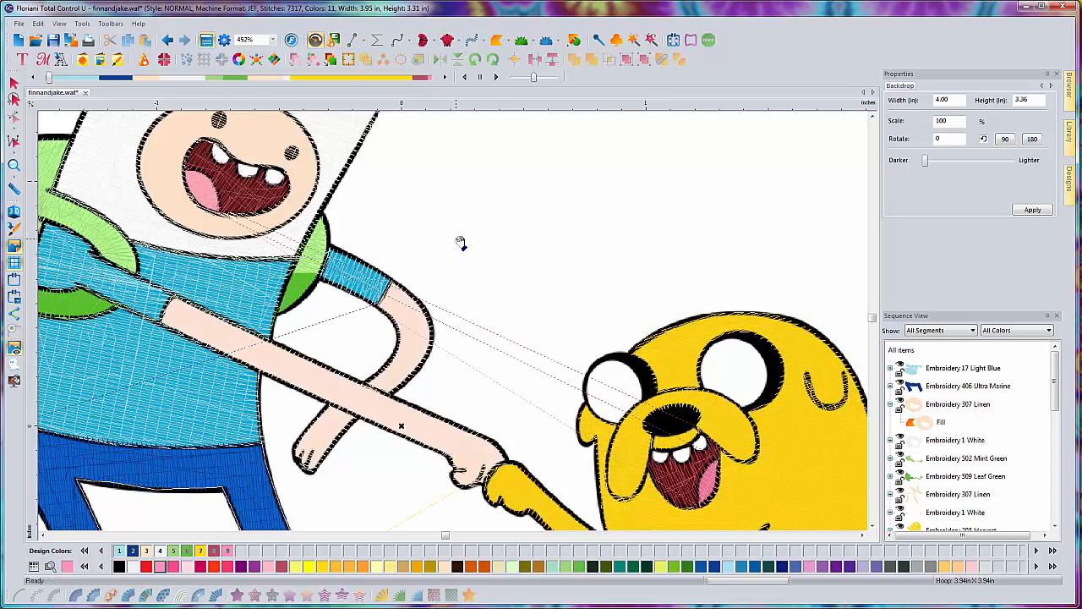
Begin a fill outline around Finn's teeth, following the first tooth's left and lower edges toward the second tooth.
key("Left")
key("Left")
key("Up")
key("Up")
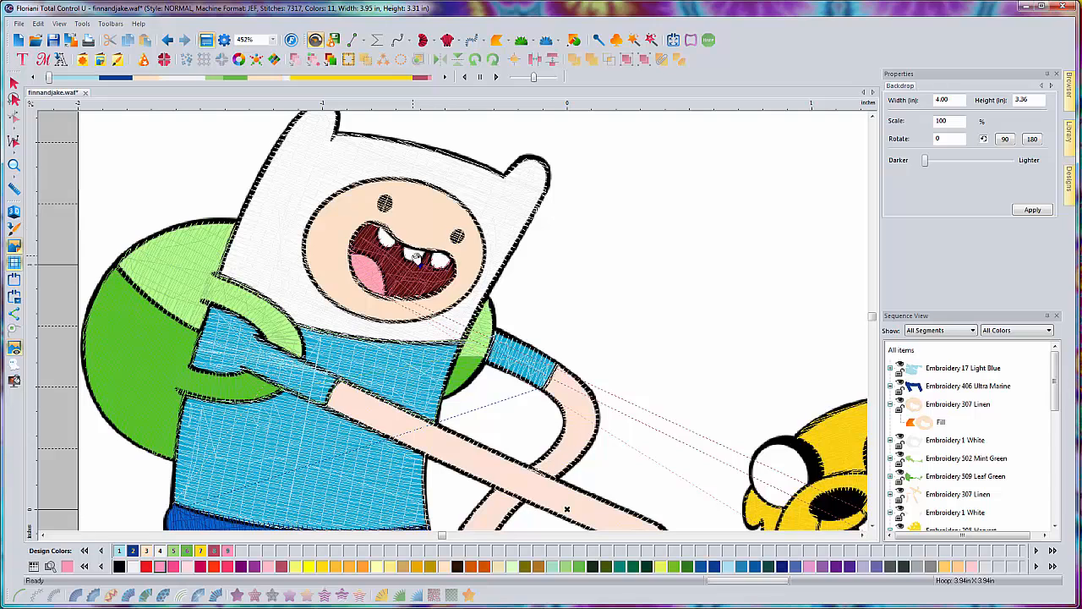
key("Up")
scroll(409, 268, "up", 1)
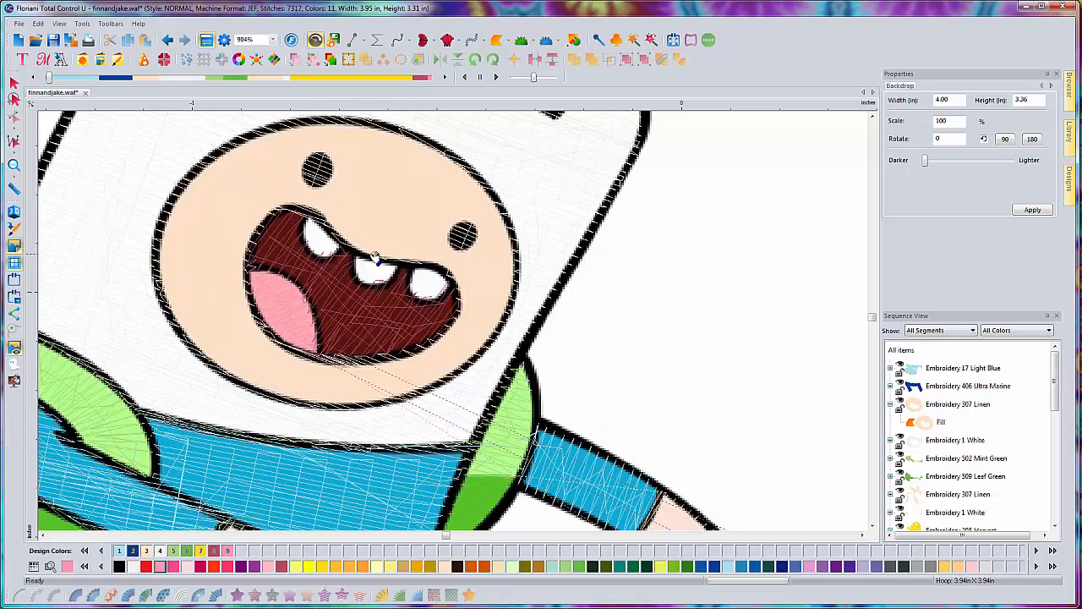
left_click(496, 40)
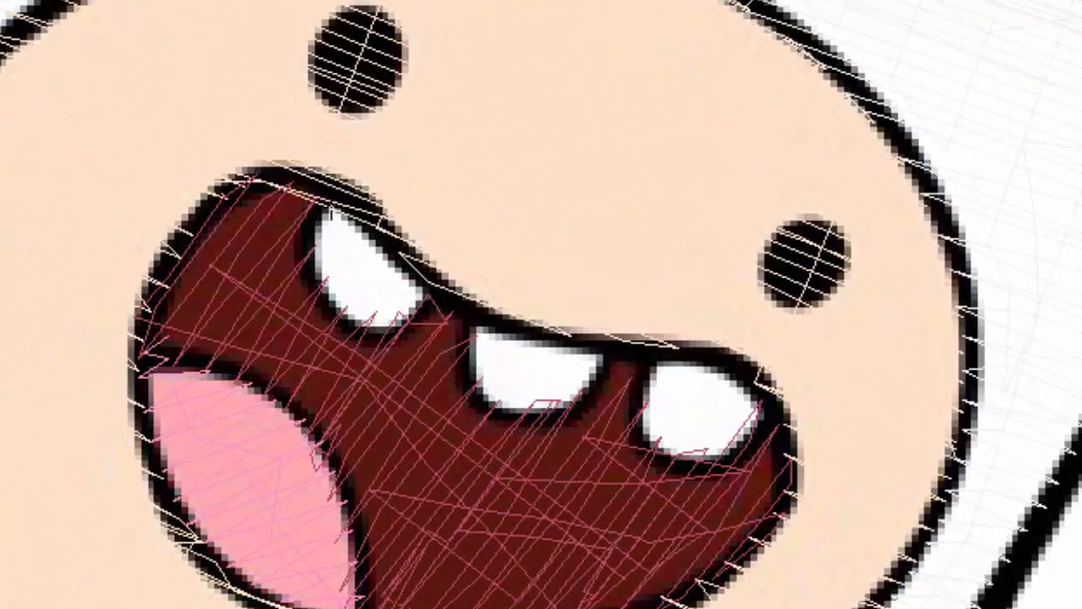
left_click(331, 208)
left_click(307, 243)
left_click(314, 291)
left_click(375, 336)
left_click(411, 315)
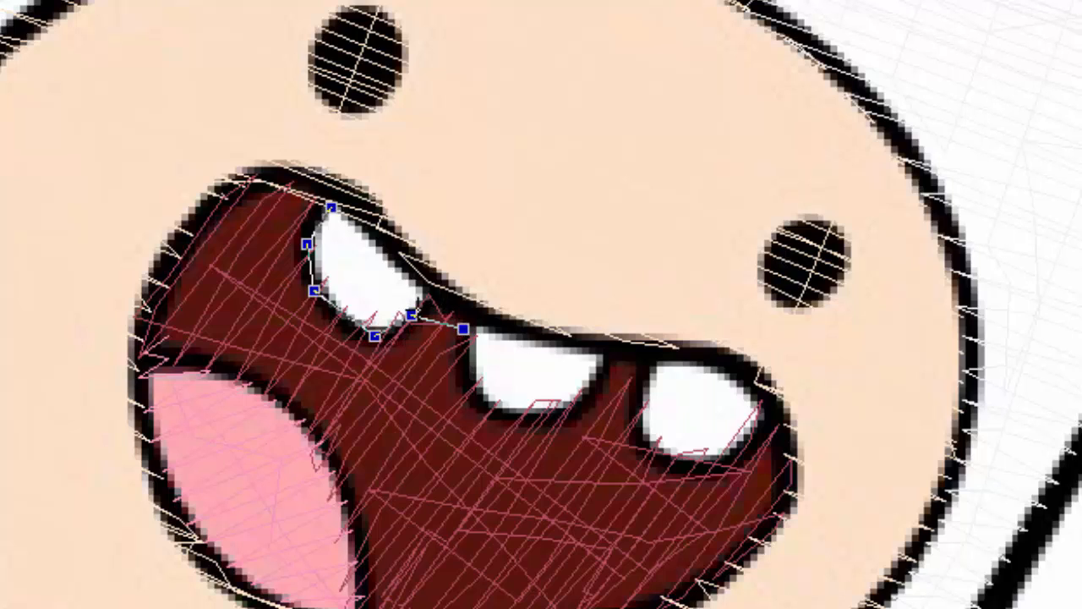
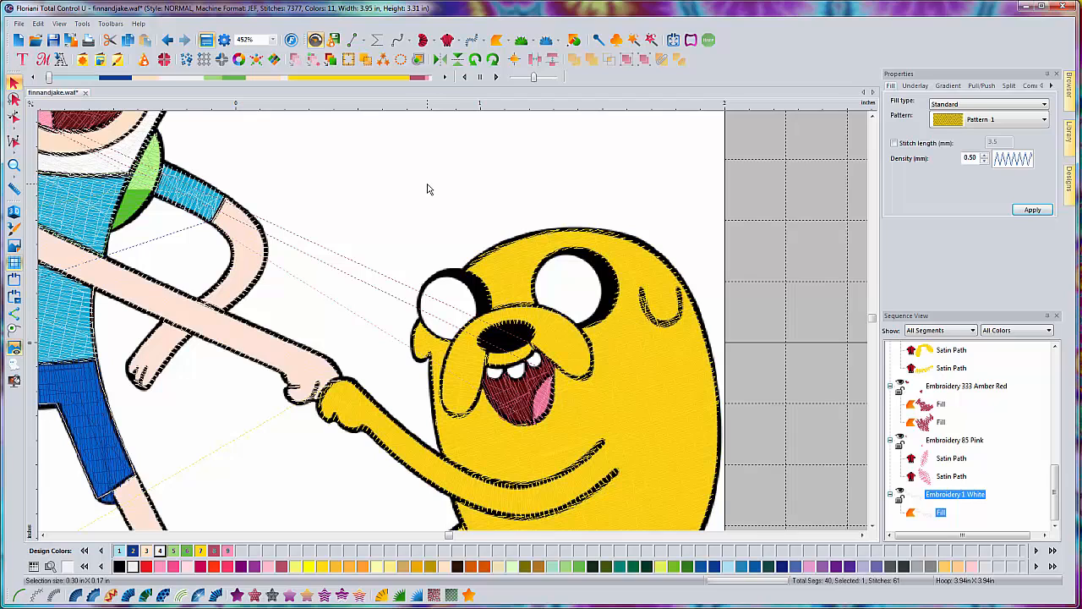
Outline the left and upper edges of Jake's left-hand eye white for a fill, continuing down to its right edge.
left_click(498, 40)
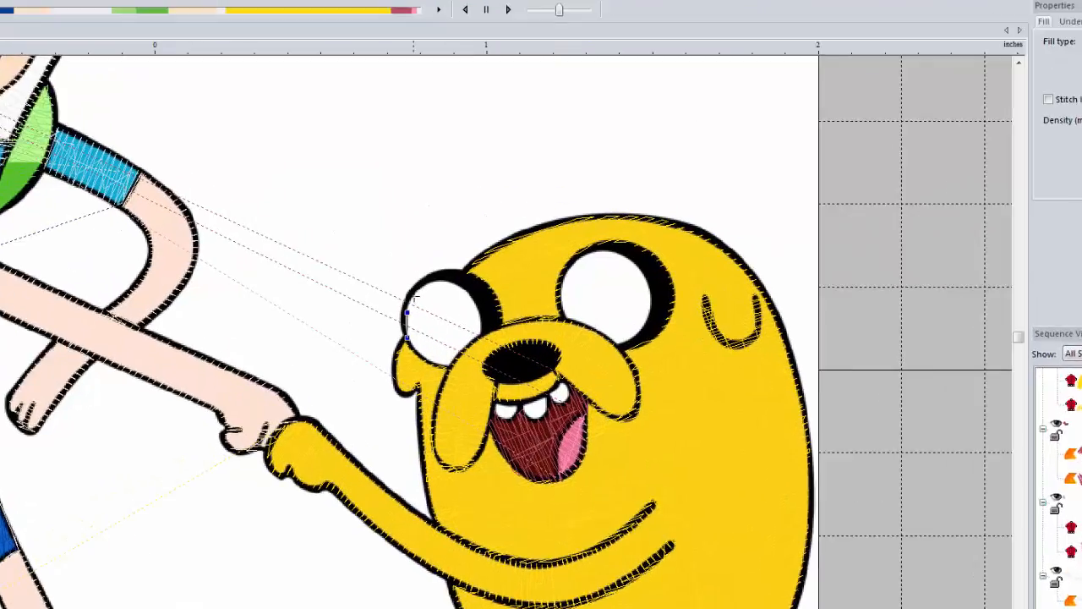
left_click(428, 284)
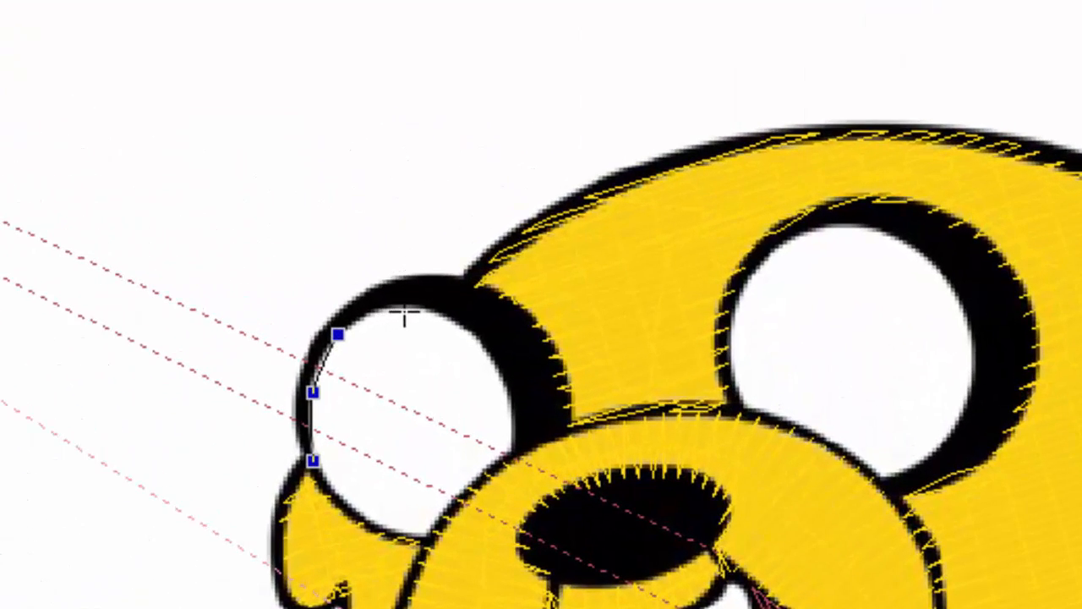
left_click(404, 313)
left_click(467, 330)
left_click(510, 410)
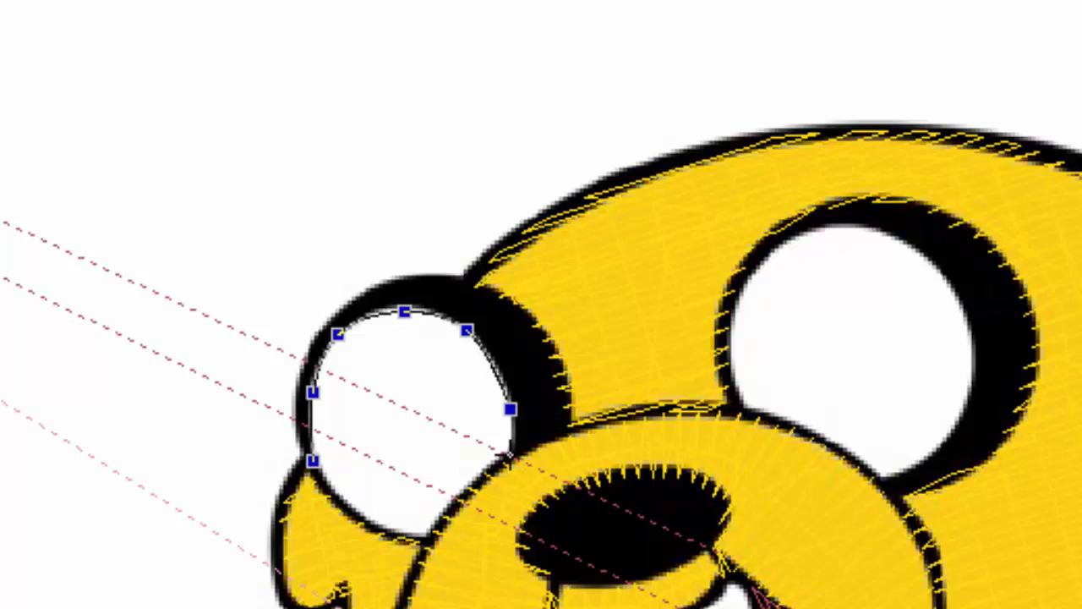
Complete the fill outline of Jake's left-hand eye white along the muzzle and around its lower left edge.
left_click(510, 456)
left_click(491, 470)
left_click(463, 493)
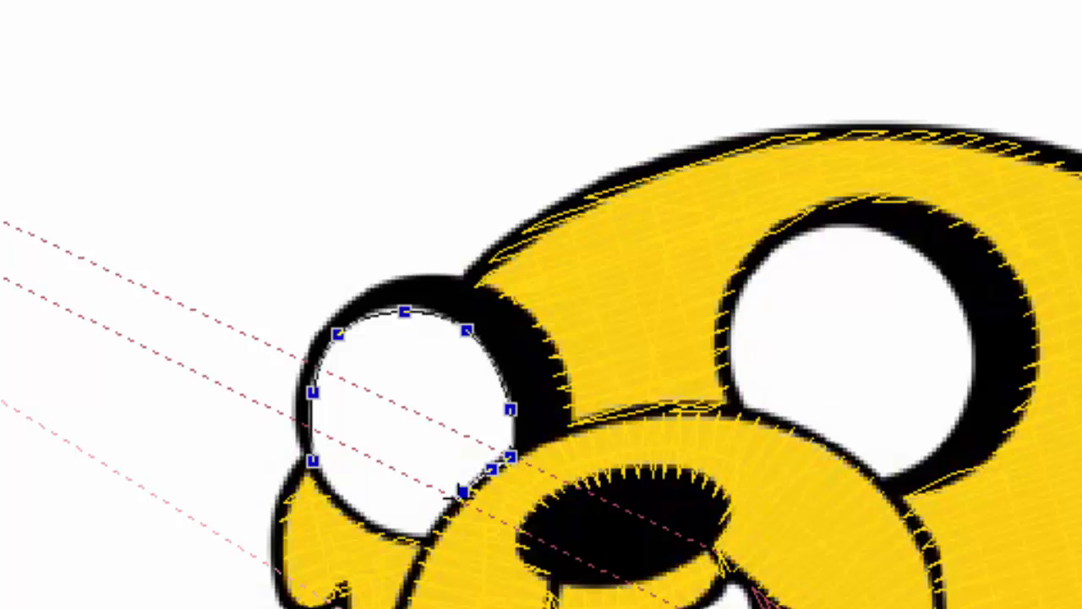
left_click(429, 533)
left_click(395, 531)
left_click(358, 517)
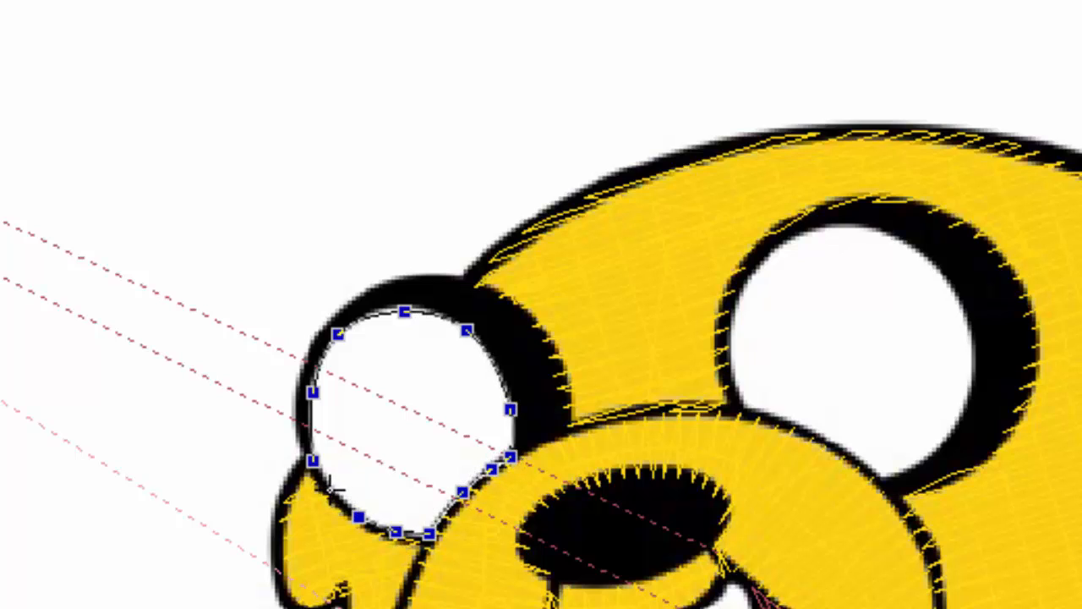
left_click(331, 487)
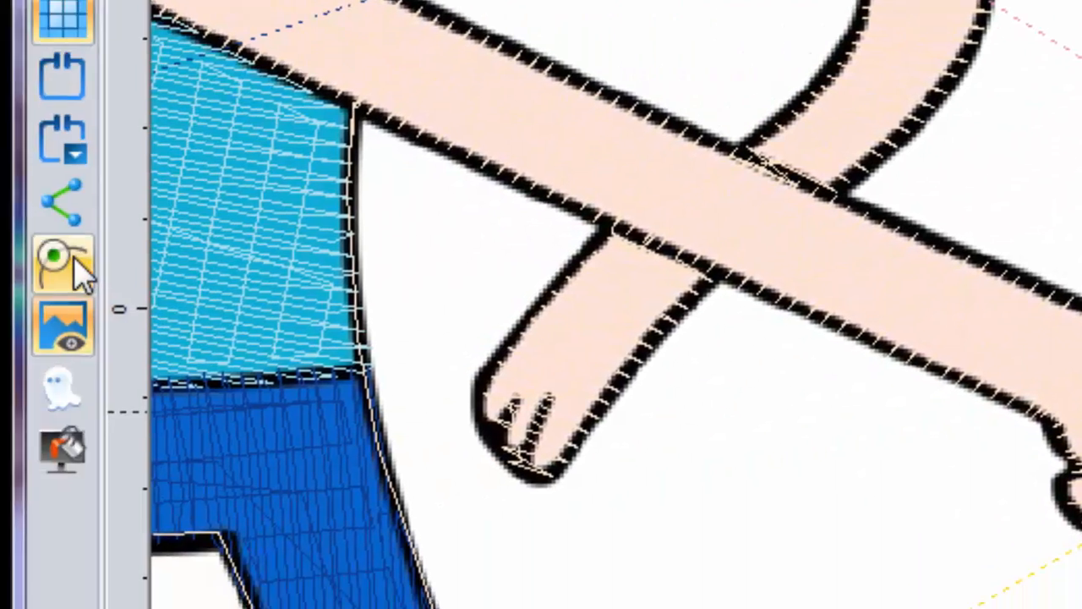
Angle the eye fill's stitch inclination line from the eye's left edge to its upper right edge.
left_click(73, 256)
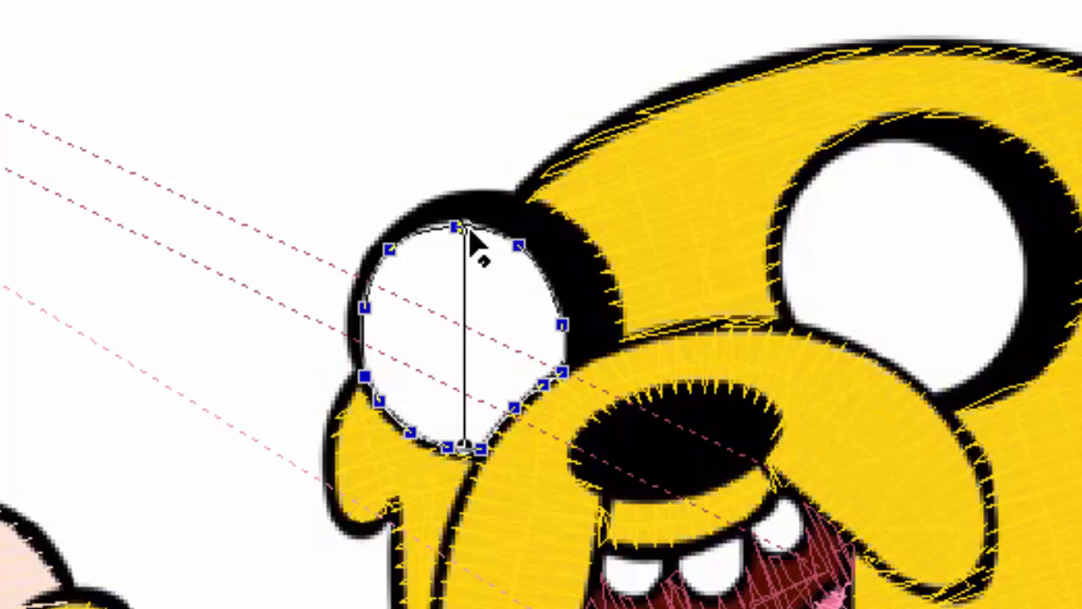
left_click_drag(471, 231, 547, 282)
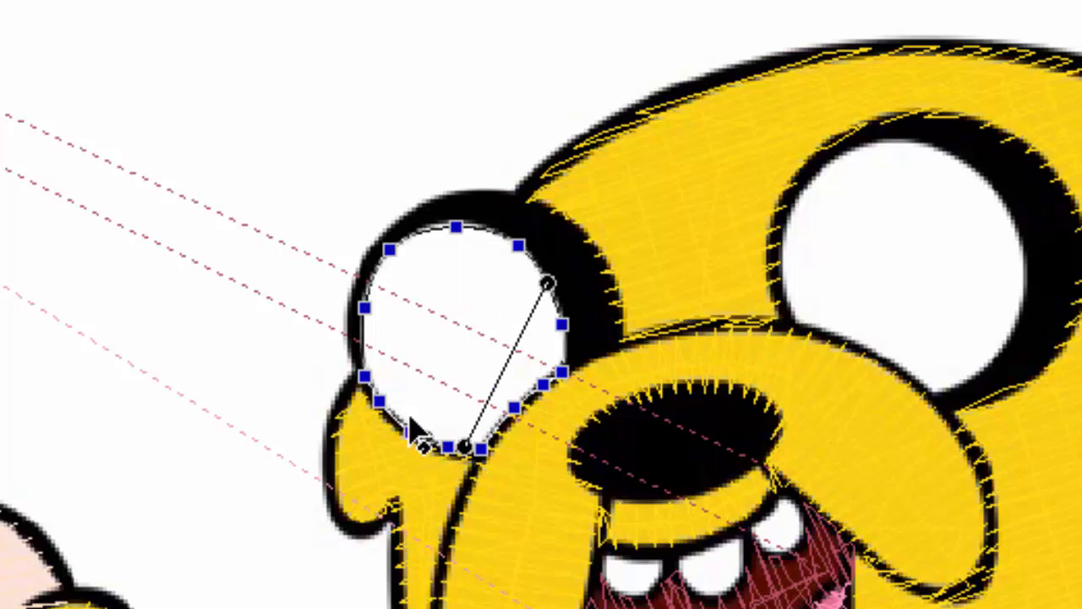
left_click(362, 350)
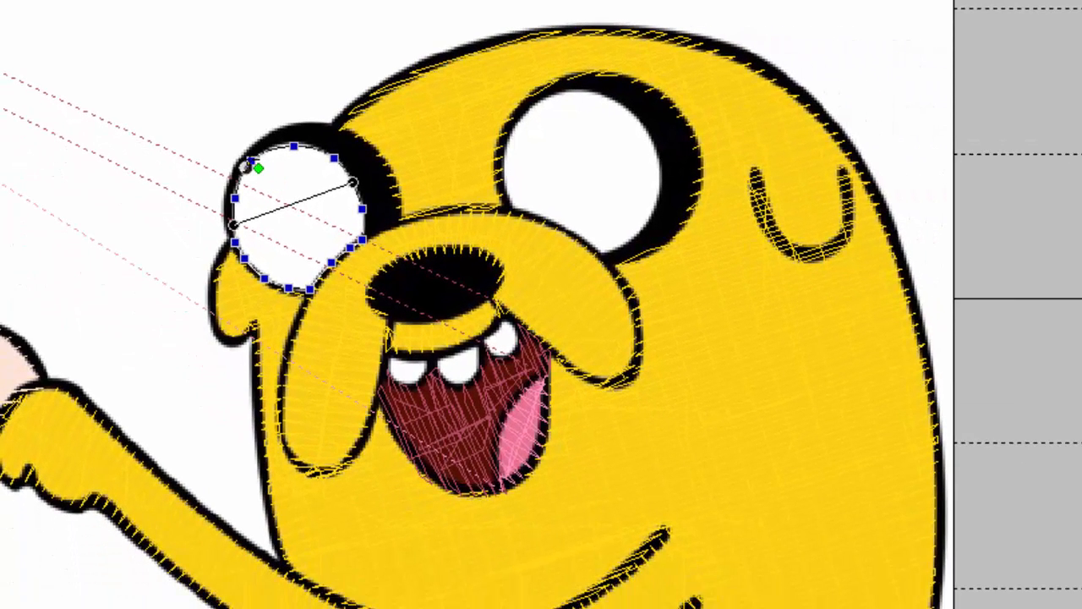
Place the eye fill's start point on the upper left edge and its stop point at the lower edge, generating the stitches.
left_click(251, 161)
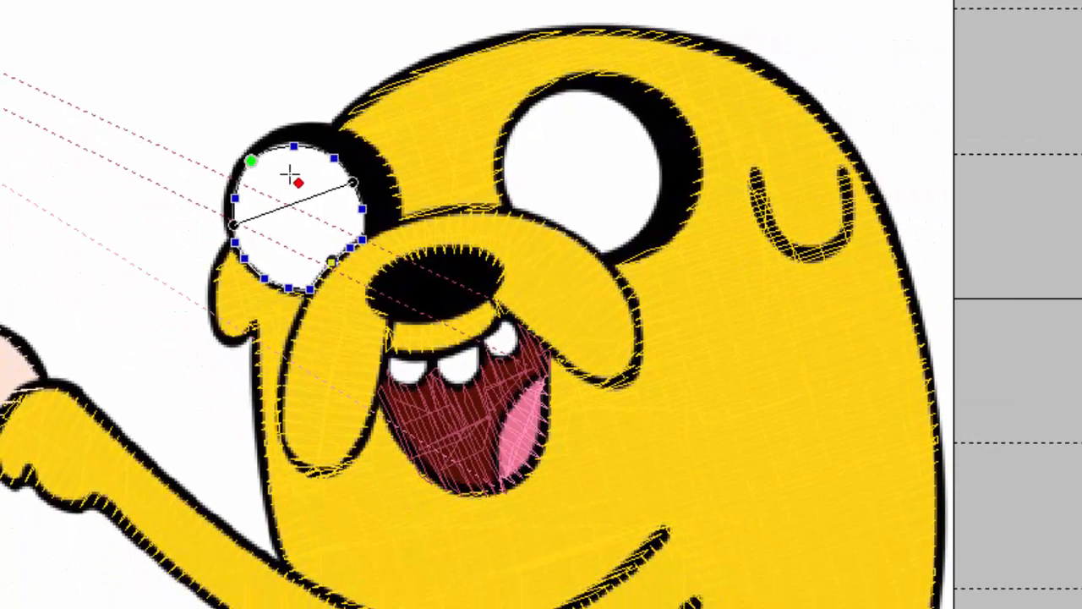
left_click(311, 288)
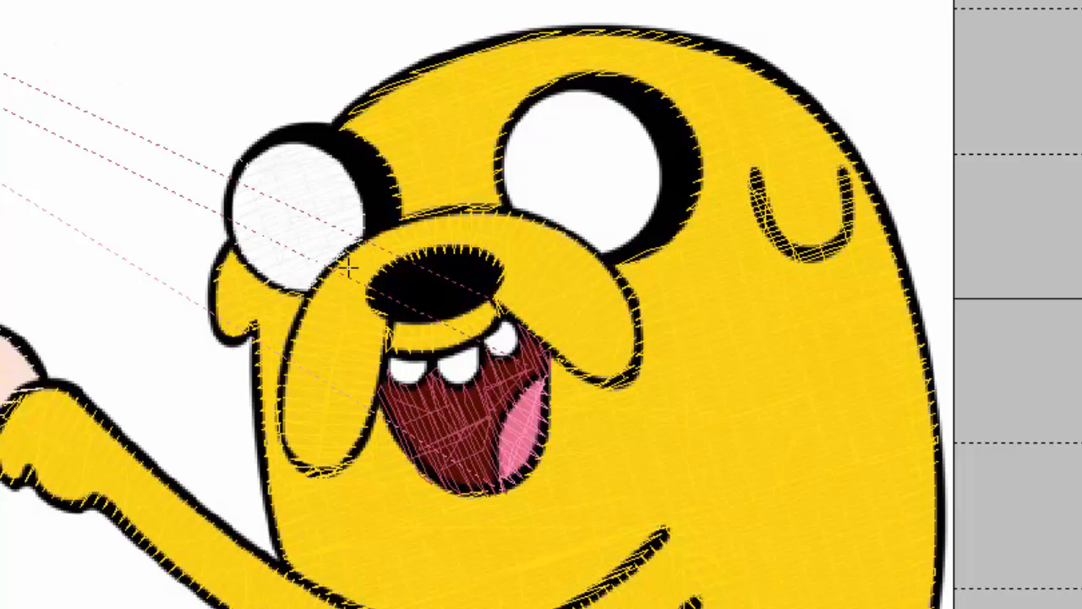
scroll(407, 372, "up", 2)
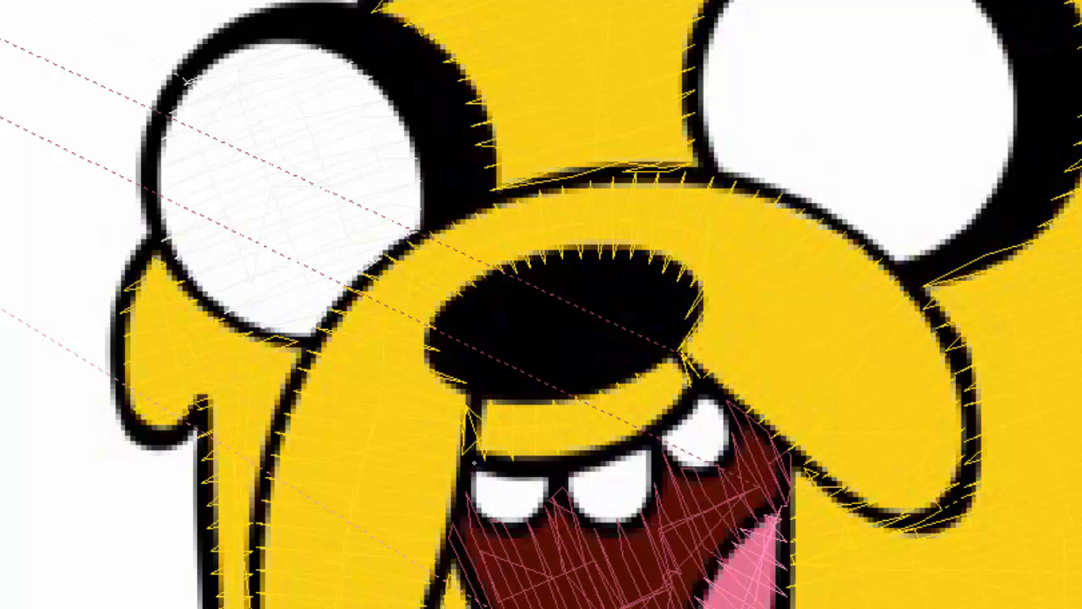
Outline the left side and lower edges of Jake's two left-hand teeth as one continuous fill boundary.
left_click(464, 489)
left_click(489, 516)
left_click(516, 525)
left_click(547, 504)
left_click(558, 489)
left_click(583, 509)
left_click(623, 520)
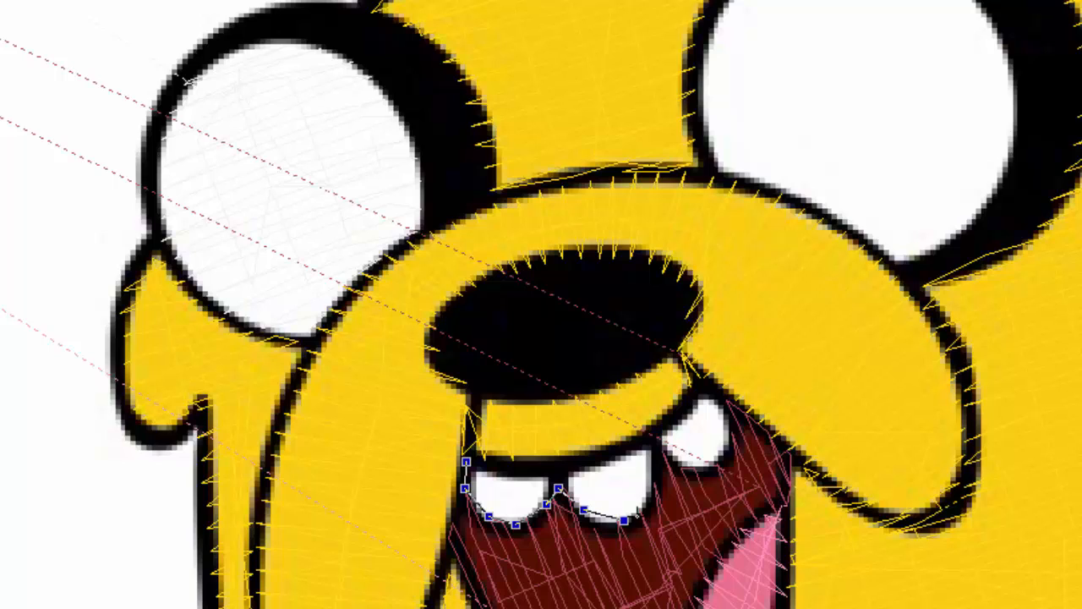
left_click(641, 505)
left_click(652, 475)
Continue the teeth fill outline around Jake's right-hand tooth and back along the upper lip to the starting corner.
left_click(659, 456)
left_click(683, 469)
left_click(724, 451)
left_click(727, 420)
left_click(723, 395)
left_click(688, 394)
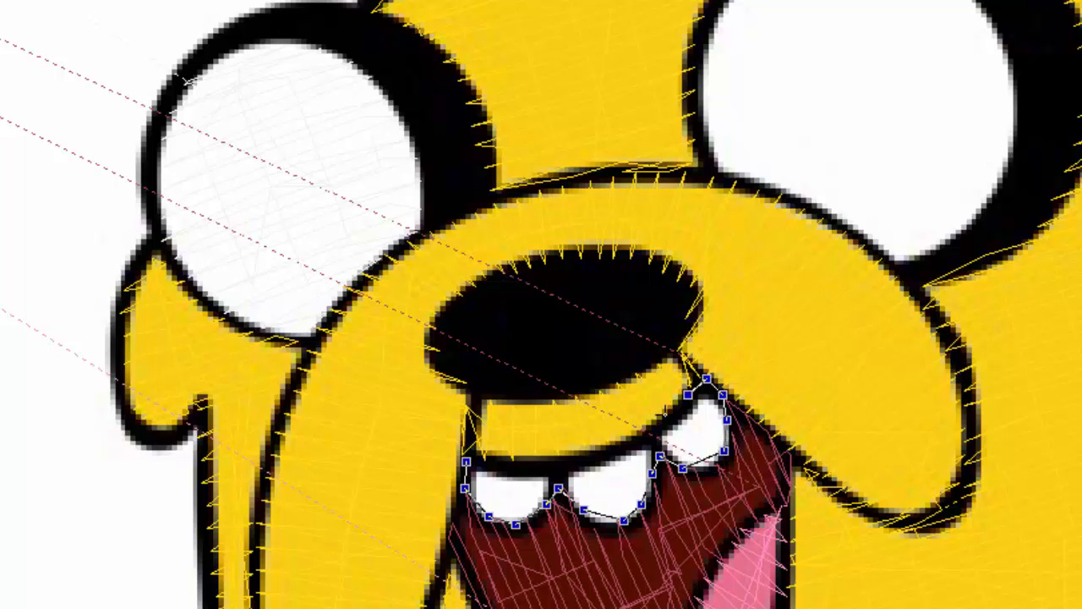
left_click(661, 419)
left_click(611, 443)
left_click(562, 454)
left_click(517, 458)
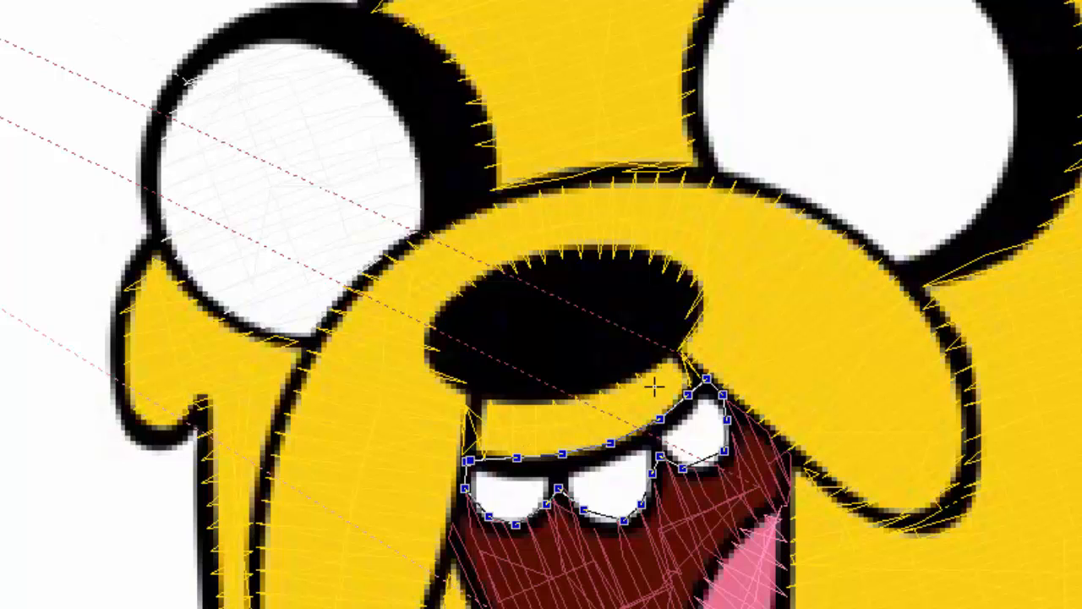
Angle the teeth fill's inclination line across the middle tooth, with the start point at the left corner and the stop point at the right tooth.
left_click(598, 444)
left_click_drag(597, 512, 633, 512)
key("Return")
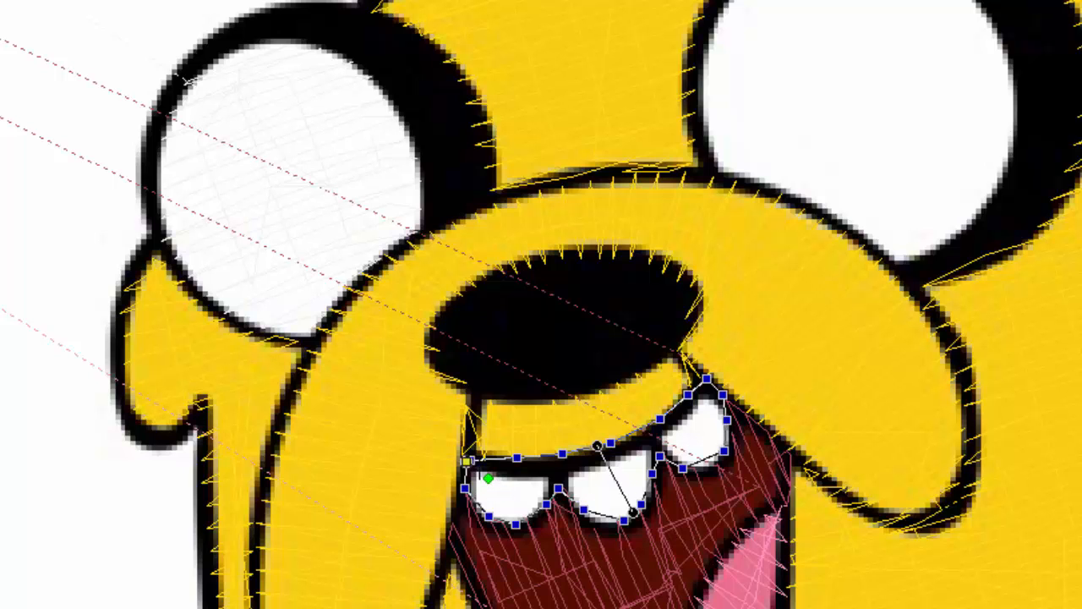
left_click(476, 466)
left_click(717, 392)
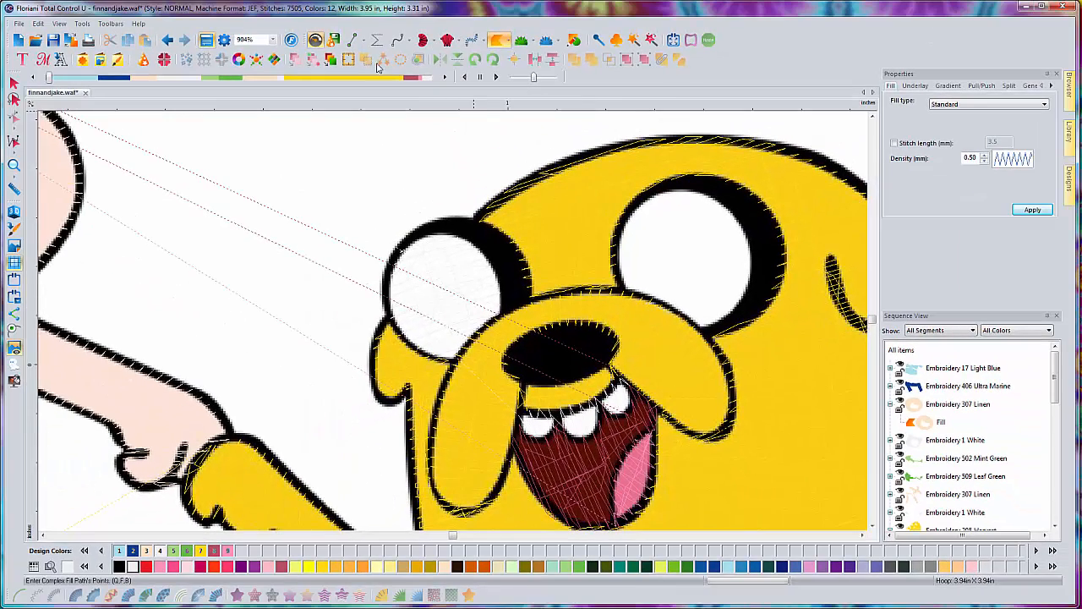
Begin a Complex Fill on Jake's right-hand eye white, outlining its left edge upward from the muzzle.
left_click(365, 40)
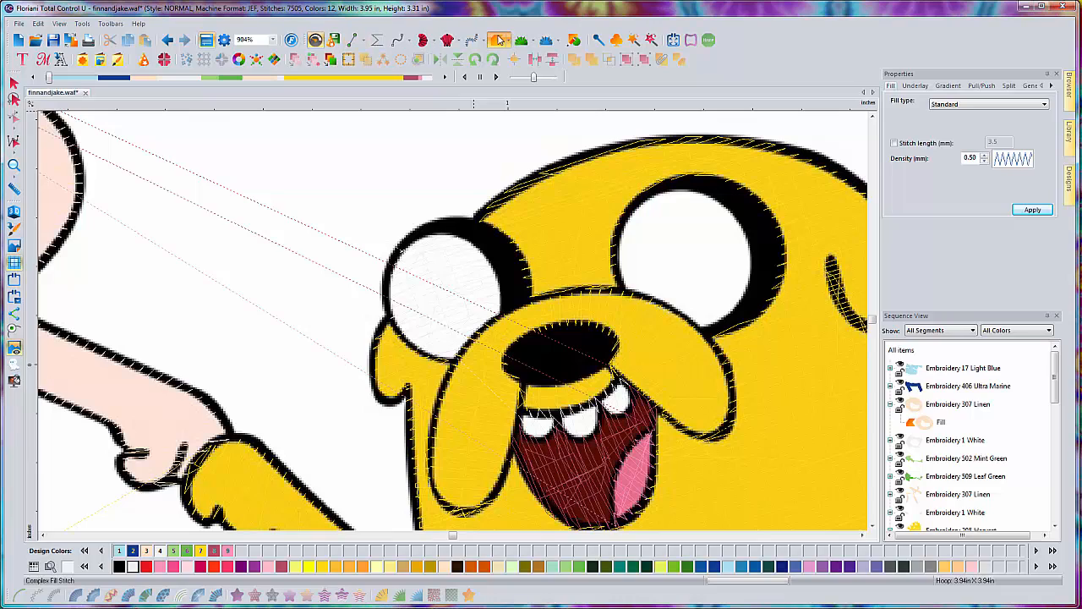
left_click(498, 39)
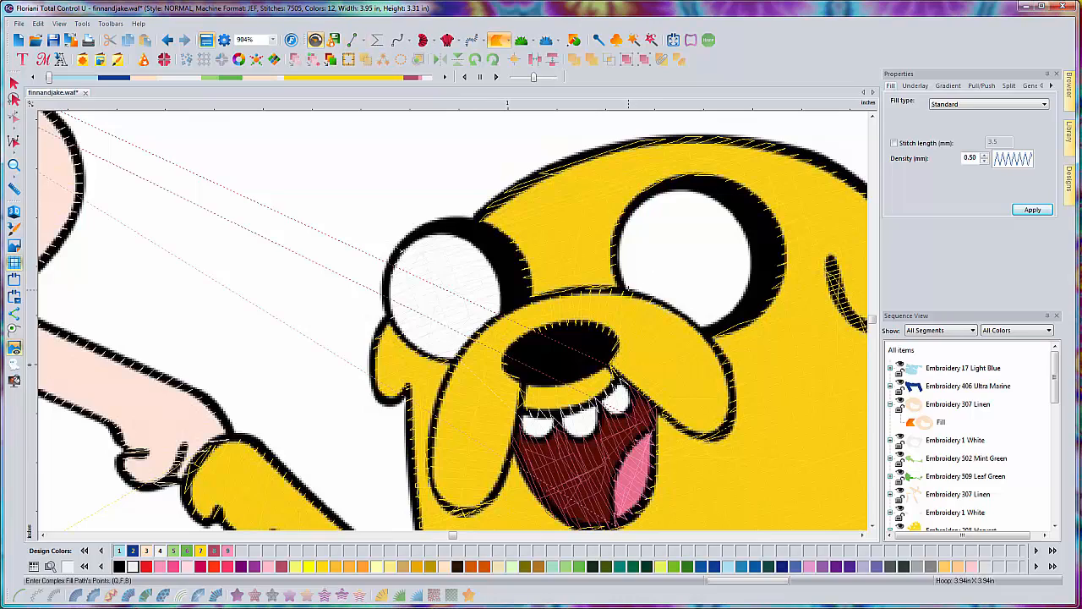
left_click(628, 290)
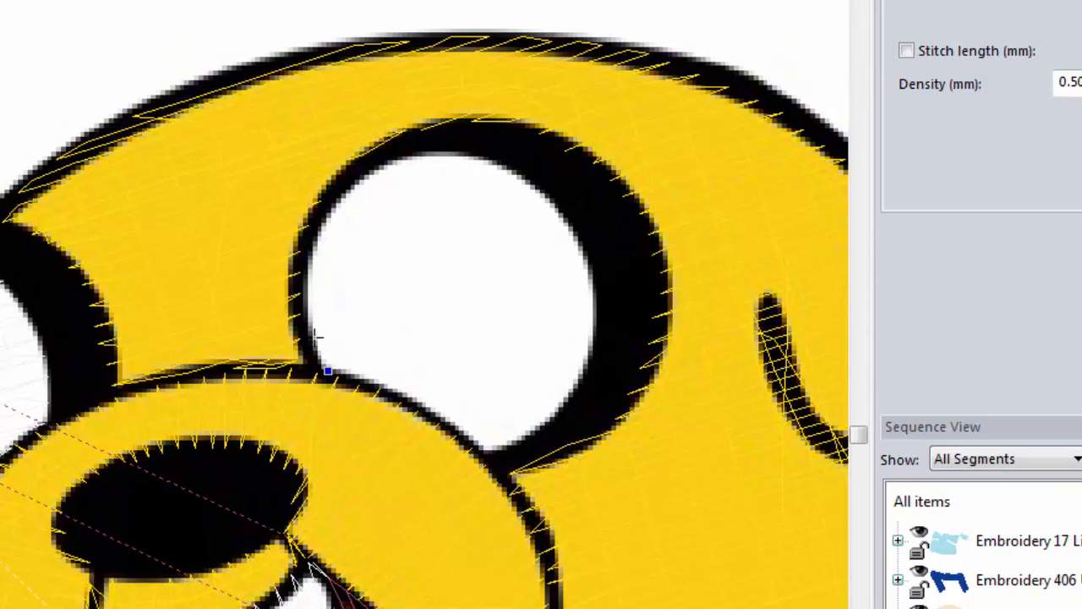
left_click(623, 274)
left_click(311, 275)
left_click(331, 208)
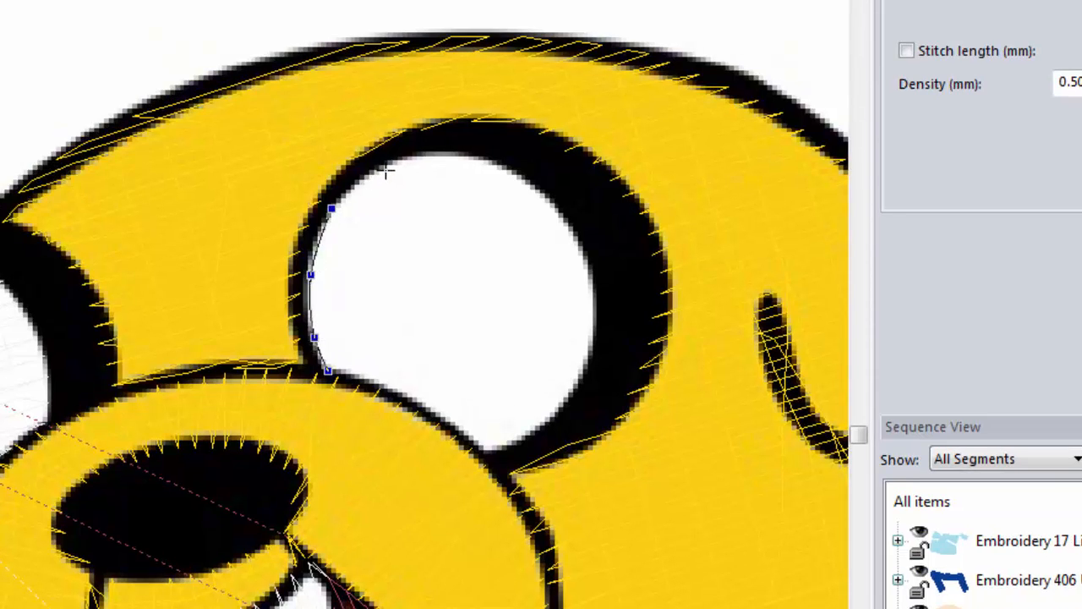
left_click(385, 170)
left_click(481, 163)
left_click(558, 217)
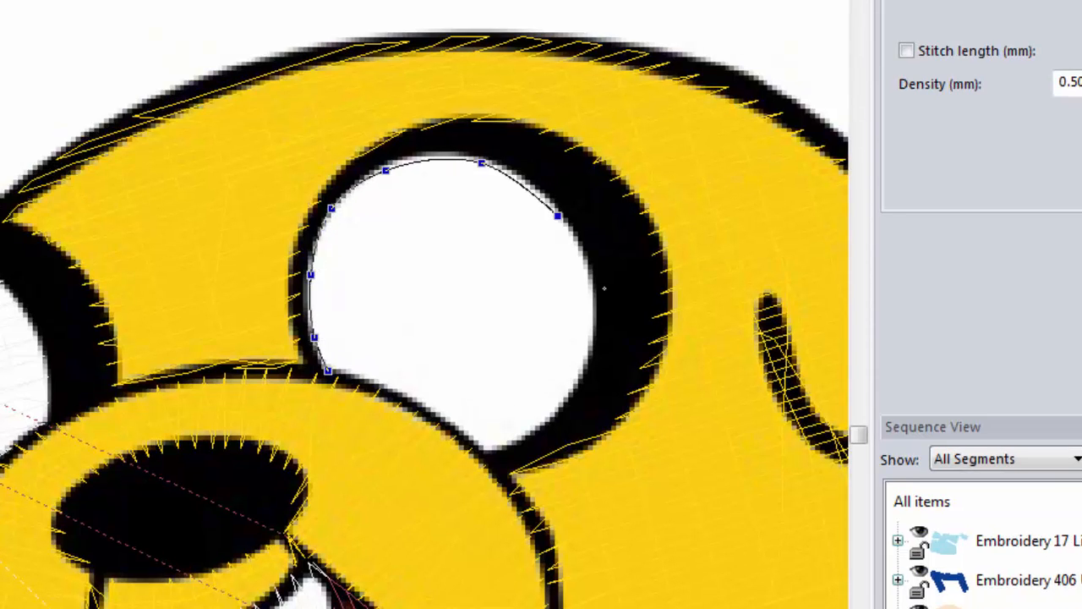
left_click(592, 330)
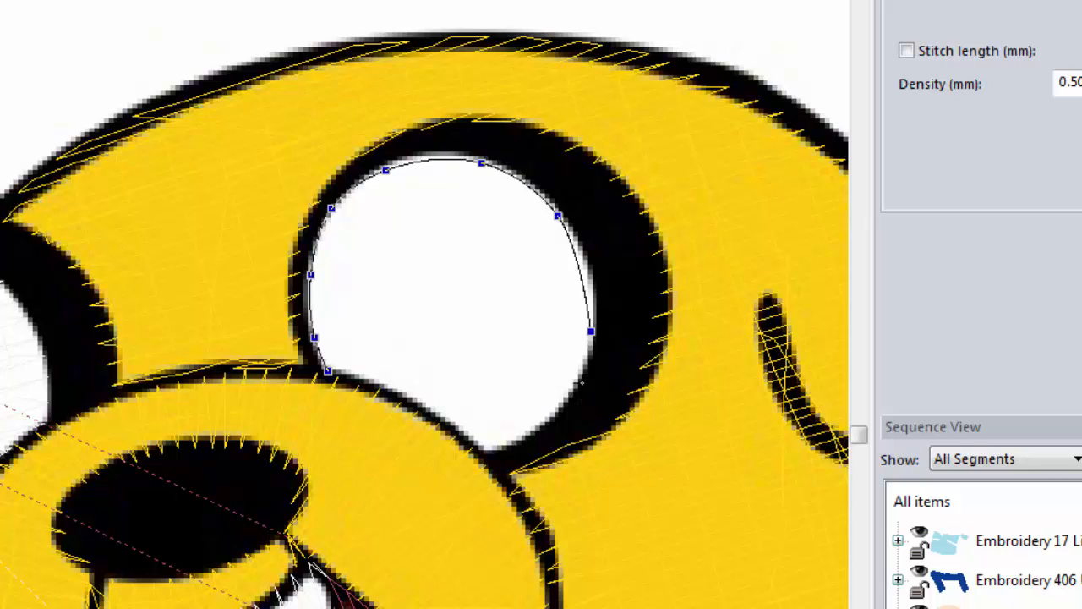
key("BackSpace")
key("BackSpace")
key("BackSpace")
key("BackSpace")
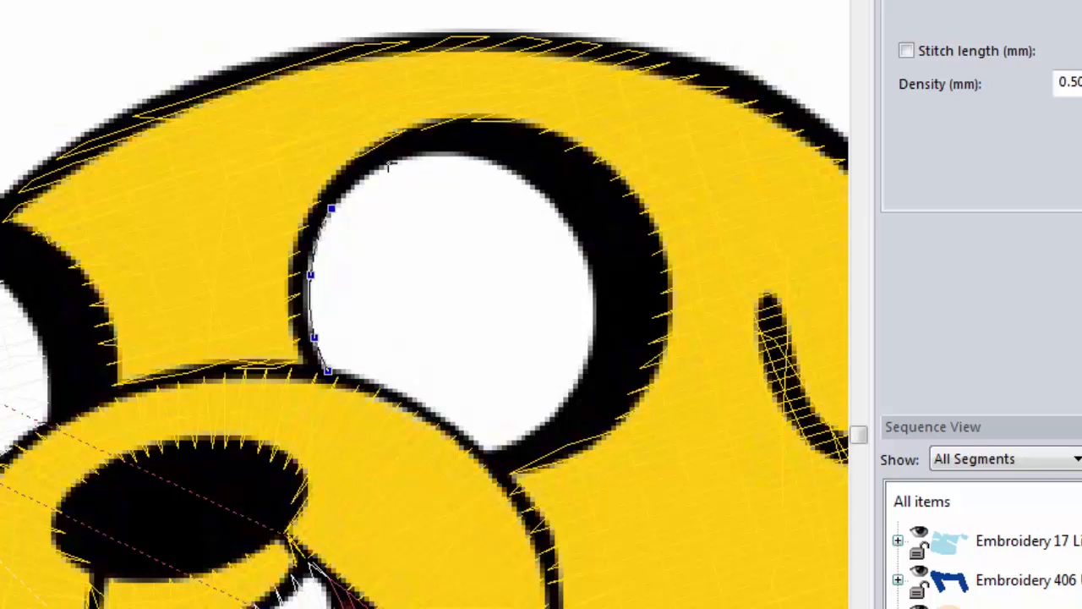
Outline the upper edge and right side of Jake's right-hand eye white with closely spaced fill points.
left_click(387, 163)
left_click(480, 161)
left_click(554, 206)
left_click(589, 277)
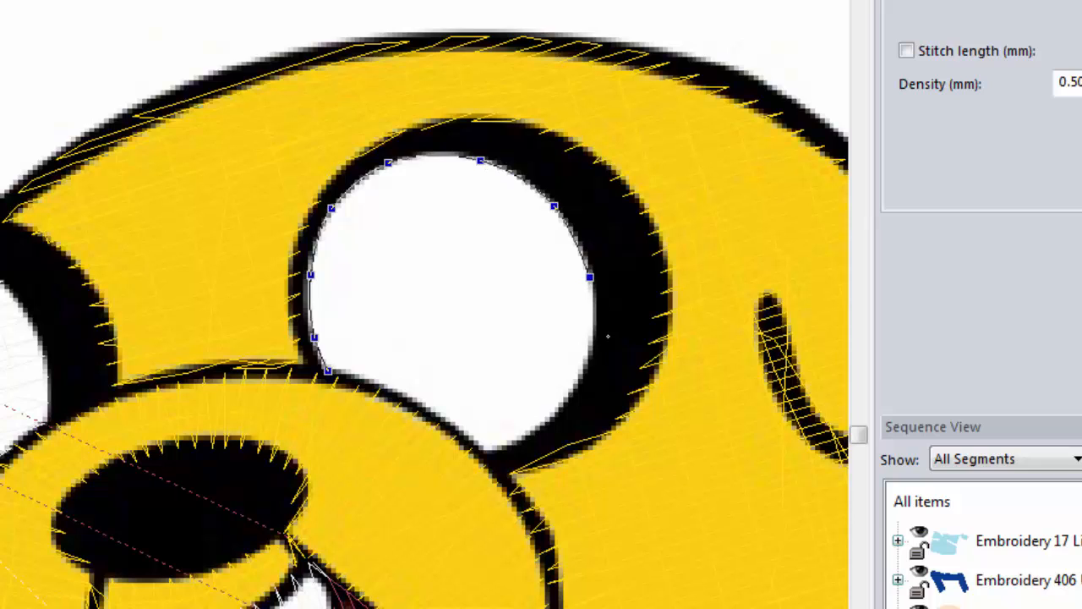
left_click(589, 362)
left_click(552, 416)
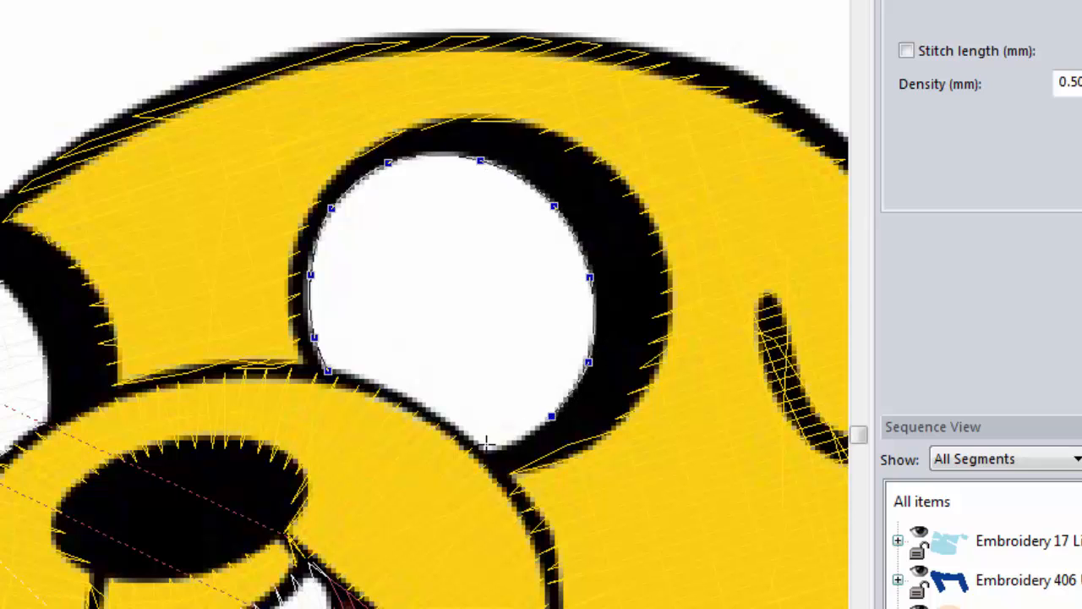
Close the right-hand eye's fill outline from its lower tip back along the muzzle to the starting point.
left_click(480, 450)
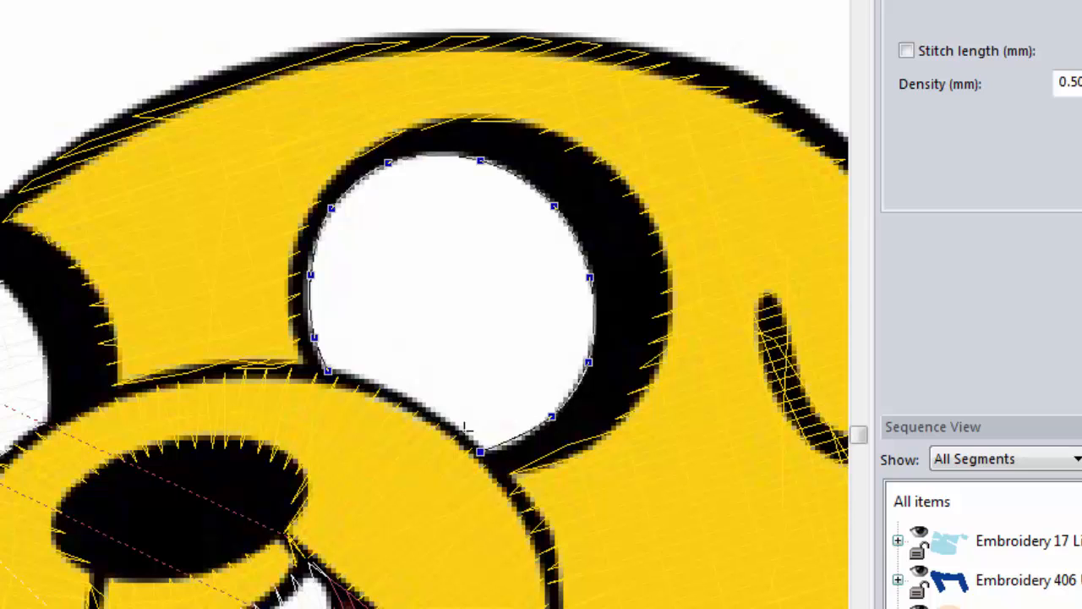
left_click(425, 405)
left_click(389, 391)
left_click(352, 380)
left_click(328, 373)
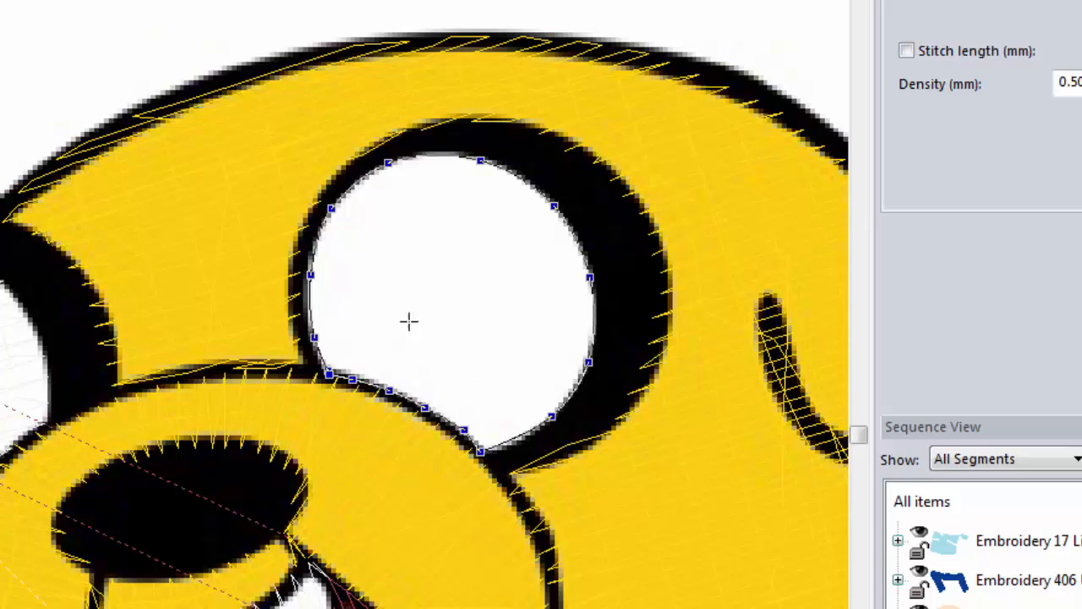
Angle the right-hand eye fill's inclination line from left edge to upper right edge, starting at the lower left corner and stopping at the bottom tip.
right_click(467, 248)
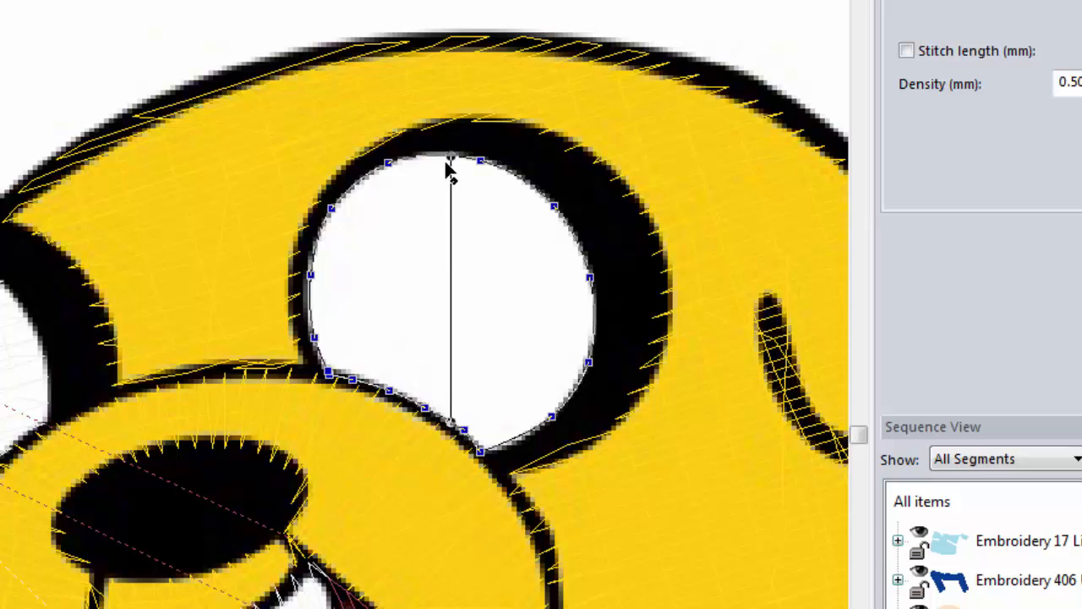
left_click_drag(457, 161, 309, 298)
left_click_drag(448, 425, 565, 222)
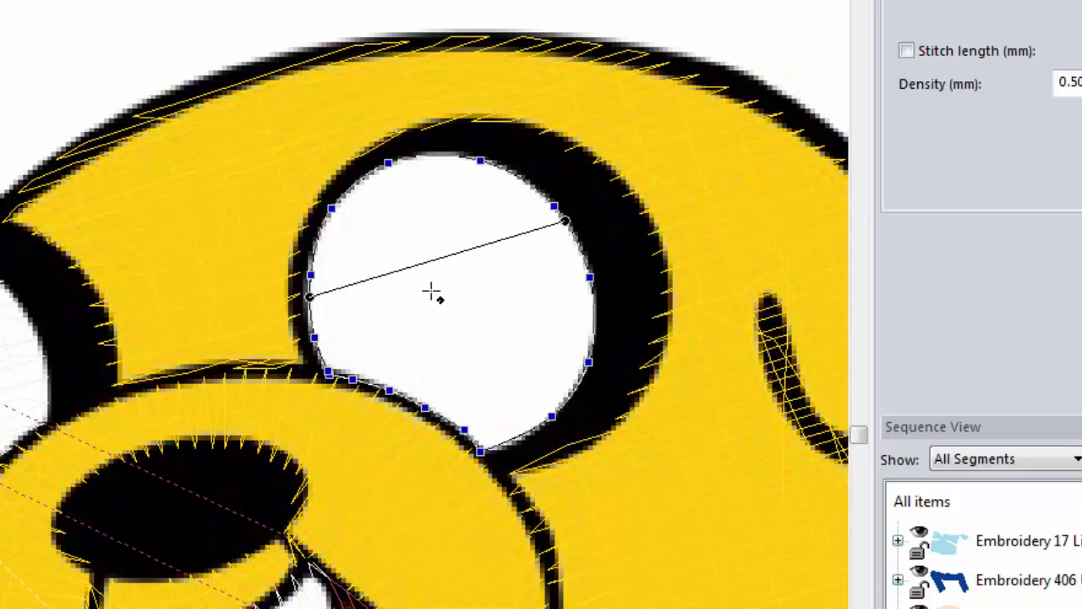
left_click(328, 371)
left_click(484, 453)
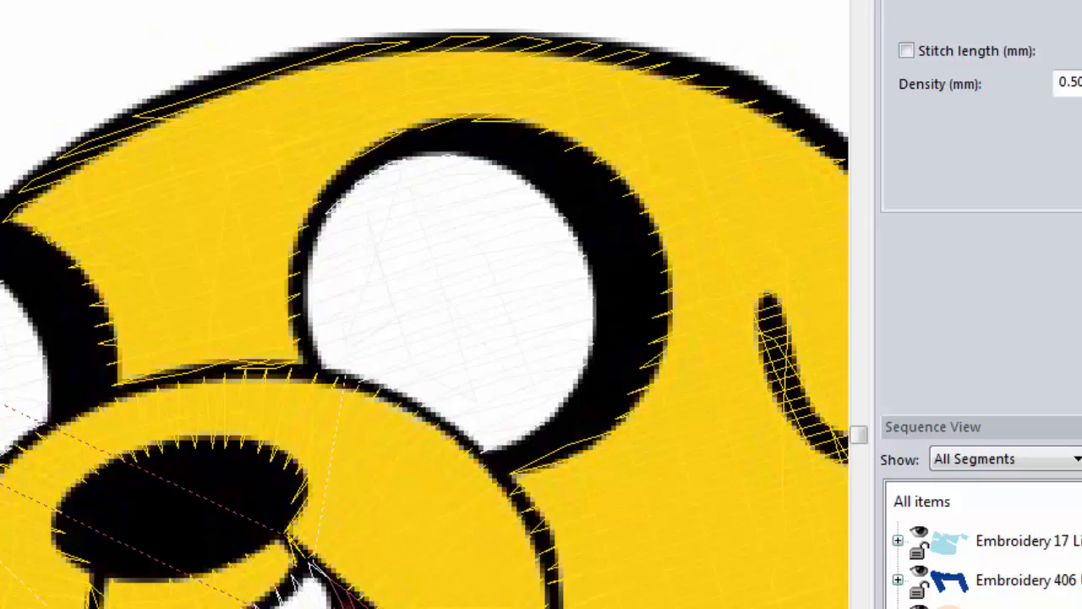
Measure the black outline around Jake's right-hand eye at its thin left side, its wide right side and its top.
scroll(425, 305, "down", 2)
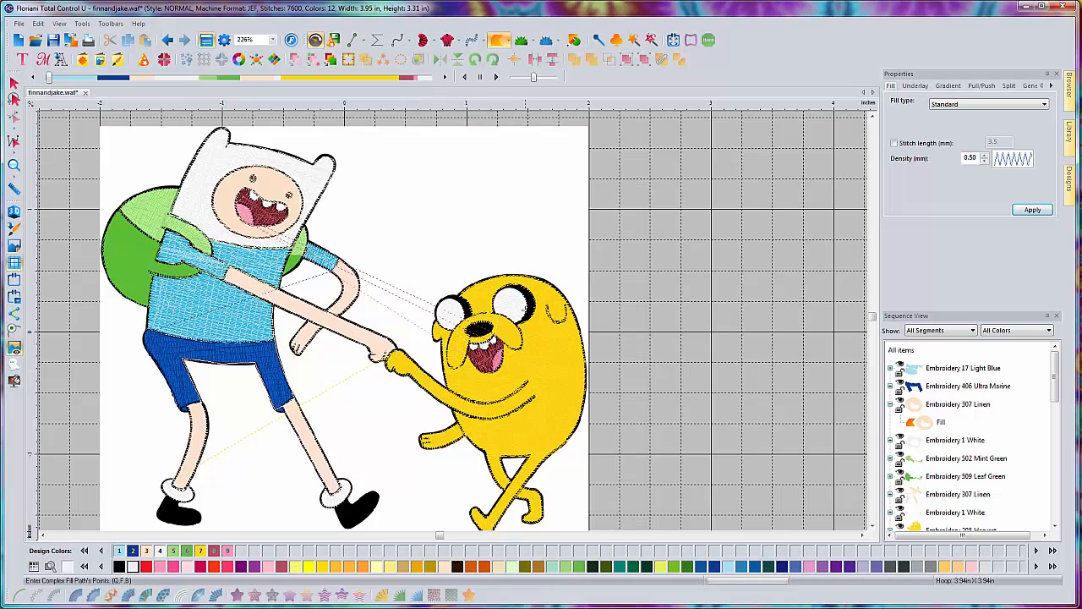
scroll(456, 318, "up", 2)
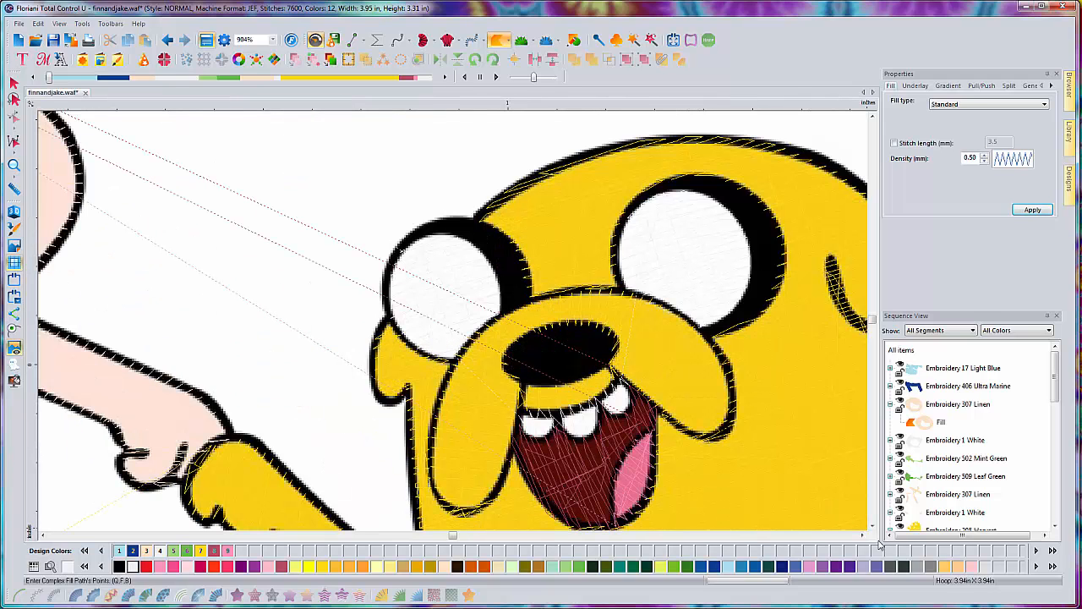
left_click(863, 537)
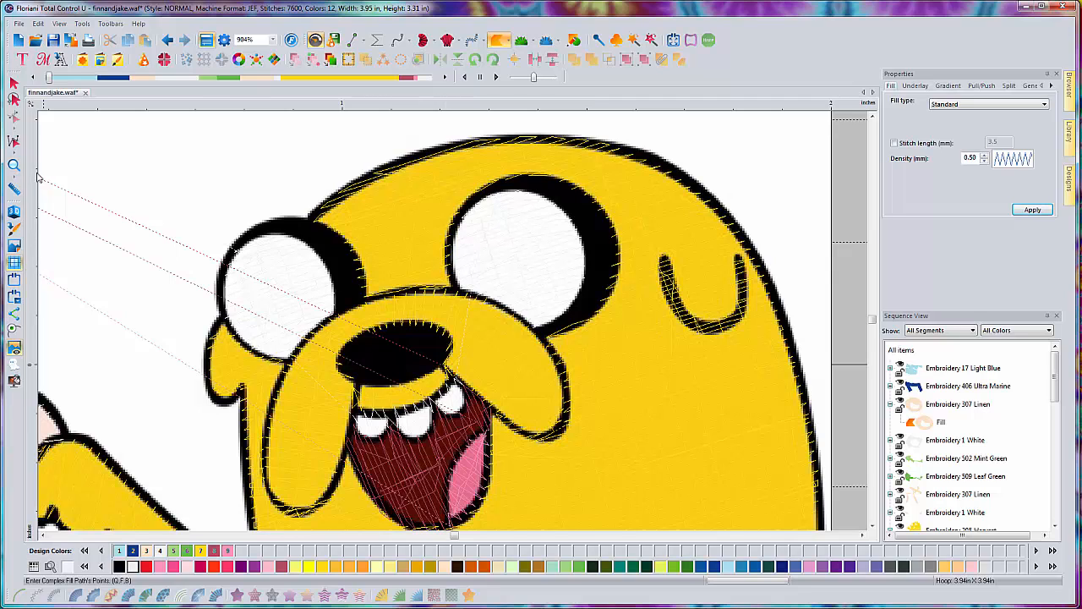
left_click(14, 188)
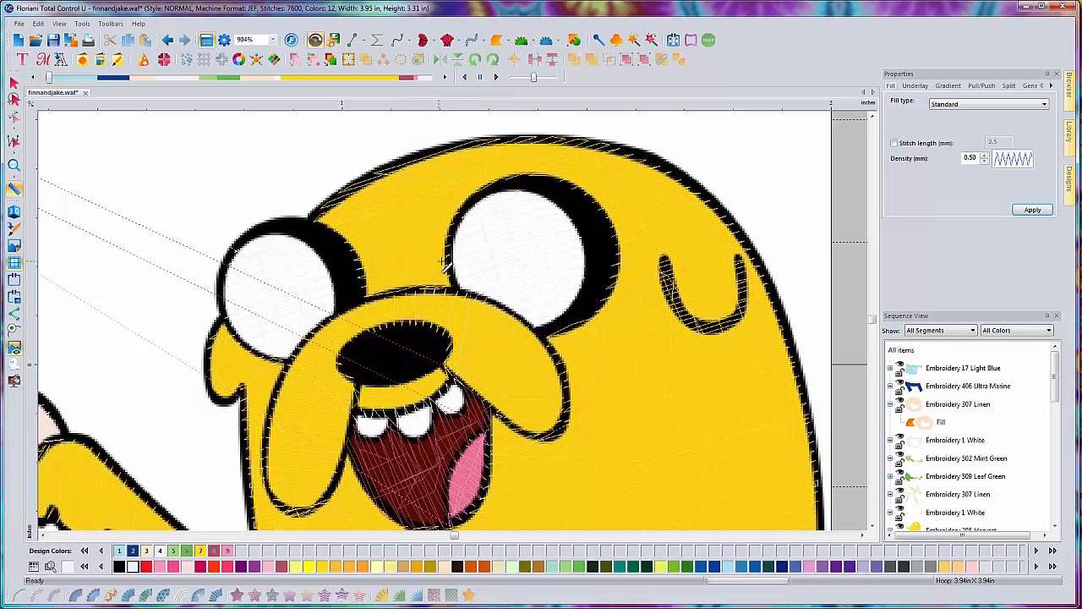
left_click_drag(445, 262, 454, 261)
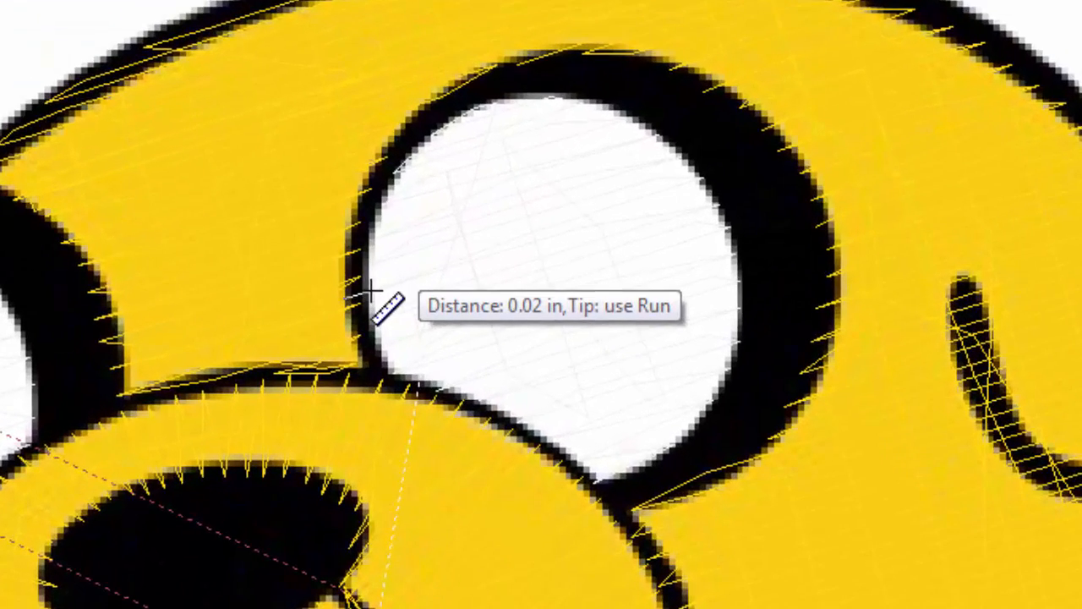
left_click_drag(372, 292, 398, 285)
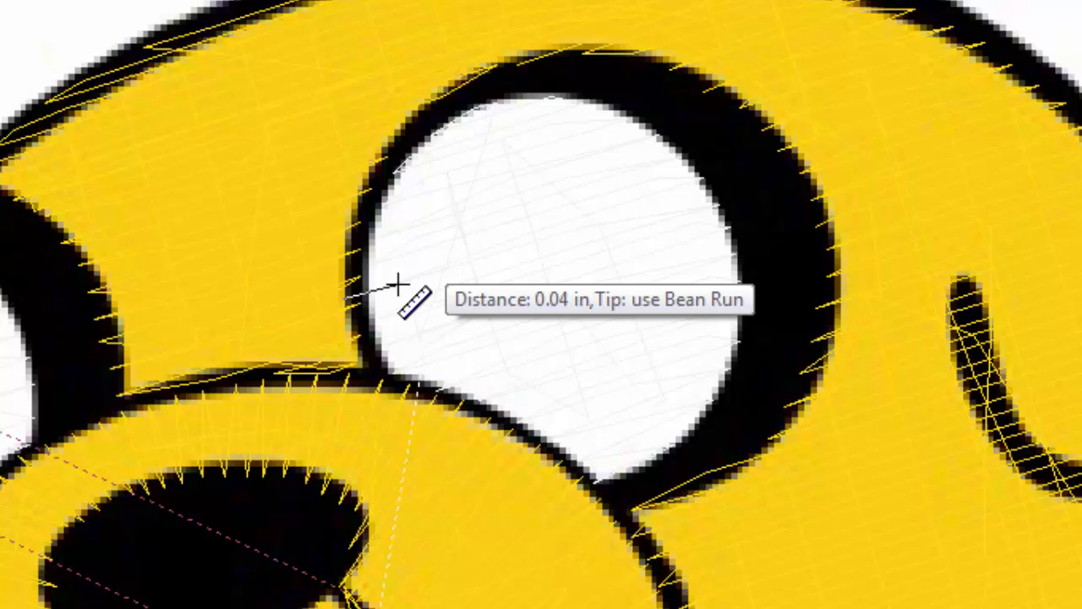
left_click_drag(398, 285, 399, 285)
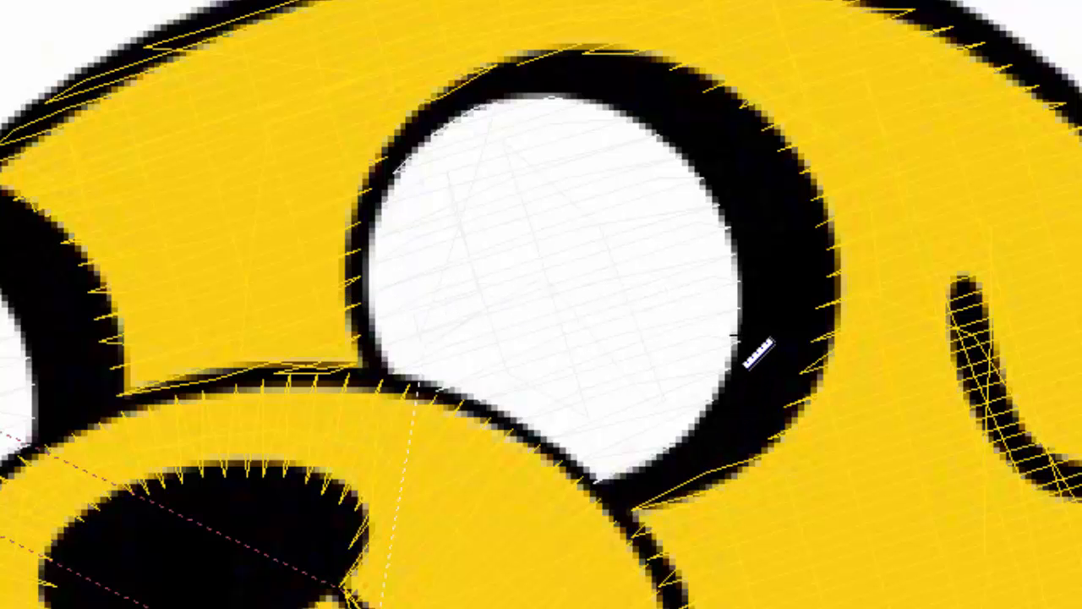
left_click_drag(740, 334, 844, 329)
left_click_drag(481, 291, 481, 291)
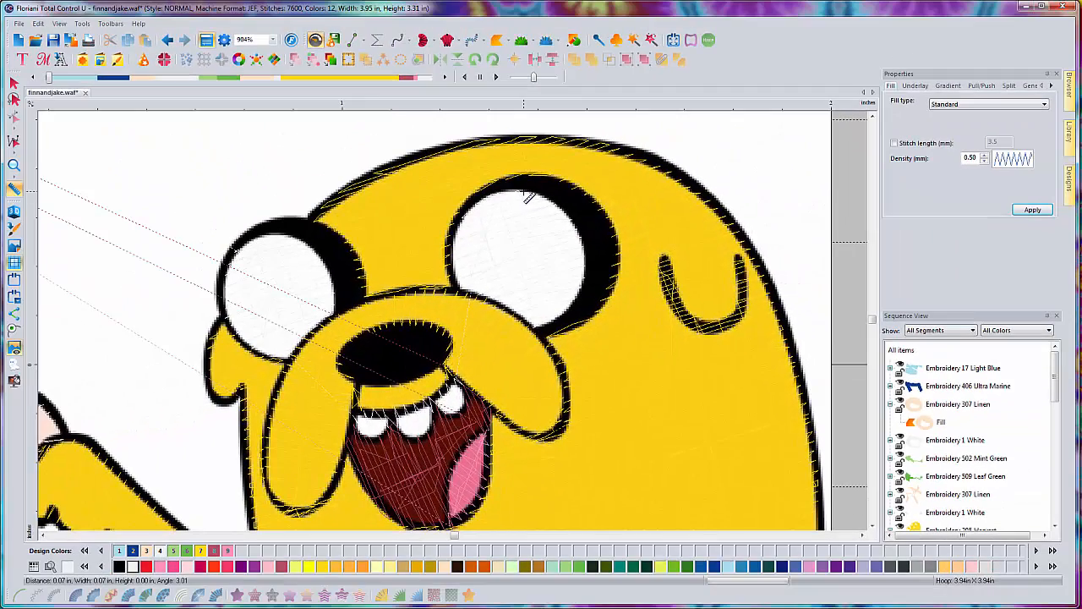
left_click_drag(204, 56, 208, 15)
left_click_drag(529, 181, 525, 174)
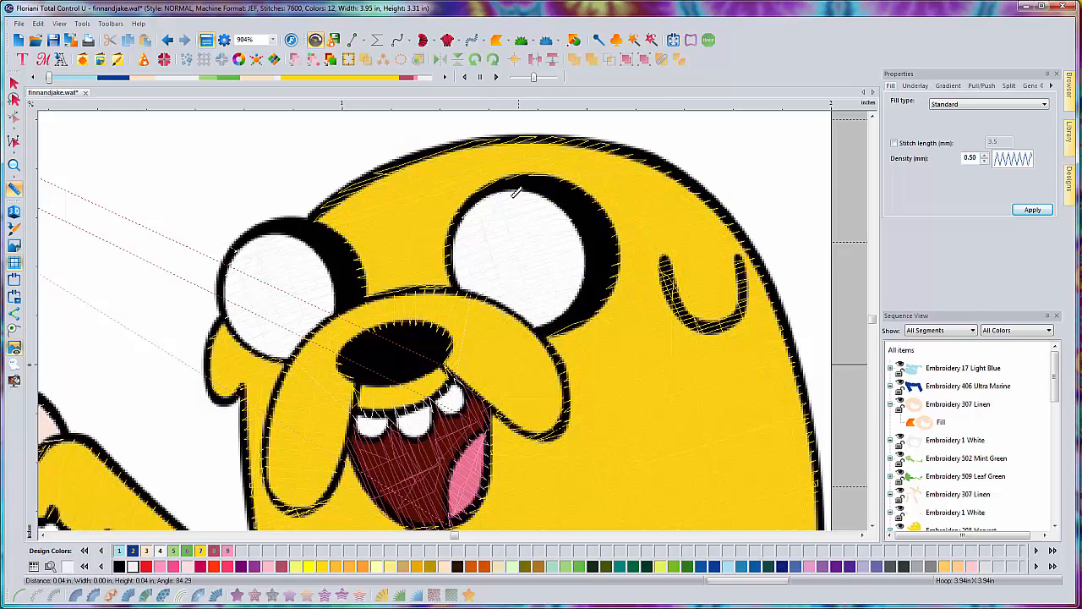
Outline the thick black crescent around the right side of Jake's right-hand eye as a satin shape.
left_click(425, 41)
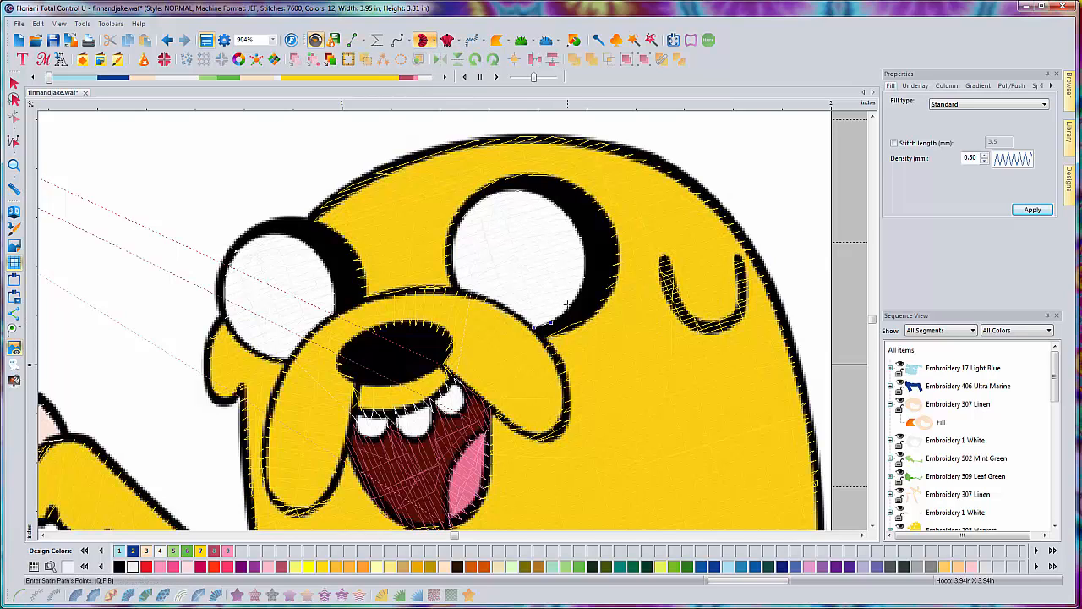
left_click(570, 305)
left_click(562, 208)
left_click(563, 182)
left_click(587, 192)
left_click(616, 233)
left_click(619, 272)
left_click(597, 311)
left_click(573, 330)
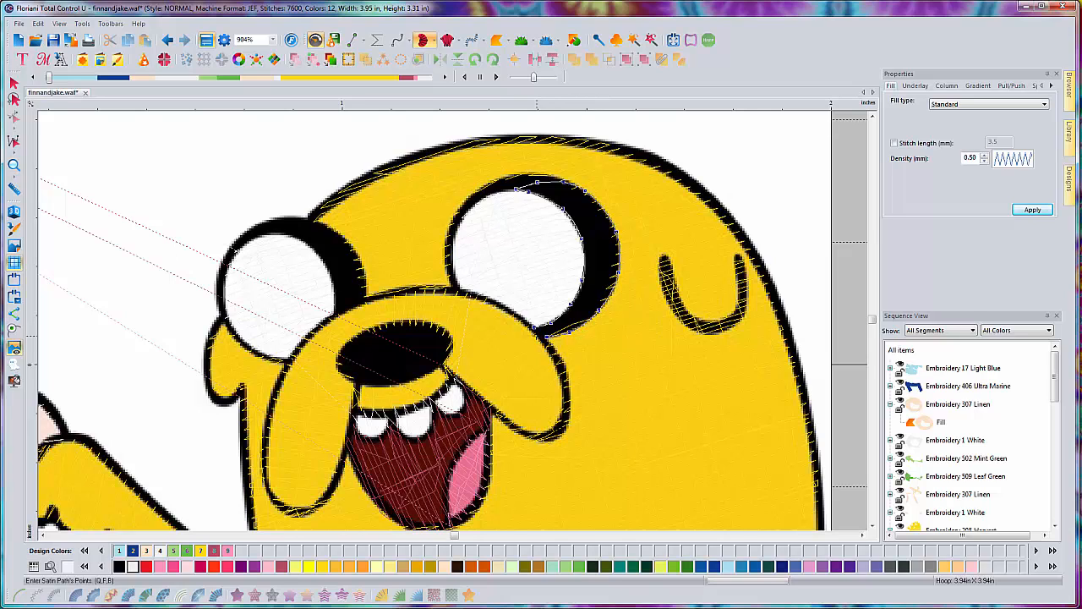
Add four inclination lines across the eye's crescent and place its start and stop points to generate the satin stitches.
key("Return")
left_click(578, 289)
left_click(601, 307)
left_click(583, 252)
left_click(618, 245)
left_click(577, 229)
left_click(600, 208)
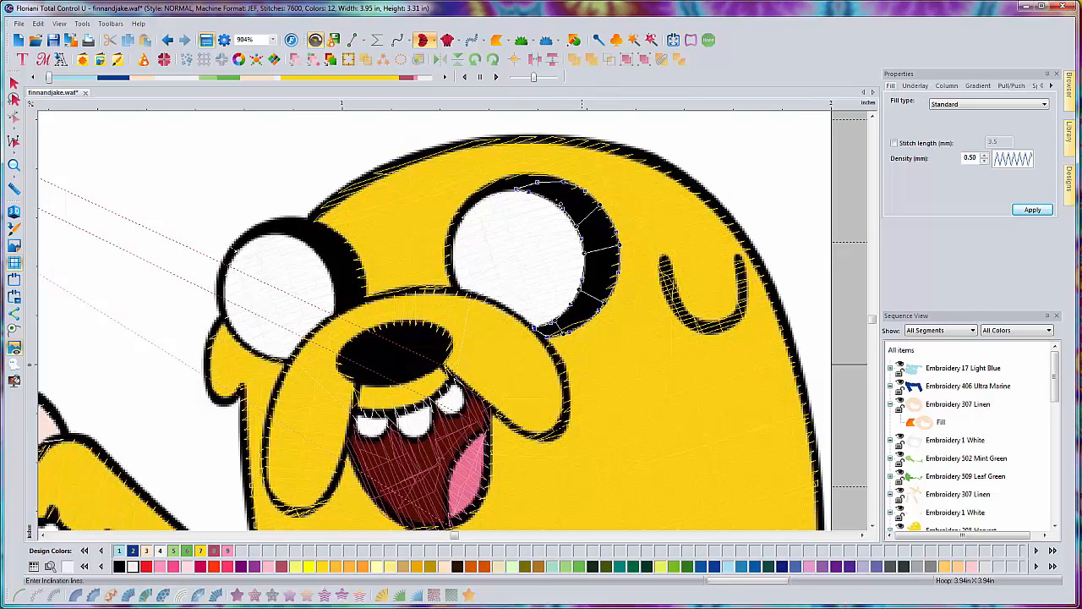
left_click(551, 202)
left_click(555, 182)
key("Return")
left_click(535, 326)
key("Return")
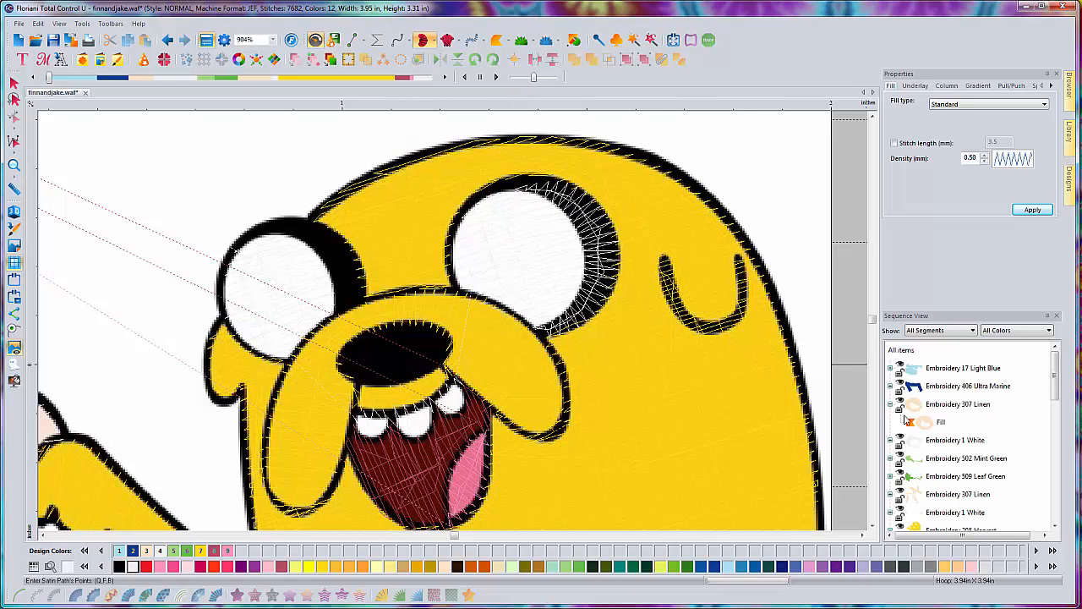
Recolor the crescent's Satin Path to black thread.
left_click_drag(1055, 376, 1062, 516)
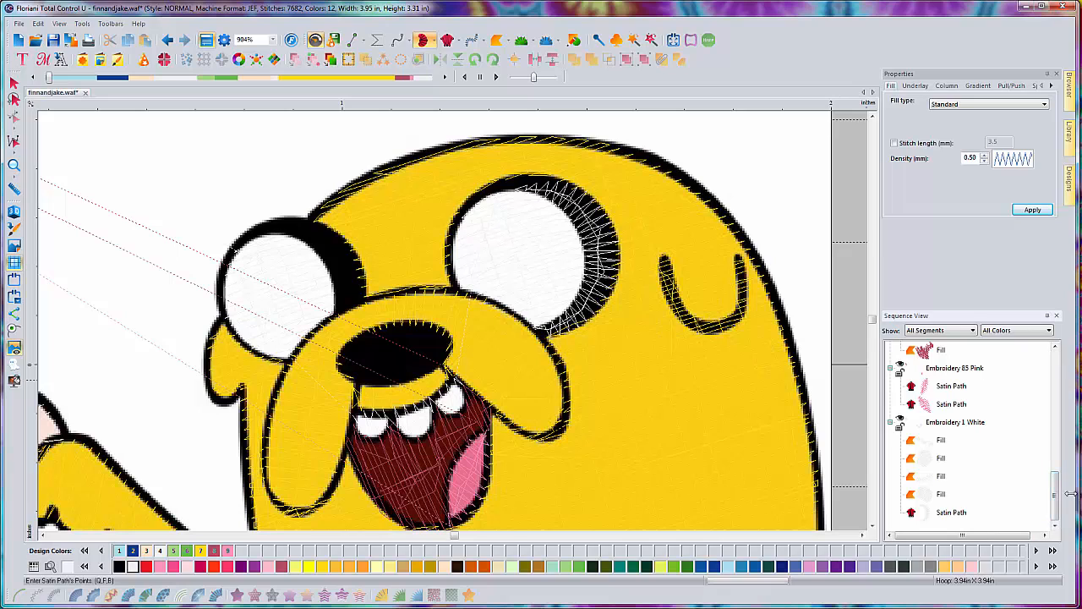
left_click(963, 513)
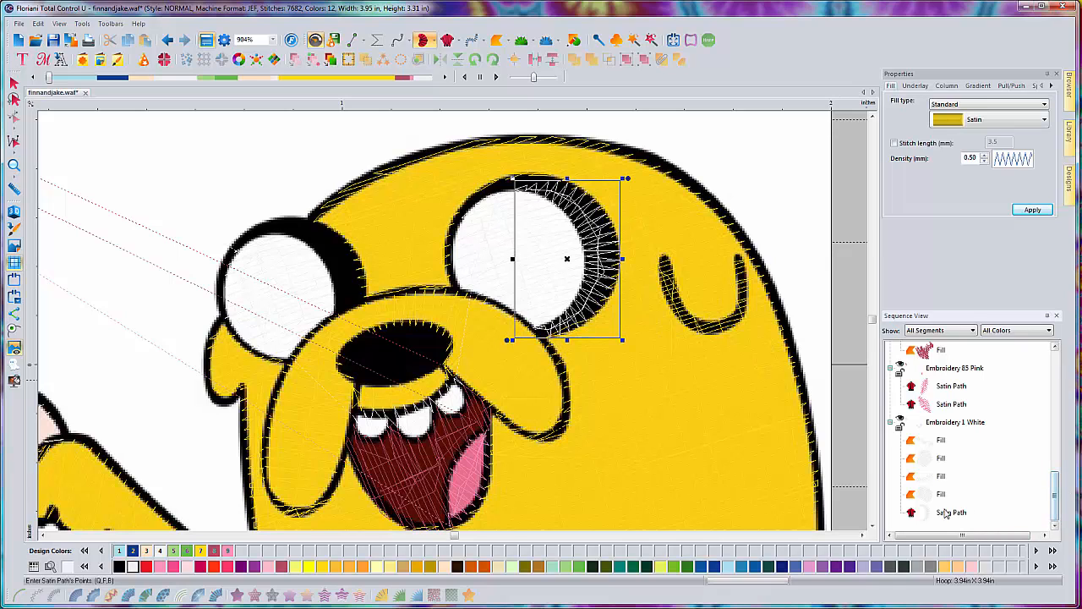
left_click(119, 566)
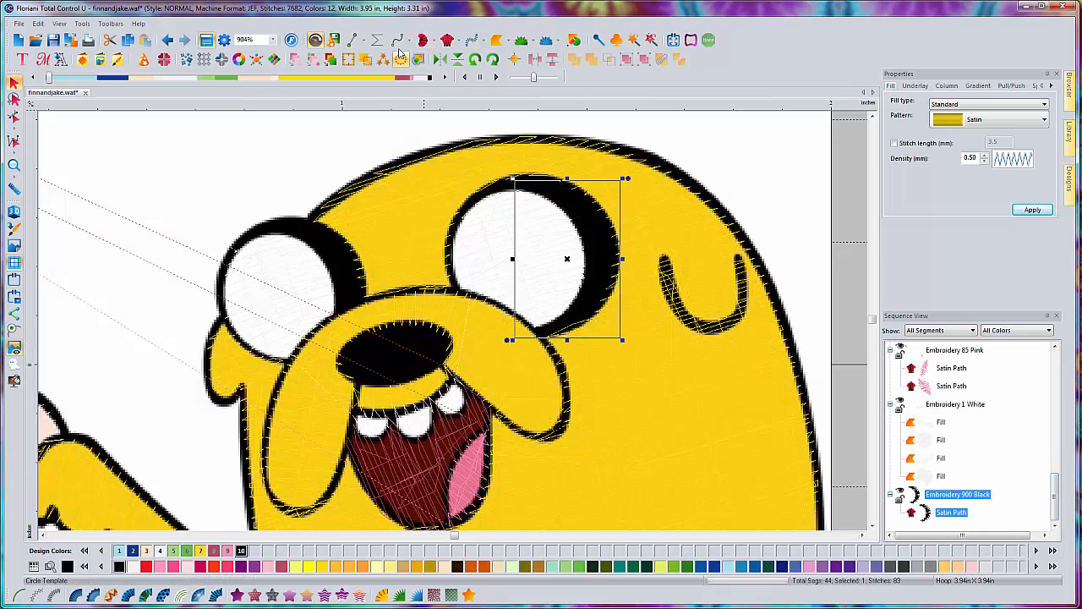
Start a single-run line down the thin left outline of Jake's right-hand eye, removing the misplaced points and retracing them.
left_click(395, 43)
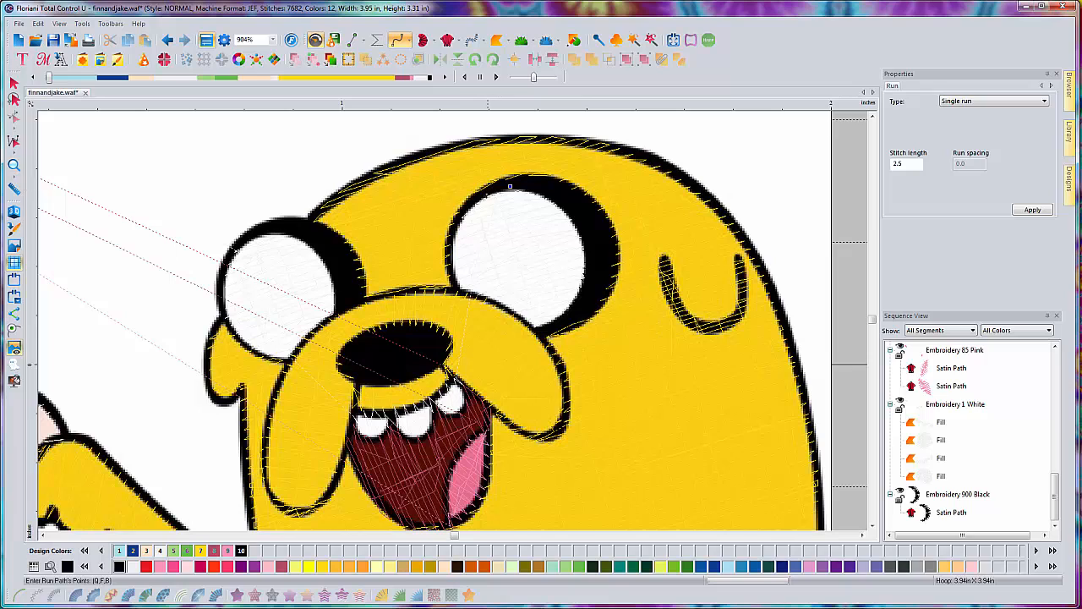
left_click(478, 201)
left_click(460, 219)
left_click(451, 248)
left_click(459, 287)
key("BackSpace")
key("BackSpace")
key("BackSpace")
key("BackSpace")
left_click(501, 187)
left_click(482, 198)
left_click(466, 208)
key("BackSpace")
key("BackSpace")
left_click(504, 184)
left_click(474, 198)
left_click(455, 222)
left_click(448, 250)
left_click(450, 272)
Run the line back up the eye's left outline to its top, and down again to the muzzle.
left_click(454, 222)
left_click(475, 197)
left_click(505, 182)
left_click(523, 179)
left_click(451, 273)
left_click(458, 290)
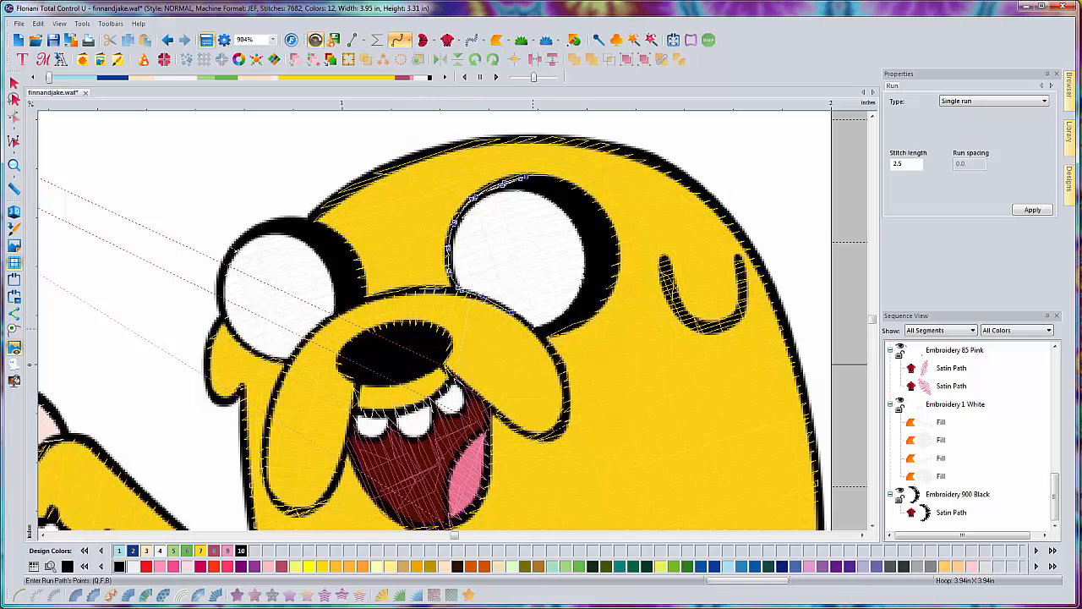
Continue the run line under the right-hand eye and around the right jowl to the nose's corner, and finish it.
left_click(532, 329)
left_click(549, 339)
left_click(559, 427)
left_click(542, 438)
left_click(515, 426)
left_click(499, 411)
left_click(491, 403)
left_click(482, 391)
left_click(464, 382)
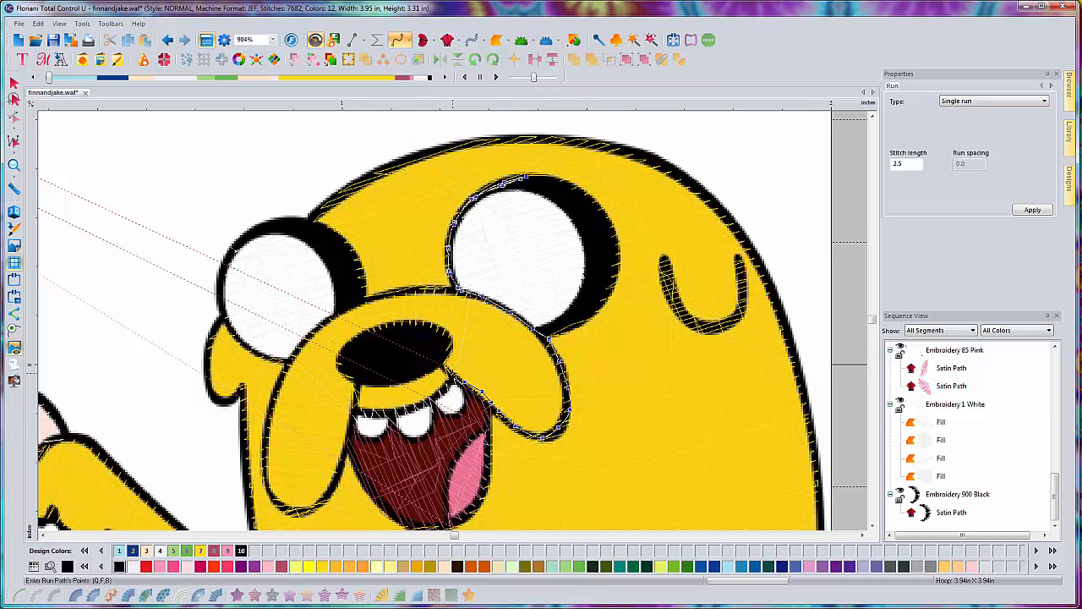
left_click(444, 366)
key("Return")
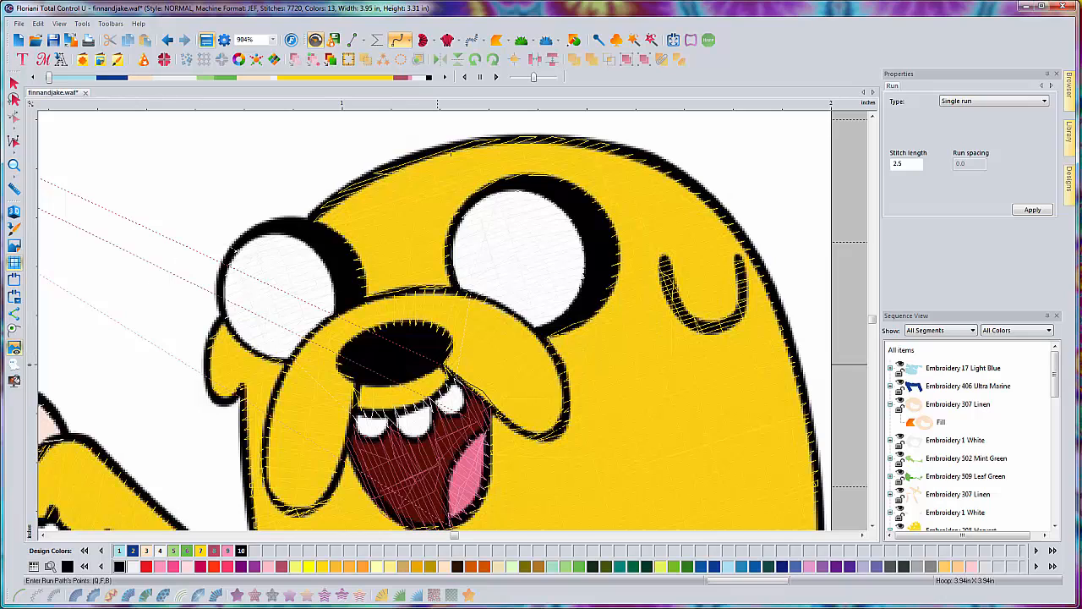
Outline Jake's black nose as a closed satin shape.
left_click(448, 39)
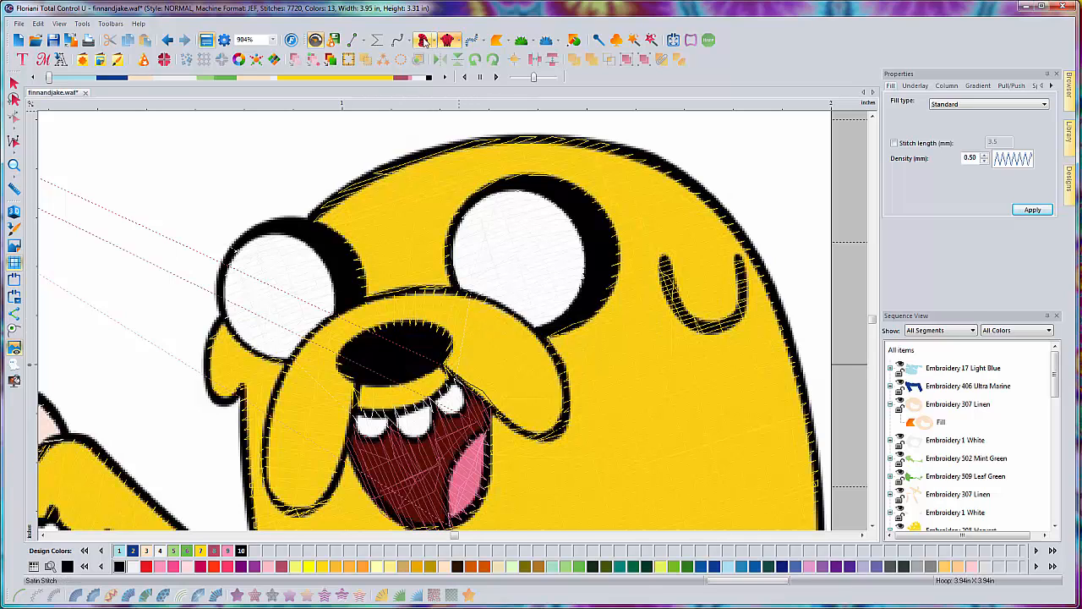
left_click(425, 42)
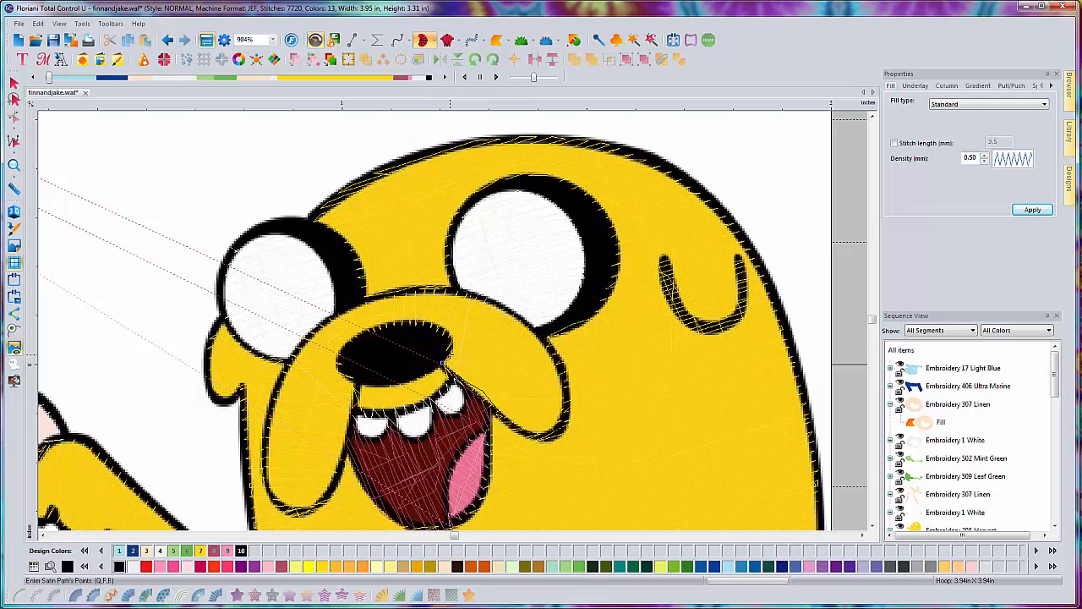
left_click(451, 355)
left_click(452, 344)
left_click(446, 328)
left_click(375, 326)
left_click(338, 360)
left_click(385, 386)
left_click(419, 380)
key("Return")
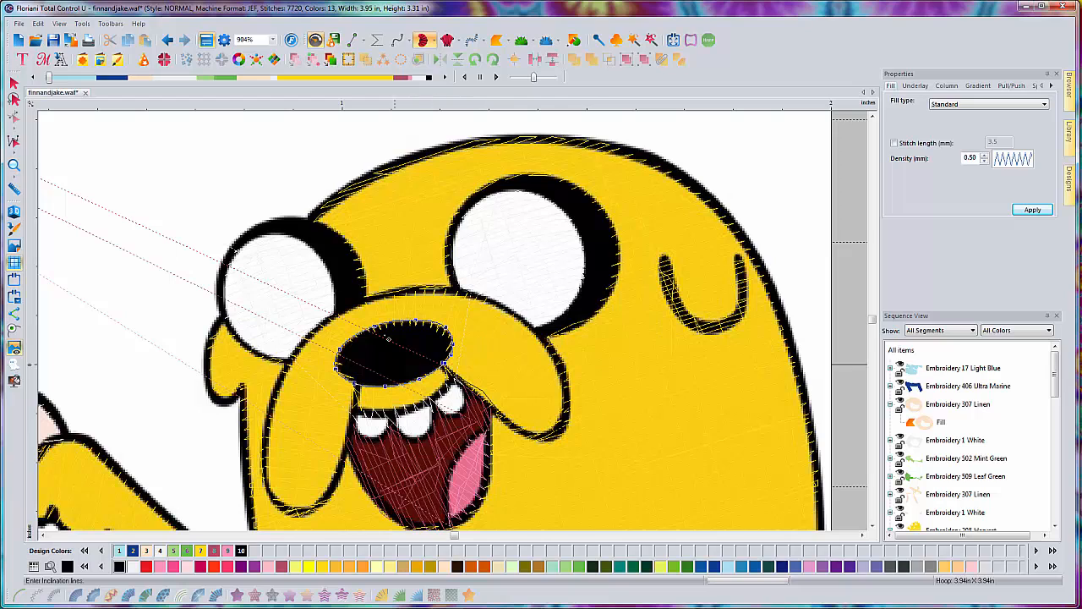
Add an inclination line across the nose and place its start point at the right corner and its stop point at the lower left.
left_click_drag(388, 330, 402, 380)
key("Return")
left_click(442, 364)
left_click(356, 385)
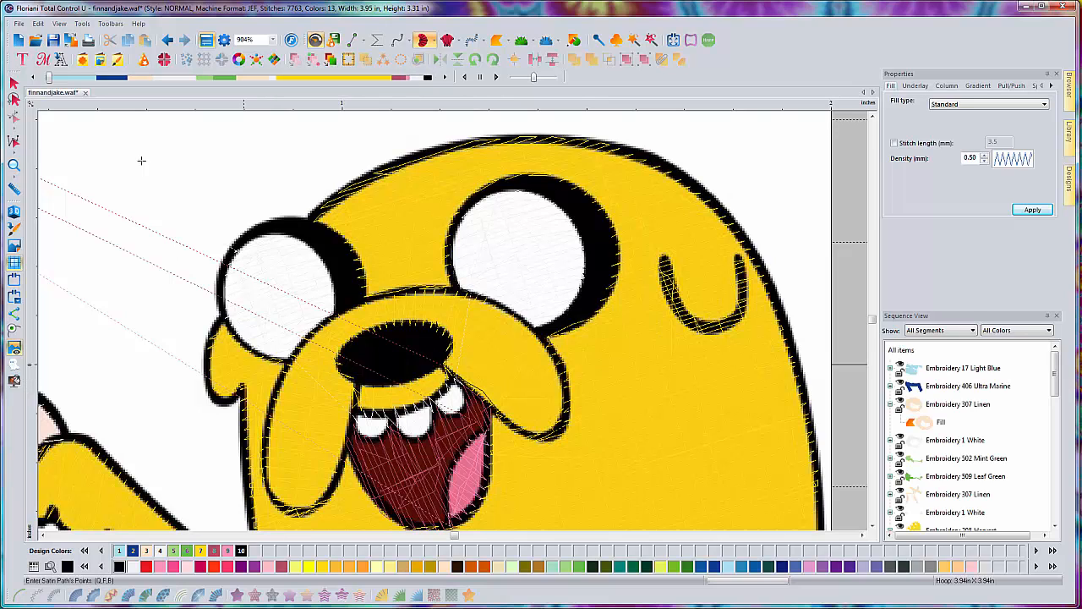
Start a single-run line at the nose's lower left corner and trace it down and around the left tooth.
left_click(398, 40)
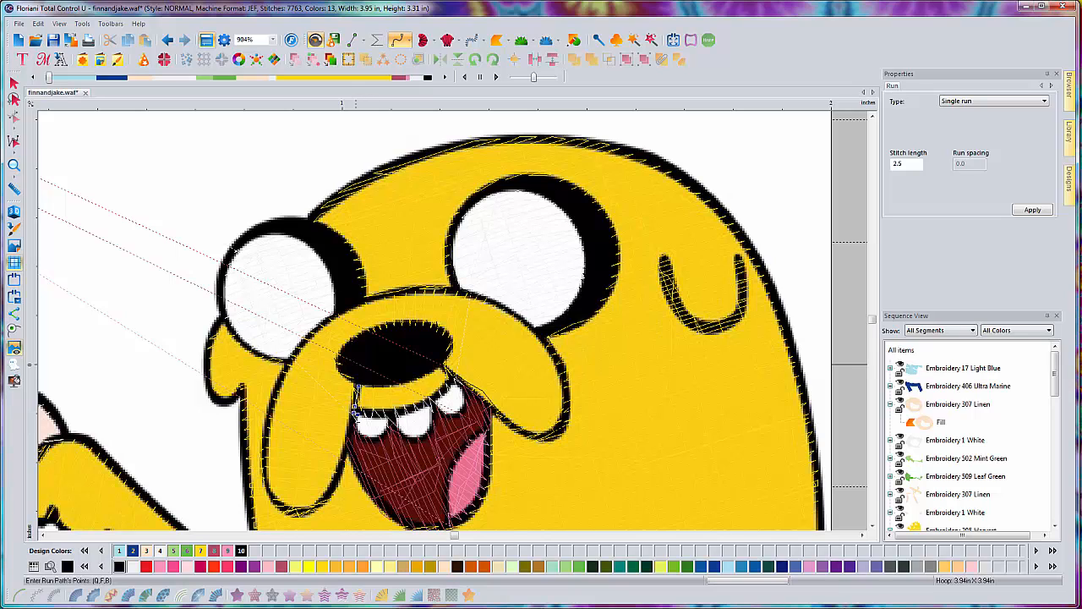
left_click(357, 425)
left_click(361, 434)
left_click(373, 436)
left_click(382, 434)
left_click(387, 425)
left_click(388, 417)
Continue the run line around the middle and right teeth up to the right end of the gum line.
left_click(394, 414)
left_click(398, 422)
left_click(401, 431)
left_click(413, 437)
left_click(430, 435)
key("BackSpace")
left_click(426, 429)
left_click(430, 418)
left_click(431, 400)
left_click(451, 414)
left_click(465, 396)
left_click(459, 383)
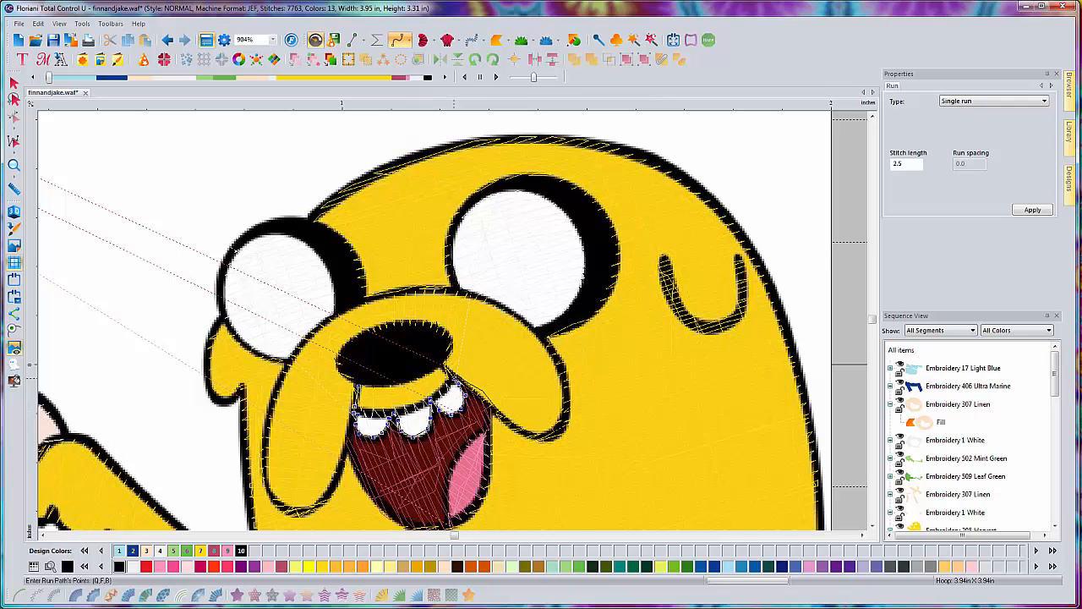
Run the line back along the upper edge of the teeth to the left corner of the mouth.
left_click(445, 394)
left_click(431, 401)
left_click(417, 405)
left_click(405, 411)
left_click(392, 413)
left_click(379, 413)
left_click(366, 415)
left_click(351, 415)
Trace the run line down and around the left jowl, back up to the lower edge of the left-hand eye.
left_click(343, 446)
left_click(337, 460)
left_click(329, 486)
left_click(322, 507)
left_click(302, 512)
left_click(292, 512)
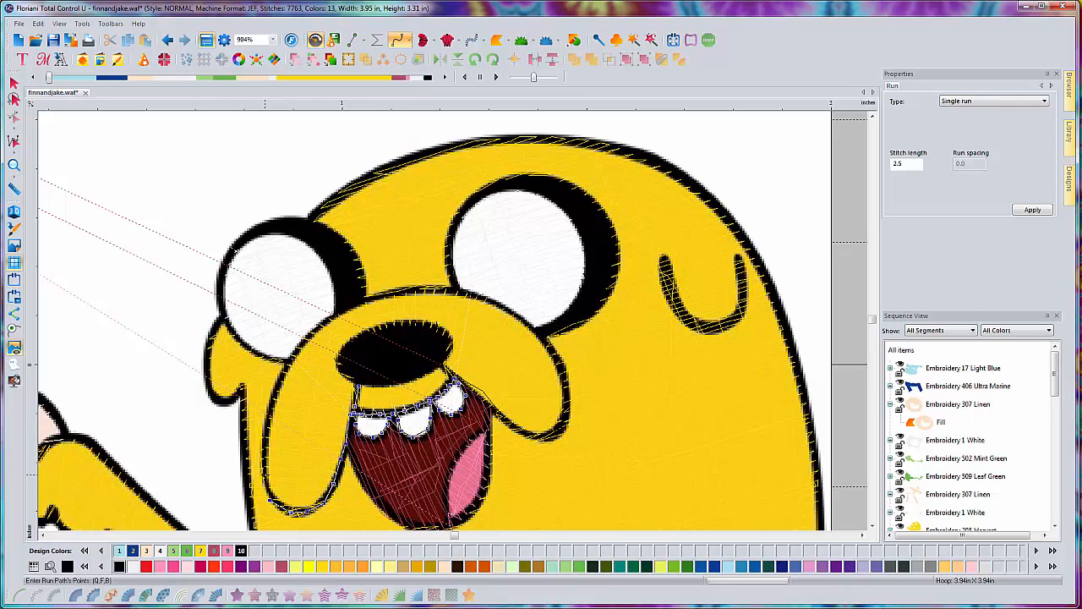
left_click(266, 475)
left_click(268, 448)
left_click(267, 417)
left_click(279, 388)
left_click(290, 361)
Continue the run line along the lower and left outline of the left-hand eye up to its crescent, and finish it.
left_click(302, 341)
left_click(326, 323)
left_click(359, 305)
left_click(220, 291)
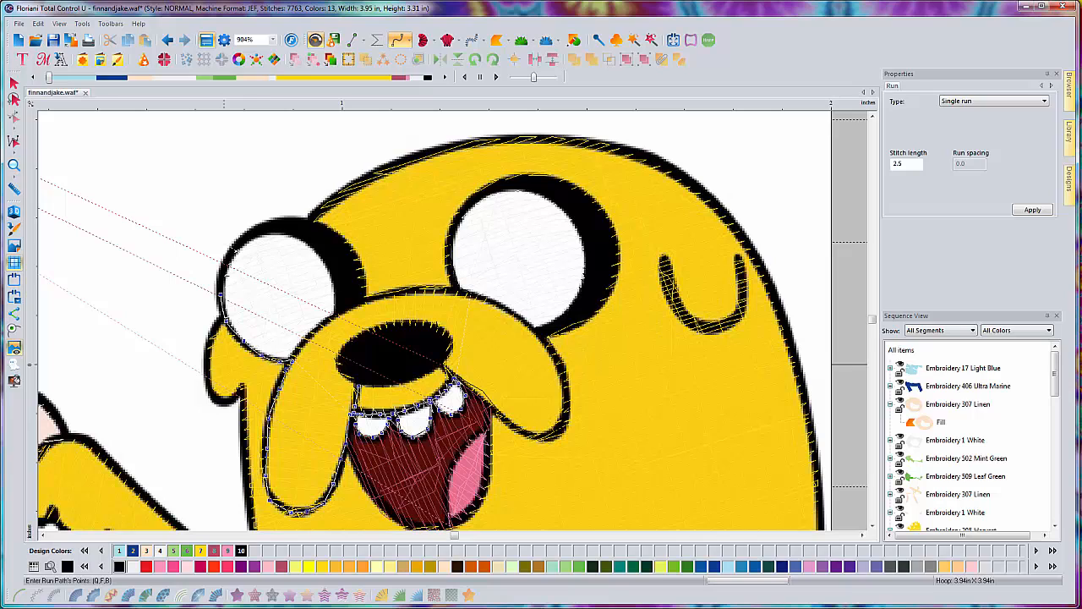
left_click(226, 268)
left_click(234, 247)
left_click(296, 207)
key("Return")
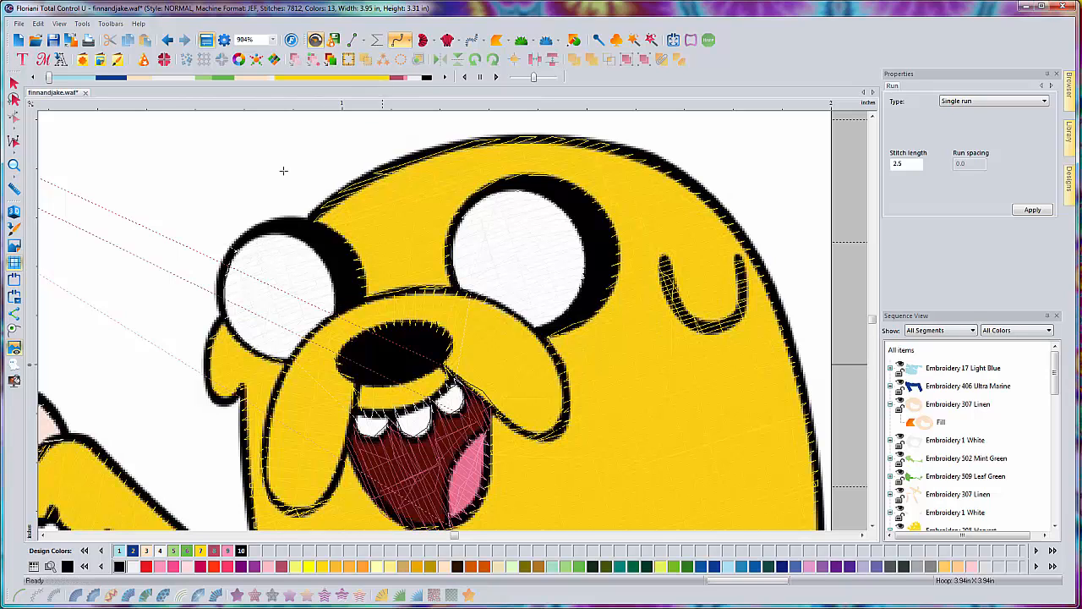
Start a satin shape along the outer edge of the left-hand eye's black crescent, down to its lower end at the muzzle.
left_click(423, 40)
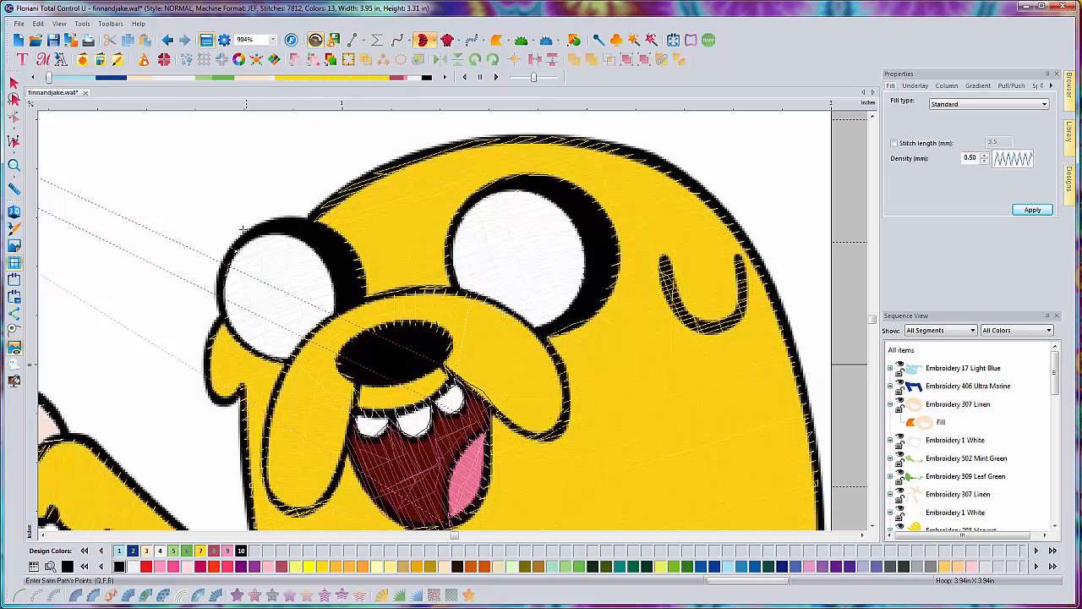
left_click(234, 248)
left_click(267, 219)
left_click(295, 217)
left_click(332, 227)
left_click(356, 249)
left_click(368, 282)
left_click(365, 300)
left_click(340, 313)
Complete the satin shape along the crescent's inner edge back to its upper left tip.
left_click(331, 289)
left_click(326, 266)
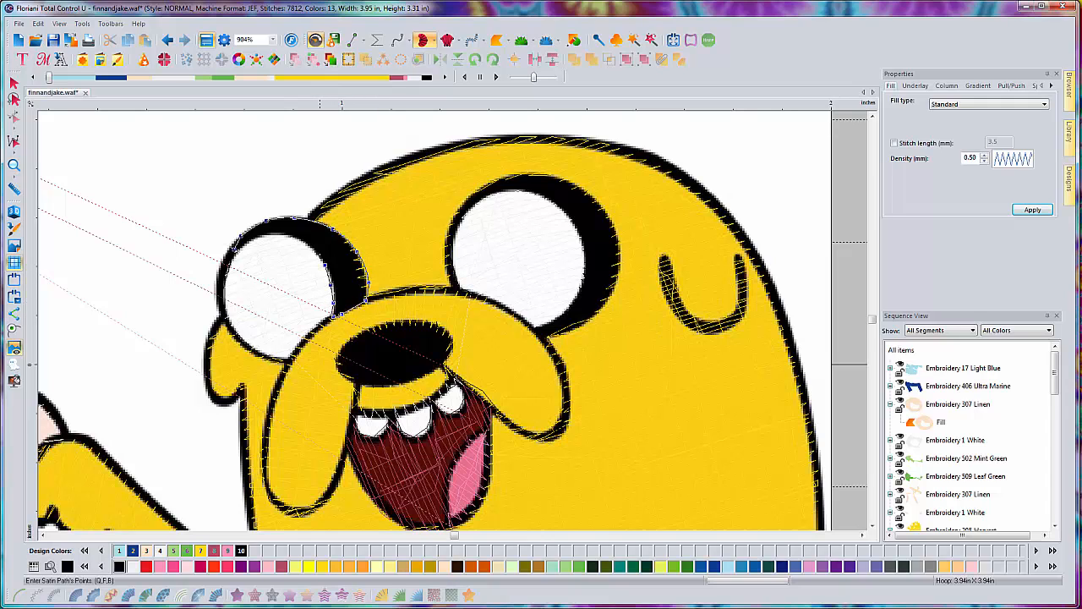
left_click(305, 242)
left_click(289, 235)
left_click(269, 234)
left_click(250, 242)
left_click(238, 250)
key("Return")
Add inclination lines across the left-hand eye's crescent, with the start point at its upper left tip and the stop point at its lower end.
left_click(335, 237)
left_click(313, 252)
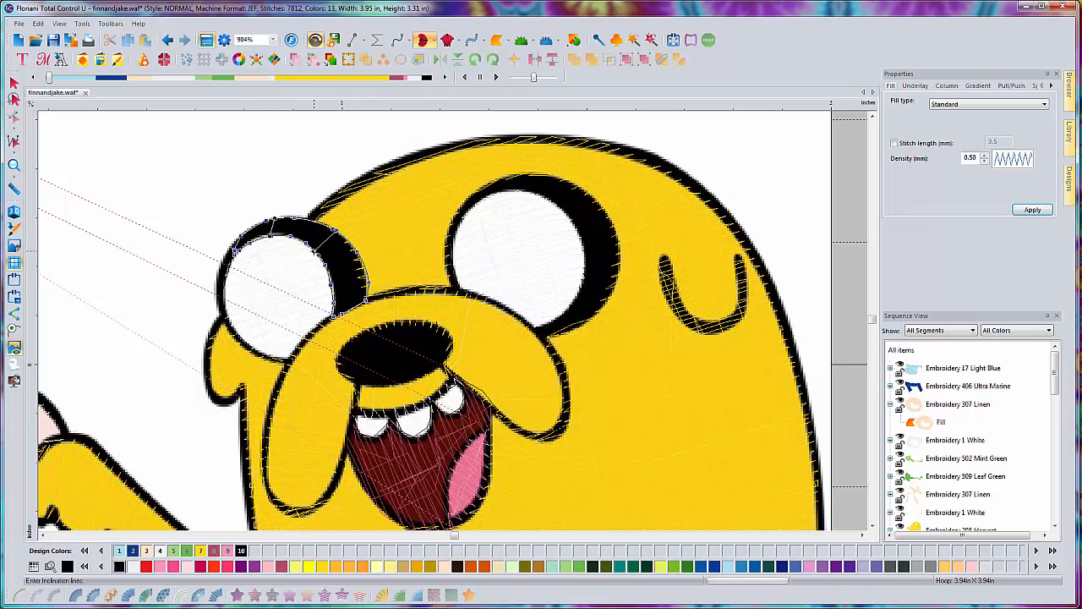
left_click(334, 286)
left_click(366, 285)
key("Return")
left_click(235, 250)
left_click(334, 318)
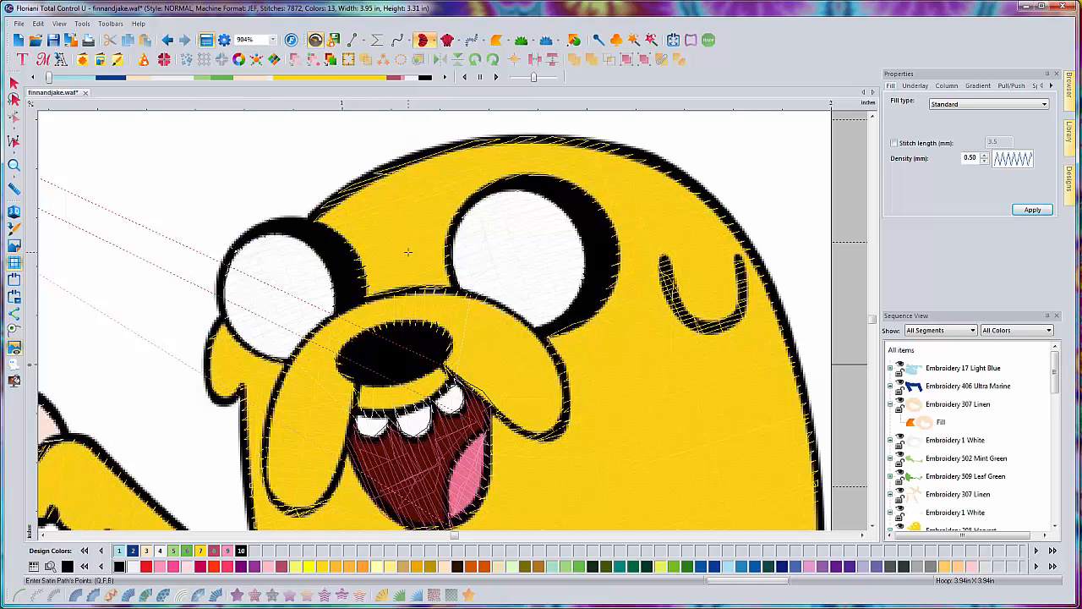
Examine Jake's face outlines in the 3D stitch view.
left_click(14, 213)
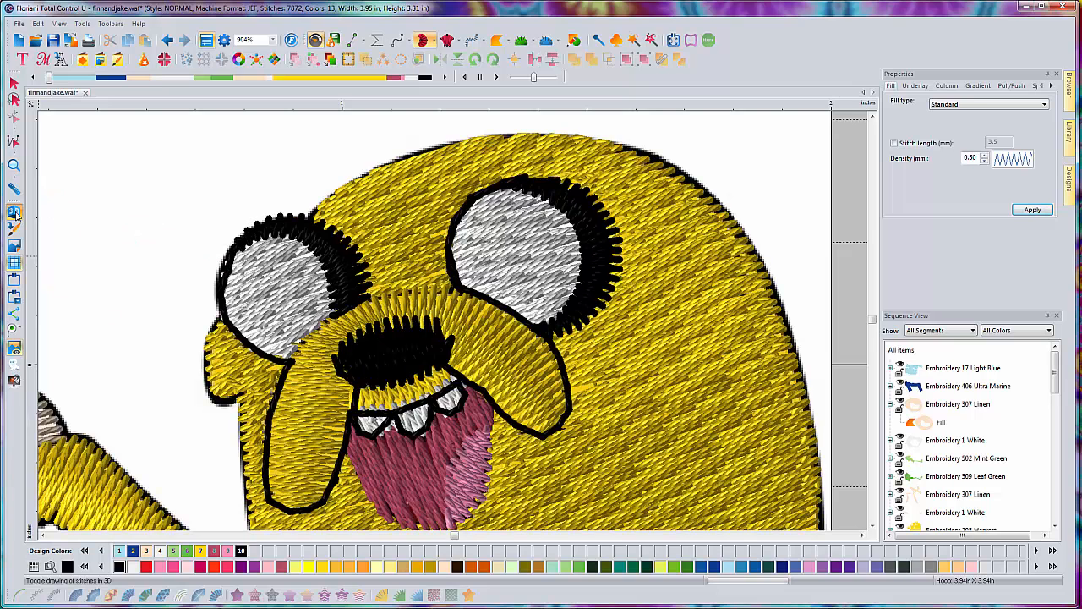
left_click(15, 213)
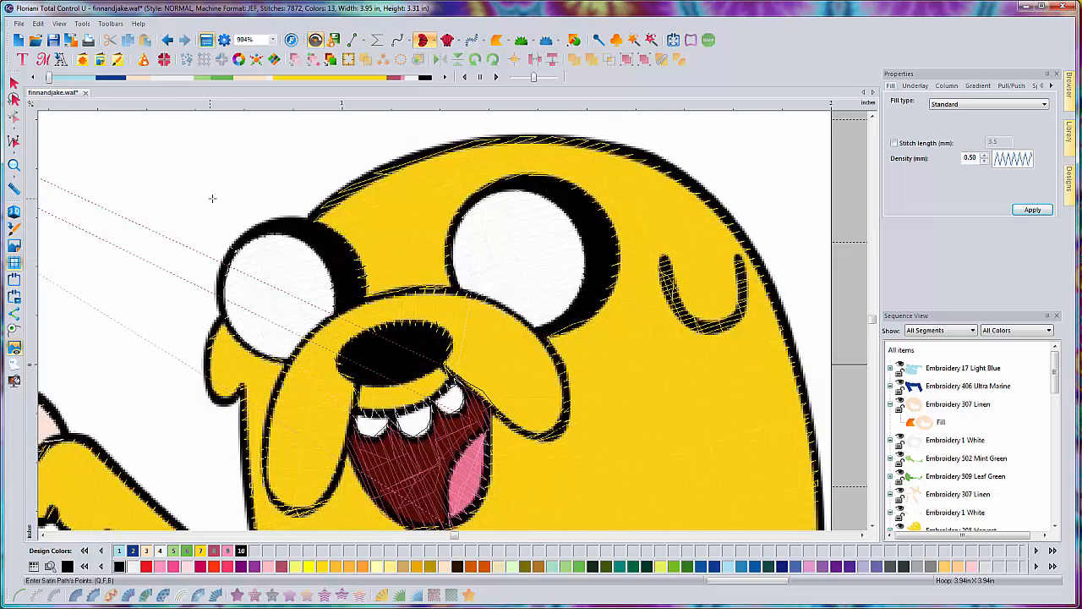
left_click(13, 213)
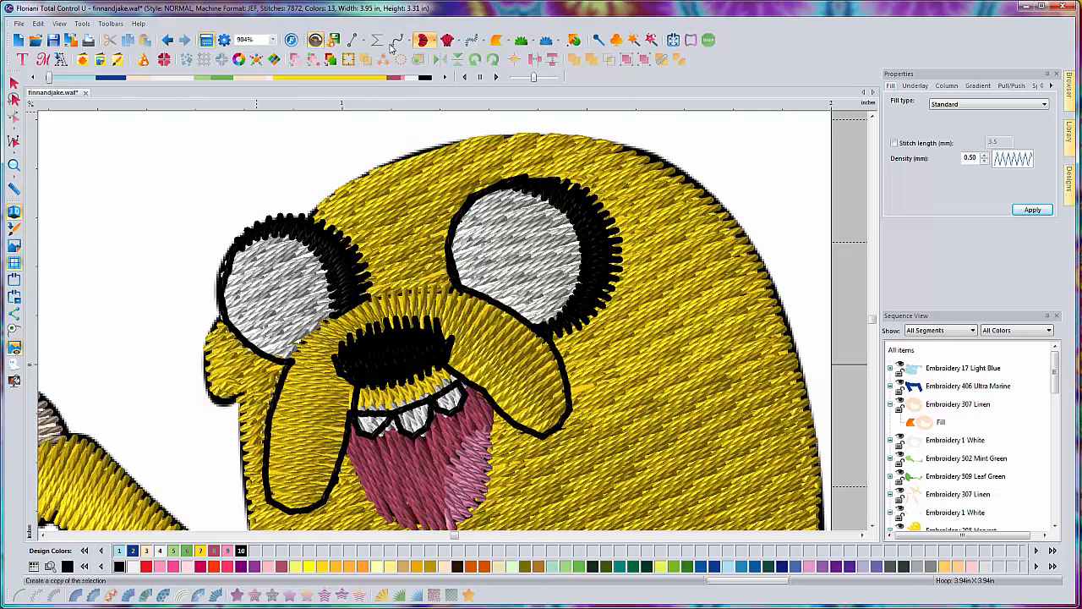
Return to the flat stitch view and start a single-run line along the muzzle's upper left edge beneath the left-hand eye.
left_click(355, 41)
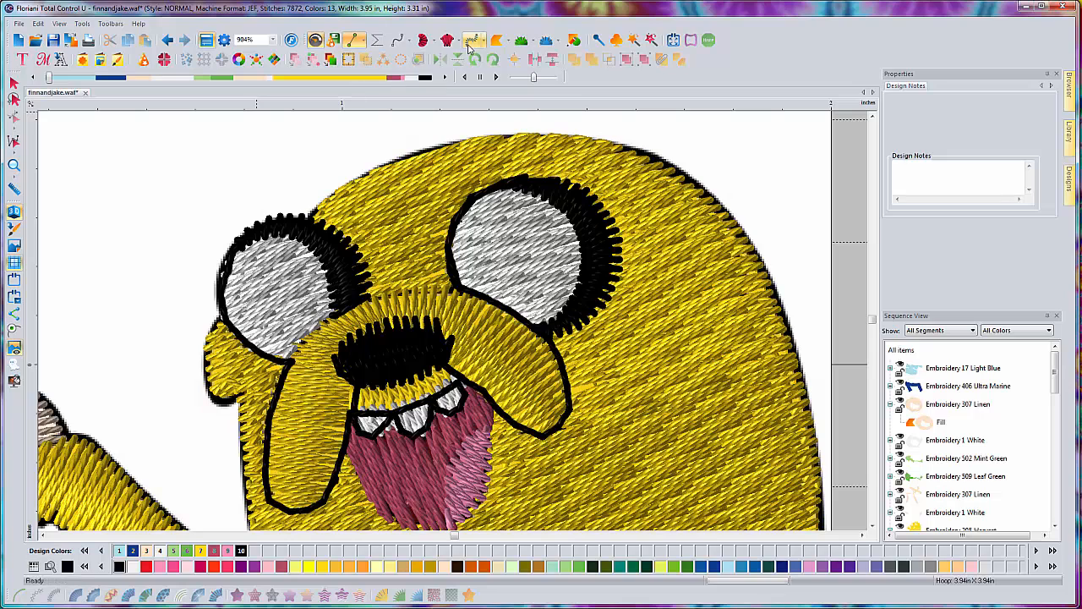
left_click(398, 42)
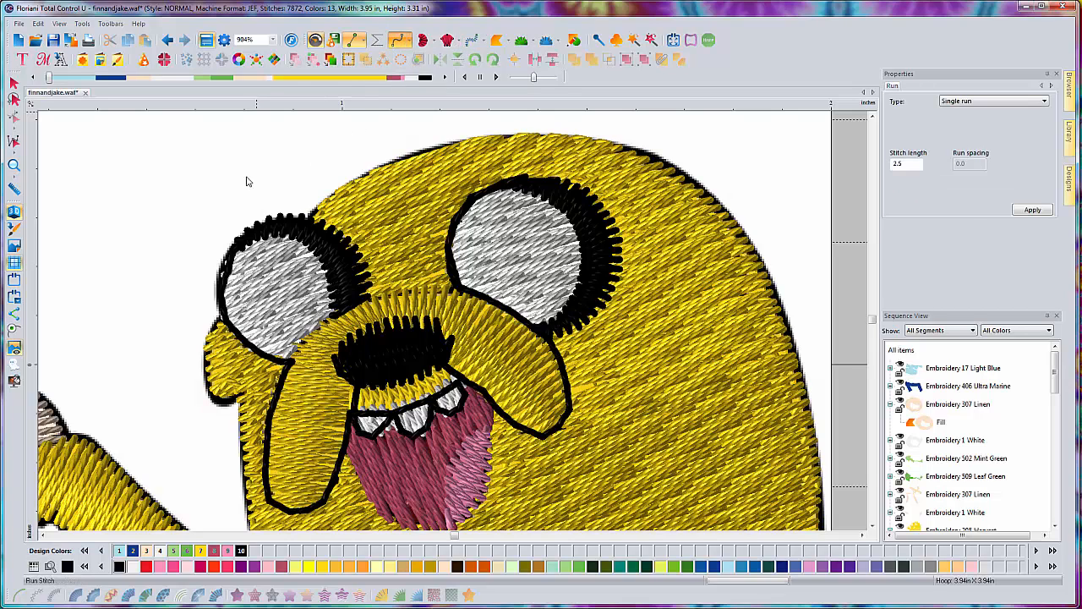
left_click(15, 211)
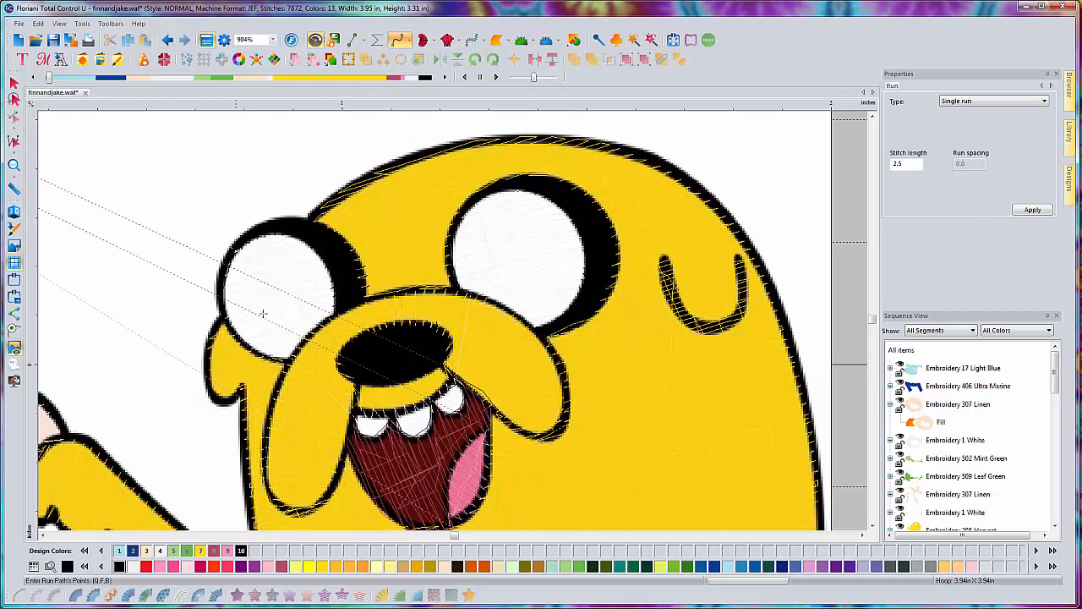
left_click(319, 326)
left_click(308, 335)
left_click(298, 346)
left_click(287, 364)
Continue the run line back up and over the top of the muzzle to the lower edge of the right-hand eye.
left_click(348, 305)
left_click(372, 295)
left_click(432, 289)
left_click(444, 290)
left_click(475, 295)
left_click(494, 301)
left_click(509, 311)
left_click(528, 324)
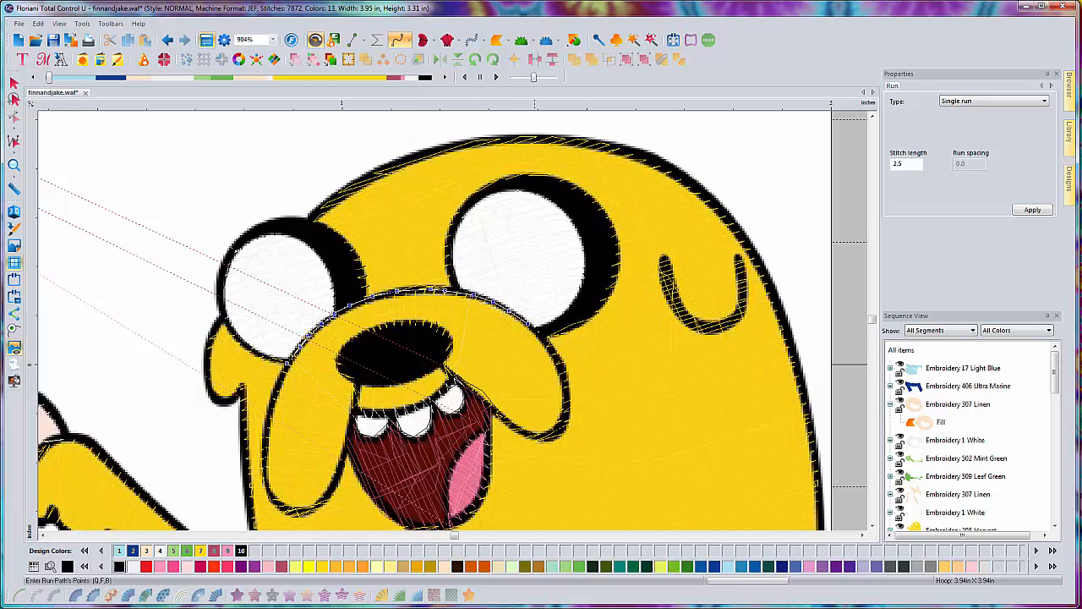
Continue the run line around the muzzle's right-hand flap and along its lower edge to the mouth's right corner.
left_click(548, 339)
left_click(540, 335)
left_click(550, 349)
left_click(562, 364)
left_click(563, 378)
left_click(565, 402)
left_click(563, 421)
left_click(557, 432)
left_click(543, 437)
left_click(529, 432)
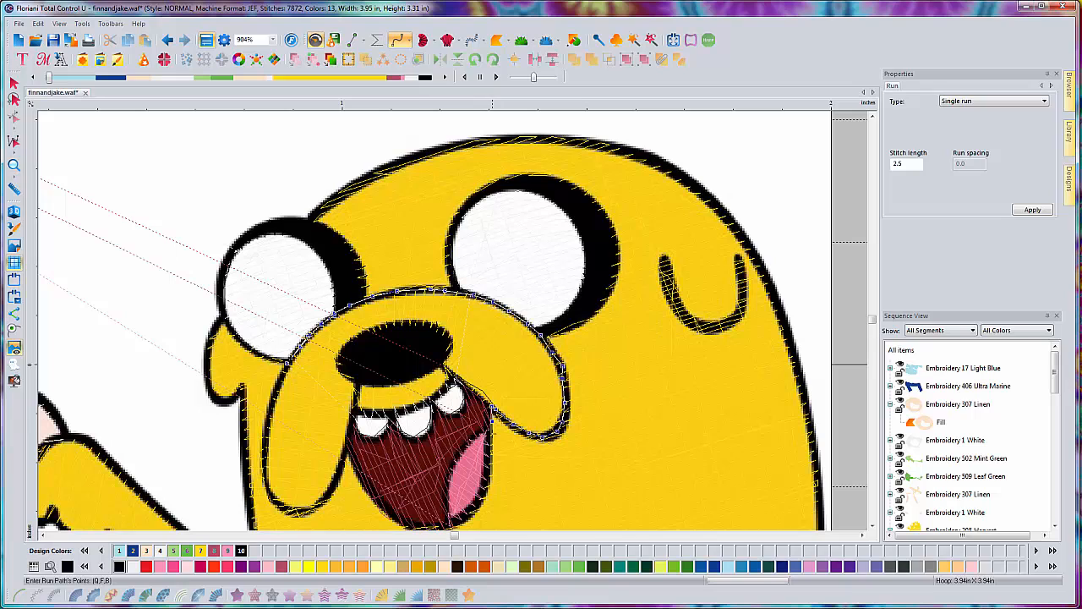
Run the line down the tongue's inner edge and back up the mouth's right side to the corner.
left_click(470, 441)
left_click(459, 455)
left_click(450, 472)
left_click(448, 486)
left_click(448, 499)
left_click(450, 510)
left_click(454, 521)
left_click(470, 511)
left_click(485, 499)
left_click(489, 479)
left_click(492, 461)
left_click(493, 437)
left_click(495, 417)
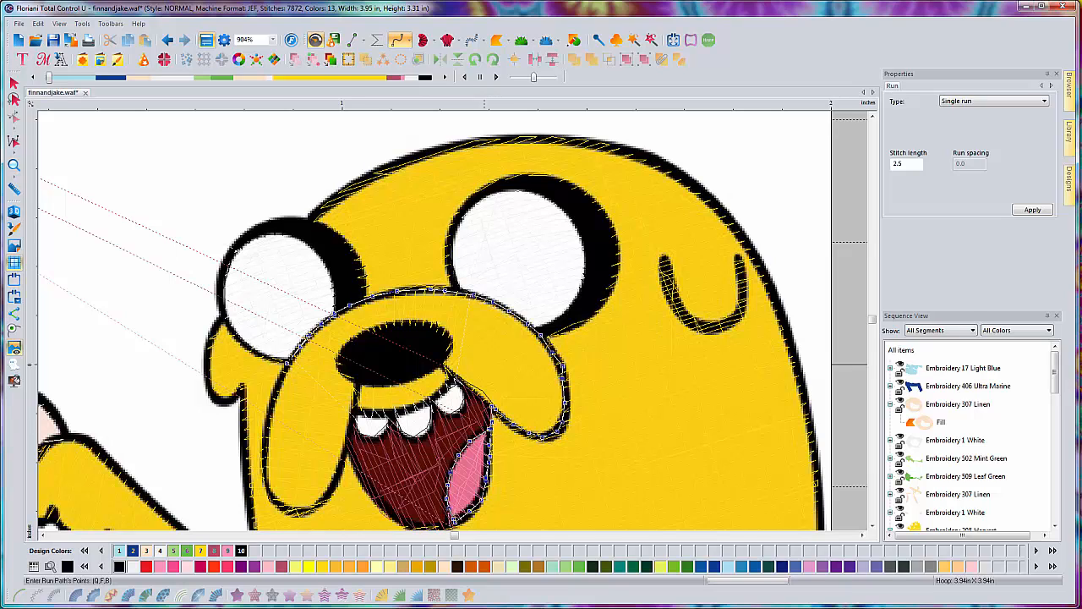
Continue the run line along the mouth's lower edge and up its left side to the muzzle flap.
left_click(455, 522)
left_click(438, 527)
left_click(417, 526)
left_click(397, 522)
left_click(383, 515)
left_click(368, 498)
left_click(354, 464)
left_click(353, 456)
Trace the run line around the lower end of the muzzle's left-hand flap and onto its outer edge.
left_click(347, 444)
left_click(345, 456)
left_click(341, 473)
left_click(339, 482)
left_click(332, 492)
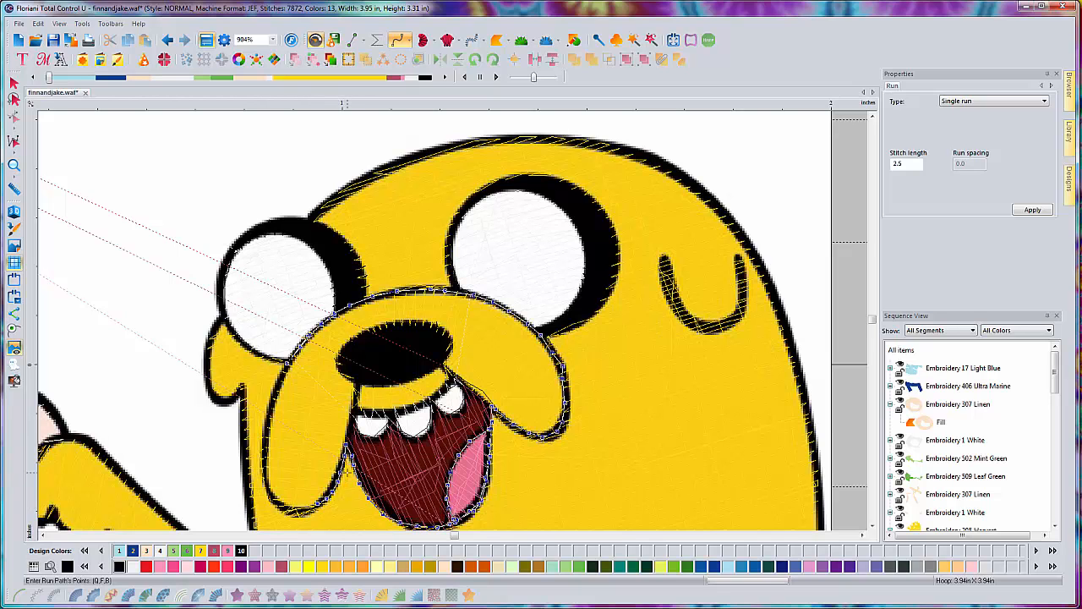
scroll(349, 468, "down", 4)
scroll(351, 380, "down", 1)
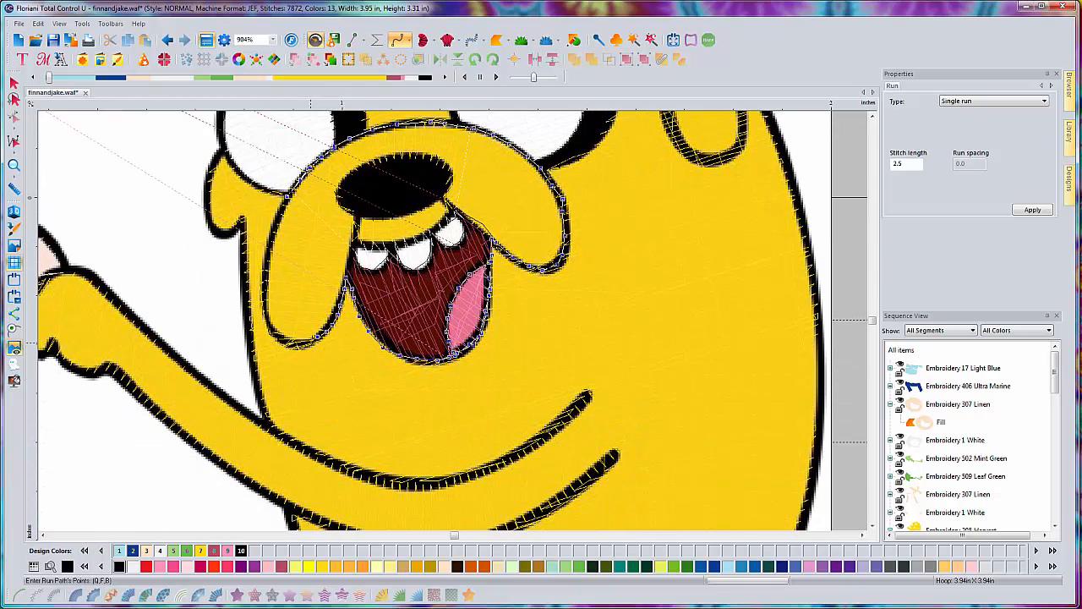
left_click(273, 332)
left_click(266, 316)
key("Up")
key("Up")
key("Up")
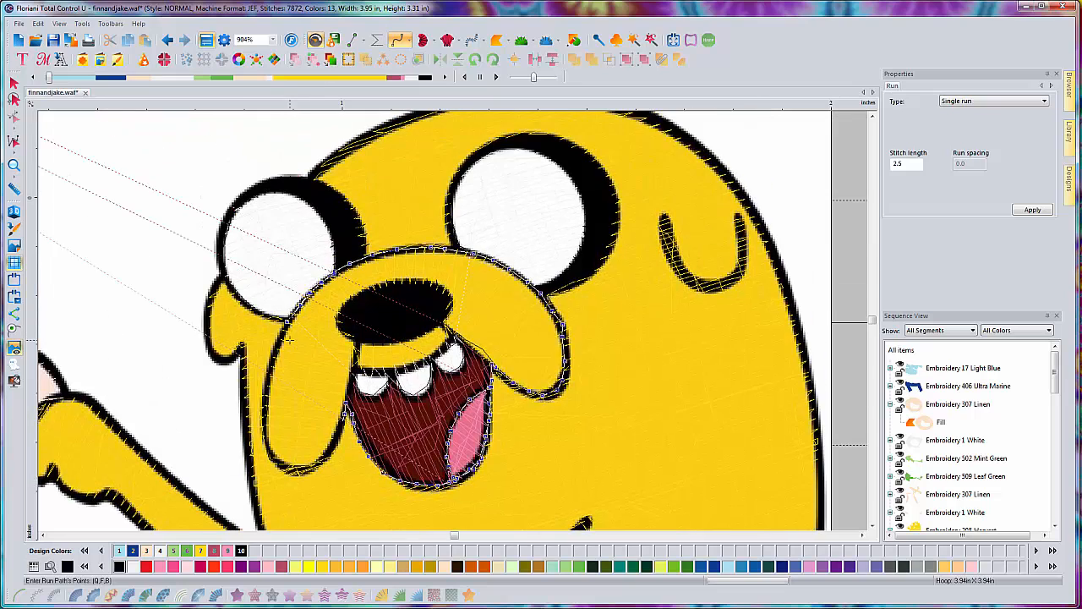
Cross the run line to the face's left edge and trace the cheek bulge up to the left-hand eye.
key("Left")
key("Left")
key("Down")
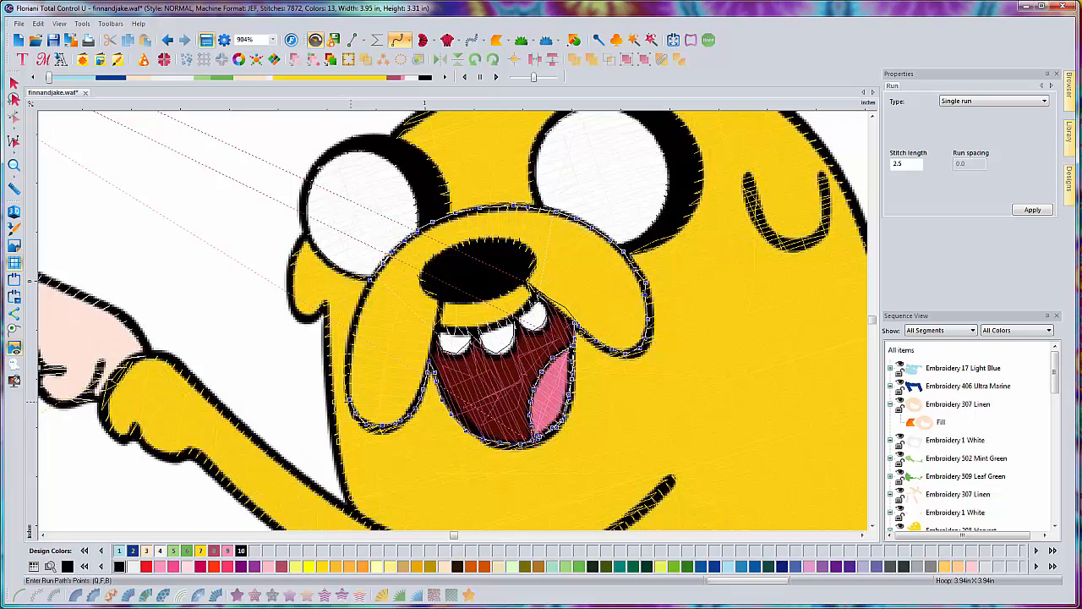
left_click(333, 404)
left_click(325, 302)
left_click(298, 310)
left_click(295, 290)
left_click(295, 274)
left_click(296, 252)
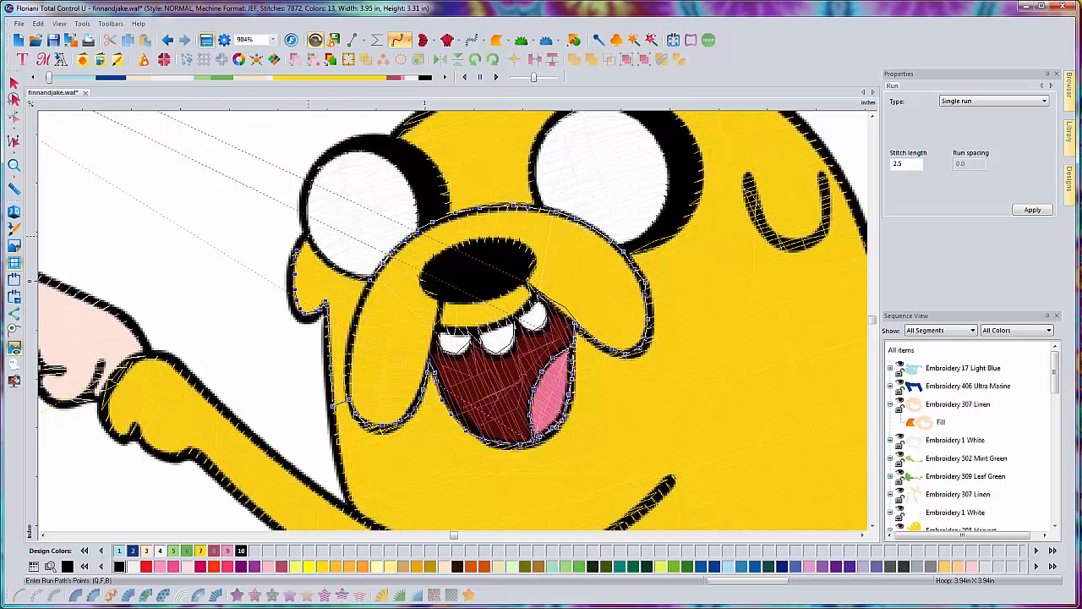
left_click(308, 236)
Continue the run line over the outer edge of the left-hand eye and up the head's upper left outline.
key("Right")
key("Up")
key("Up")
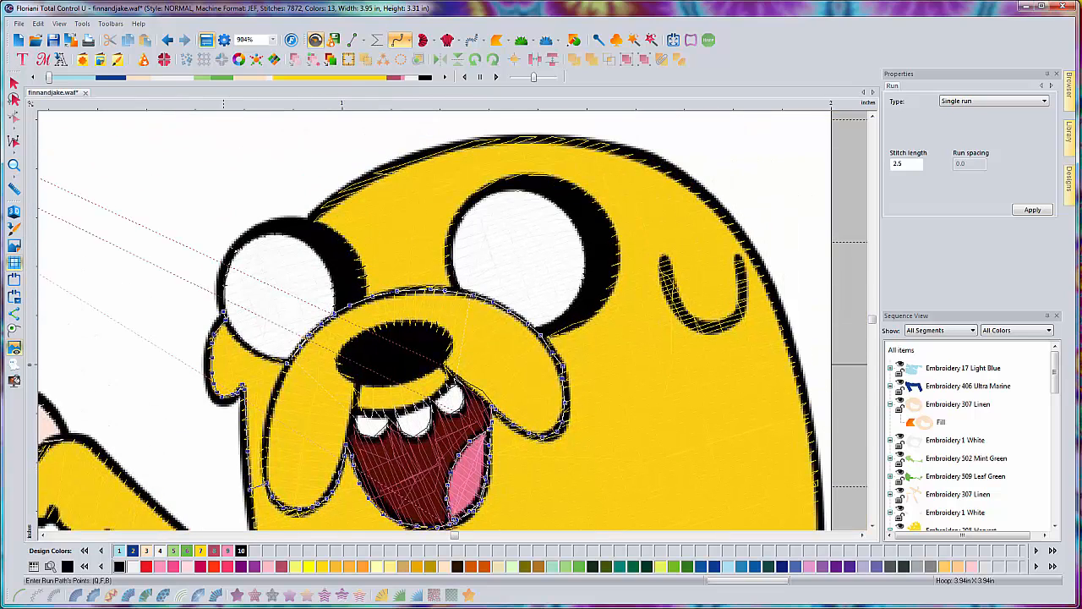
left_click(234, 248)
left_click(244, 235)
left_click(269, 224)
left_click(299, 217)
left_click(313, 216)
left_click(347, 192)
left_click(385, 170)
left_click(432, 150)
left_click(482, 141)
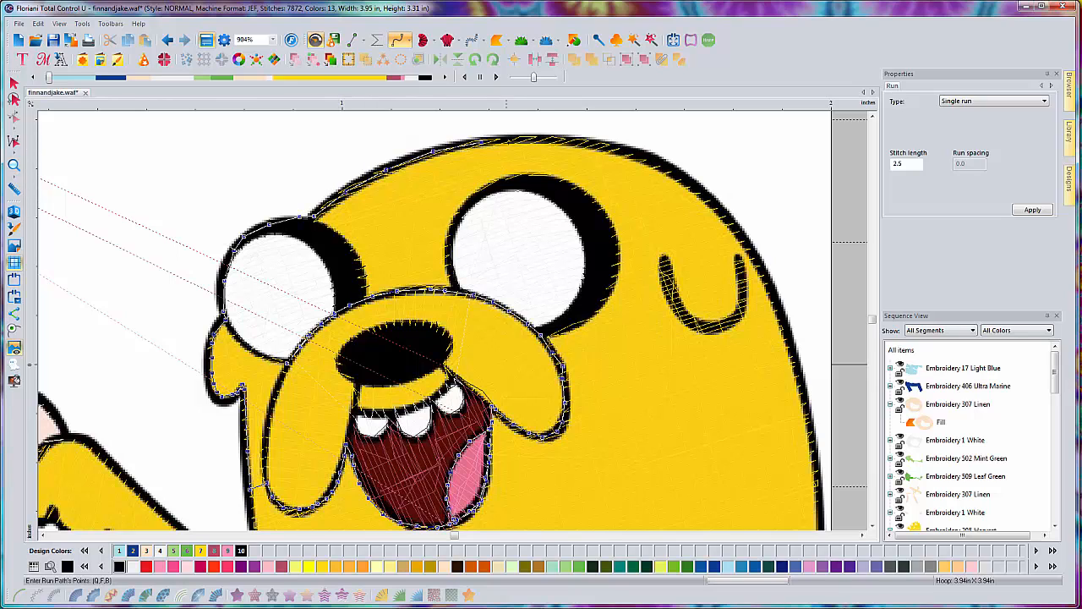
Continue the run line across the top of the head and down its right side to the ear.
left_click(512, 139)
left_click(560, 138)
left_click(599, 145)
left_click(630, 154)
left_click(686, 183)
left_click(742, 251)
left_click(731, 225)
left_click(745, 252)
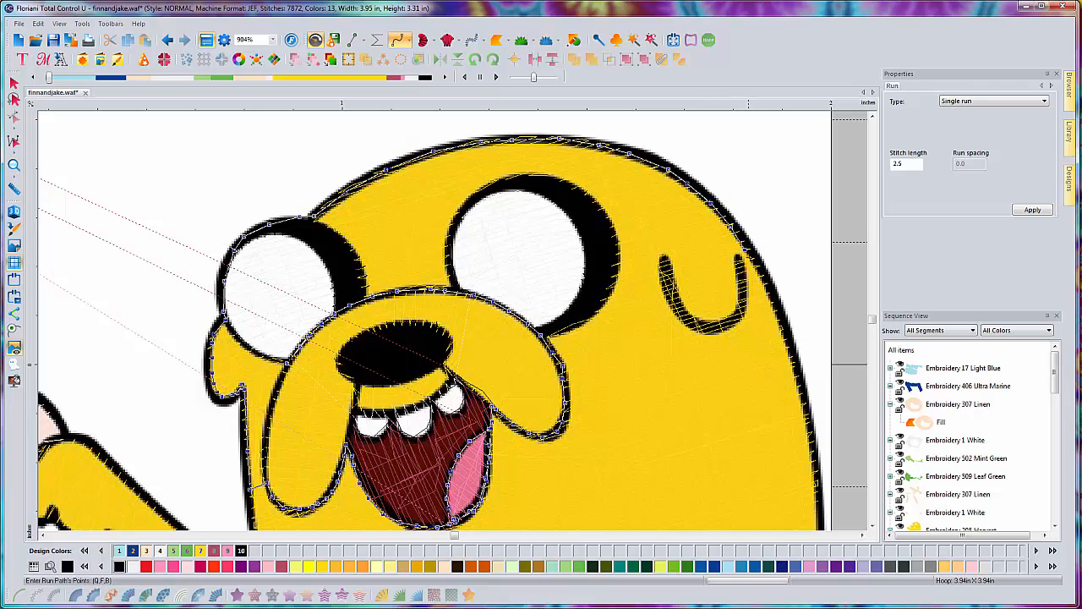
Trace the run line along the U-shaped ear to its inner tip and double back to the head's outline.
left_click(753, 260)
left_click(741, 313)
left_click(725, 325)
left_click(706, 326)
left_click(690, 318)
left_click(674, 292)
left_click(665, 261)
key("Return")
left_click(712, 326)
left_click(741, 313)
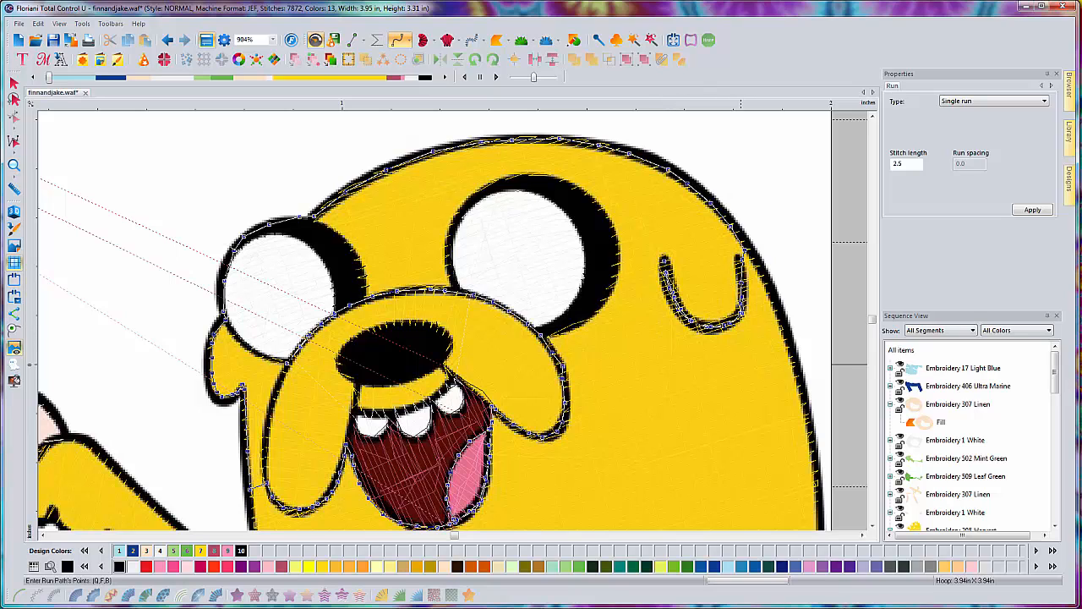
left_click(742, 282)
Continue the run line down the body's right side and the straight leg's outer edge to the leg crossing.
left_click(797, 381)
scroll(828, 486, "down", 1)
scroll(827, 413, "down", 4)
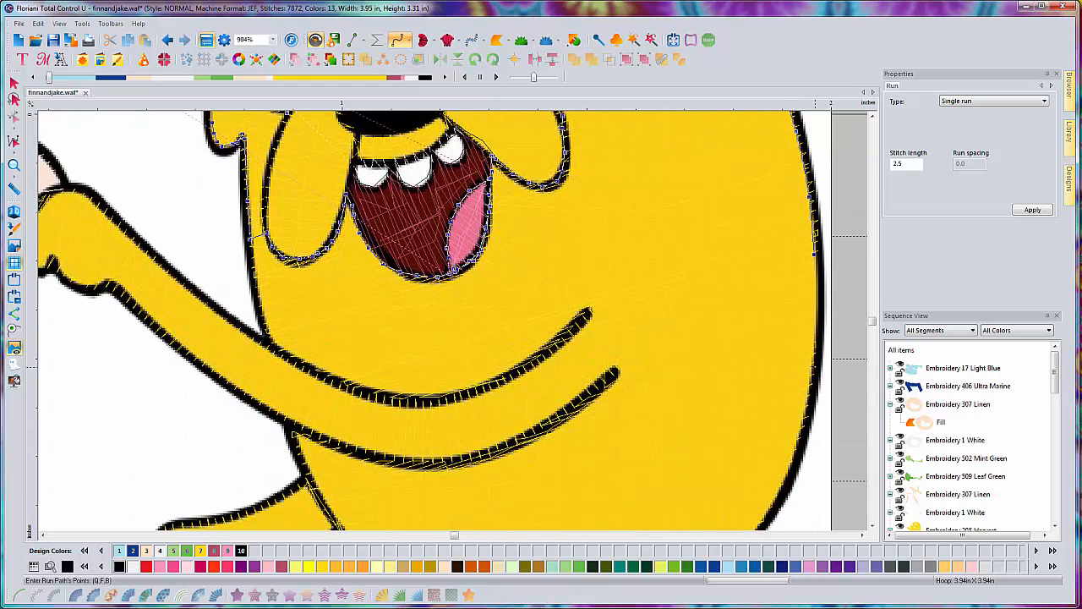
left_click(814, 342)
left_click(780, 487)
left_click(755, 529)
scroll(825, 412, "down", 4)
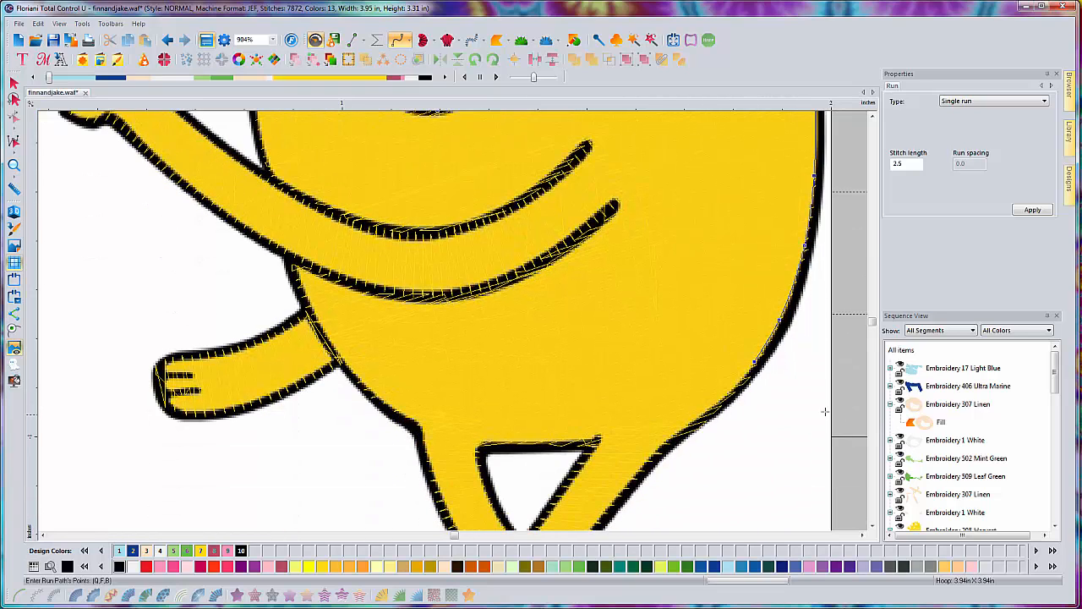
scroll(826, 411, "down", 1)
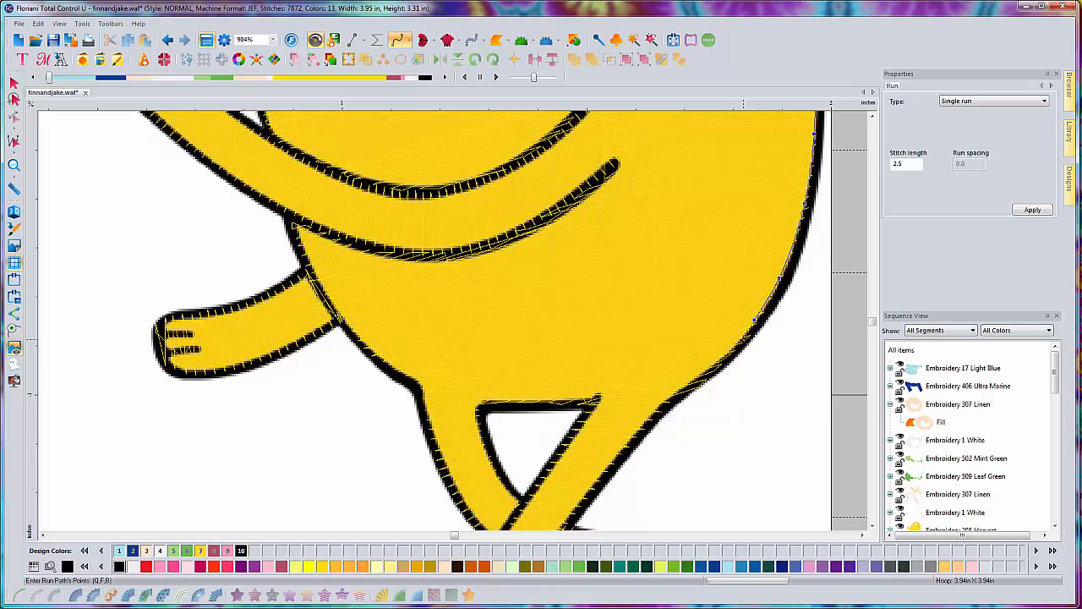
left_click(729, 355)
left_click(685, 388)
scroll(610, 448, "down", 3)
scroll(606, 436, "down", 3)
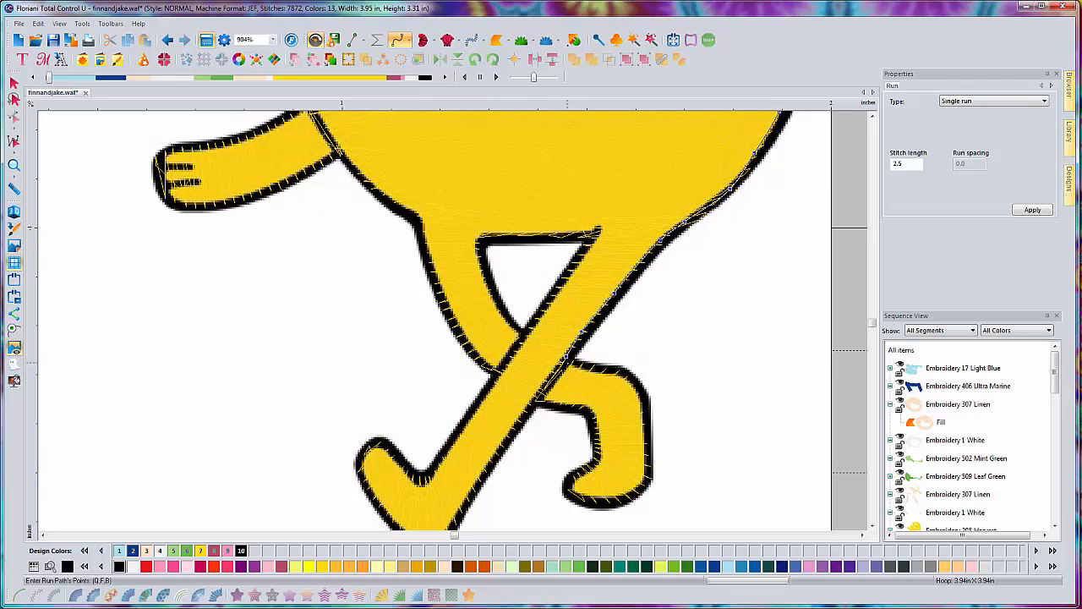
Trace the run line along the bent leg's outer edge and around its heel to the sole of the foot.
left_click(567, 362)
left_click(583, 369)
left_click(600, 371)
left_click(624, 374)
left_click(636, 393)
left_click(647, 418)
left_click(645, 443)
left_click(648, 468)
left_click(636, 496)
left_click(609, 500)
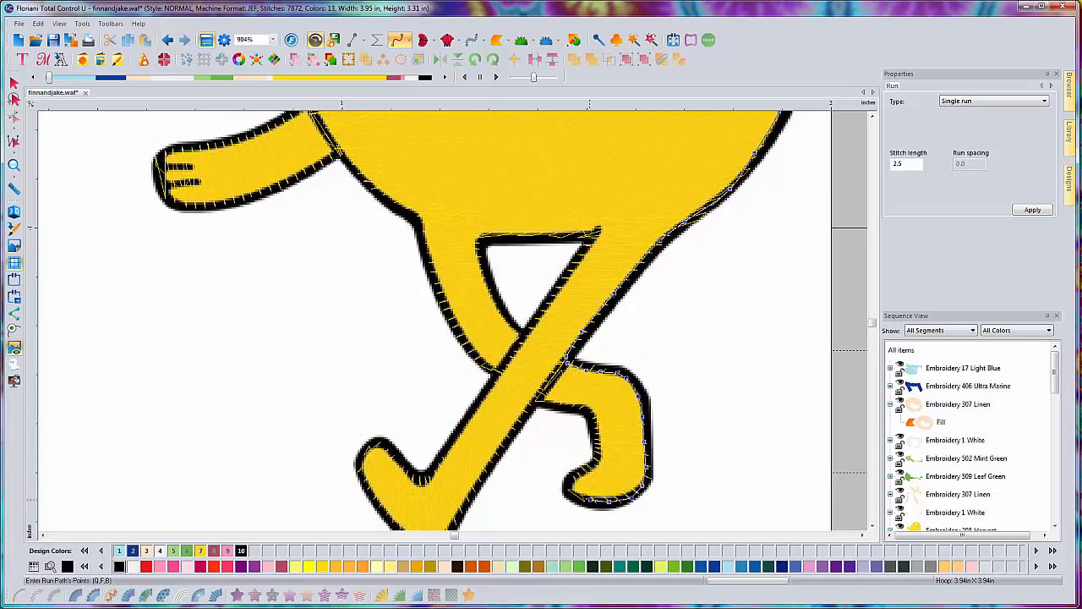
Continue the run line around the bent leg's toe and back along its inner edge to the straight leg.
left_click(577, 497)
left_click(567, 480)
left_click(589, 466)
left_click(598, 448)
left_click(595, 429)
left_click(590, 411)
left_click(562, 402)
left_click(538, 398)
left_click(538, 396)
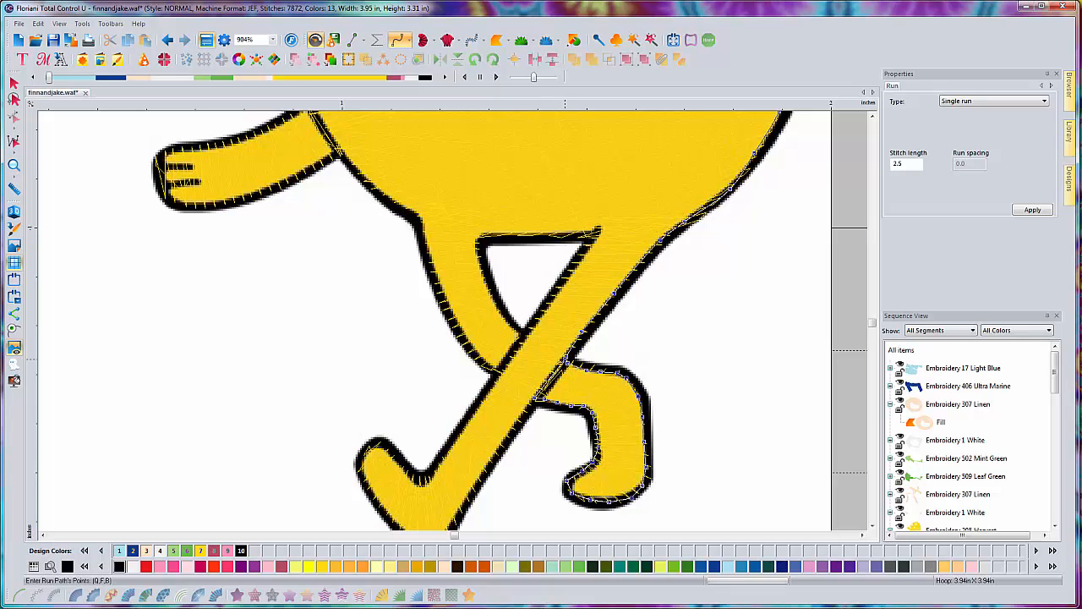
Run the line down the straight leg's right edge, around the heel and up the sole of its foot.
left_click(513, 433)
scroll(507, 474, "down", 3)
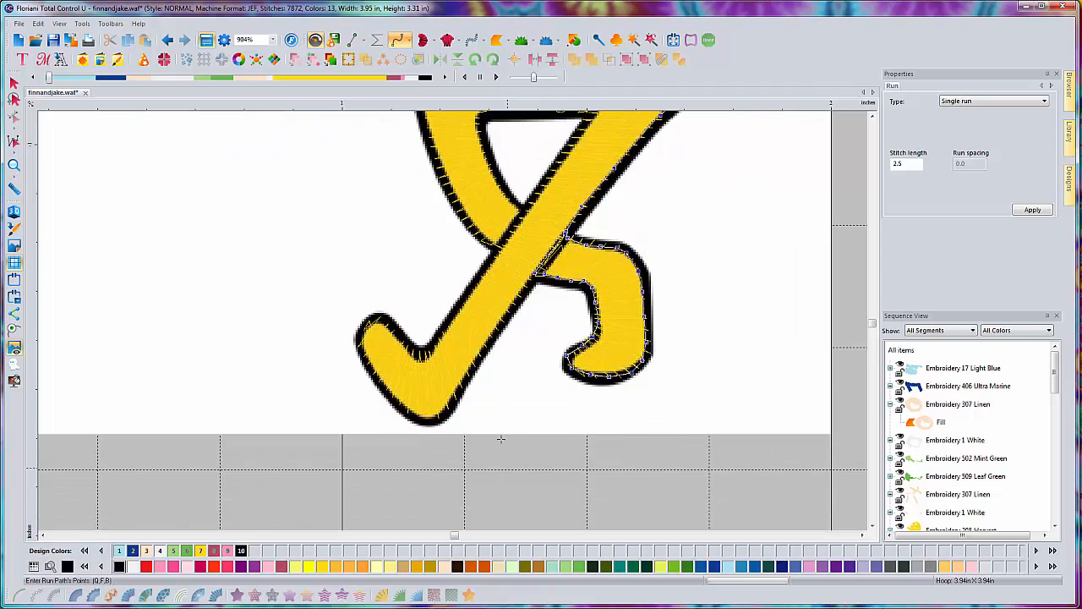
left_click(414, 415)
left_click(386, 385)
left_click(373, 371)
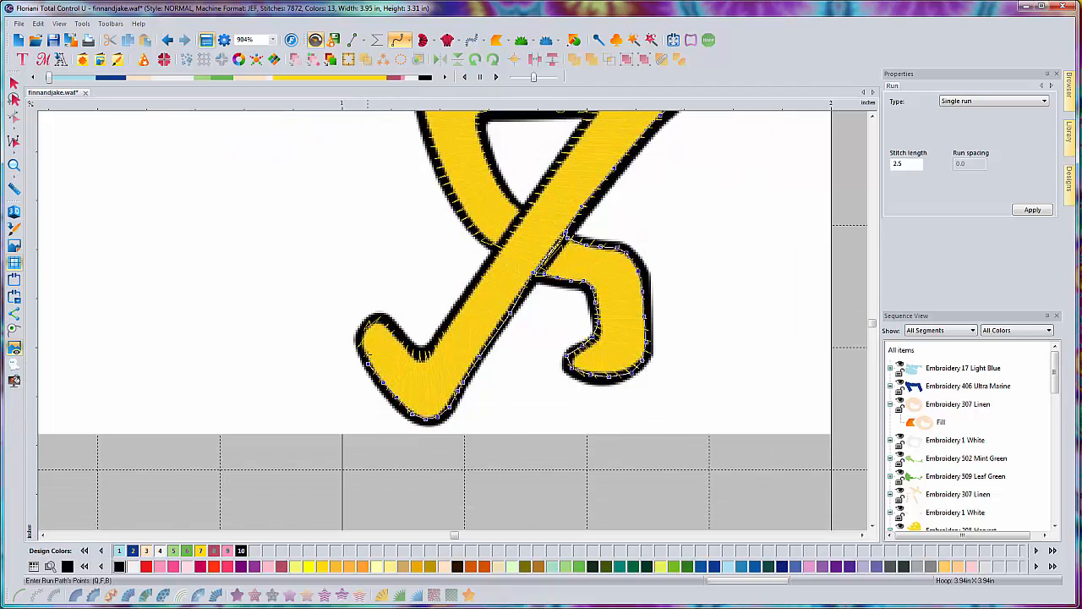
Trace the run line around the straight leg's toe and over the top of the foot to the ankle.
left_click(365, 351)
left_click(362, 340)
left_click(372, 324)
left_click(386, 323)
left_click(395, 340)
left_click(409, 353)
left_click(423, 357)
left_click(442, 343)
Continue the run line up the straight leg's left edge to the upper right corner of the gap between the legs.
scroll(536, 310, "down", 1)
scroll(507, 297, "up", 4)
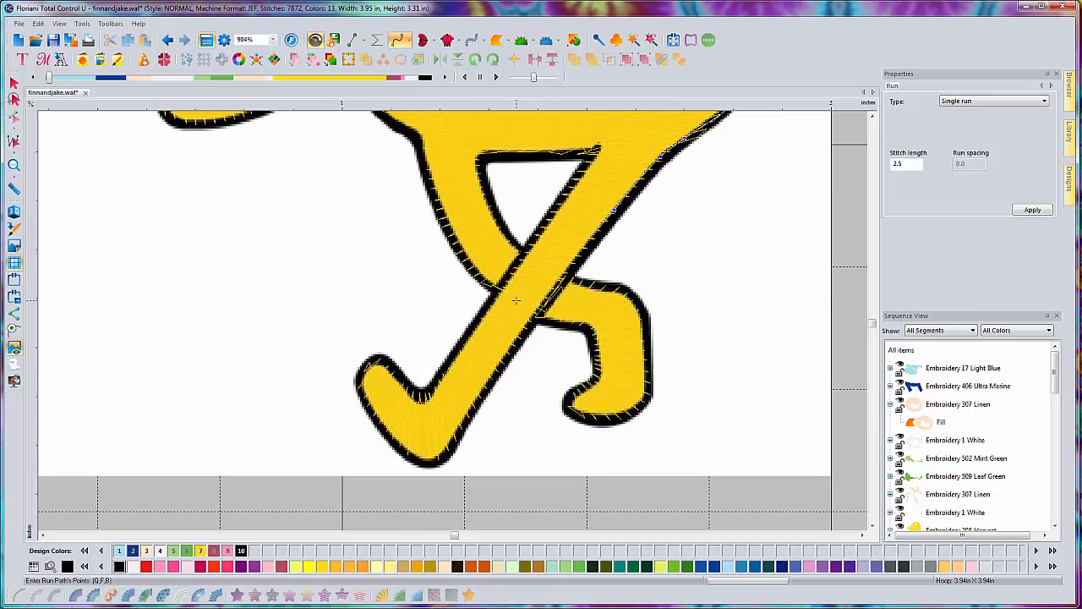
left_click(498, 379)
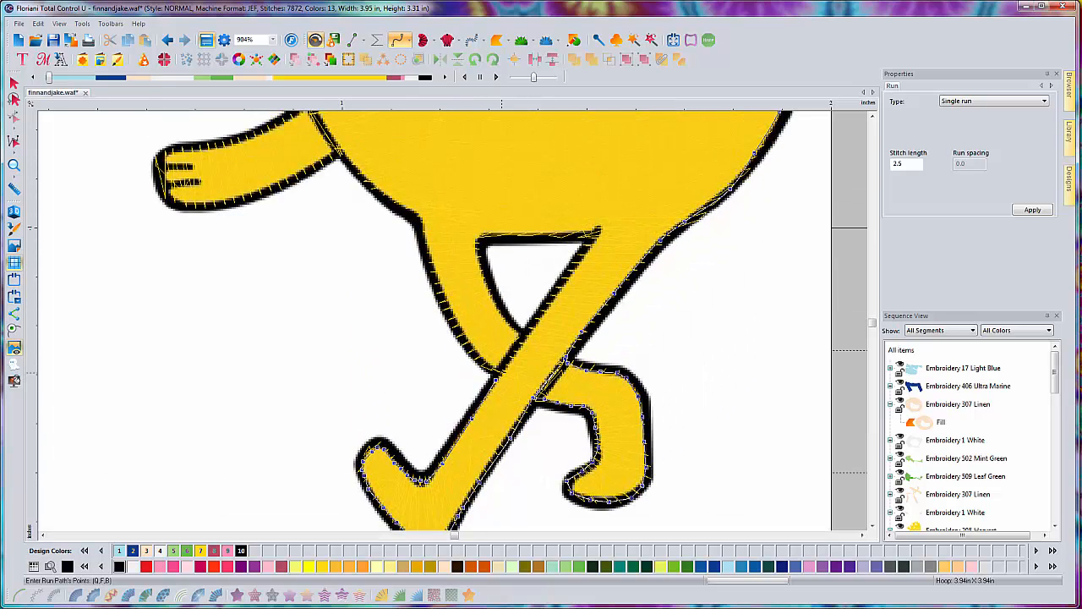
left_click(567, 288)
left_click(585, 260)
left_click(597, 229)
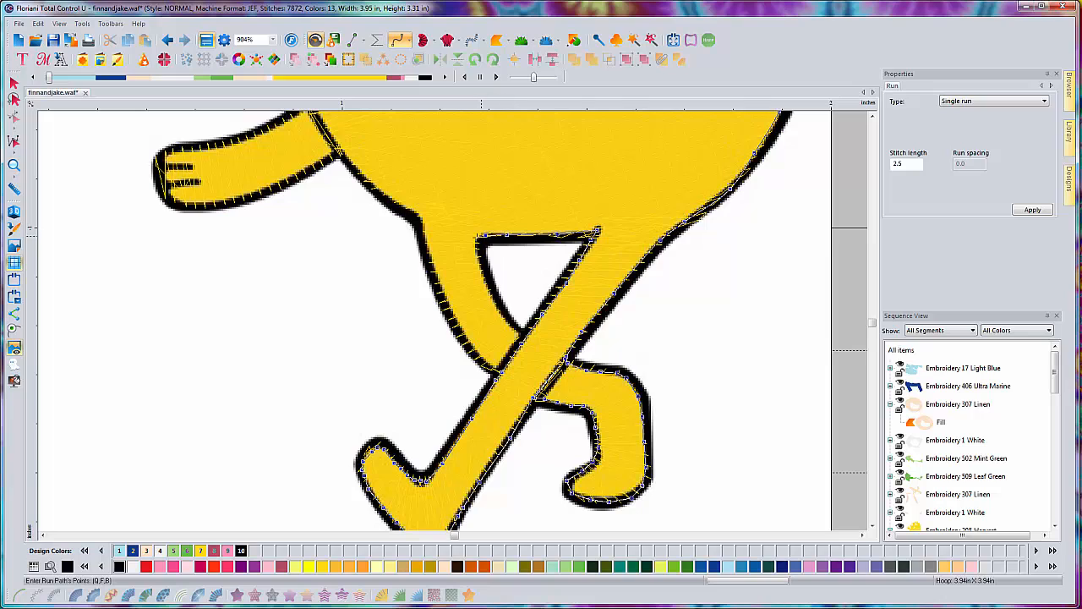
Run the line around the leg gap, up the bent leg's outer edge and along the lower belly to the lower arm.
left_click(479, 238)
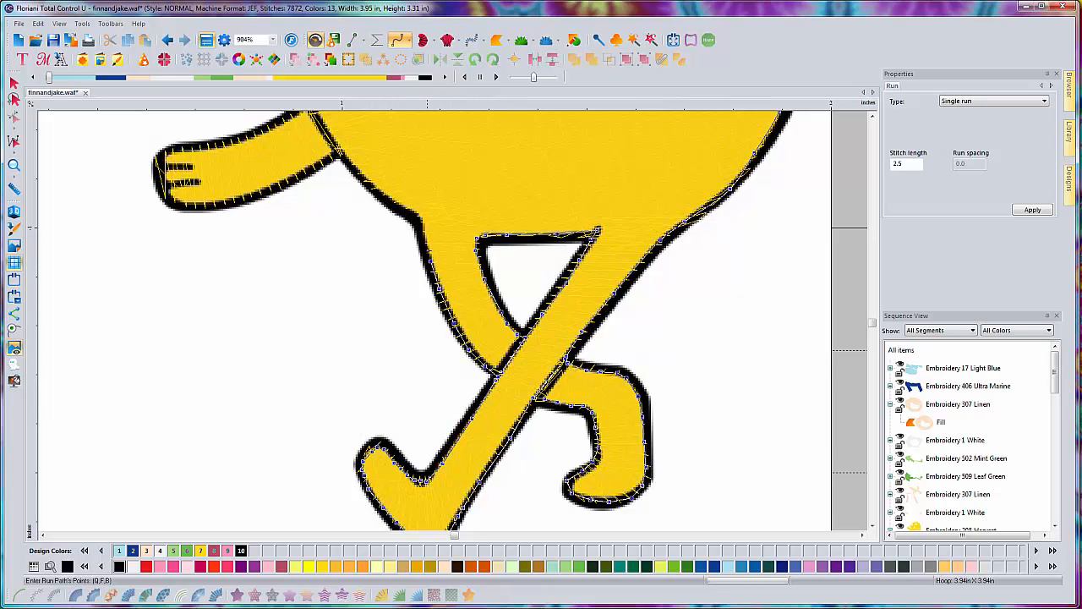
scroll(423, 223, "up", 3)
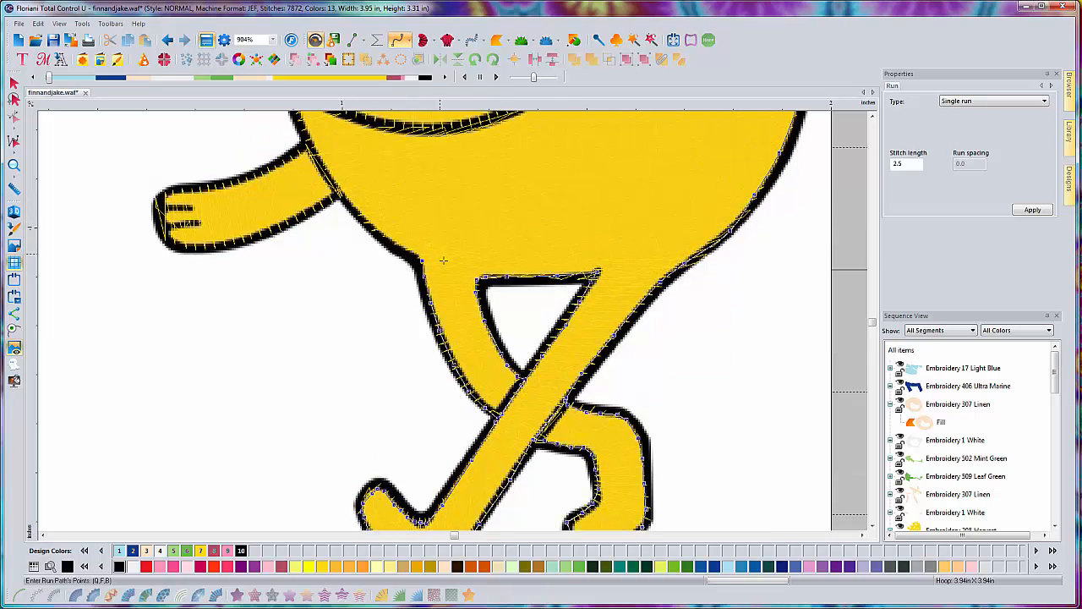
left_click(400, 331)
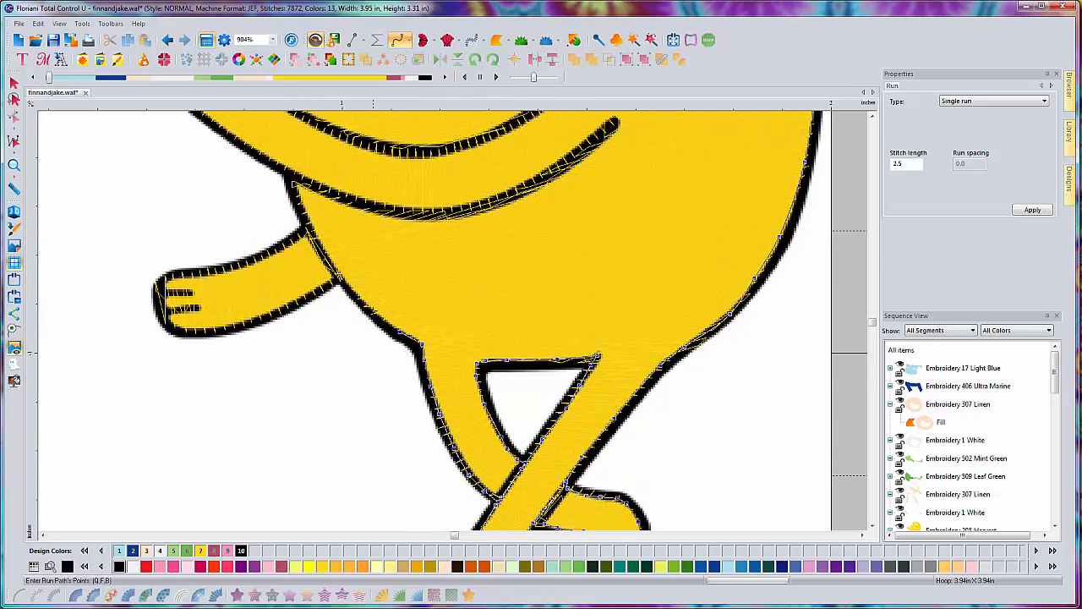
left_click(372, 311)
left_click(363, 298)
left_click(348, 283)
left_click(342, 278)
Trace the run line along the lower arm's bottom edge and around the hand to the lower finger line.
left_click(296, 303)
left_click(259, 320)
left_click(220, 330)
left_click(174, 327)
left_click(169, 319)
left_click(169, 313)
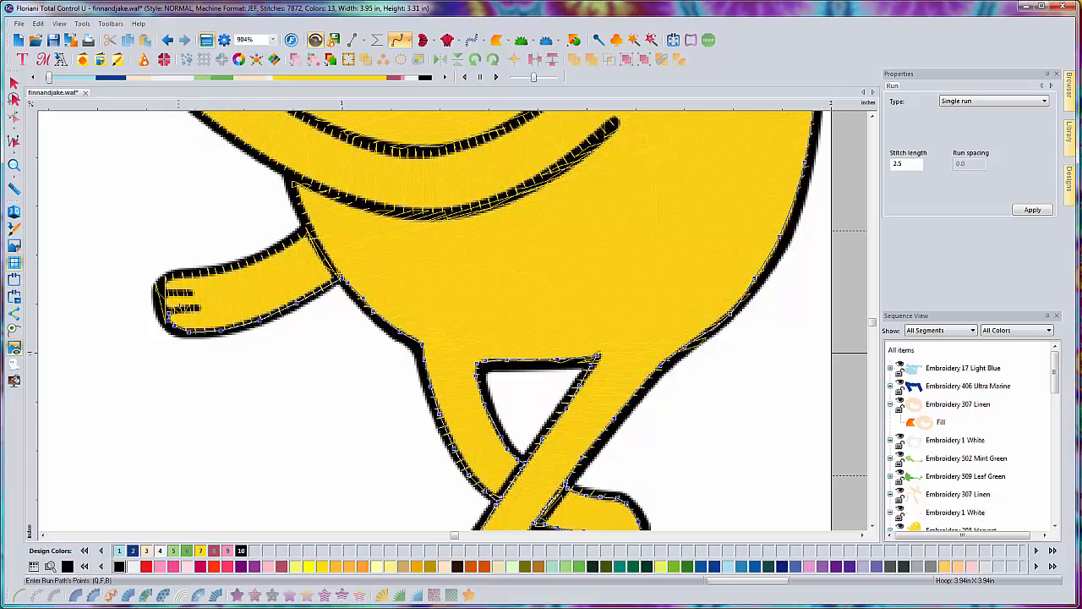
Run the line out and back along the two finger lines of Jake's lower hand.
left_click(181, 308)
left_click(198, 306)
left_click(180, 308)
left_click(168, 312)
left_click(164, 302)
left_click(166, 294)
left_click(179, 292)
left_click(172, 292)
left_click(164, 292)
Trace the run line around the lower hand's tip, along the arm's upper edge, and down the body edge between the arm's sides.
left_click(161, 283)
left_click(172, 276)
left_click(202, 271)
left_click(232, 264)
left_click(256, 257)
left_click(282, 247)
left_click(302, 236)
left_click(311, 229)
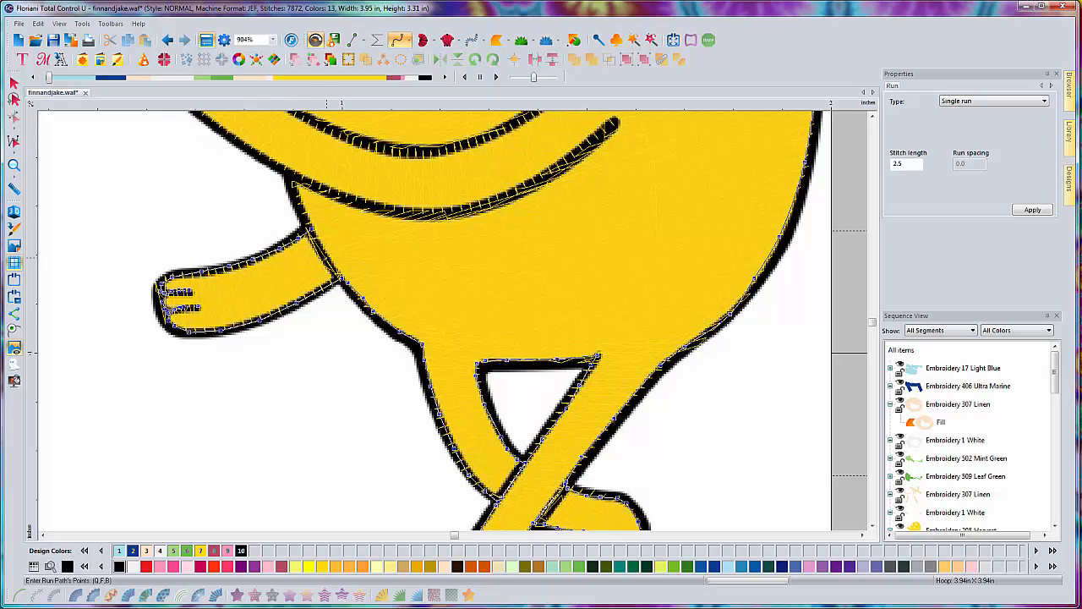
left_click(328, 259)
left_click(343, 280)
Trace the run line from the body edge along the raised arm's lower edge to its inner end on the belly.
left_click(295, 180)
left_click(325, 194)
left_click(353, 203)
left_click(380, 209)
left_click(420, 214)
left_click(457, 211)
left_click_drag(558, 178, 475, 219)
key("Up")
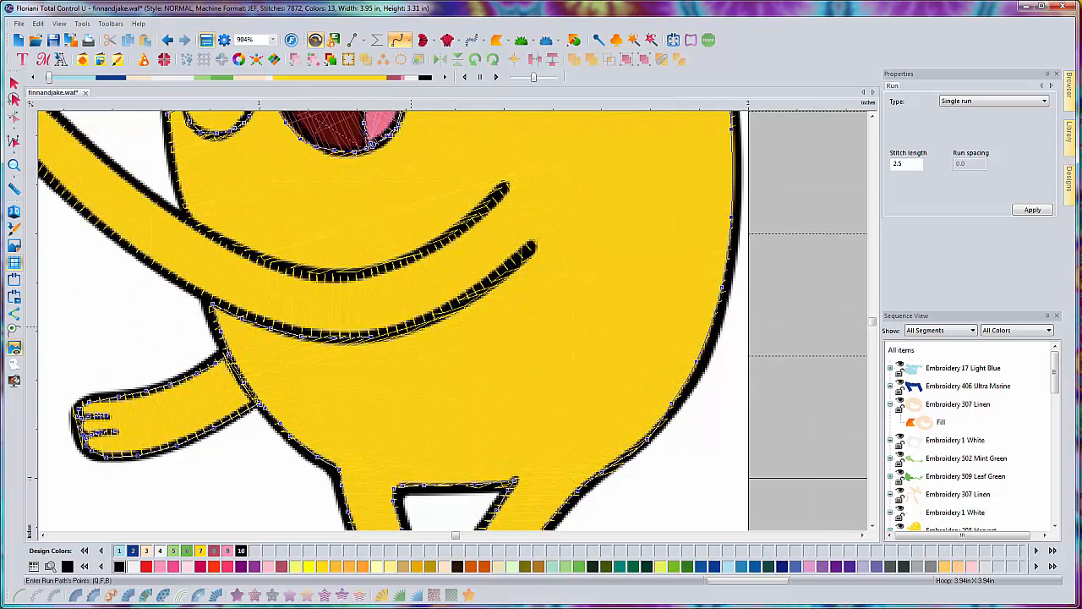
left_click(406, 327)
left_click(447, 311)
left_click(477, 291)
left_click(503, 275)
left_click(536, 249)
Double the run line back along the raised arm's lower edge from its inner end toward the body edge.
left_click(413, 327)
left_click(370, 338)
left_click(335, 339)
left_click(302, 336)
left_click(270, 328)
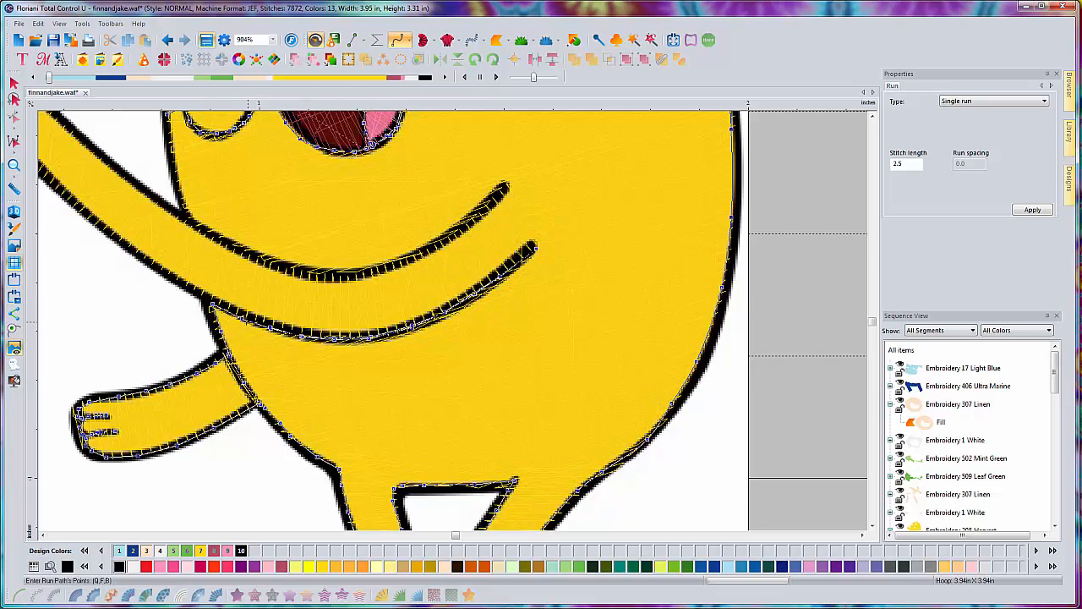
left_click(243, 319)
left_click(213, 304)
left_click(187, 287)
left_click(142, 259)
key("Left")
key("Up")
key("Up")
key("Left")
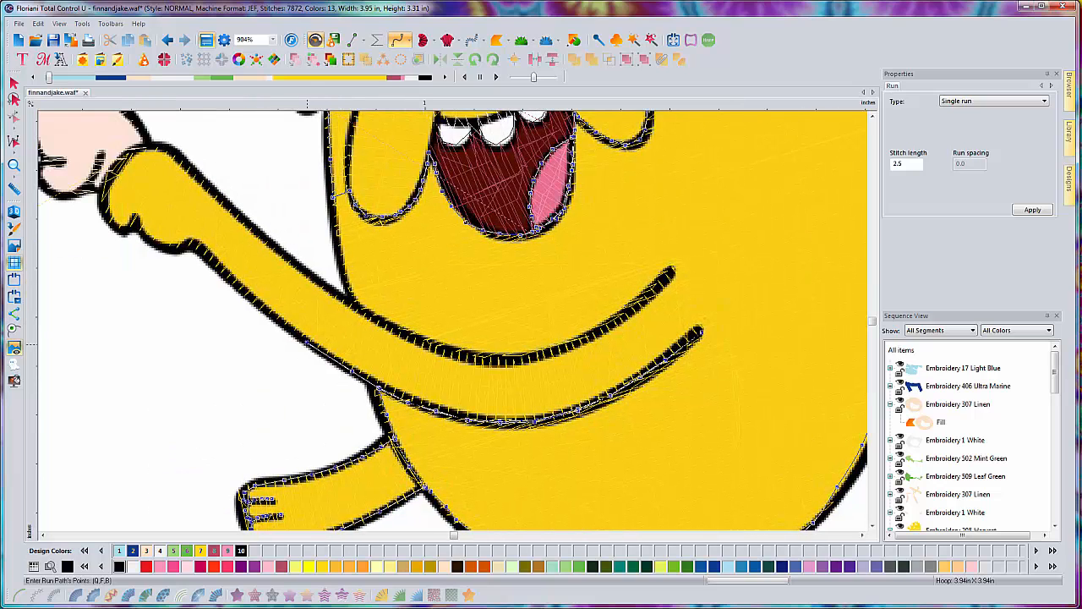
key("BackSpace")
key("BackSpace")
key("BackSpace")
key("BackSpace")
Continue the run line along the raised arm's lower edge from the body edge to the wrist.
left_click(380, 383)
left_click(347, 365)
left_click(304, 336)
left_click(267, 307)
left_click(238, 281)
left_click(214, 261)
left_click(203, 247)
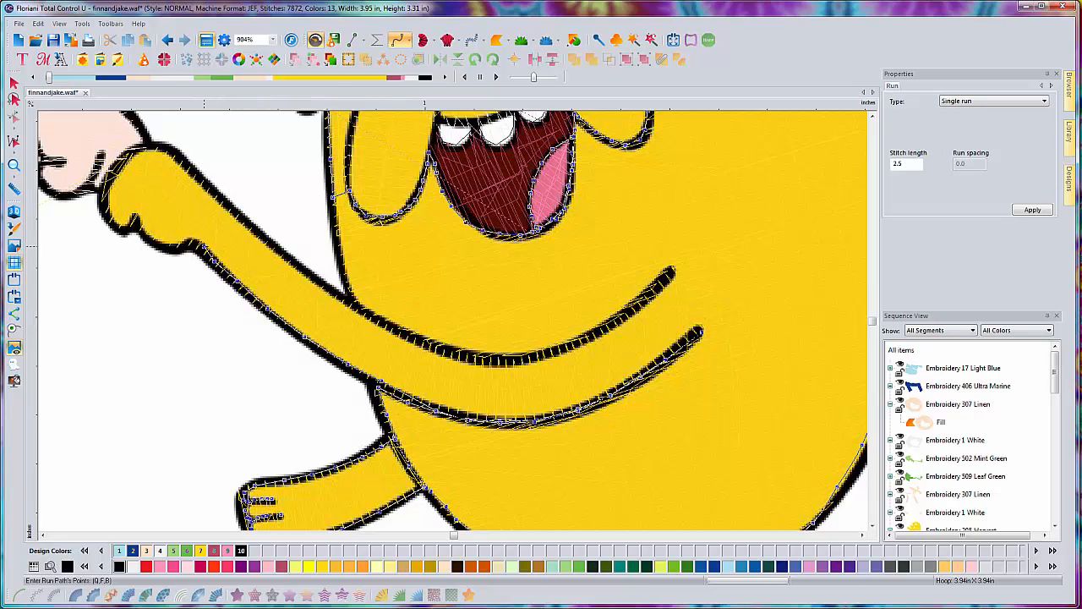
Trace the run line along the underside of Jake's raised hand, dipping into the small finger notch.
left_click(191, 245)
left_click(178, 246)
left_click(160, 243)
left_click(146, 231)
left_click(146, 224)
left_click(135, 218)
left_click(138, 224)
left_click(126, 224)
left_click(116, 224)
left_click(108, 217)
Carry the run line around the front and over the top of Jake's raised fist.
key("Left")
key("Up")
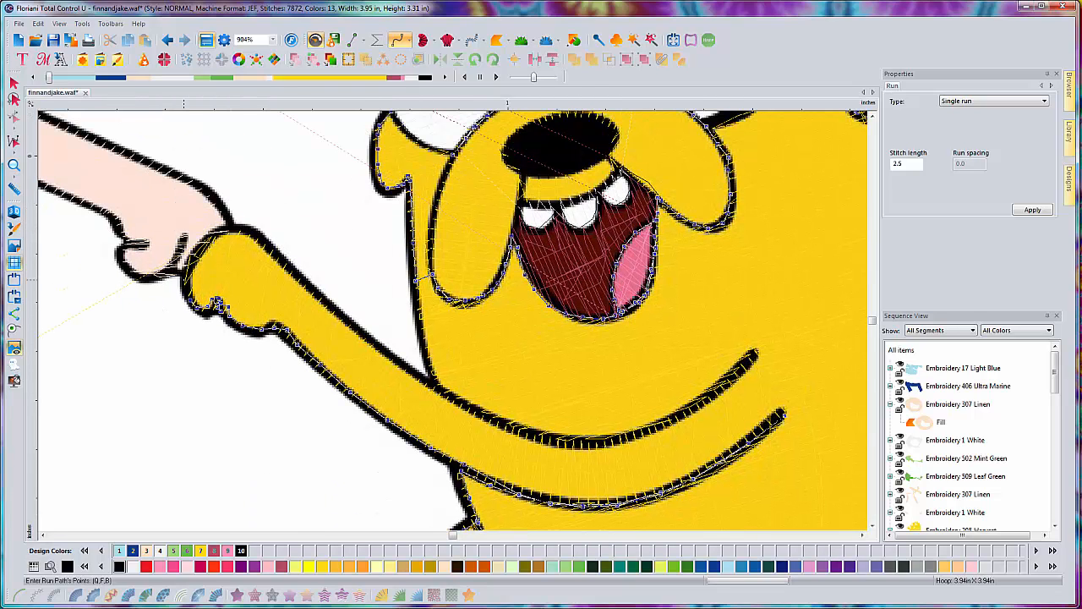
left_click(186, 287)
left_click(183, 262)
left_click(197, 249)
left_click(209, 238)
left_click(220, 231)
left_click(221, 233)
left_click(242, 232)
Trace the run line along the raised arm's upper edge from the fist to where it meets Jake's body.
left_click(286, 270)
left_click(313, 294)
left_click(347, 324)
left_click(385, 349)
key("BackSpace")
key("BackSpace")
left_click(366, 343)
left_click(400, 369)
left_click(422, 383)
left_click(440, 392)
left_click(446, 395)
Branch the run line up Jake's body edge to the existing outline beside the ear and return to the raised arm.
left_click(434, 383)
left_click(423, 338)
left_click(421, 316)
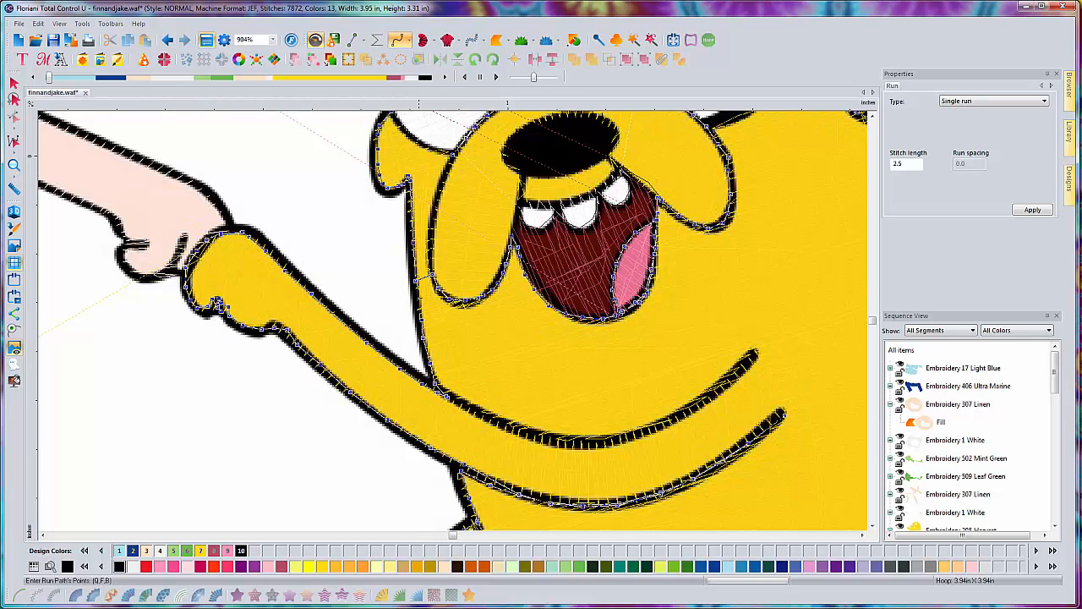
left_click(418, 291)
left_click(423, 339)
left_click(431, 364)
left_click(437, 382)
Continue the run line along the raised arm's upper edge to its inner end below Jake's mouth.
left_click(499, 423)
left_click(550, 438)
left_click(588, 442)
left_click(640, 432)
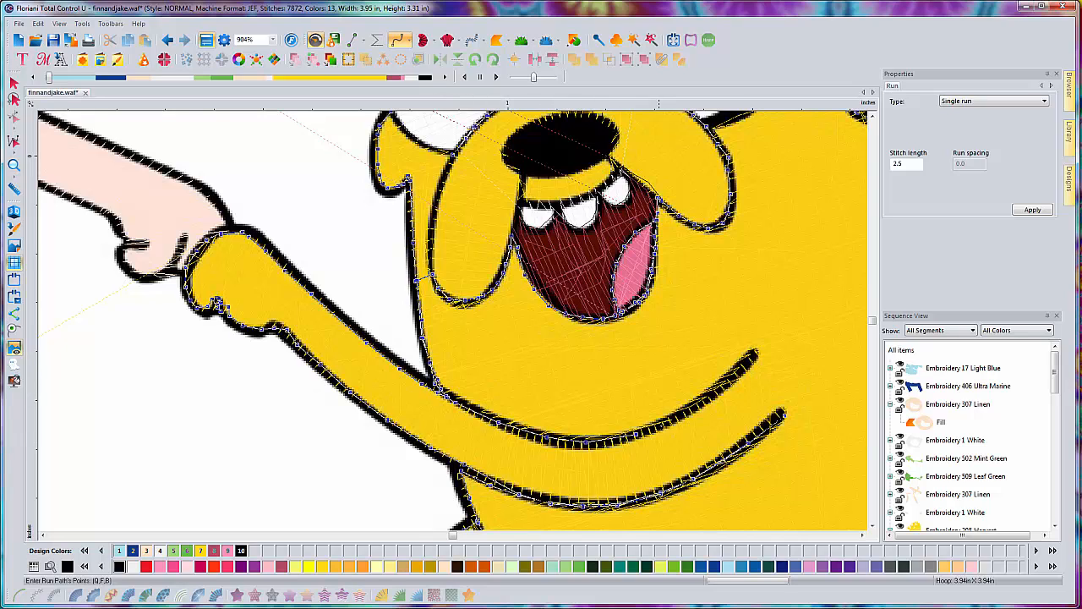
left_click(668, 421)
left_click(691, 406)
left_click(717, 393)
left_click(731, 380)
left_click(740, 369)
left_click(754, 355)
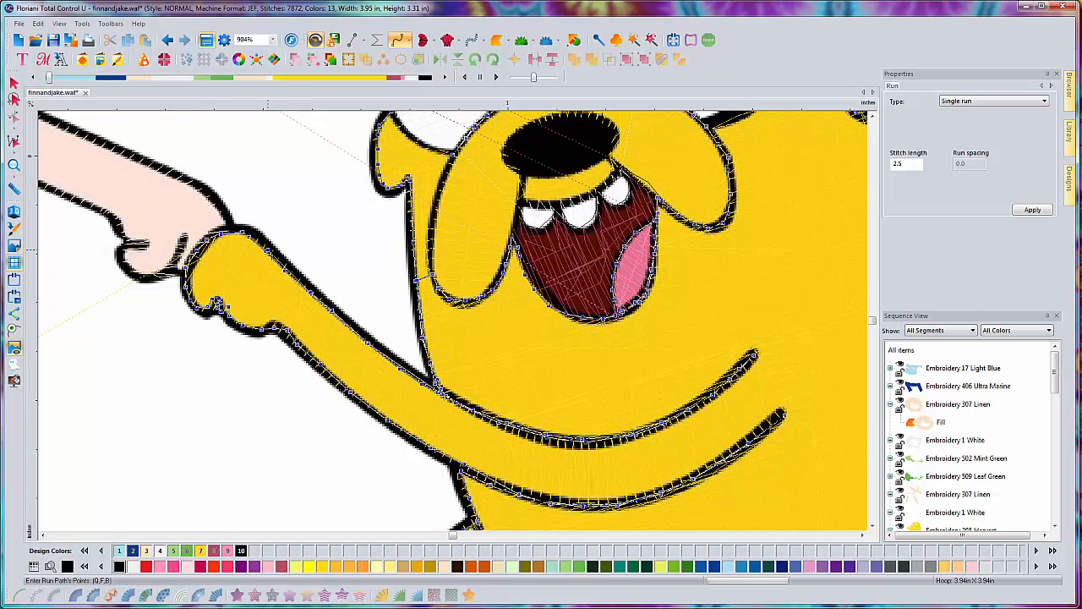
Extend the run line from Jake's fist over Finn's hand and along the outstretched arm's upper edge to the crossing arm.
key("Left")
key("Left")
key("Left")
key("Left")
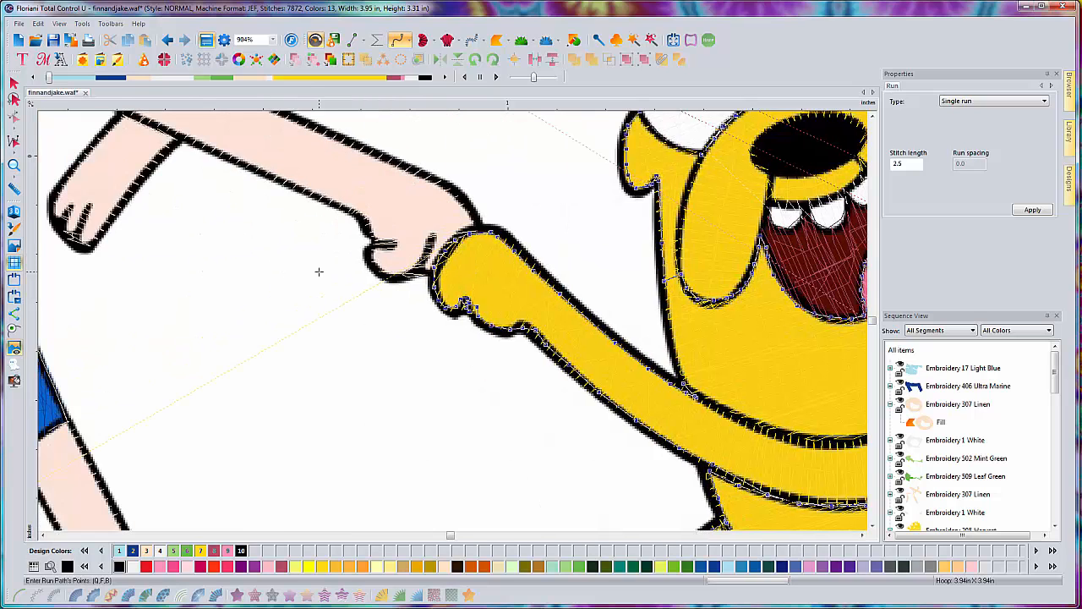
key("Up")
key("Up")
key("Up")
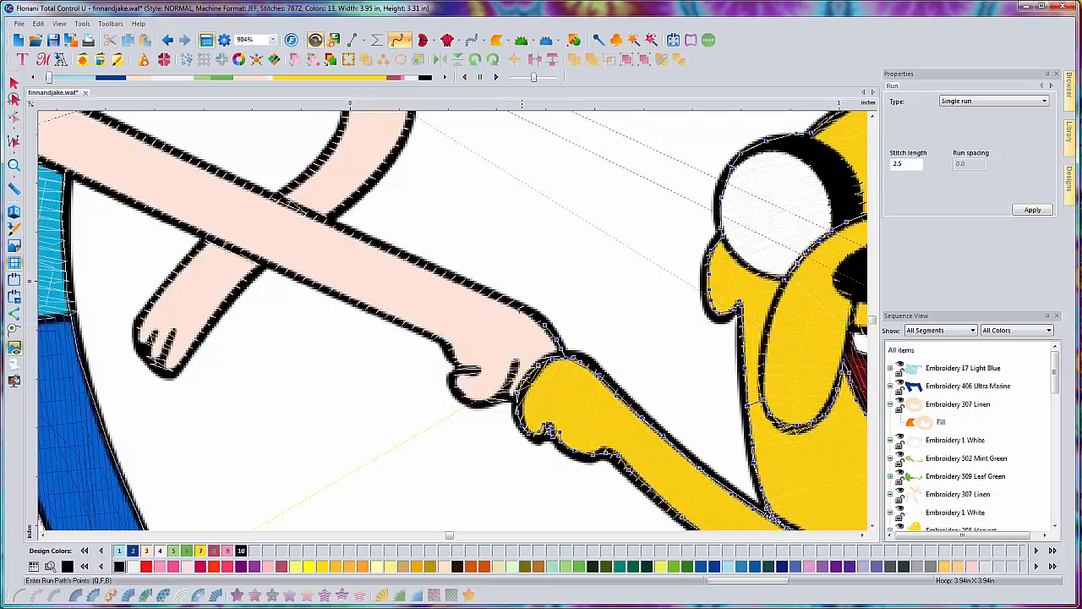
key("Left")
key("Left")
key("Up")
key("Up")
key("Up")
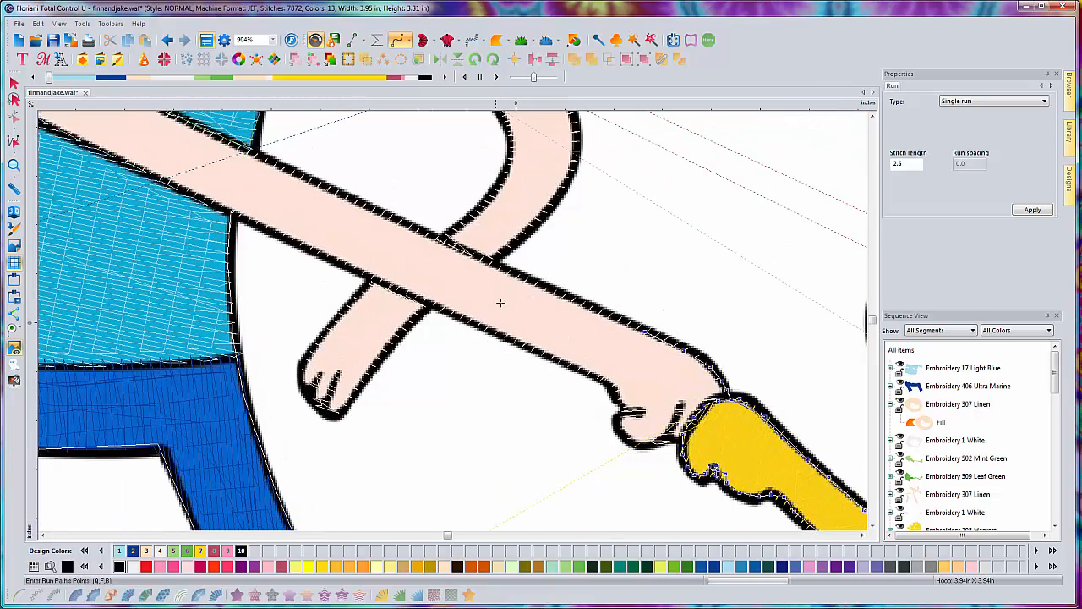
key("Left")
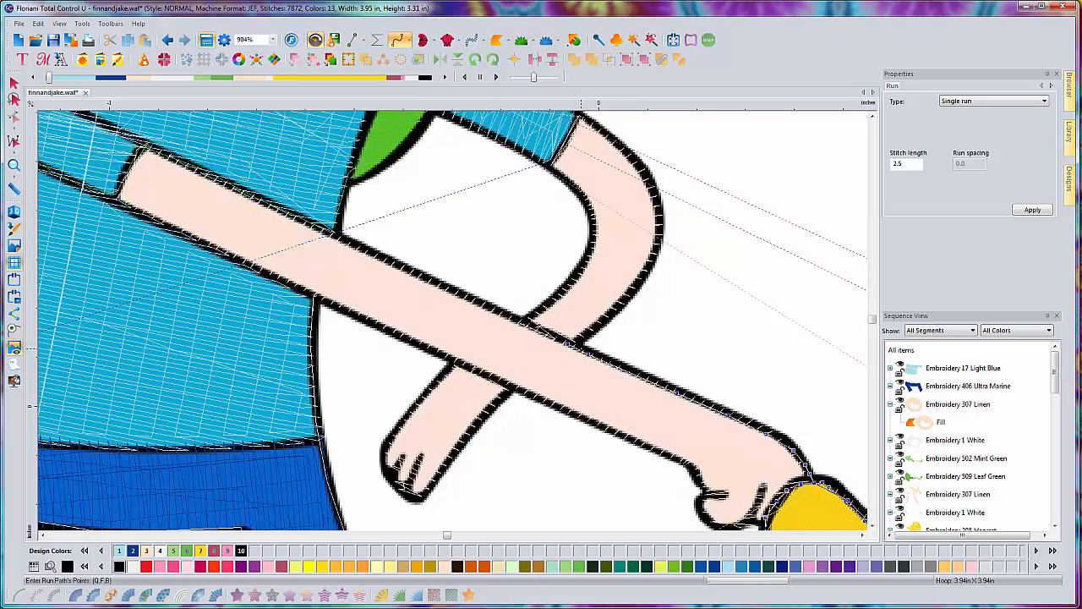
Trace the run line up the outer edge of Finn's bent arm to the sleeve cuff.
left_click(590, 331)
left_click(618, 305)
left_click(639, 276)
left_click(654, 252)
left_click(658, 221)
left_click(648, 183)
left_click(620, 149)
left_click(588, 123)
Run the line across the sleeve cuff and back, along the sleeve's upper edge, and up the backpack's outer edge to the hood.
scroll(664, 148, "up", 4)
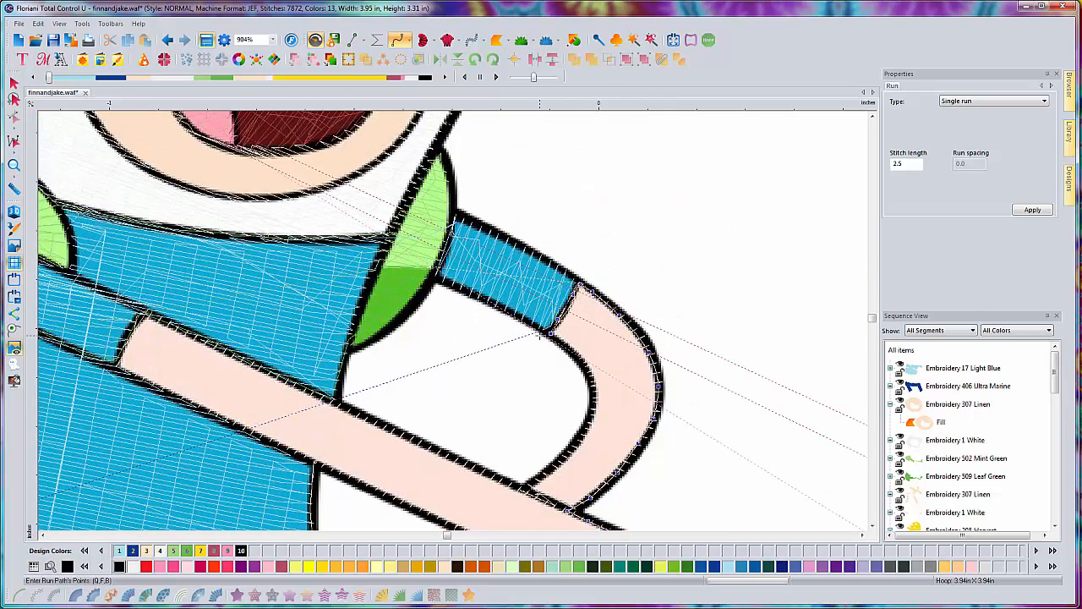
left_click(555, 330)
left_click(574, 304)
left_click(582, 283)
left_click(564, 273)
left_click(518, 246)
left_click(488, 230)
left_click(456, 222)
left_click(446, 183)
left_click(440, 159)
left_click(436, 148)
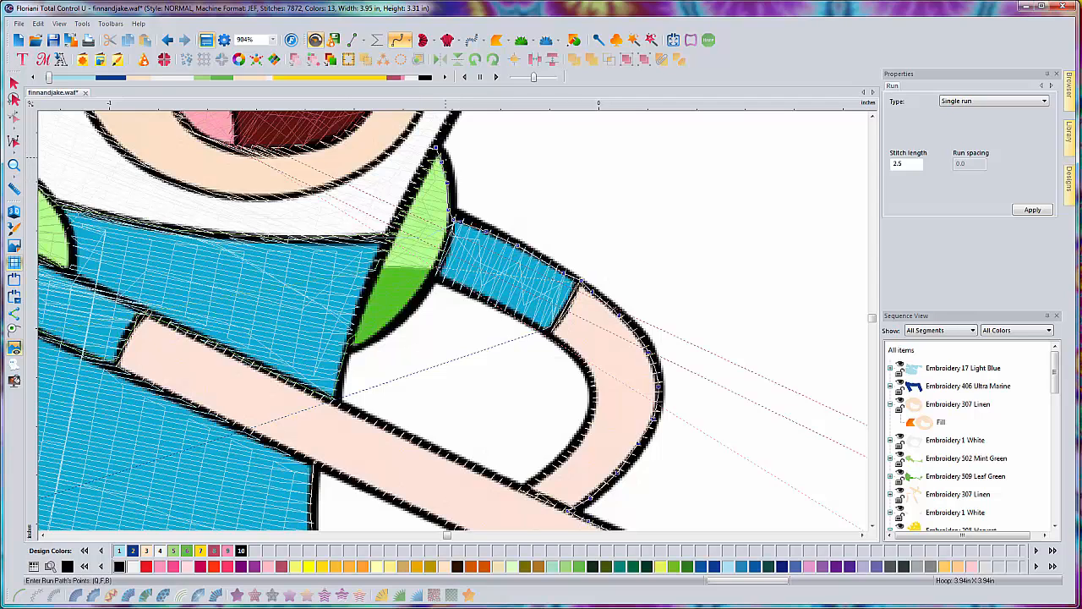
Connect the run line from the top of the backpack across the hood to Finn's face outline.
scroll(484, 337, "up", 5)
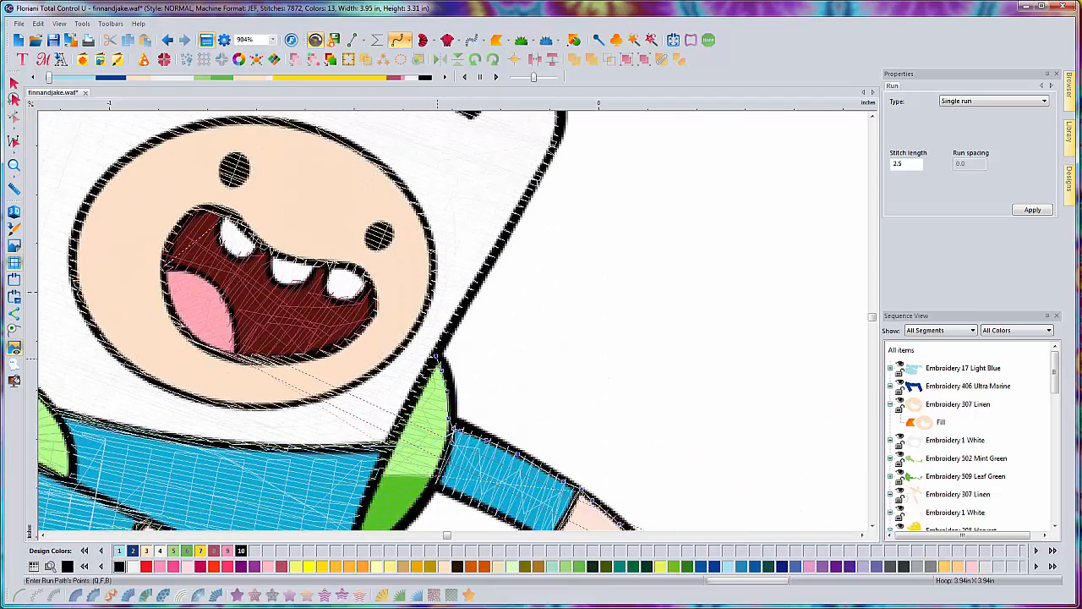
left_click(439, 340)
left_click(415, 328)
left_click(364, 375)
left_click(320, 396)
left_click(282, 403)
left_click(241, 406)
left_click(195, 399)
left_click(143, 377)
left_click(110, 350)
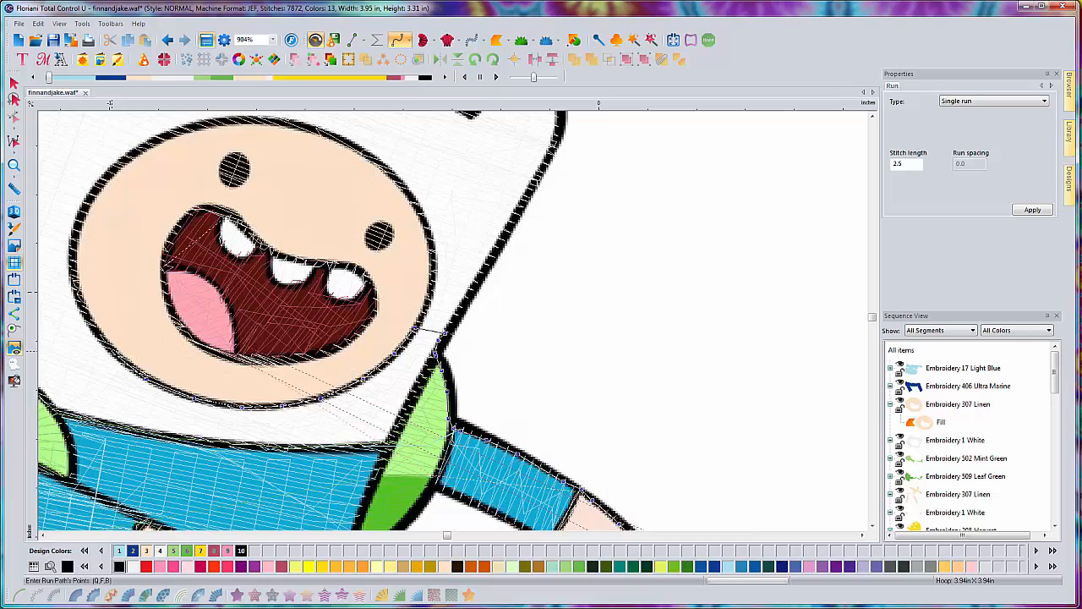
left_click(89, 320)
key("Return")
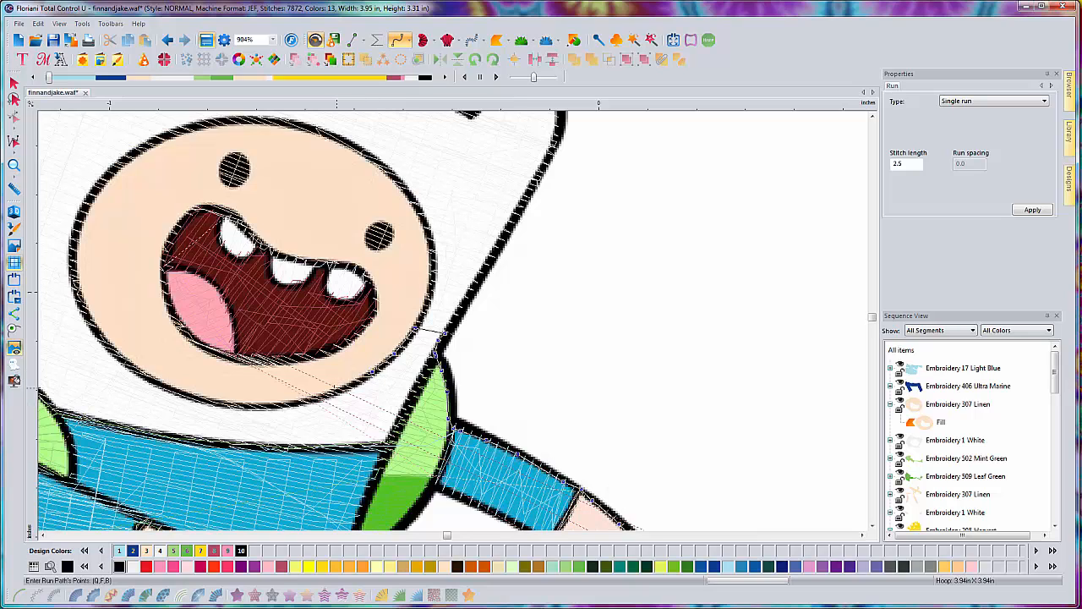
Trace the run line clockwise along Finn's face outline, from the chin around the far cheek and over the forehead.
left_click(328, 393)
left_click(235, 404)
left_click(157, 380)
left_click(74, 282)
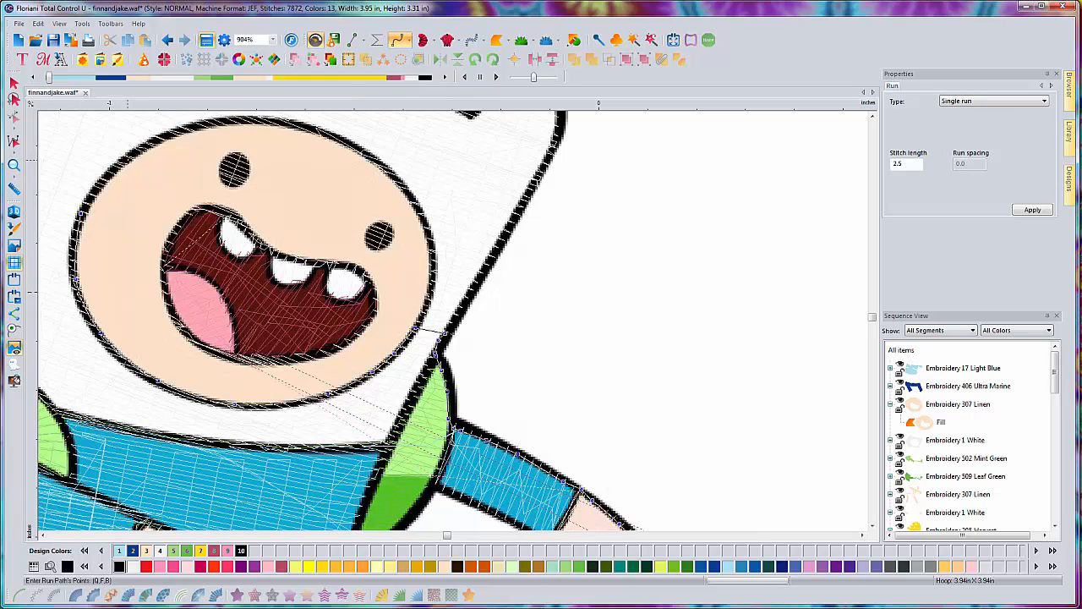
left_click(126, 161)
left_click(207, 125)
left_click(338, 137)
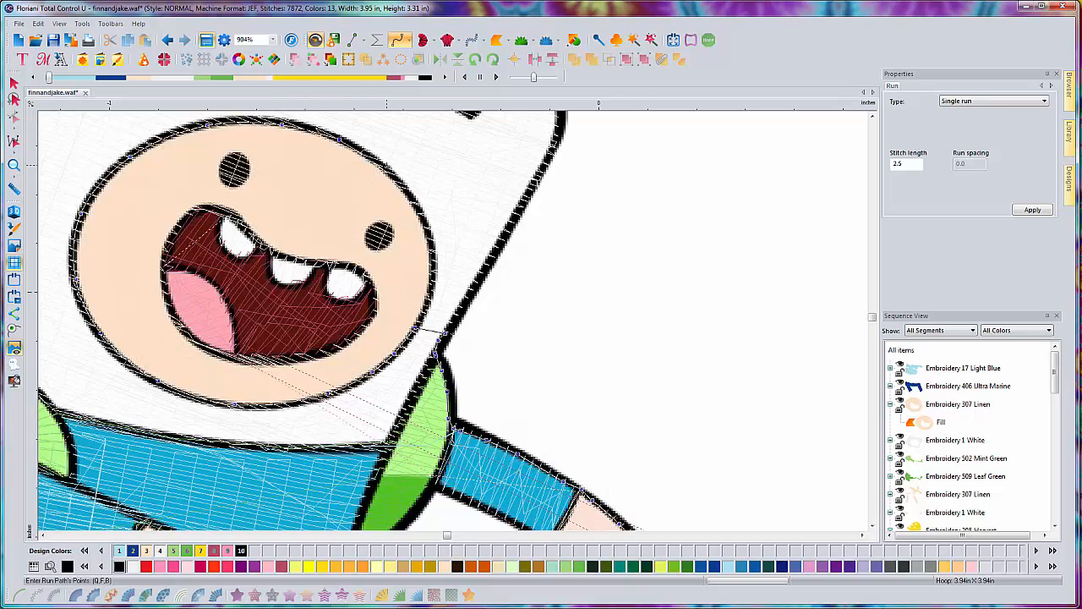
Finish the face loop down the cheek nearest the hood's outer edge and carry the run line onto that edge.
left_click(386, 167)
left_click(417, 208)
left_click(430, 242)
left_click(455, 311)
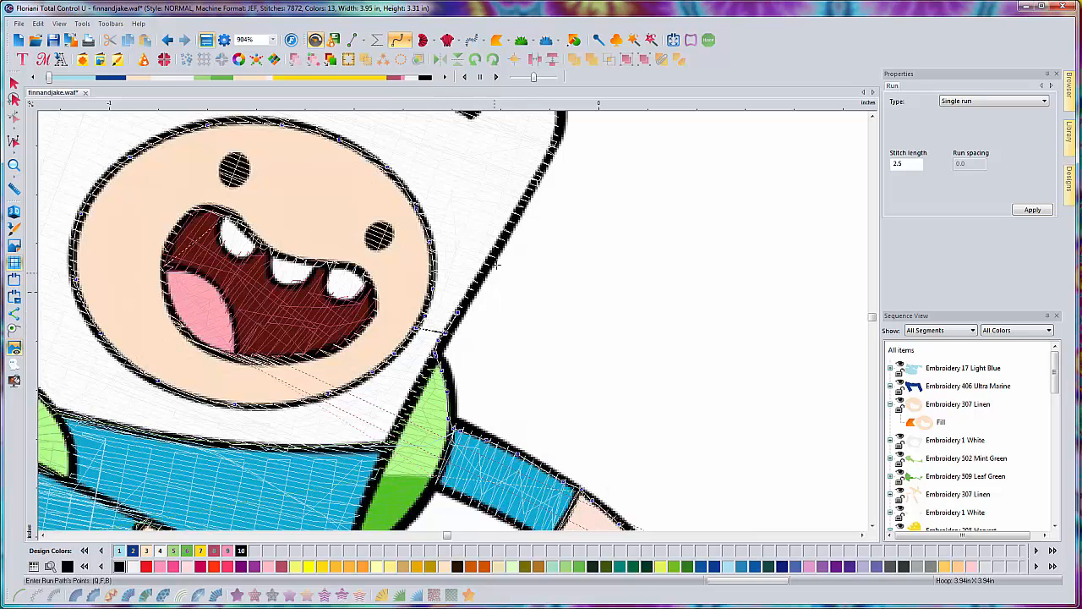
Trace the run line up the hood's outer edge to the base of the nearer ear.
left_click(490, 257)
left_click(515, 209)
left_click(538, 177)
scroll(560, 164, "up", 3)
left_click(555, 259)
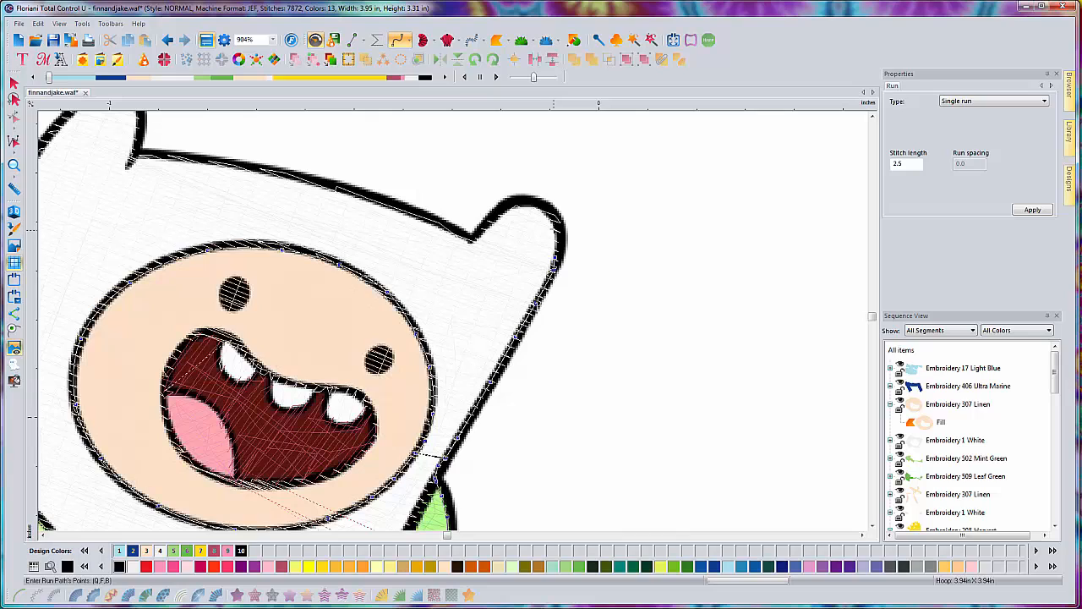
Trace the run line around the small rounded ear and down into its corner with the hood's top edge.
left_click(553, 219)
left_click(541, 207)
left_click(527, 204)
left_click(513, 207)
left_click(500, 214)
left_click(474, 239)
Trace the run line along the hood's top edge from that ear to the base of the larger ear.
left_click(424, 221)
left_click(374, 206)
key("Left")
key("Left")
key("Up")
key("Up")
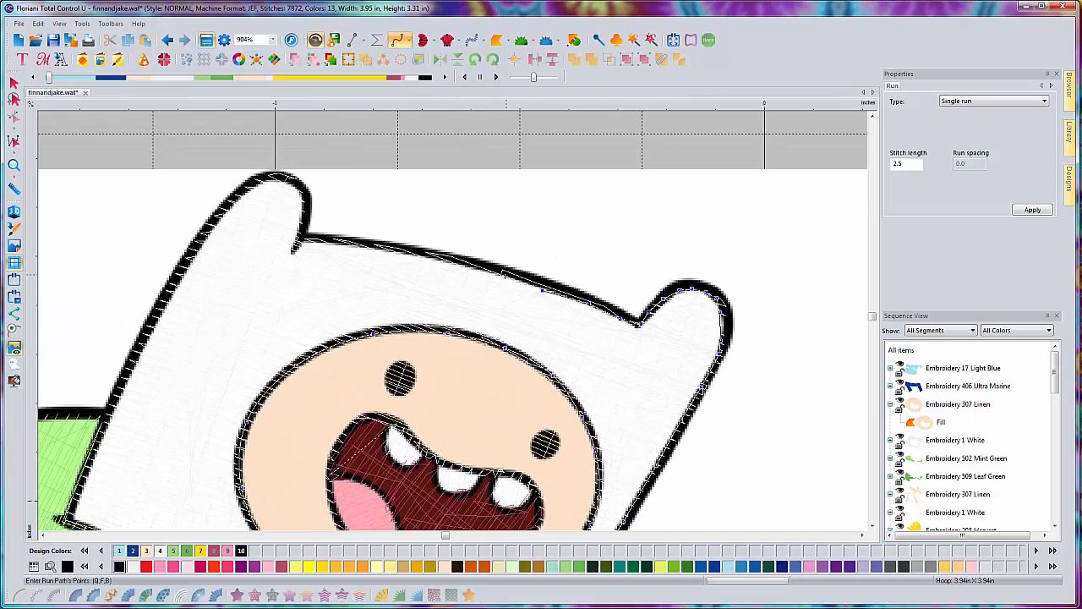
left_click(505, 274)
left_click(469, 262)
left_click(428, 253)
left_click(387, 247)
left_click(361, 245)
left_click(334, 243)
left_click(314, 241)
left_click(302, 239)
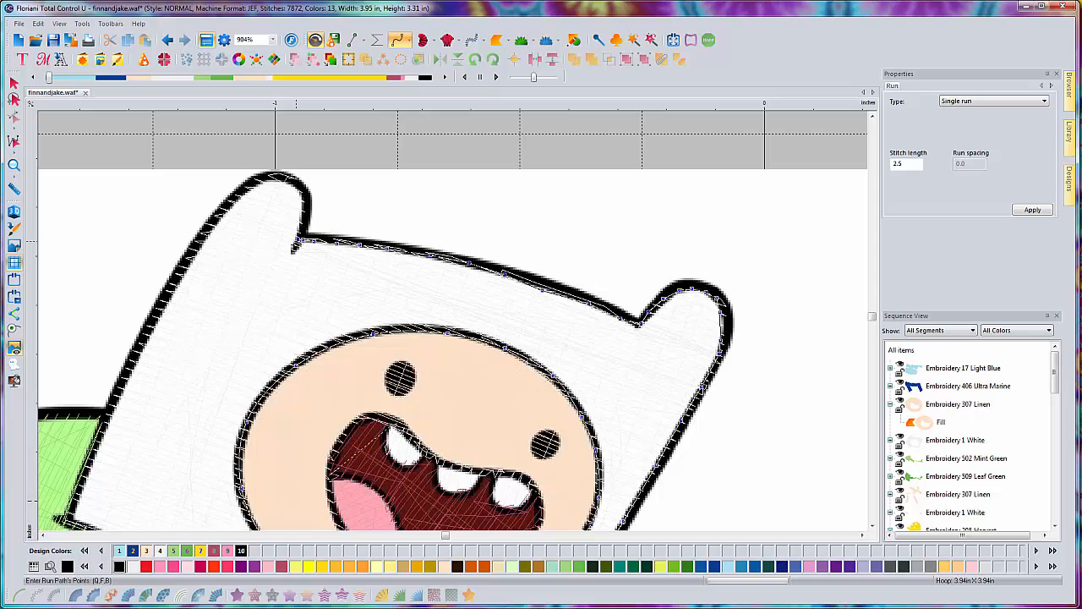
Run the line into the short crease at the larger ear's base and back, and trace around the ear's rounded tip.
left_click(294, 246)
left_click(287, 257)
left_click(292, 251)
left_click(302, 226)
left_click(305, 205)
left_click(302, 191)
left_click(292, 181)
left_click(280, 178)
left_click(262, 181)
left_click(244, 190)
Trace the run line down the hood's side edge from the larger ear to the top of the backpack, correcting the misplaced point.
left_click(224, 207)
left_click(208, 223)
left_click(199, 234)
left_click(192, 246)
left_click(165, 309)
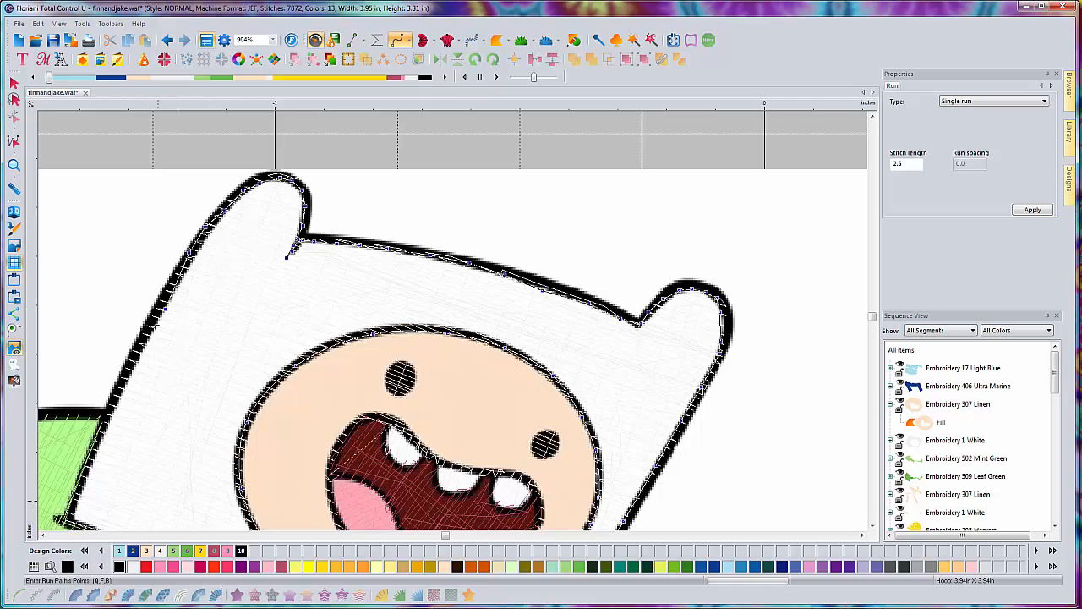
key("Left")
key("Left")
key("Down")
key("Down")
key("Left")
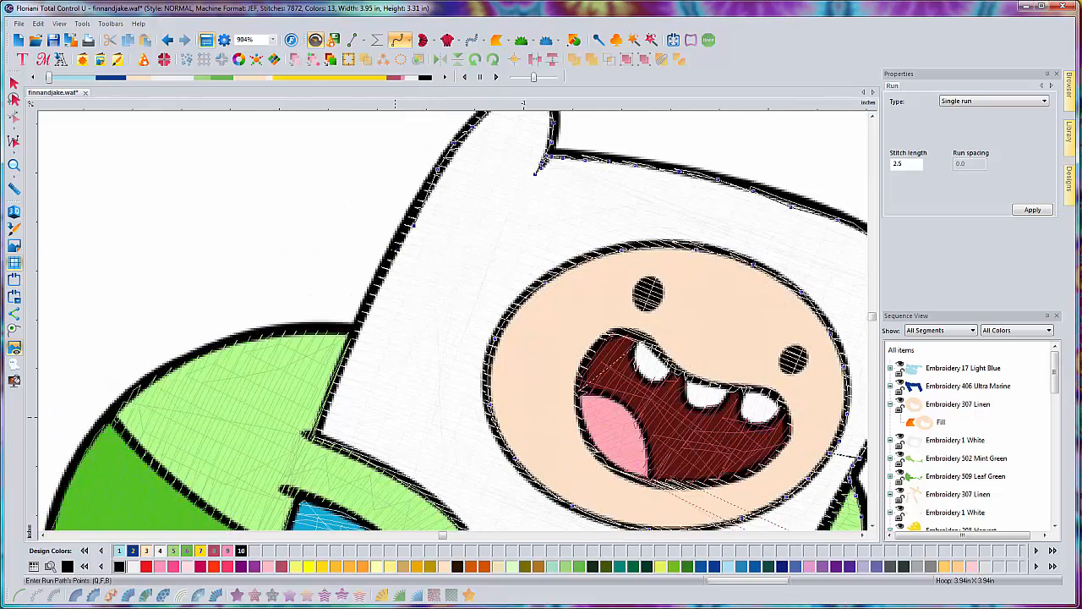
key("BackSpace")
left_click(415, 214)
left_click(389, 260)
left_click(383, 282)
left_click(364, 310)
left_click(352, 333)
Trace the run line along the backpack flap's top edge, from the hood to the corner where the flap seam begins.
key("Left")
key("Down")
key("Left")
key("Down")
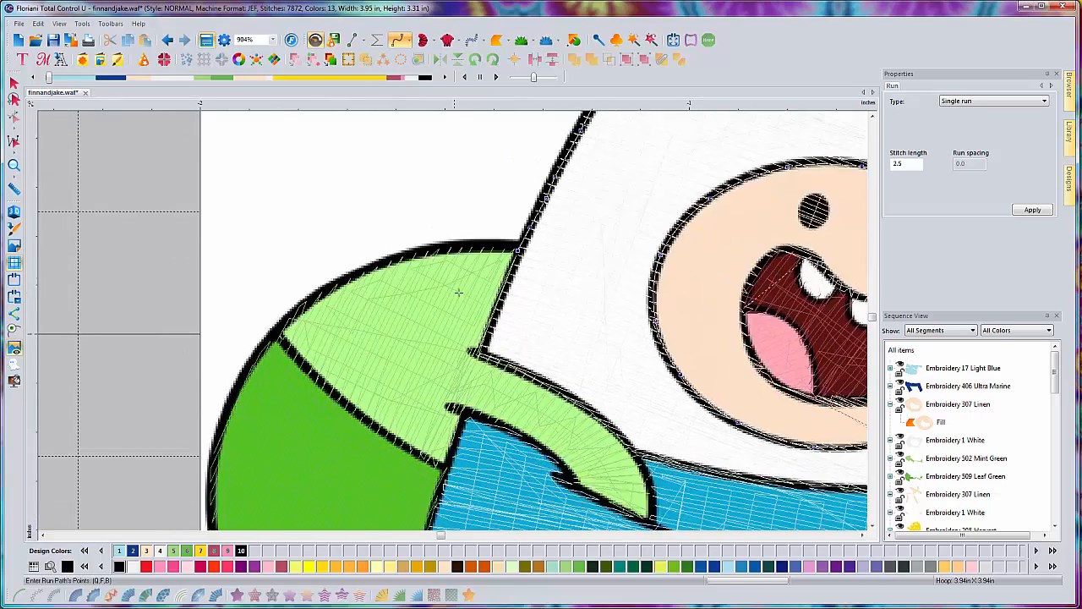
key("Left")
key("Down")
key("Down")
key("Down")
key("Down")
key("Down")
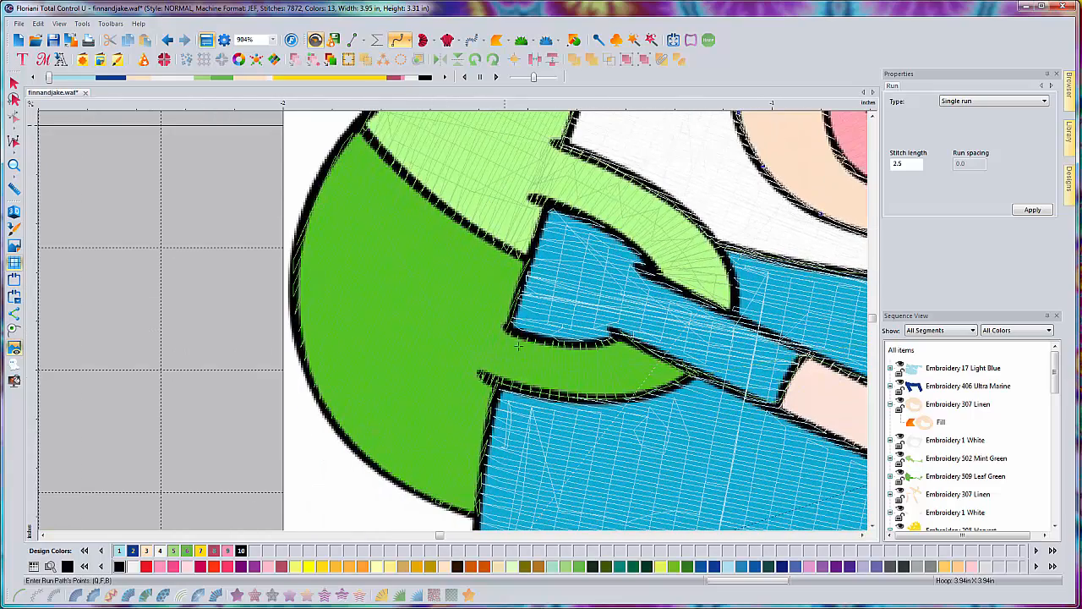
key("Up")
key("Up")
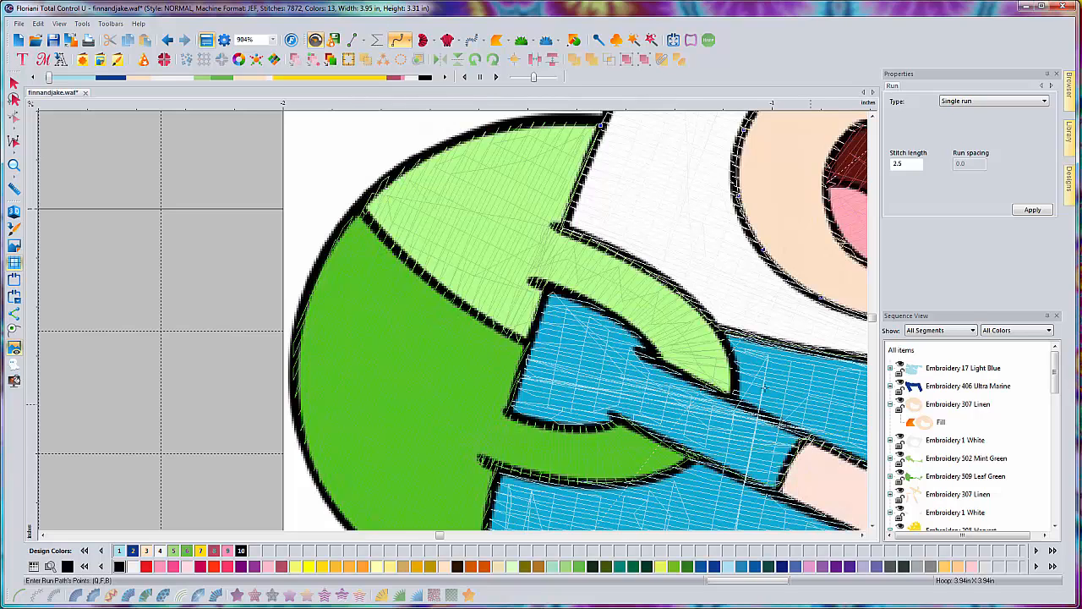
scroll(578, 266, "up", 1)
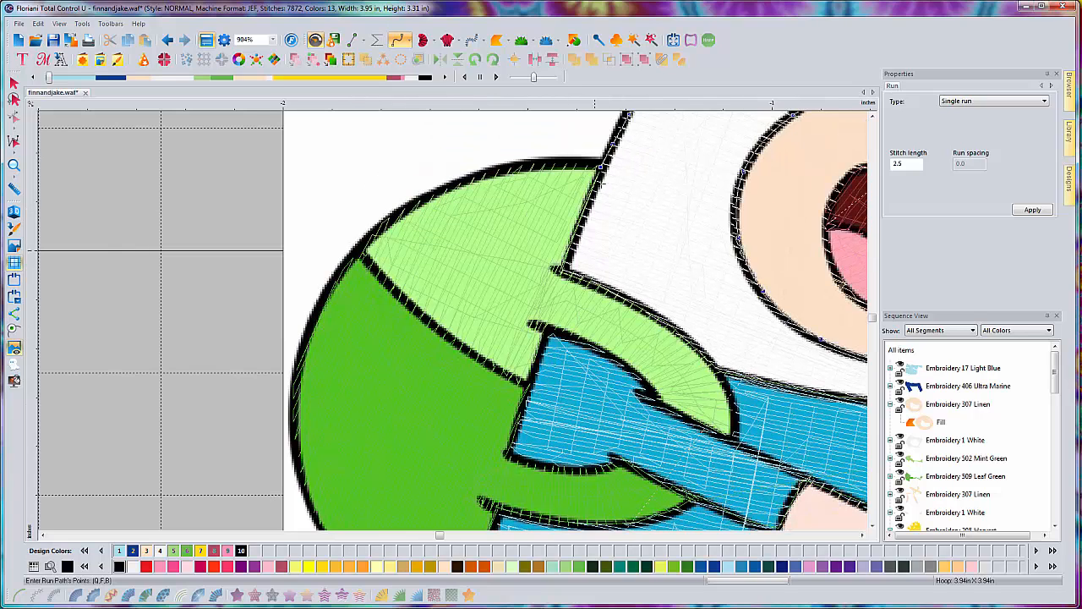
left_click(550, 167)
left_click(487, 177)
left_click(410, 209)
left_click(364, 248)
Run the line along the backpack flap's seam to the blue sleeve and back to the outer corner.
left_click(372, 267)
left_click(434, 323)
left_click(473, 354)
left_click(505, 373)
left_click(526, 381)
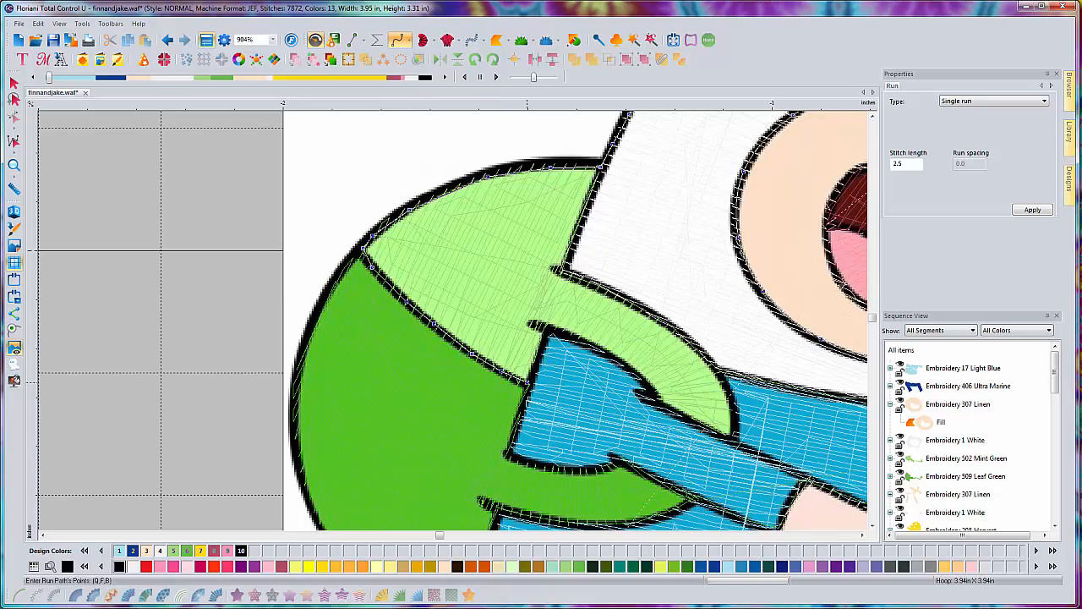
left_click(476, 357)
left_click(436, 327)
left_click(408, 304)
left_click(363, 249)
Trace the run line down the dark green backpack's outer curve to where it meets the shirt's side.
left_click(342, 273)
left_click(307, 341)
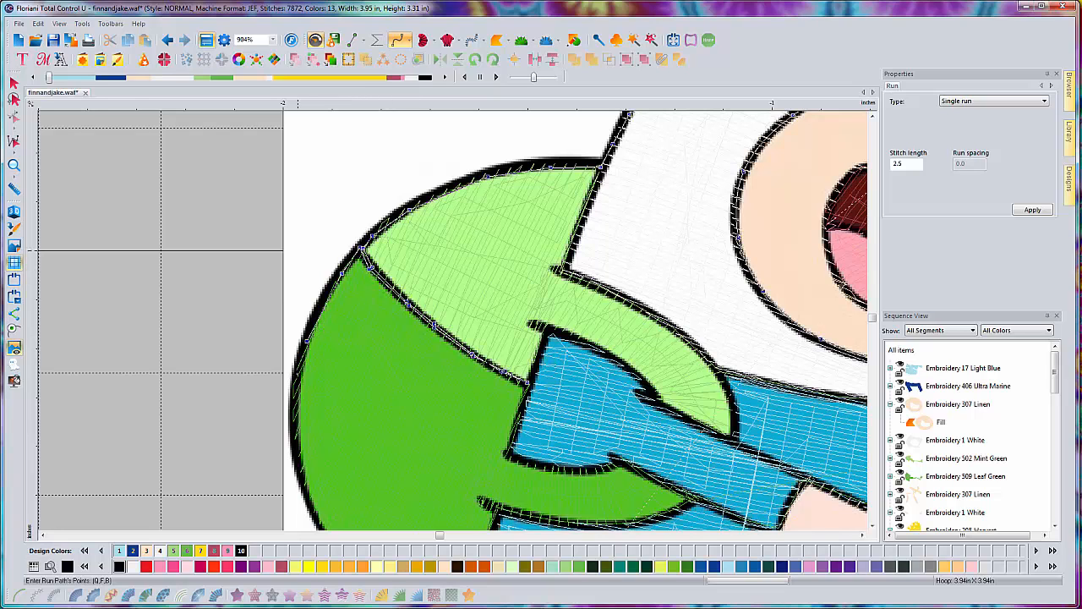
left_click(296, 377)
left_click(298, 419)
scroll(308, 421, "down", 1)
scroll(307, 420, "down", 3)
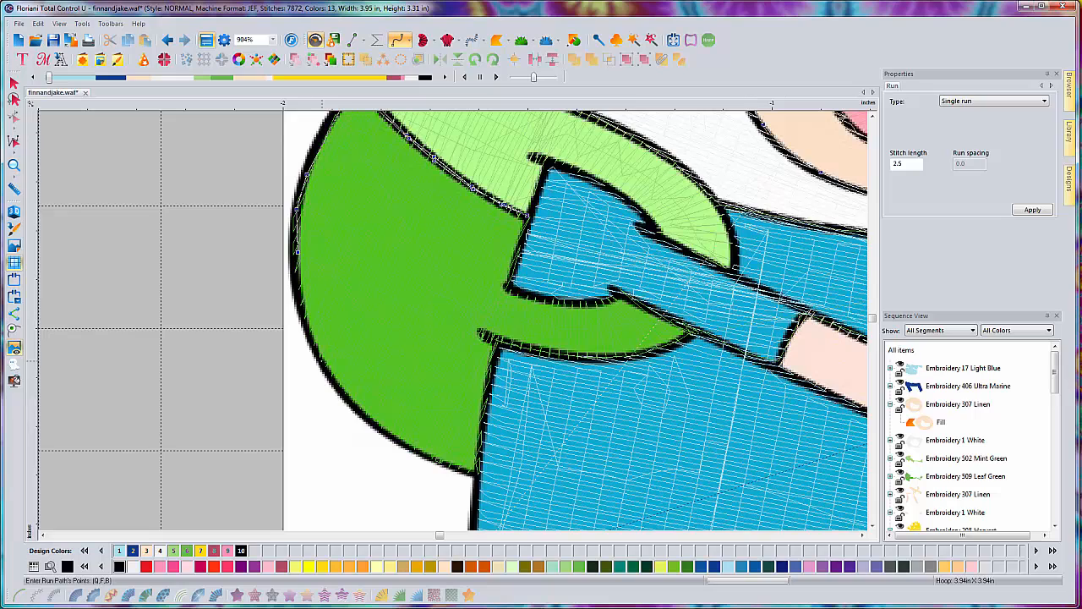
left_click(309, 335)
left_click(332, 373)
left_click(370, 417)
left_click(419, 450)
left_click(454, 464)
left_click(480, 472)
Trace the run line up the shirt's side to the lower strap's crease and along the strap's bottom edge to the sleeve.
left_click(482, 439)
left_click(485, 397)
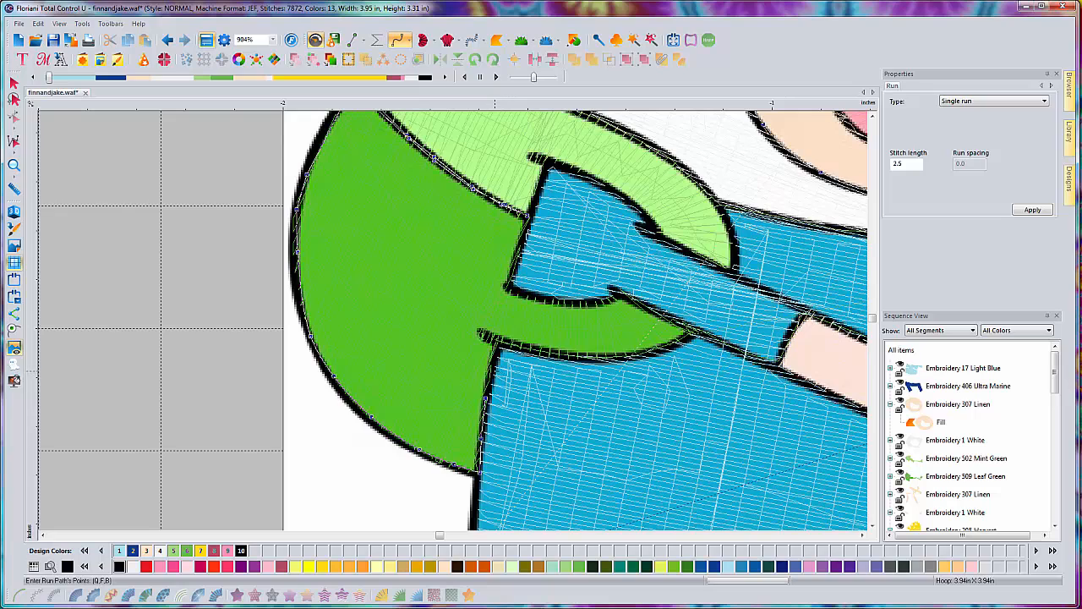
left_click(492, 370)
left_click(495, 340)
left_click(482, 333)
left_click(550, 353)
left_click(592, 358)
left_click(636, 354)
left_click(669, 346)
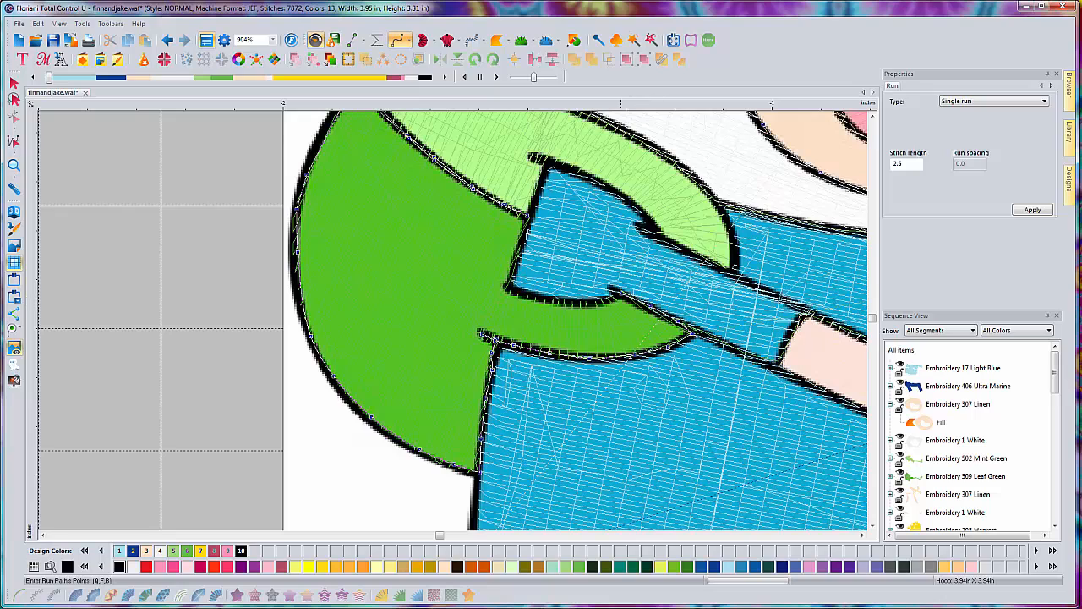
Carry the run line back along the lower strap's top edge and up the sleeve's back edge towards the upper strap.
left_click(610, 288)
left_click(596, 304)
left_click(575, 303)
left_click(543, 299)
left_click(521, 293)
left_click(510, 289)
left_click(518, 255)
left_click(528, 221)
left_click(535, 203)
Trace the run line along the upper strap's lower edge, from its crease over the sleeve to the armpit fold.
scroll(539, 199, "up", 2)
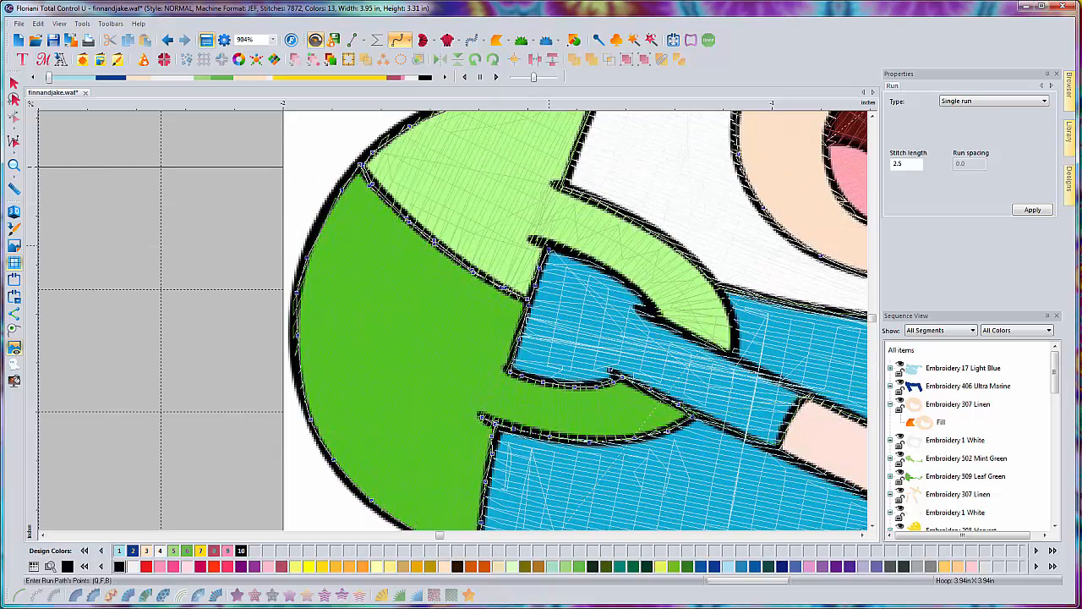
left_click(530, 240)
left_click(550, 246)
left_click(570, 249)
left_click(594, 262)
left_click(620, 275)
left_click(636, 289)
left_click(643, 299)
Trace the run line along the sleeve's upper edge past the strap to the cuff and across the cuff.
left_click(653, 315)
left_click(661, 324)
left_click(671, 329)
left_click(693, 340)
scroll(677, 351, "right", 2)
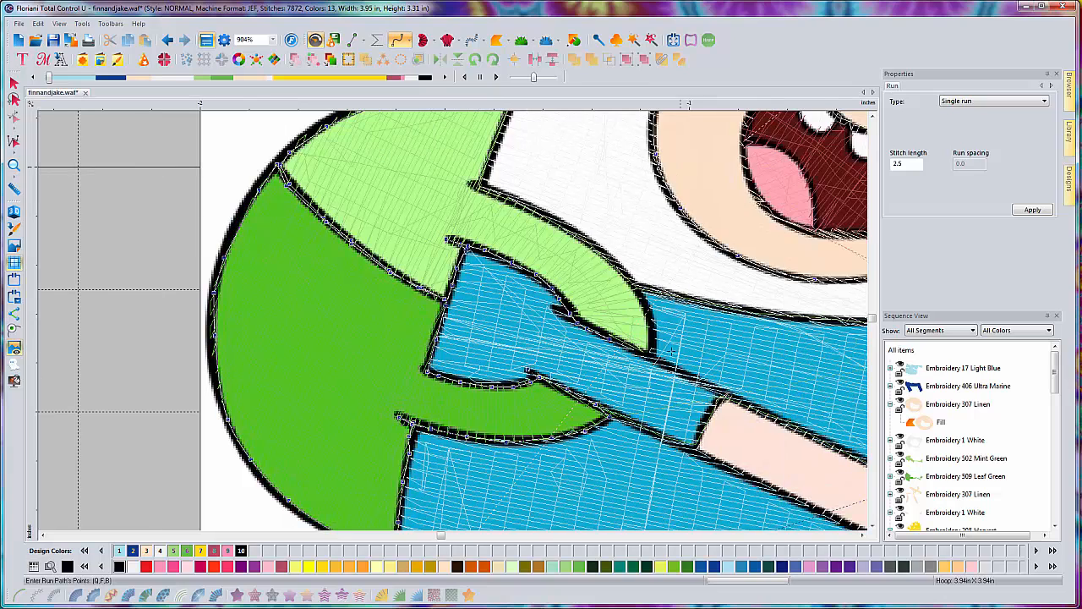
left_click(645, 353)
left_click(673, 369)
left_click(708, 385)
left_click(725, 395)
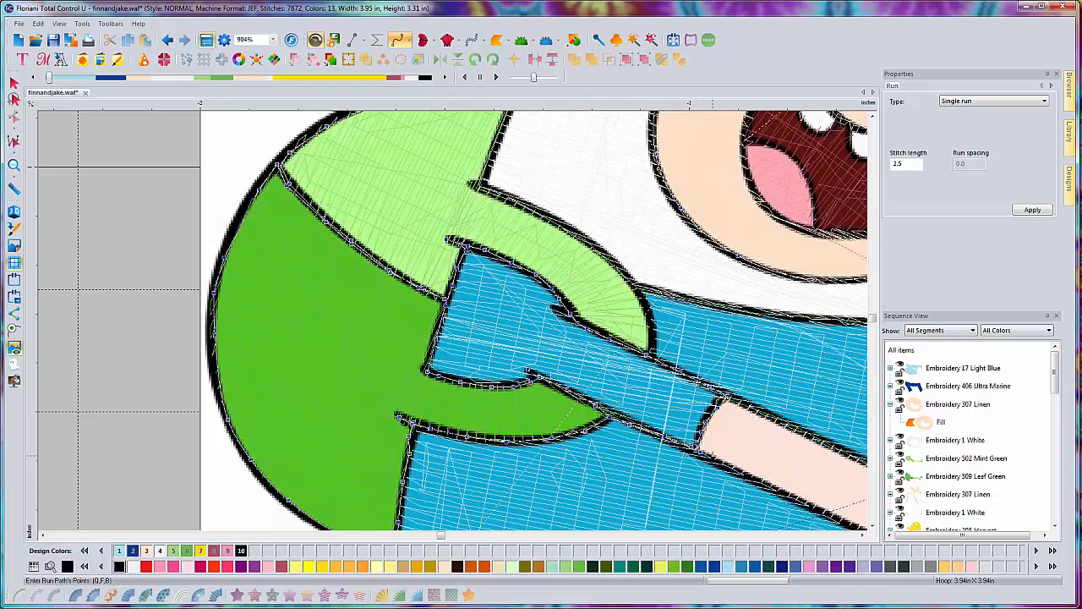
Examine the forearms, sleeves and straps to plan the run line's route onward from the cuff.
key("Right")
key("Right")
key("Right")
key("Down")
key("Down")
key("Down")
key("Down")
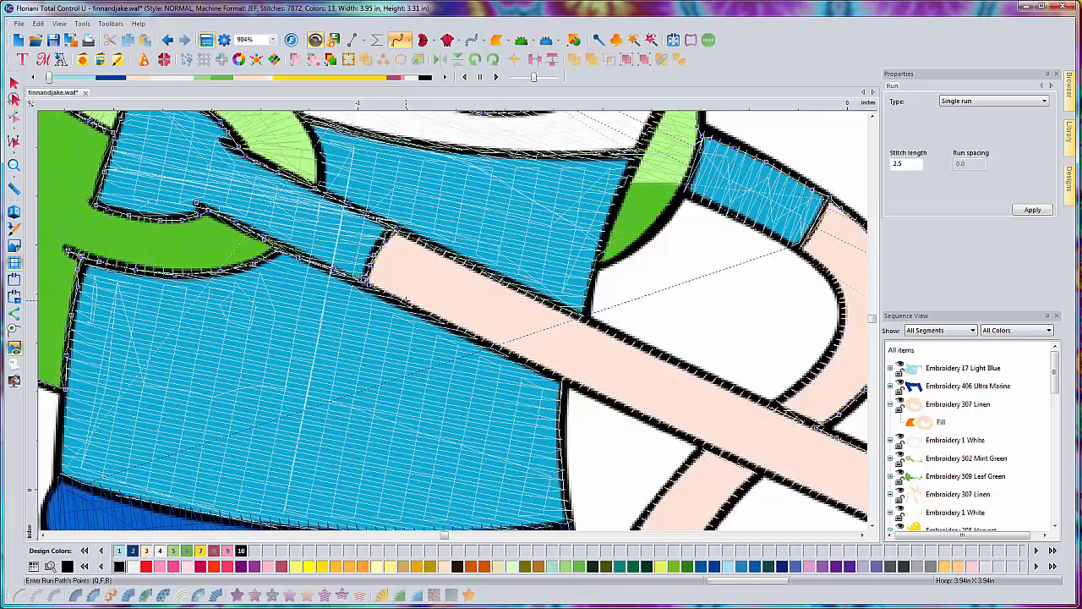
key("Right")
key("Up")
key("Up")
key("Right")
key("Down")
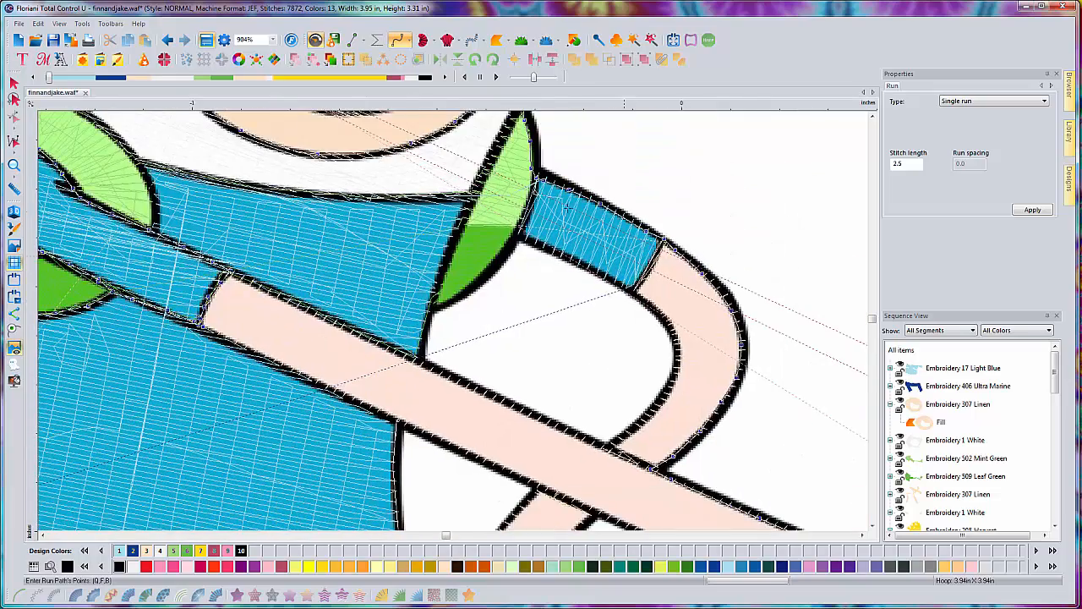
key("Left")
key("Left")
key("Left")
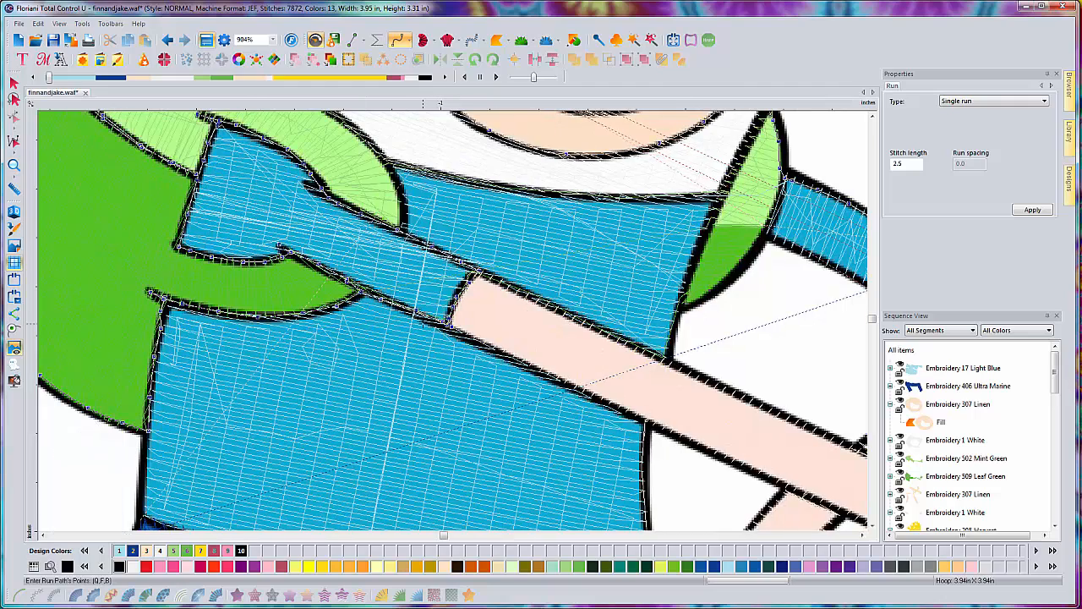
key("Right")
key("Up")
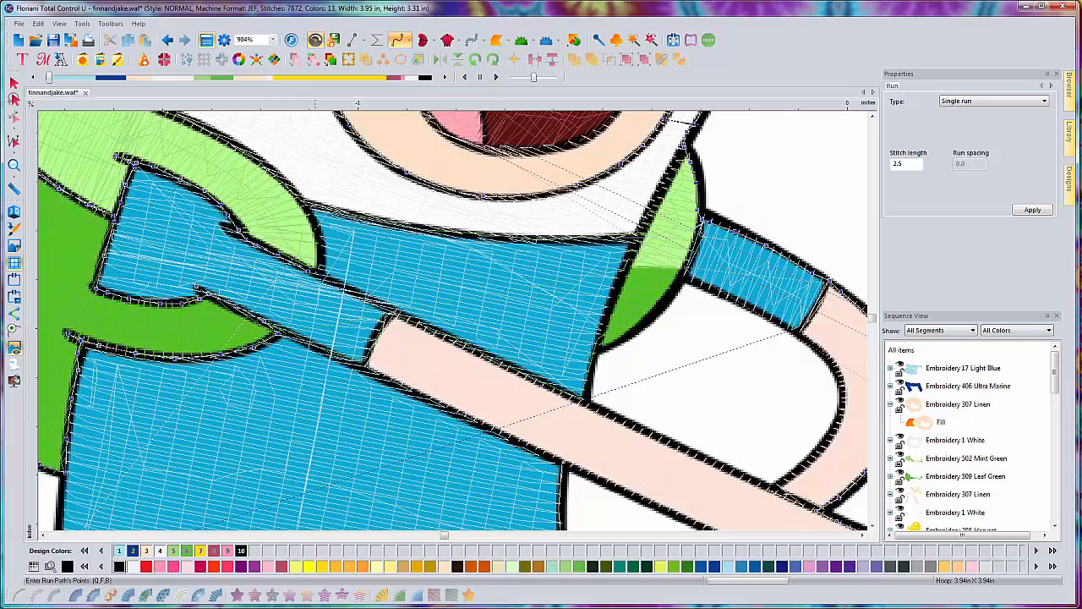
Continue the run line around the light green strap, along the hood's lower side edge and along the hood's neckline.
key("Left")
key("Up")
key("Up")
key("Up")
key("Up")
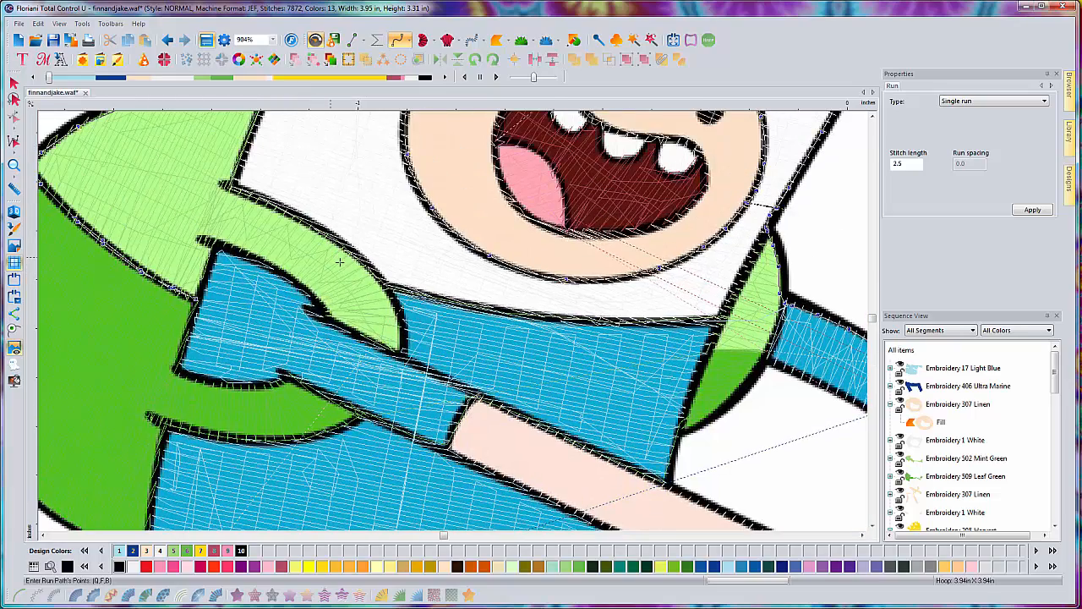
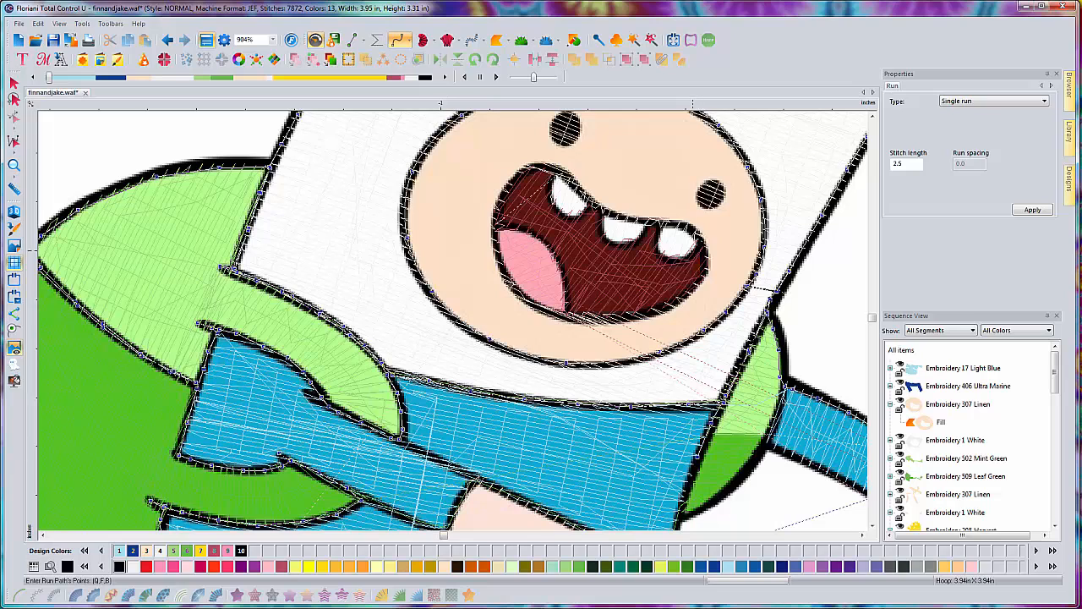
Continue the run line along the far strap, the shirt's side, and the far sleeve and arm to the crossing forearm.
scroll(453, 321, "down", 3)
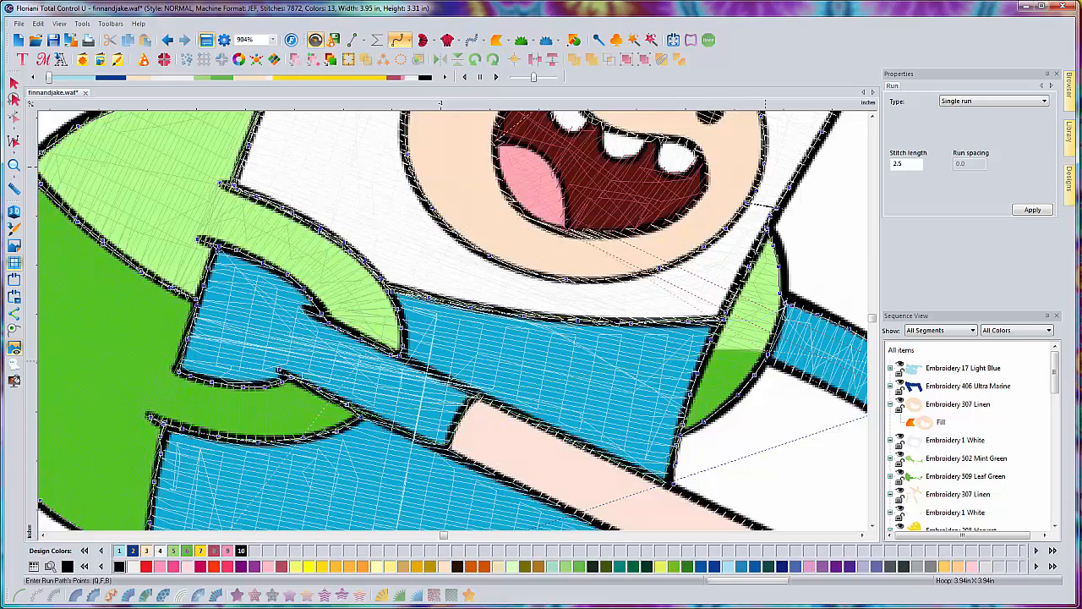
scroll(745, 279, "down", 5)
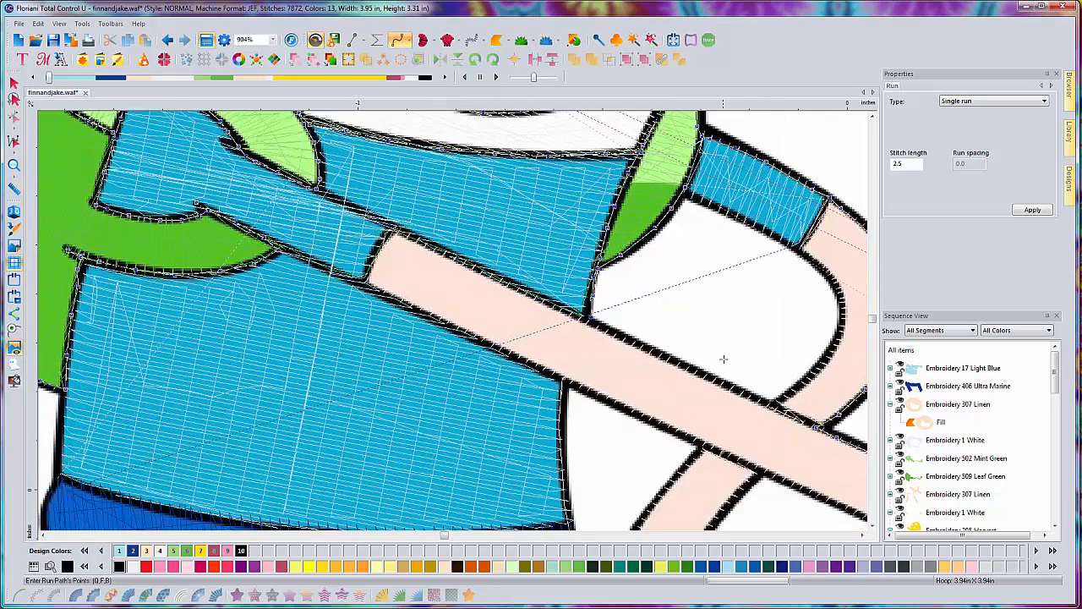
scroll(718, 350, "up", 3)
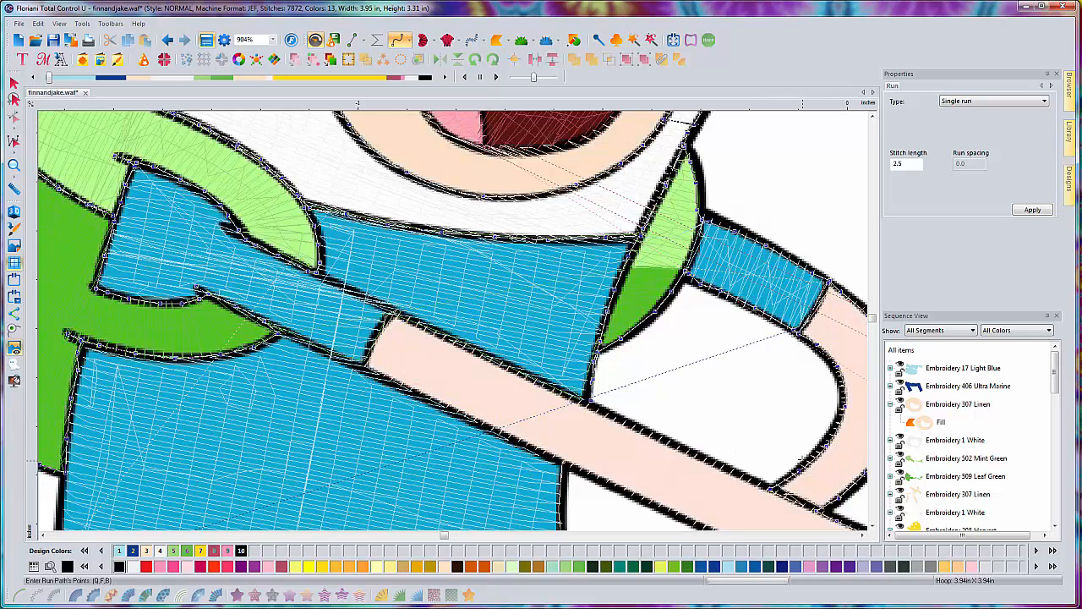
scroll(790, 442, "down", 3)
scroll(778, 423, "right", 2)
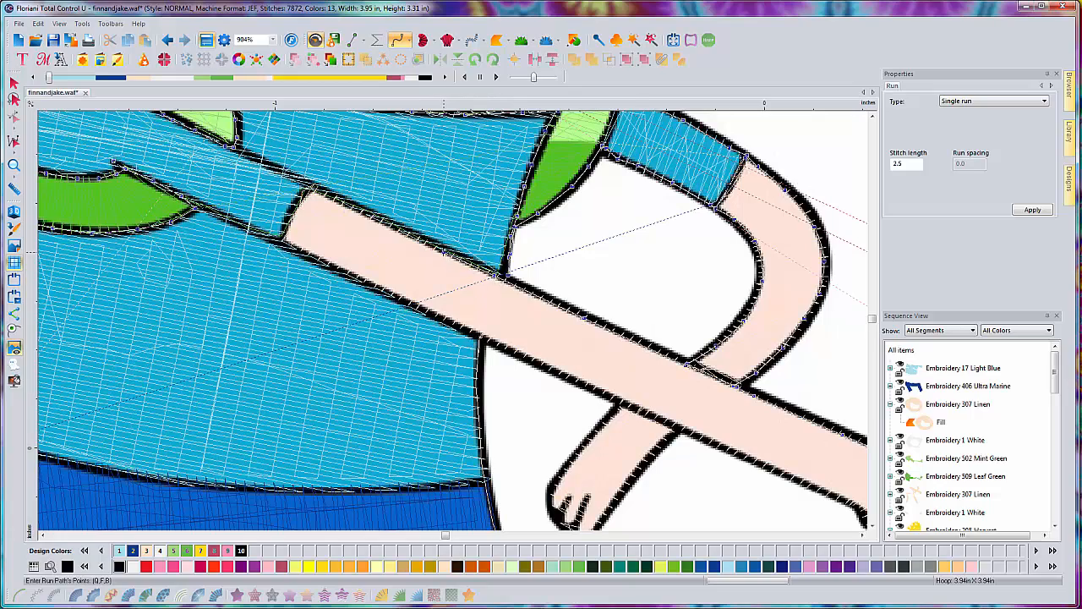
Continue the run line from the crossing forearm down the shirt's right side to the waistline.
left_click_drag(313, 212, 568, 325)
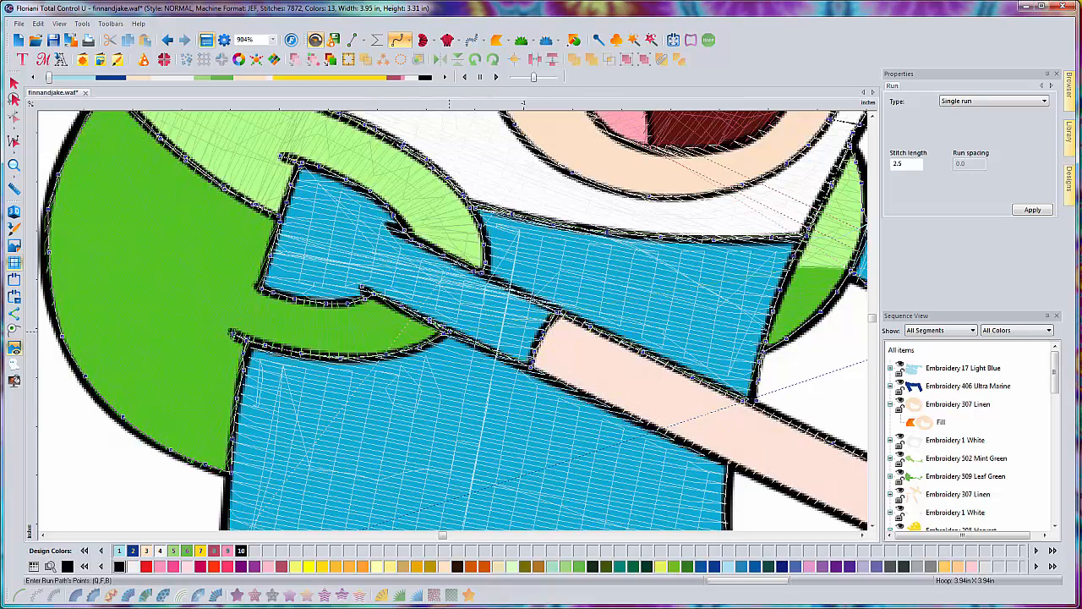
key("Right")
key("Right")
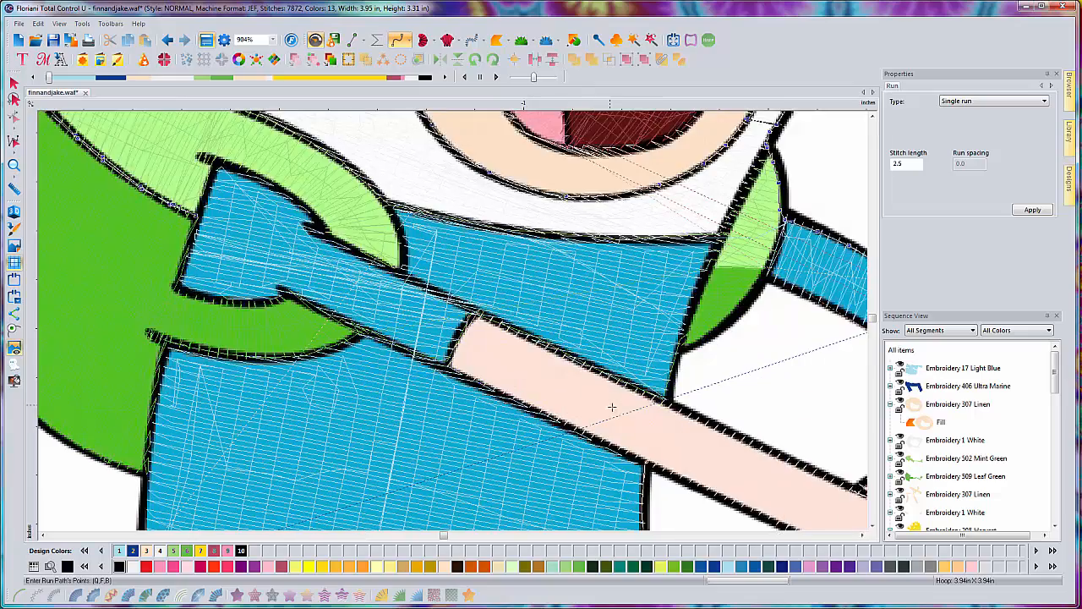
key("Down")
key("Right")
key("Down")
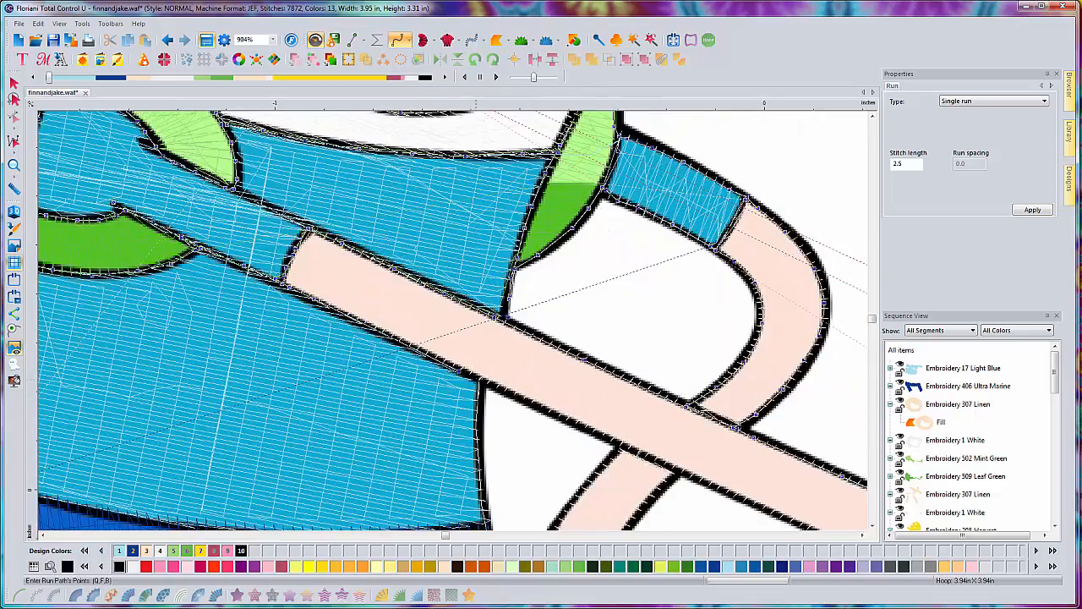
key("Left")
key("Down")
key("Down")
key("Down")
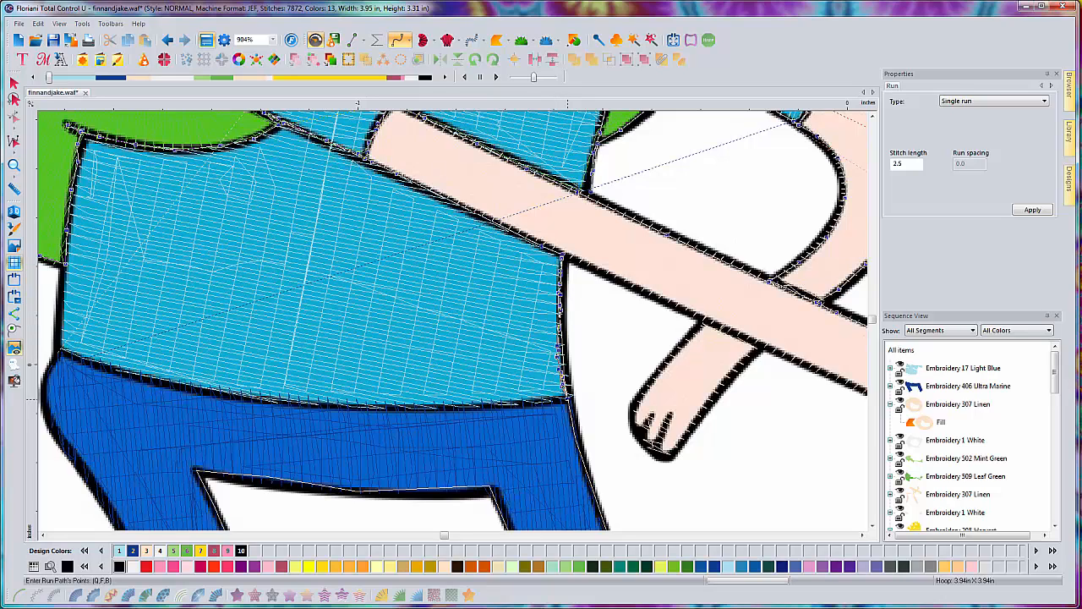
scroll(582, 406, "left", 2)
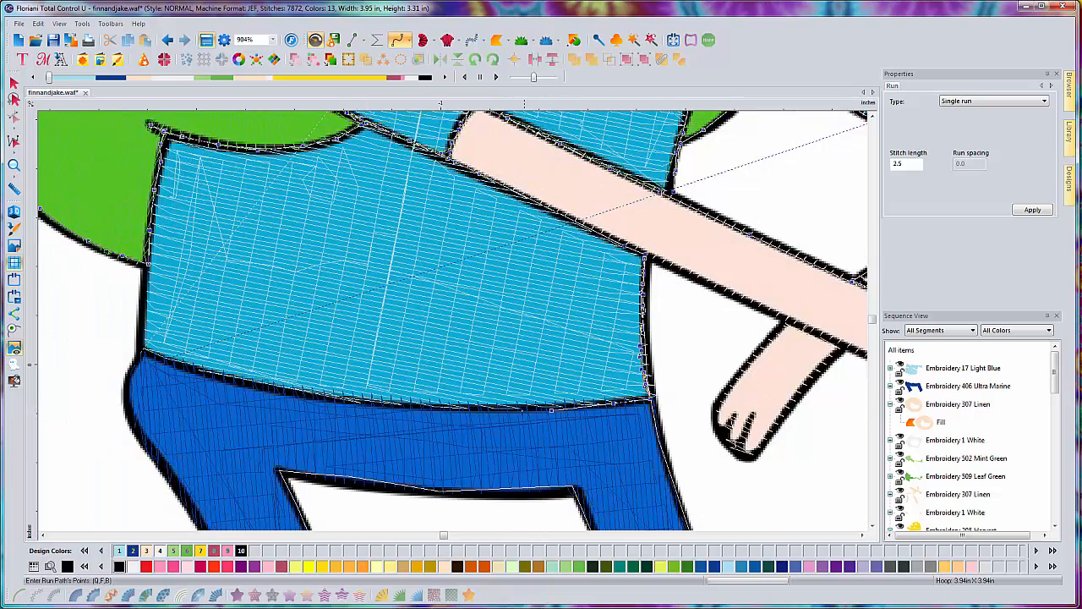
Trace the run line along the waistline between shirt and trousers to the shirt's lower left corner.
left_click(423, 407)
left_click(361, 401)
left_click(310, 395)
left_click(250, 380)
left_click(213, 371)
left_click(179, 364)
left_click(152, 355)
left_click(140, 351)
Continue the run line around the hip bulge at the upper left of the trousers.
key("Left")
key("Left")
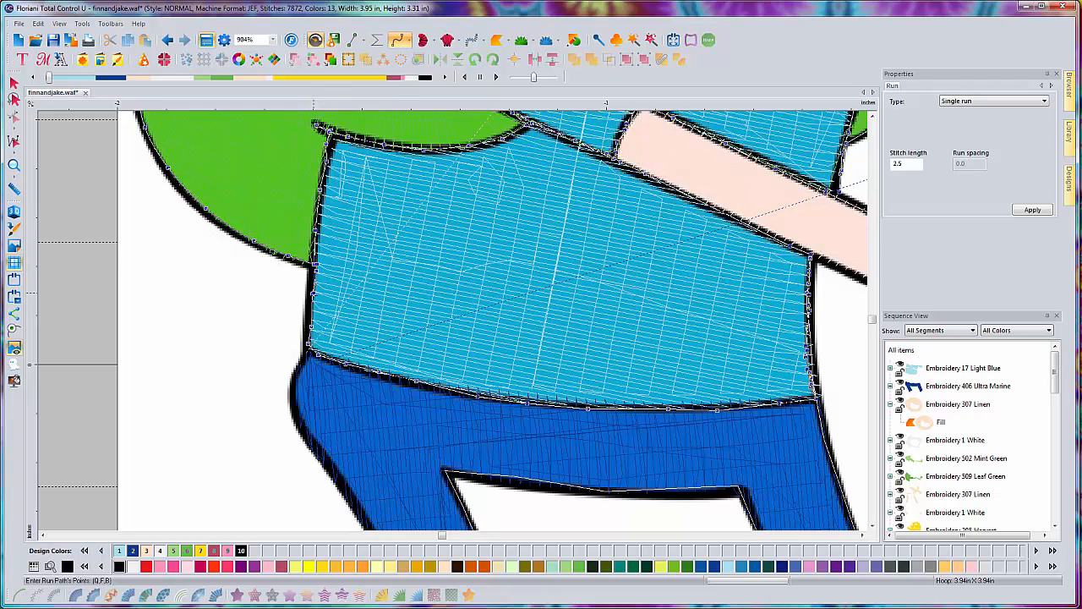
left_click(300, 364)
left_click(296, 377)
left_click(294, 389)
left_click(292, 401)
left_click(293, 411)
left_click(305, 430)
Trace the run line down the outer edge of the left trouser leg and around the cuff's lower corner.
key("Left")
key("Left")
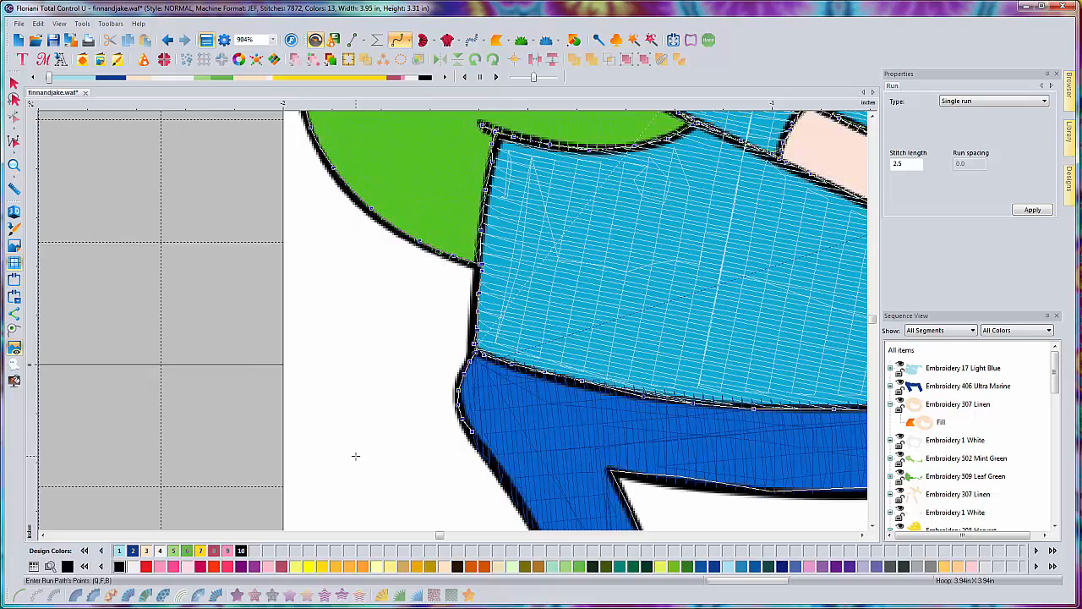
key("Down")
key("Right")
key("Right")
key("Down")
key("Down")
key("Right")
key("Right")
key("Down")
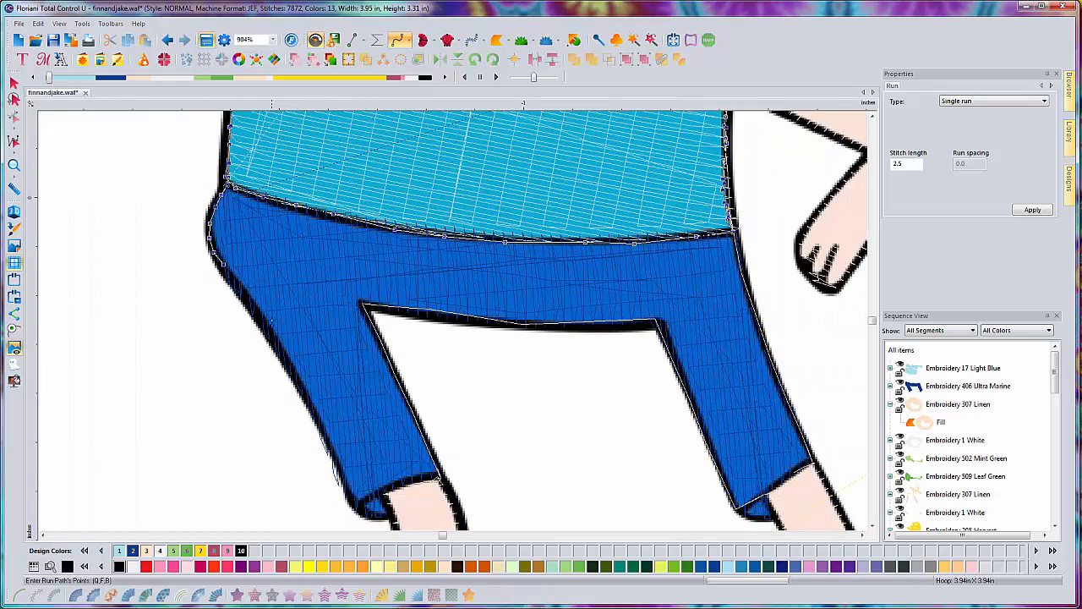
left_click(255, 315)
left_click(296, 379)
left_click(309, 408)
left_click(323, 437)
left_click(333, 463)
left_click(343, 485)
left_click(349, 499)
left_click(361, 516)
left_click(377, 523)
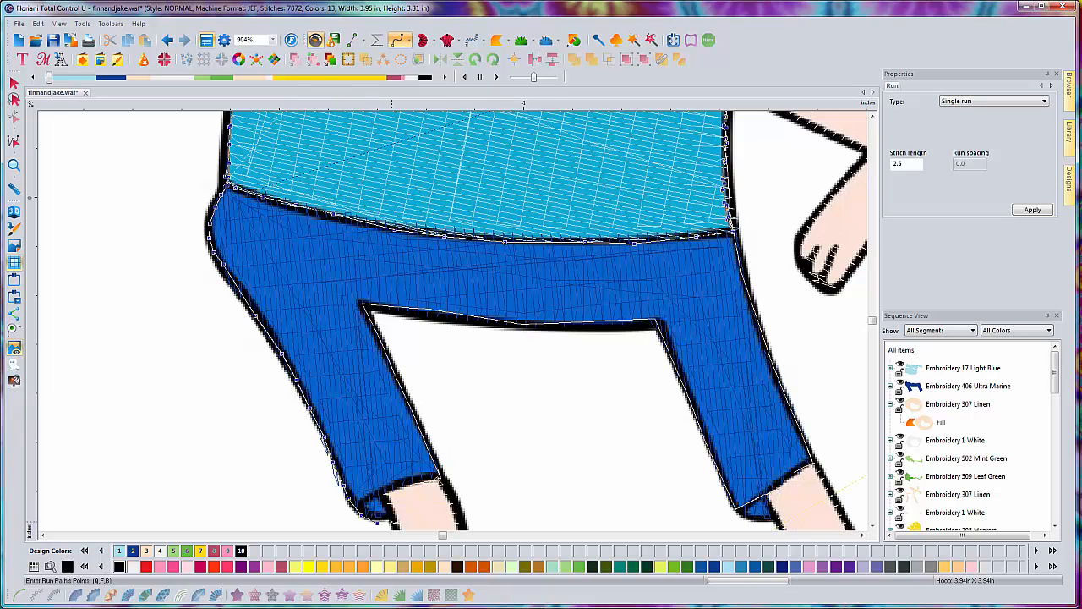
Outline the left trouser leg's folded cuff and carry the run line across its hem to the inner edge.
left_click(390, 516)
left_click(396, 518)
left_click(371, 513)
left_click(361, 510)
left_click(359, 514)
left_click(357, 508)
left_click(364, 498)
left_click(378, 491)
left_click(395, 484)
left_click(414, 478)
left_click(431, 477)
left_click(437, 478)
left_click(443, 476)
left_click(440, 469)
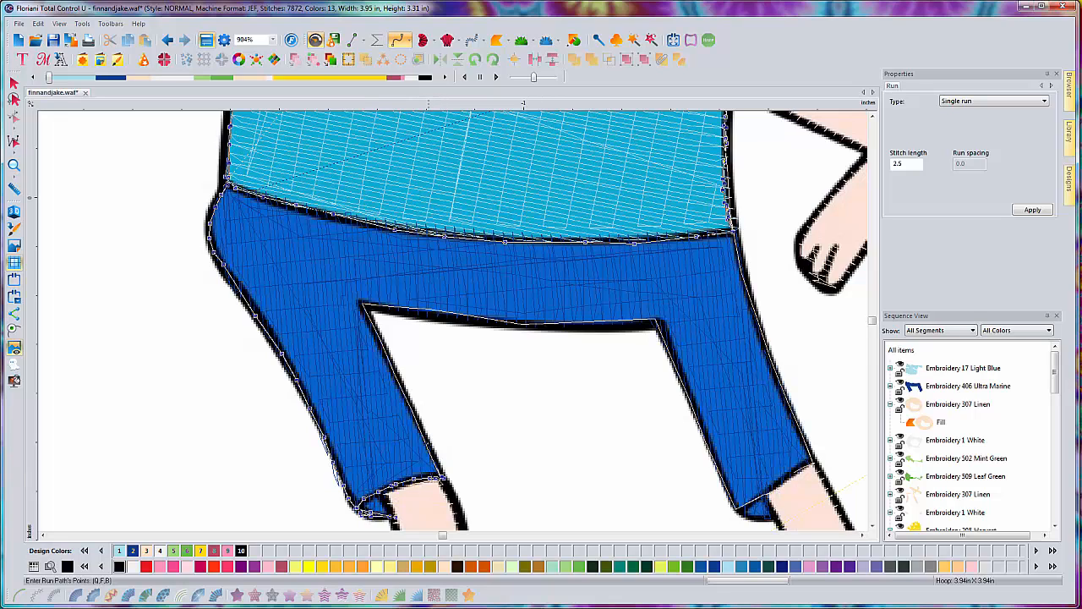
Continue the run line up the left leg's inner edge, across the crotch and down the right leg's inner edge to its cuff.
left_click(410, 404)
left_click(382, 341)
left_click(362, 304)
left_click(415, 307)
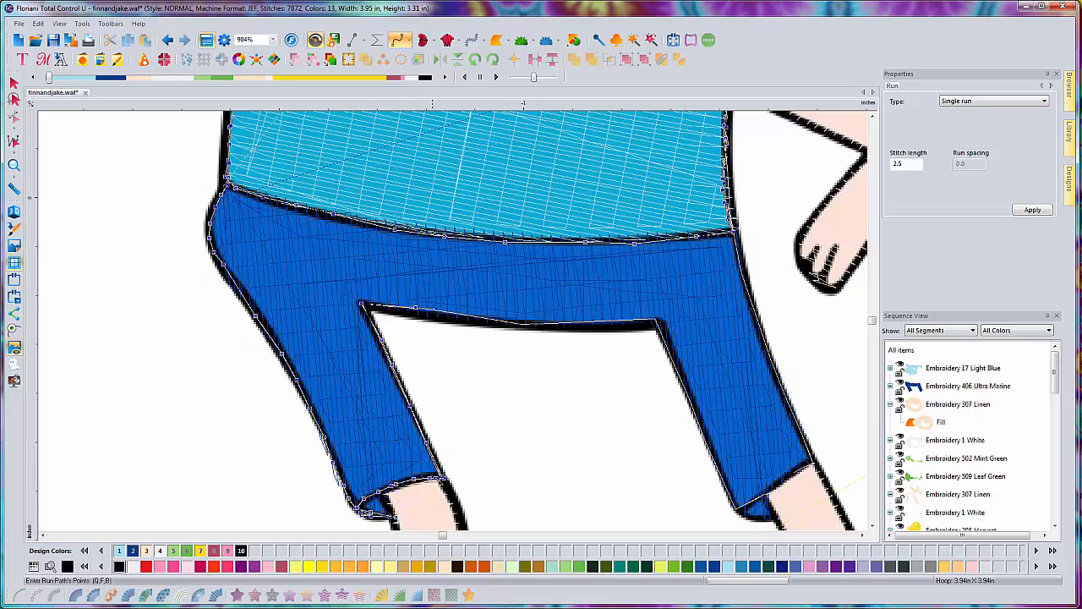
left_click(444, 312)
left_click(494, 319)
left_click(529, 323)
left_click(633, 320)
left_click(699, 423)
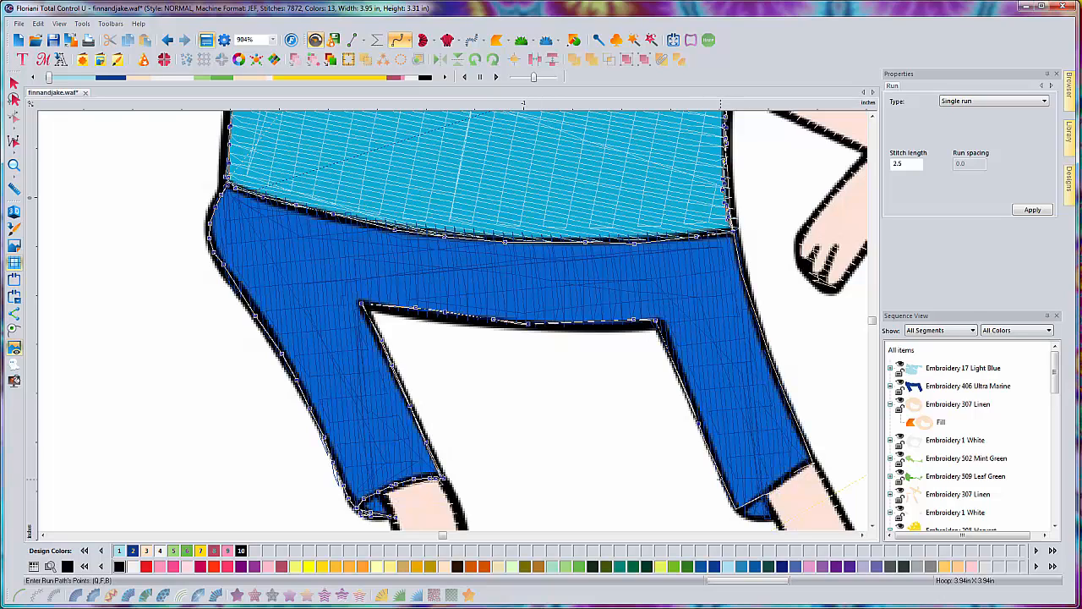
left_click(734, 509)
left_click(761, 499)
Retrace the run line back up the right leg, across the crotch and down to the left trouser cuff.
left_click(657, 321)
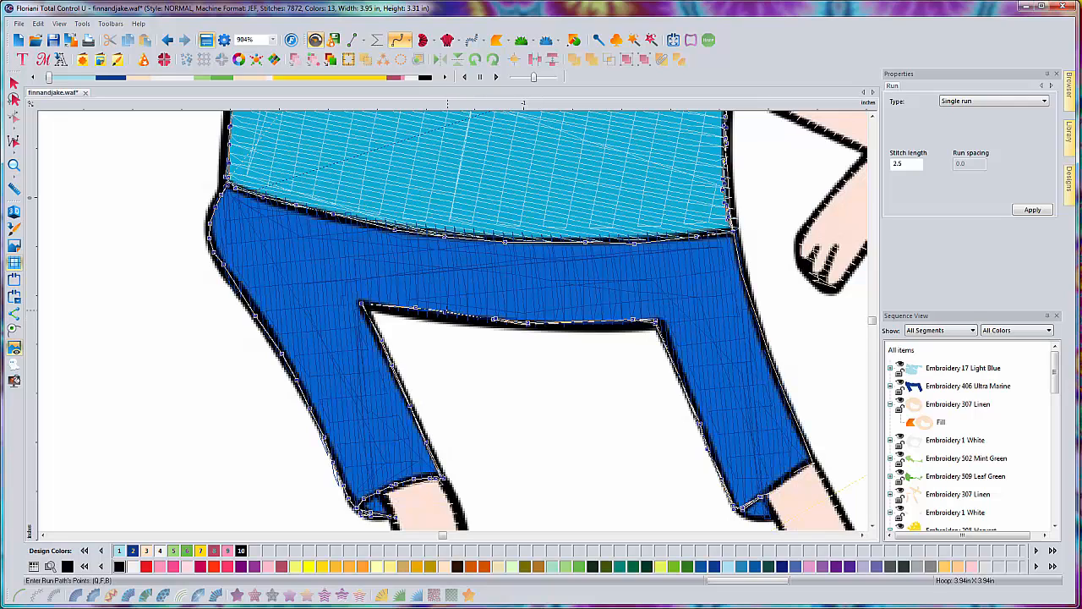
left_click(363, 304)
left_click(381, 339)
left_click(393, 365)
left_click(410, 402)
left_click(428, 440)
left_click(442, 476)
Continue the run line down the inner edge of the bare left leg to the white sock.
scroll(450, 486, "down", 1)
scroll(450, 486, "down", 1)
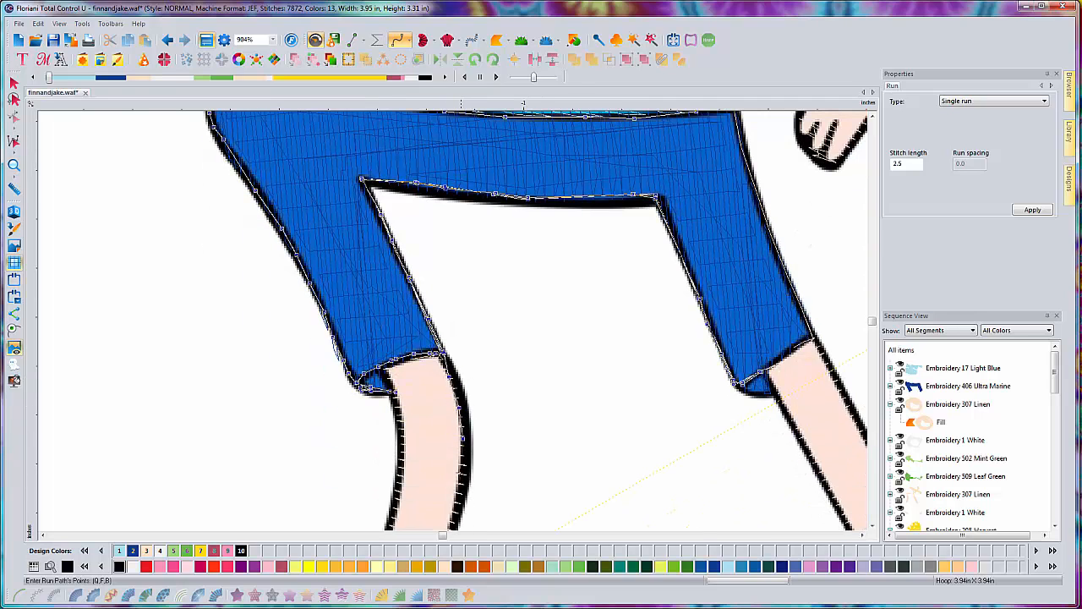
scroll(450, 449, "down", 2)
scroll(451, 449, "down", 1)
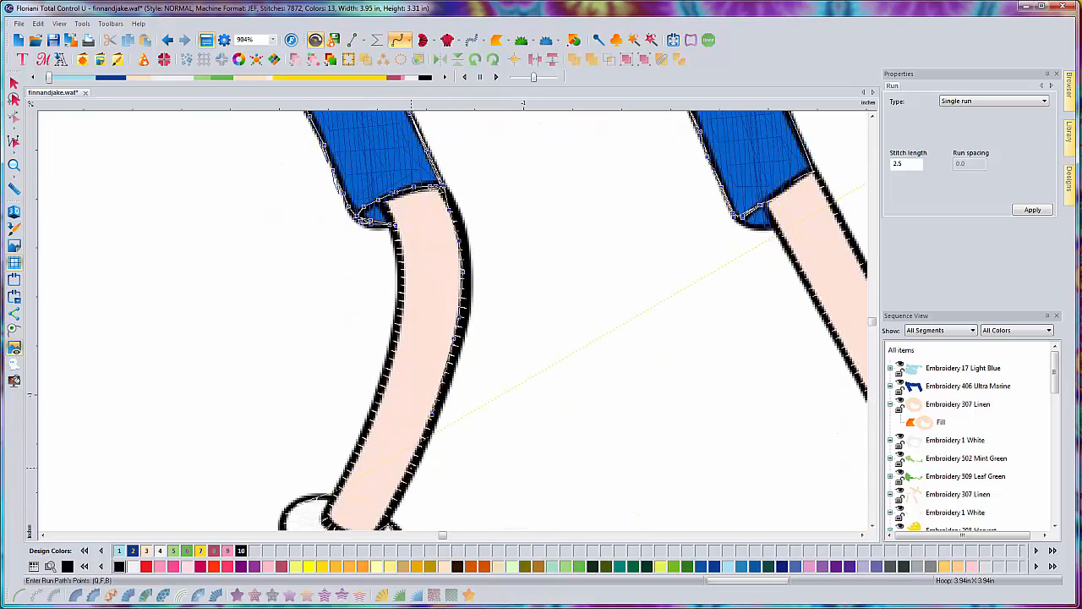
scroll(423, 448, "down", 2)
scroll(502, 394, "down", 1)
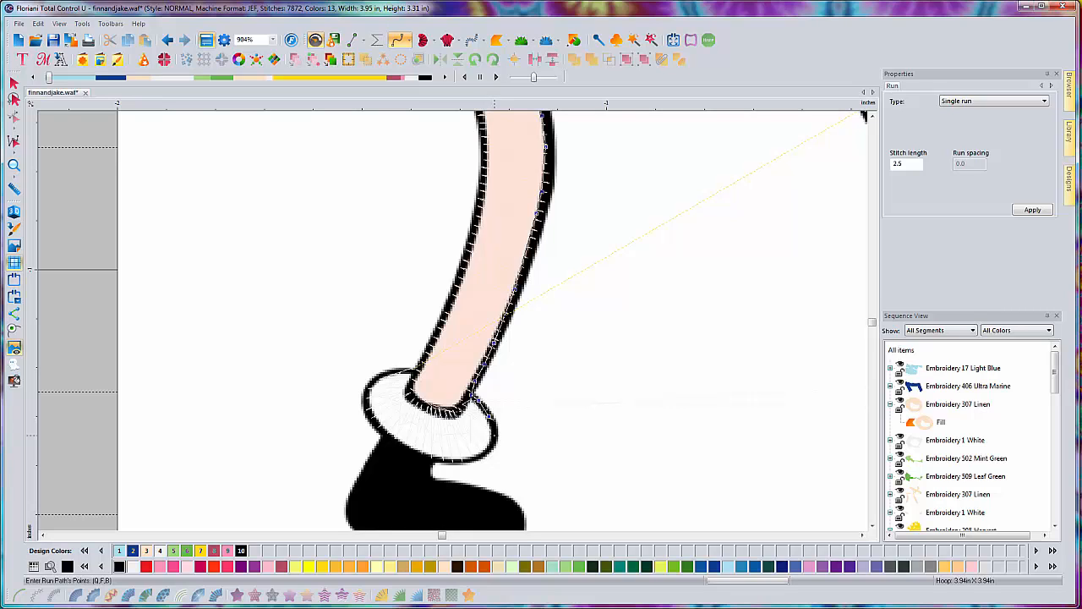
Trace the run line around the outer outline of the left leg's white sock back to the leg.
left_click(495, 436)
left_click(489, 451)
left_click(466, 459)
left_click(435, 456)
left_click(402, 442)
left_click(378, 425)
left_click(367, 407)
left_click(371, 387)
left_click(396, 372)
left_click(415, 372)
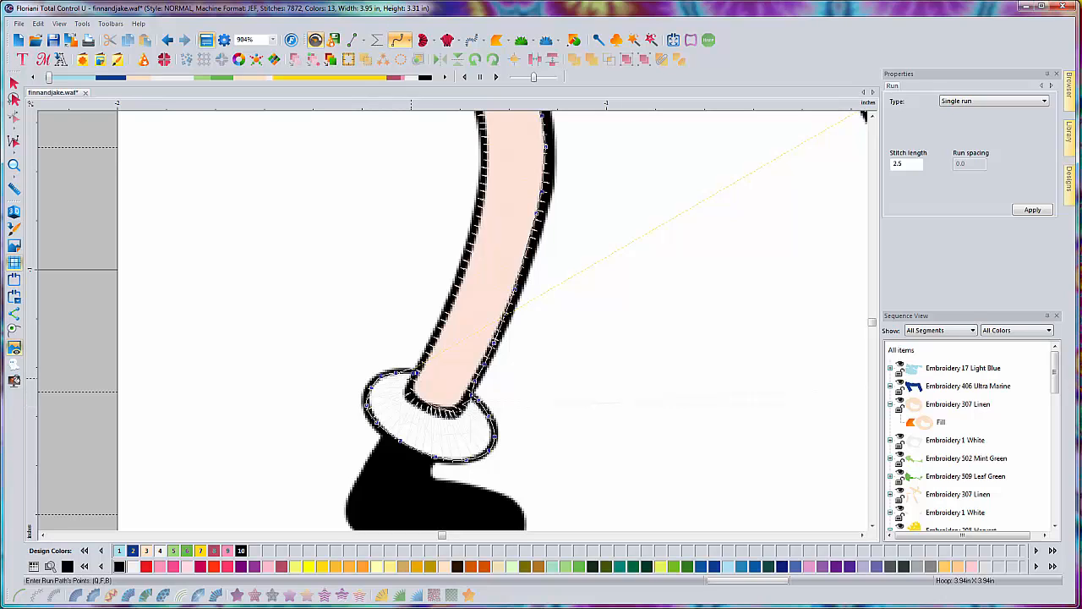
Trace the sock's top opening around the leg, then finish the run line at the sock's edge above the shoe.
left_click(433, 410)
left_click(445, 413)
left_click(453, 412)
left_click(459, 407)
left_click(466, 396)
left_click(471, 391)
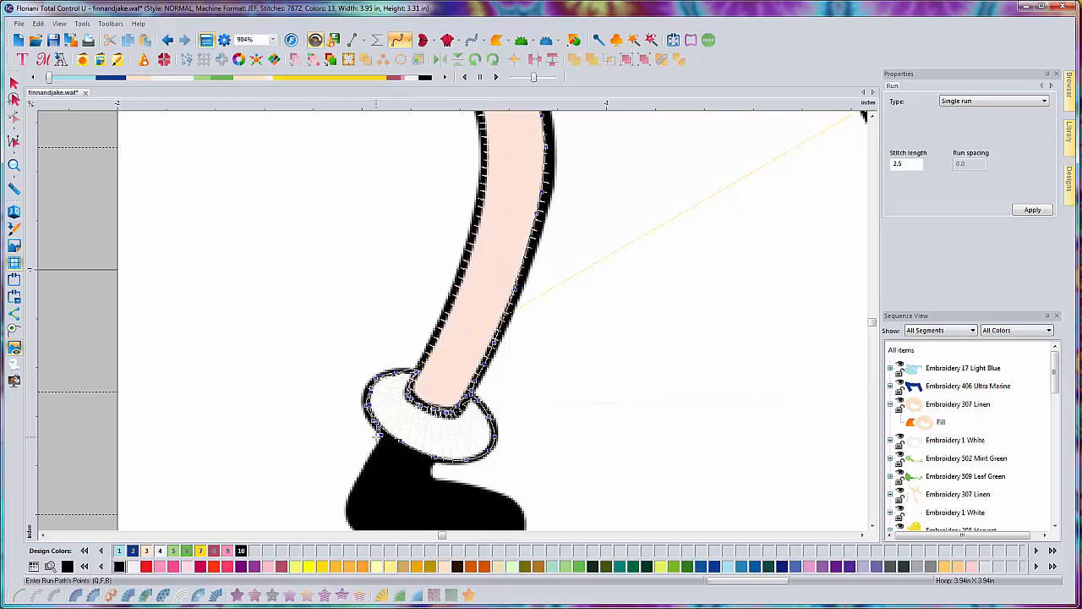
key("Return")
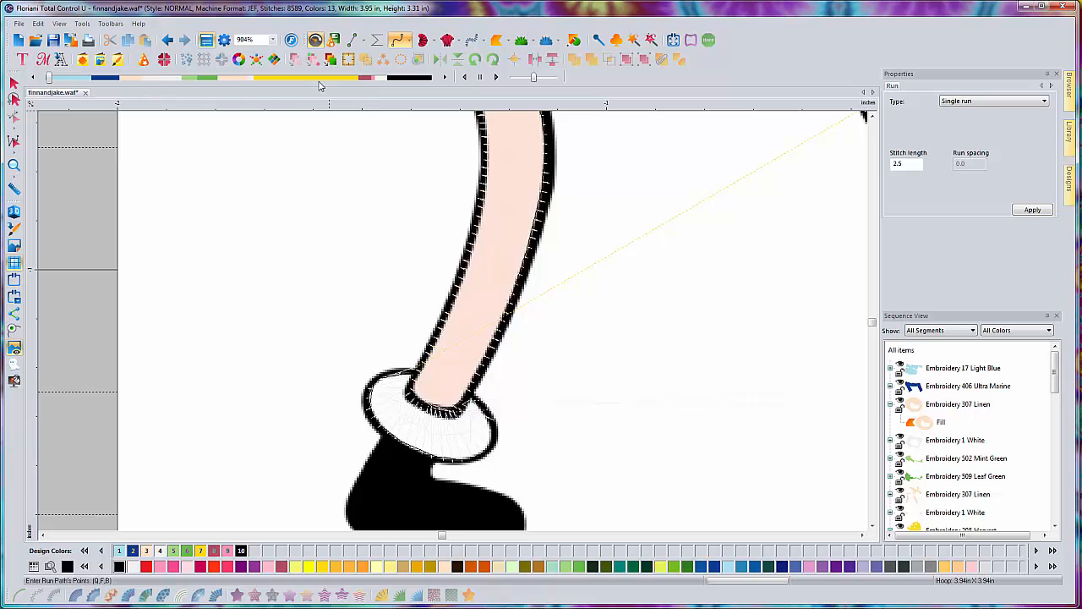
Outline the black left shoe as a closed Satin Stitch shape up to the sock's lower edge.
scroll(507, 181, "down", 2)
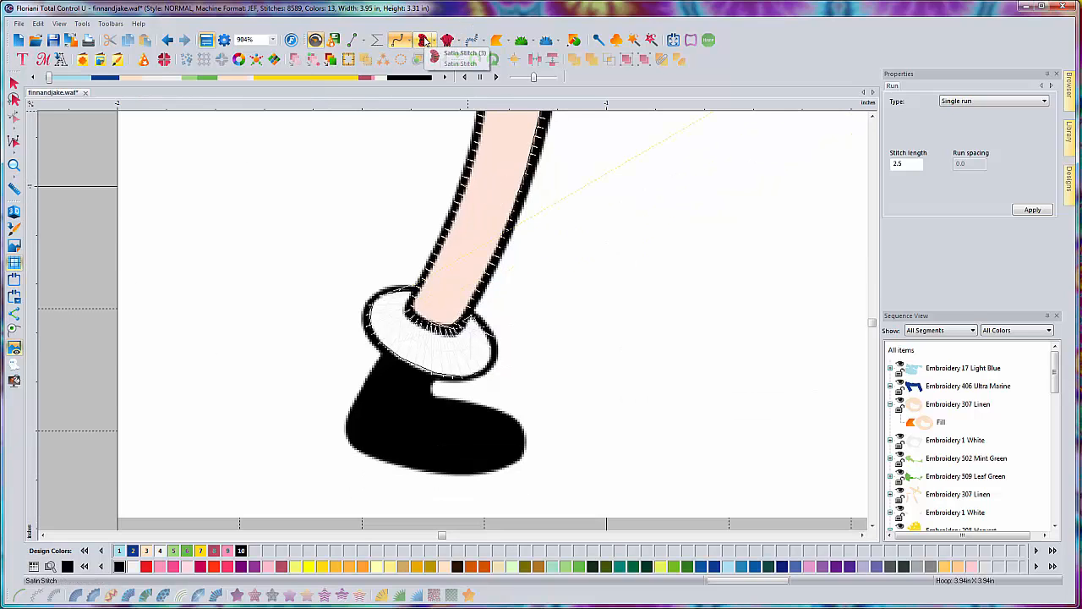
left_click(425, 40)
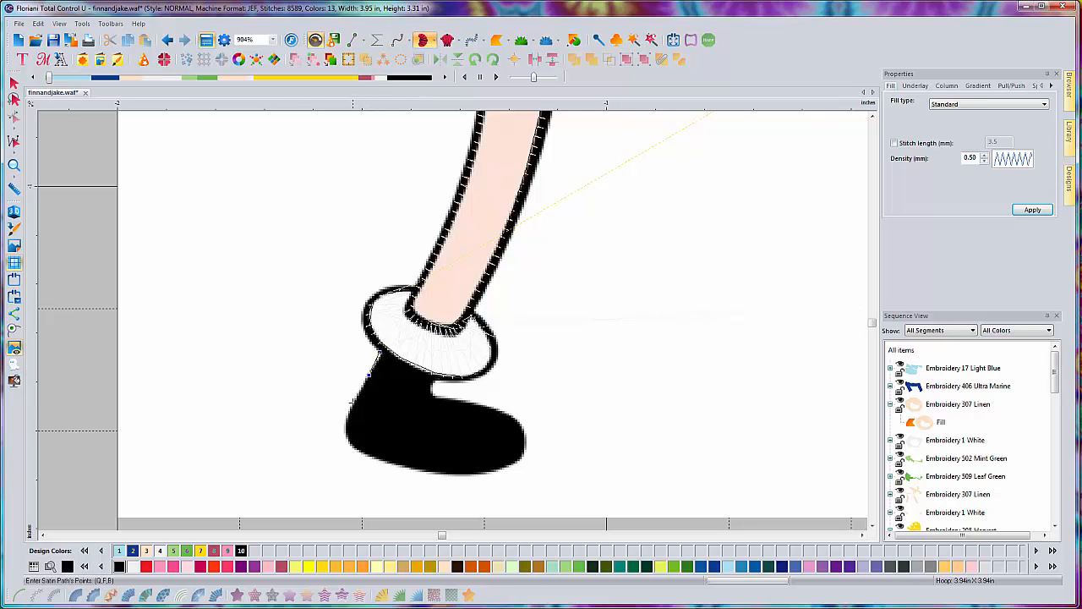
left_click(354, 404)
left_click(345, 430)
left_click(356, 450)
left_click(405, 469)
left_click(457, 475)
left_click(502, 471)
left_click(522, 459)
left_click(526, 436)
left_click(458, 399)
left_click(442, 398)
left_click(429, 395)
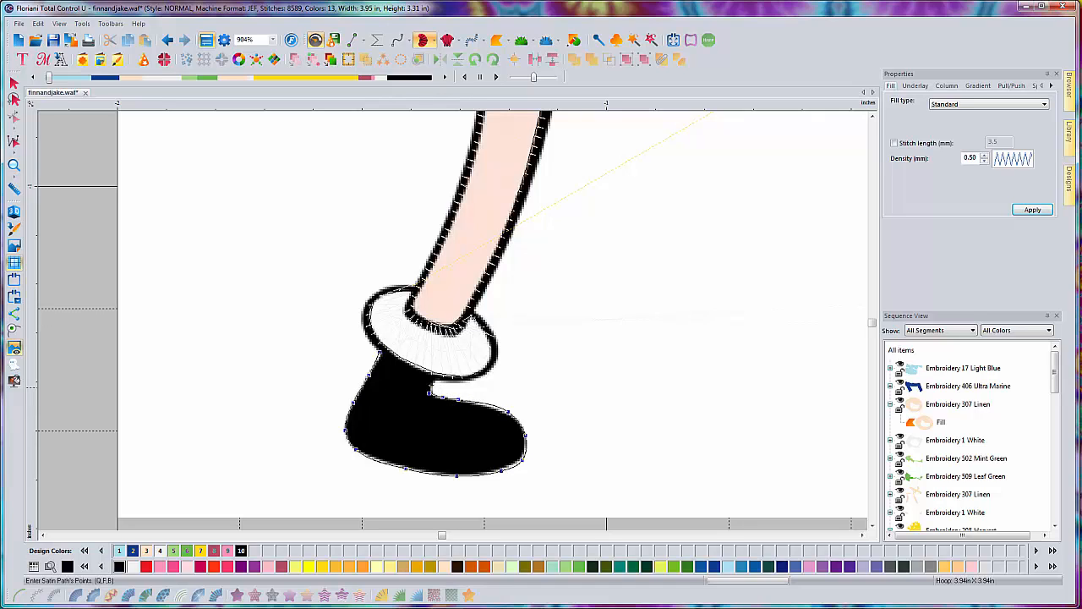
left_click(433, 381)
left_click(433, 374)
left_click(381, 352)
key("Return")
Add three inclination lines across the shoe, set its entry and exit points at the sock, and check the stitches in 3D.
left_click(370, 376)
left_click(430, 385)
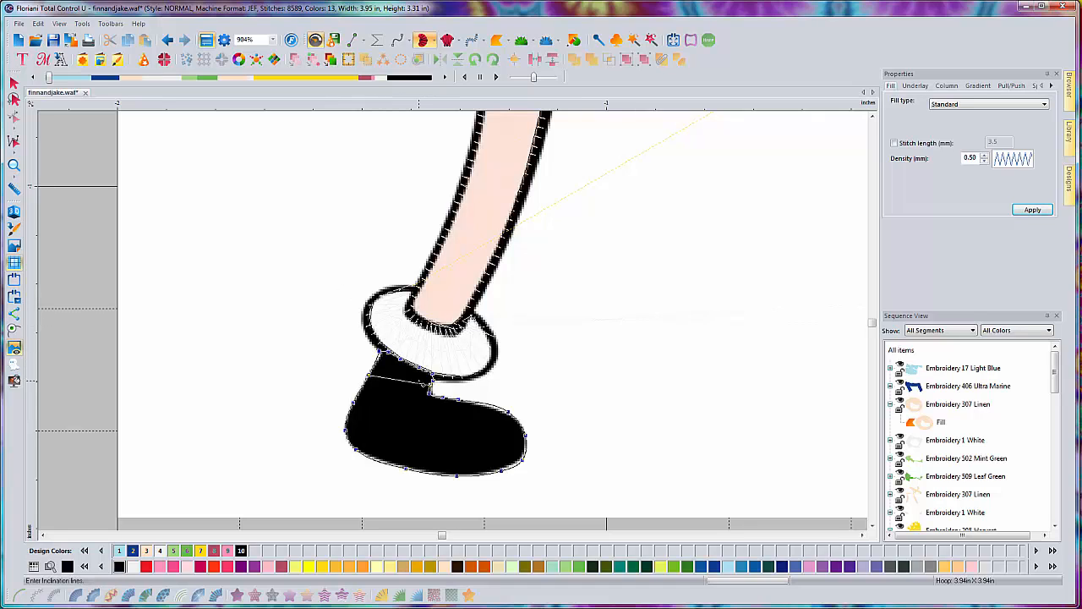
left_click(351, 443)
left_click(429, 395)
left_click(455, 477)
left_click(463, 401)
key("Return")
left_click(382, 354)
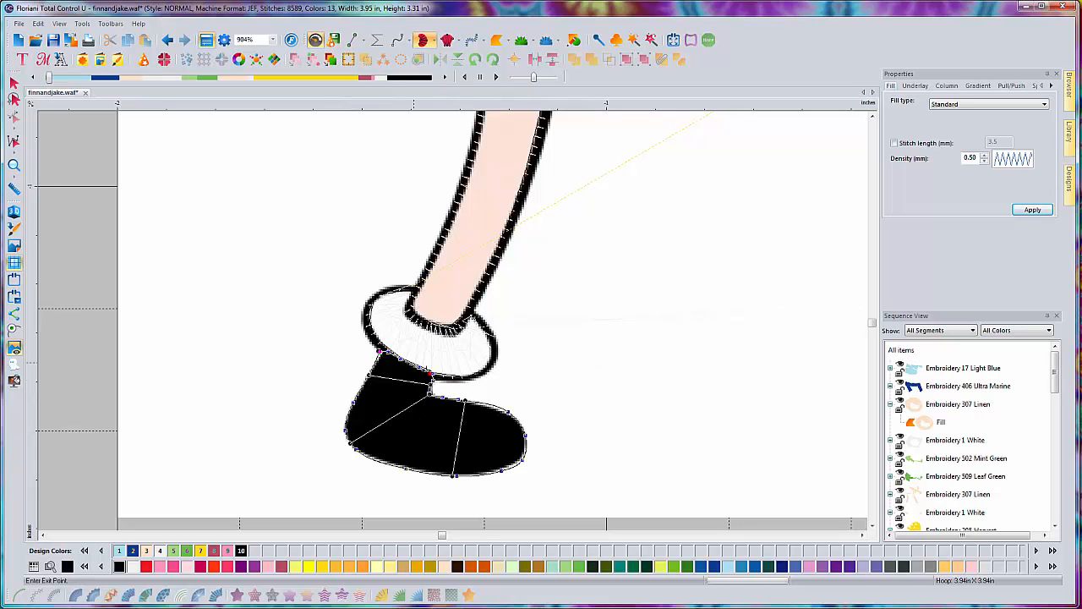
left_click(433, 378)
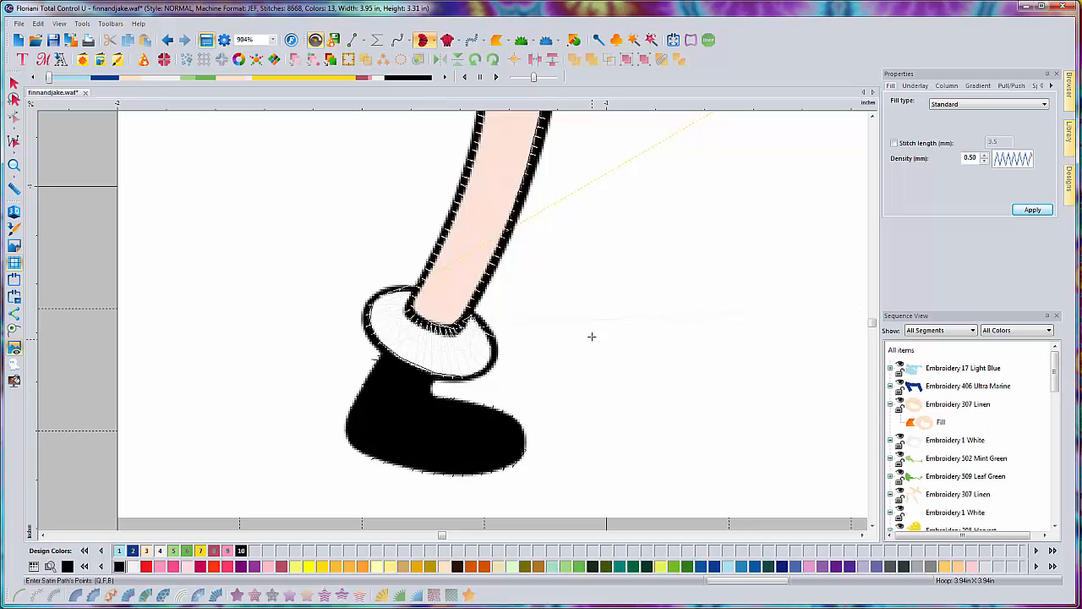
left_click(15, 213)
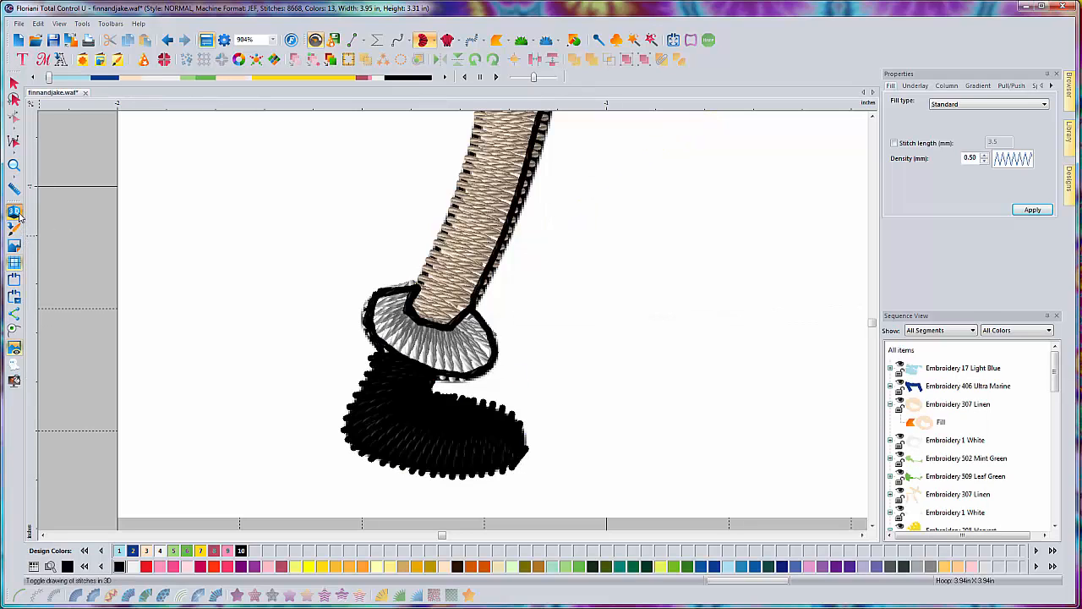
left_click(14, 213)
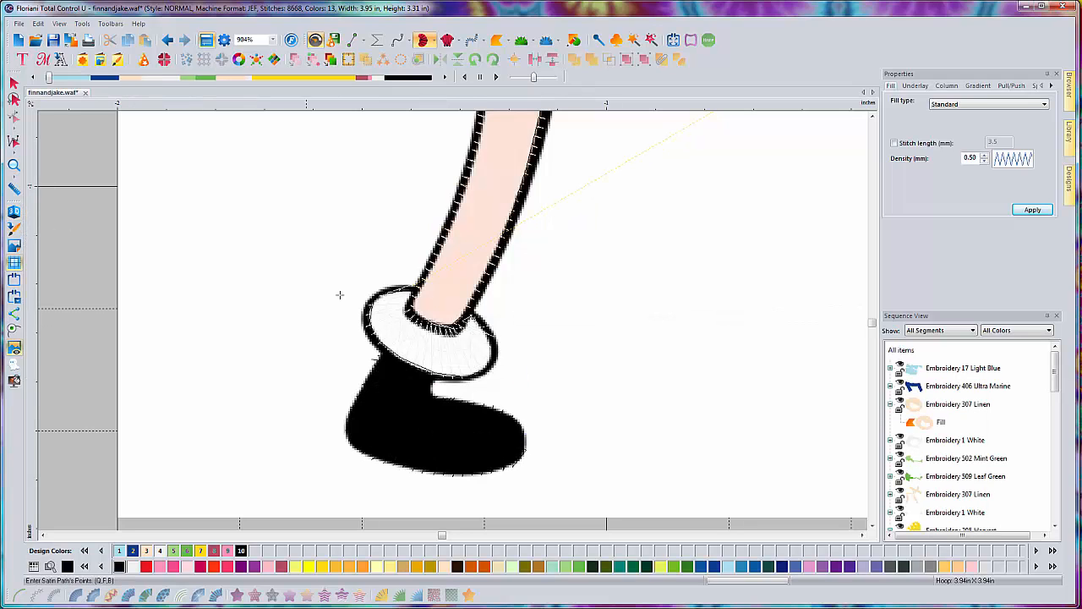
Start a new Run Stitch line at the shoe's exit point and trace the sock's lower right edge and top opening.
left_click(356, 42)
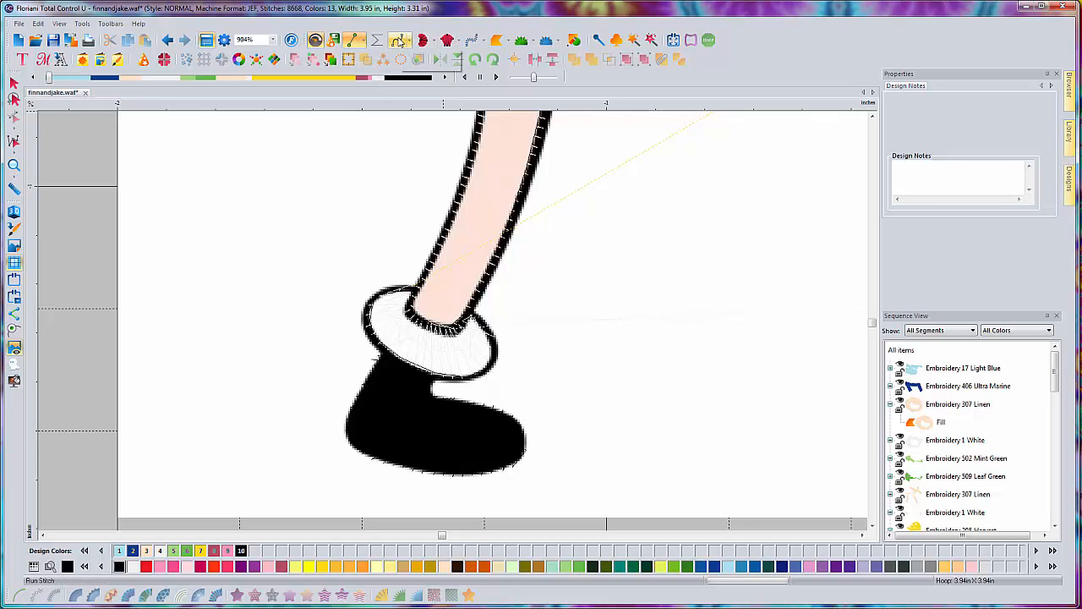
left_click(397, 39)
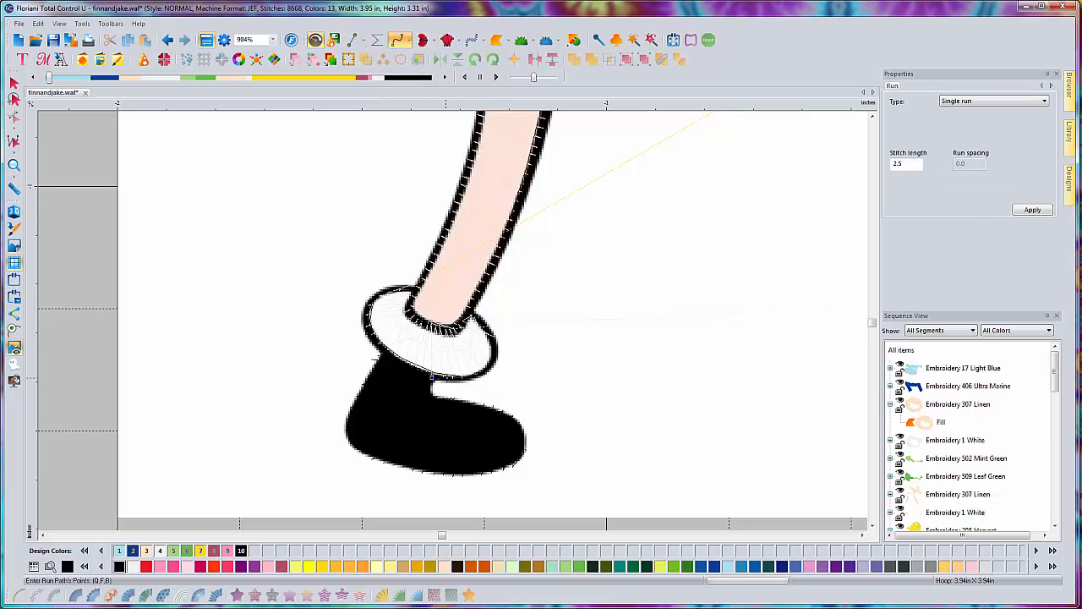
left_click(431, 377)
left_click(487, 372)
left_click(13, 212)
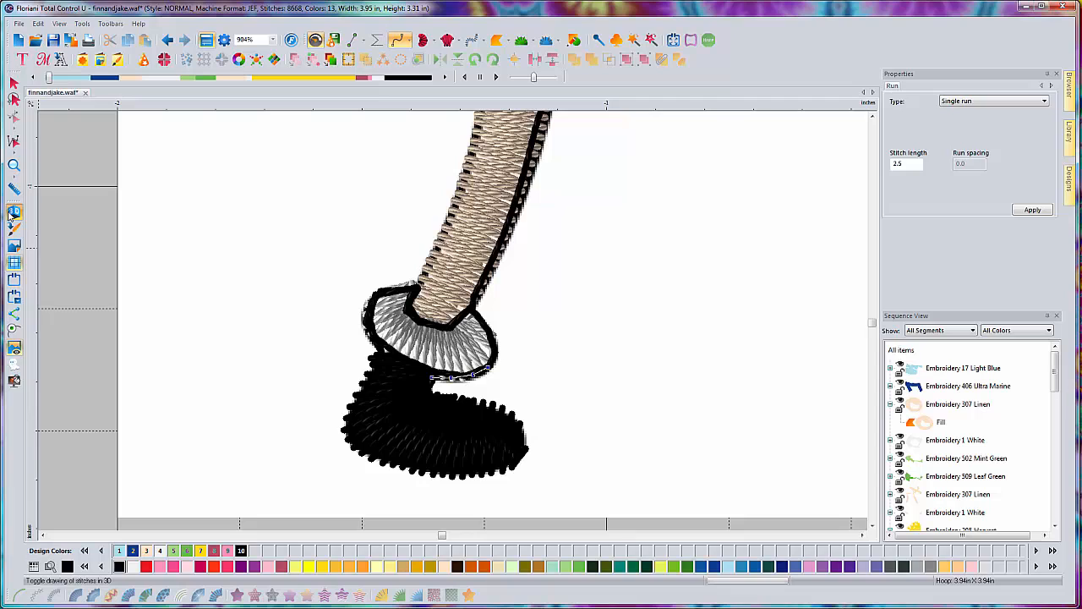
left_click(14, 212)
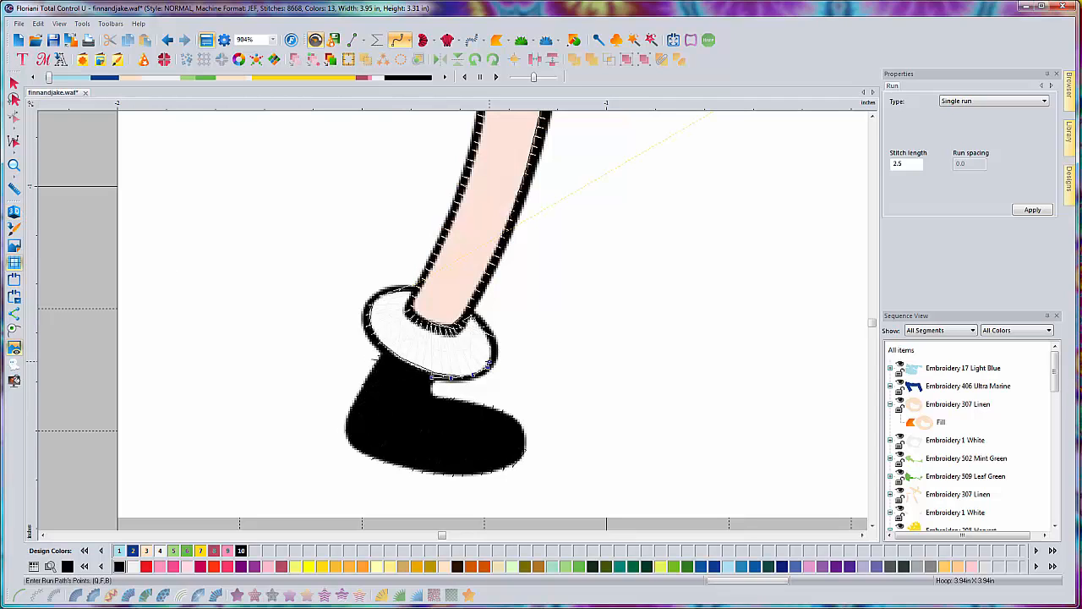
left_click(492, 345)
left_click(470, 313)
left_click(440, 326)
left_click(411, 311)
Continue the run line up the bare left leg's outer edge and across the hem of the trouser cuff.
left_click(451, 219)
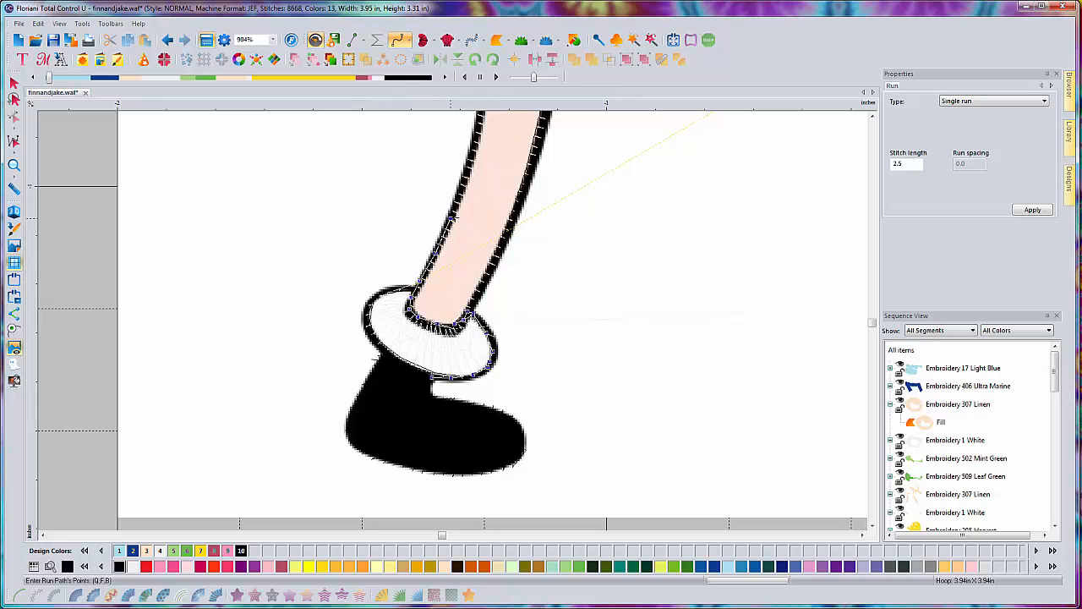
scroll(477, 219, "up", 3)
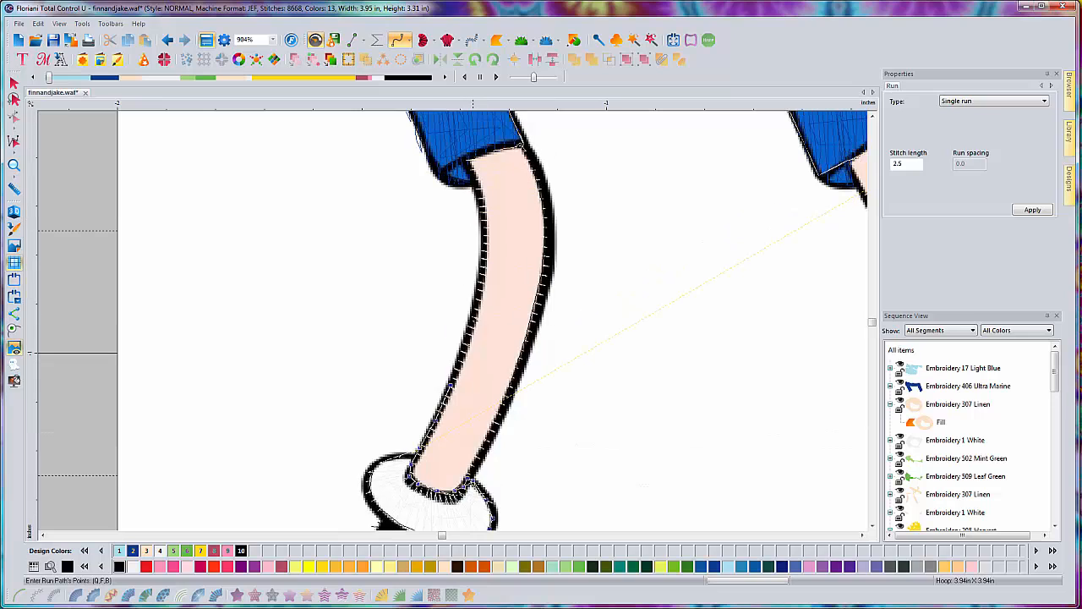
left_click(472, 322)
left_click(480, 288)
left_click(484, 258)
left_click(485, 230)
left_click(484, 209)
left_click(477, 187)
left_click(13, 213)
left_click(13, 212)
left_click(466, 159)
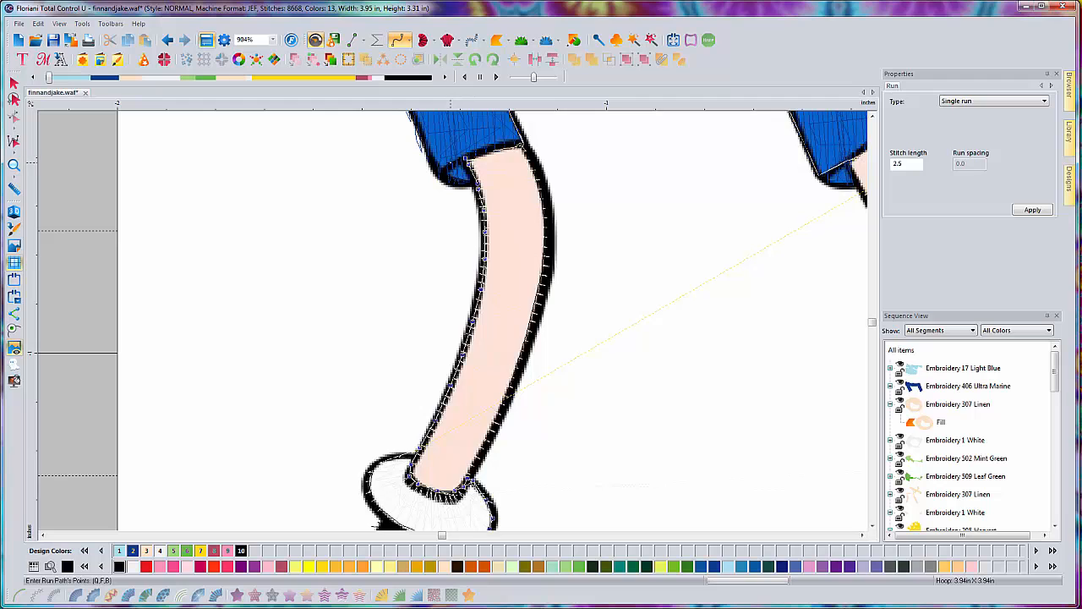
scroll(527, 336, "up", 5)
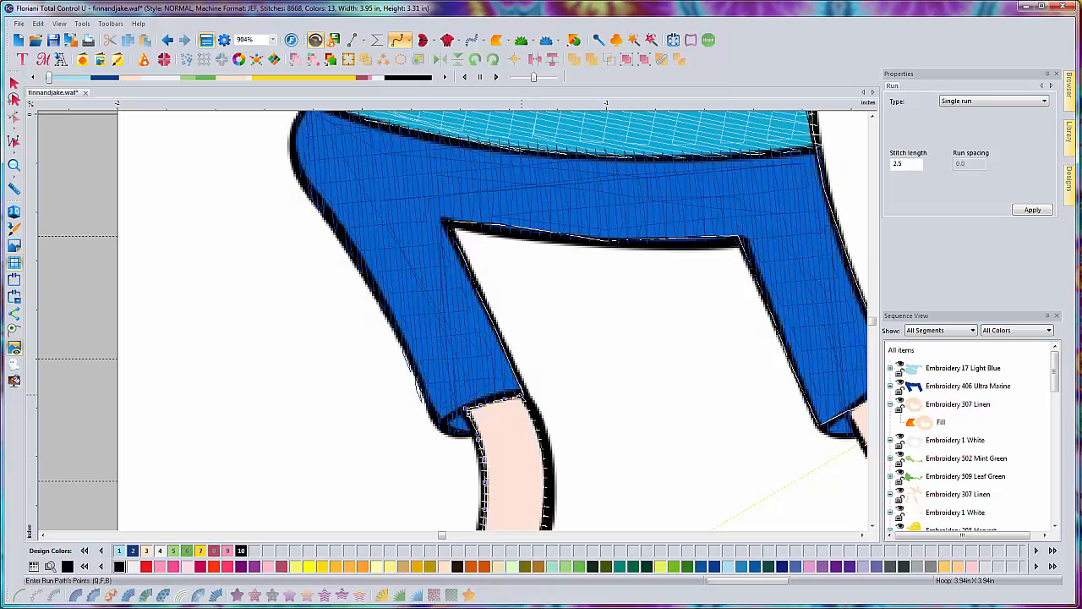
Continue the run line up the left trouser leg's inner edge, across the crotch and down the right trouser leg's inner edge.
left_click(504, 348)
left_click(477, 284)
left_click(444, 223)
left_click(526, 228)
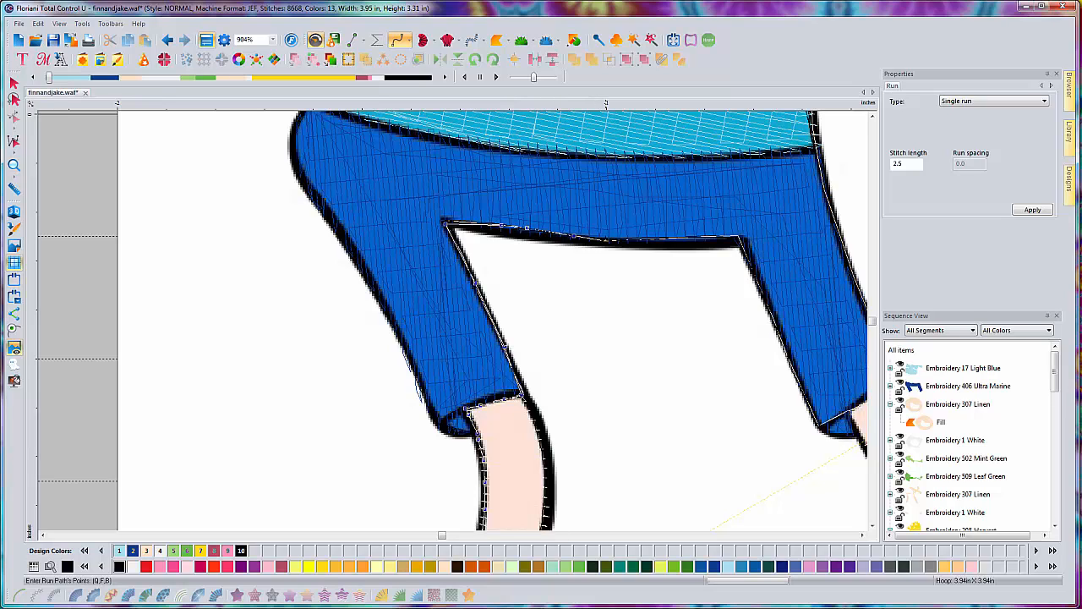
left_click(605, 240)
left_click(634, 240)
left_click(736, 238)
left_click(790, 360)
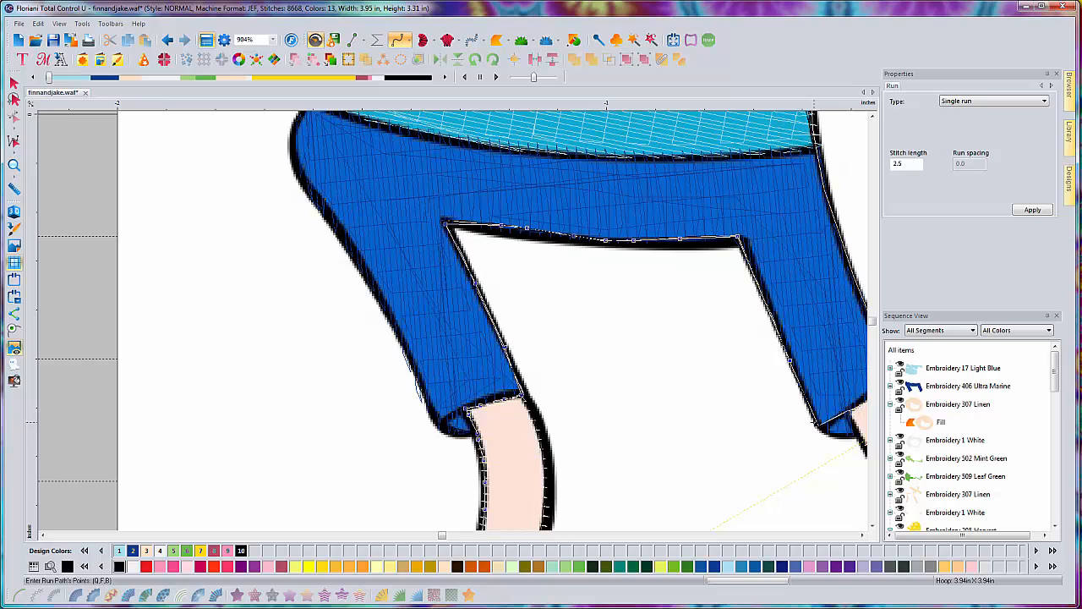
Trace the folded underside of the right trouser cuff up to the hem, checking the stitches in 3D.
scroll(818, 420, "right", 3)
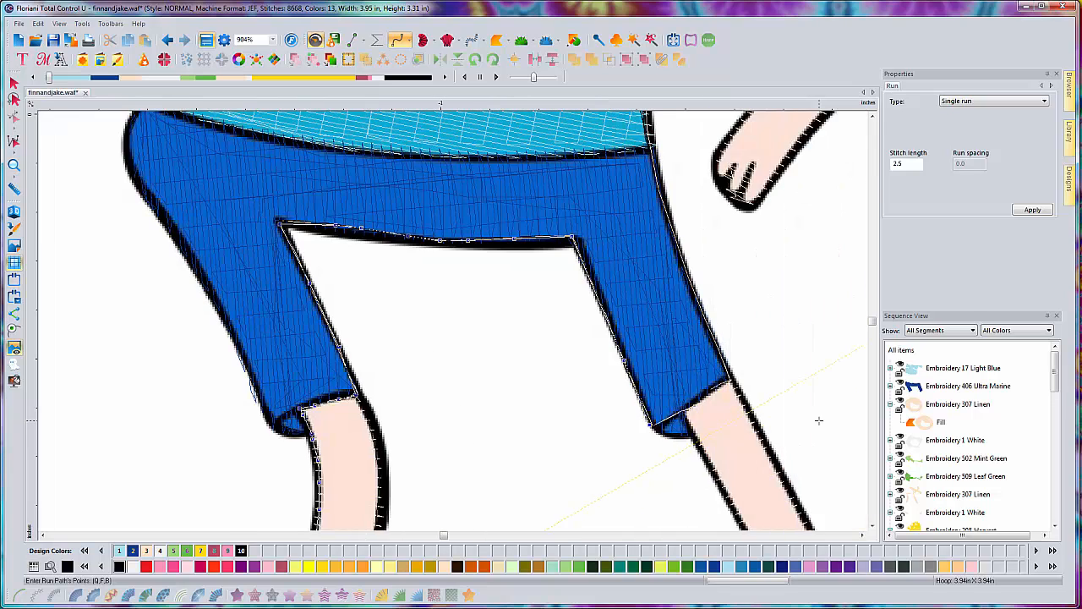
scroll(819, 420, "right", 1)
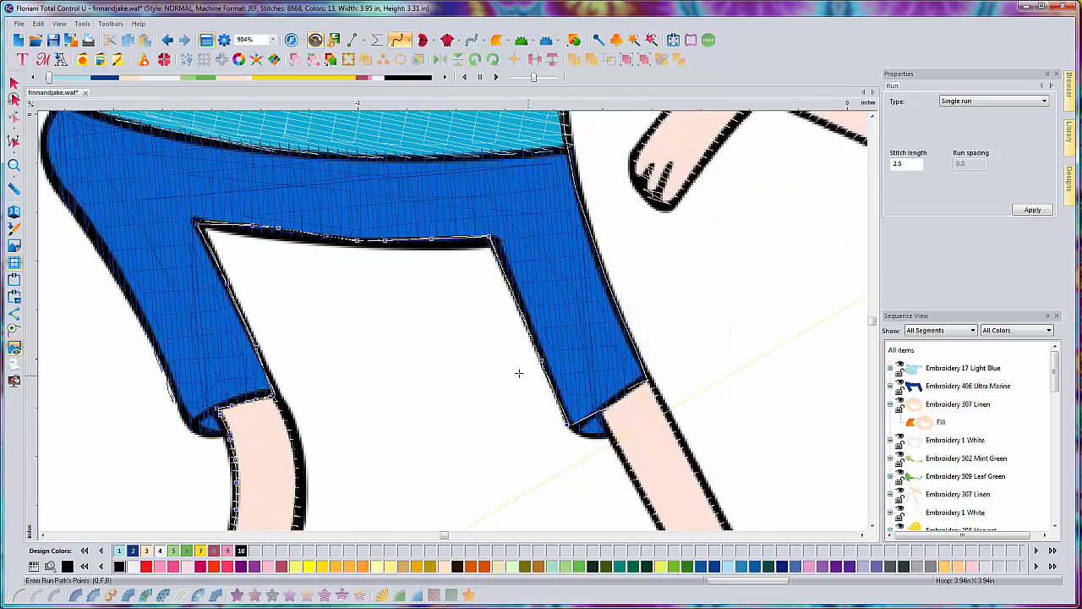
left_click(14, 213)
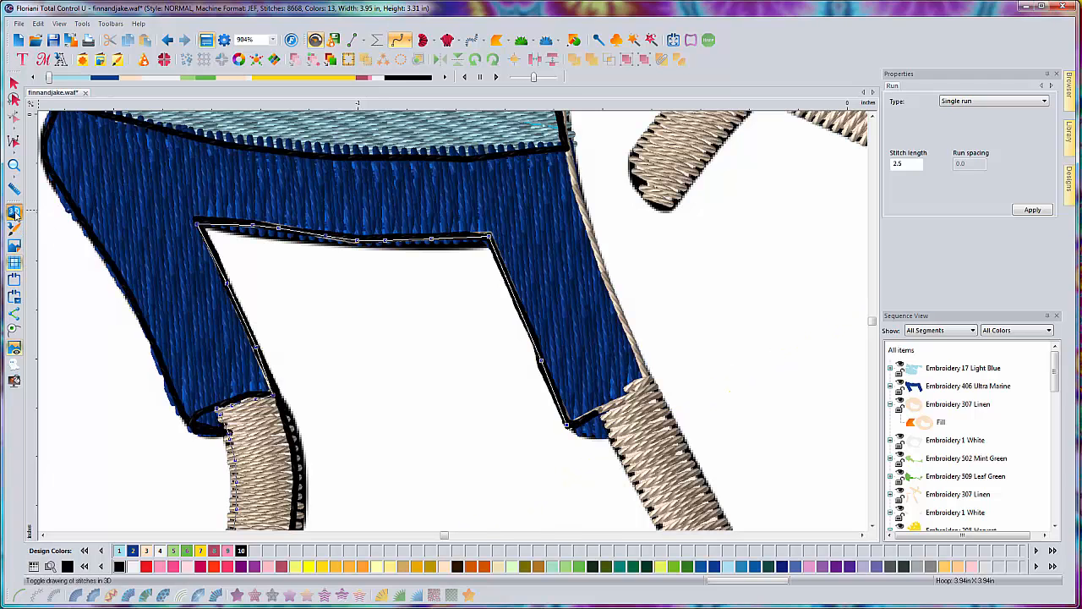
left_click(14, 212)
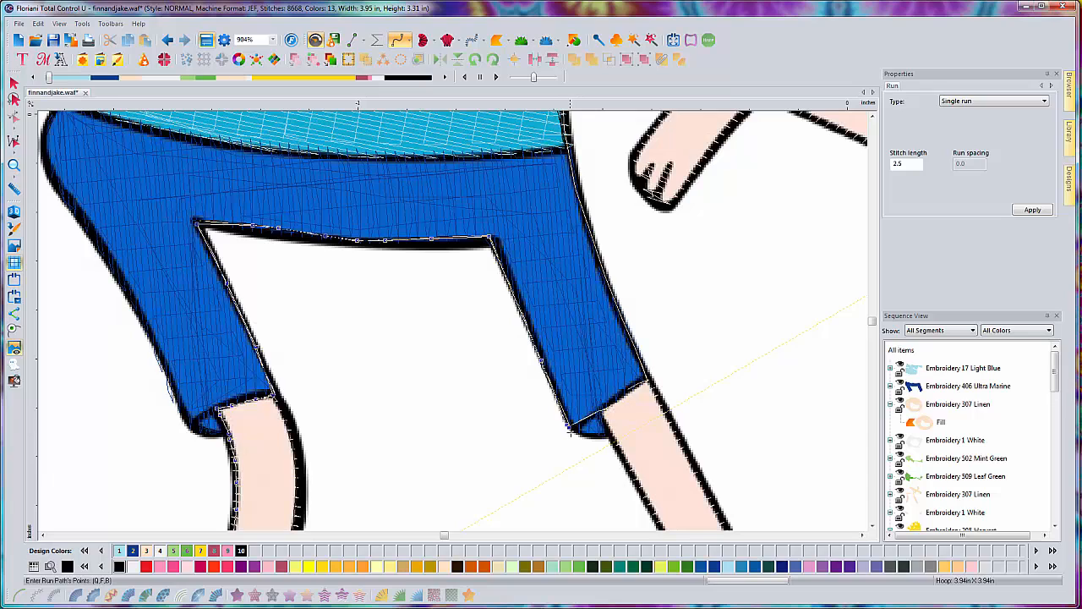
left_click(578, 434)
left_click(594, 439)
left_click(612, 438)
left_click(603, 415)
left_click(600, 407)
left_click(625, 391)
left_click(13, 213)
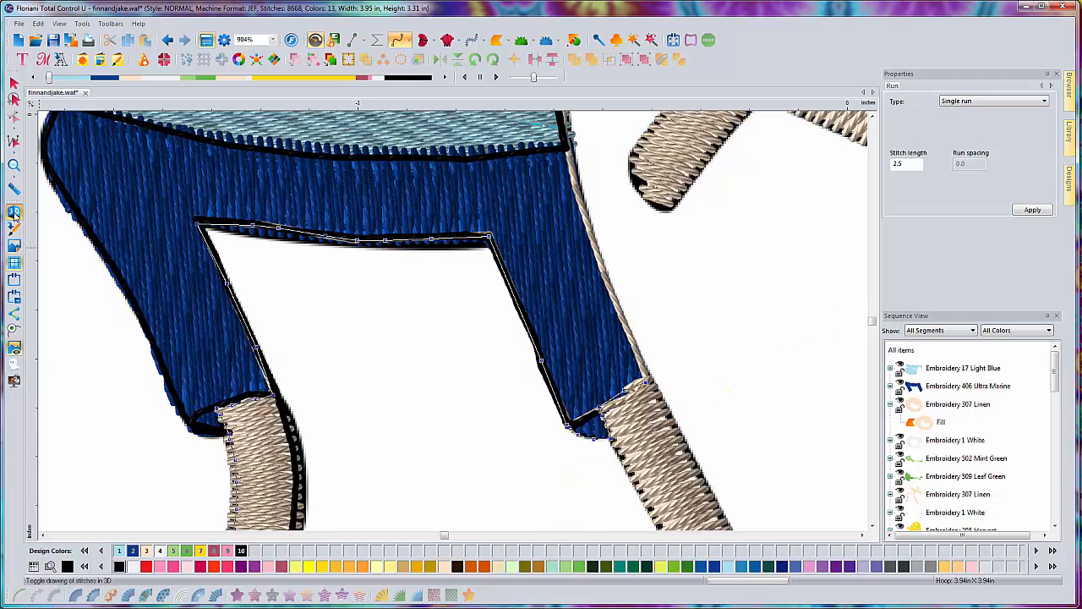
left_click(14, 213)
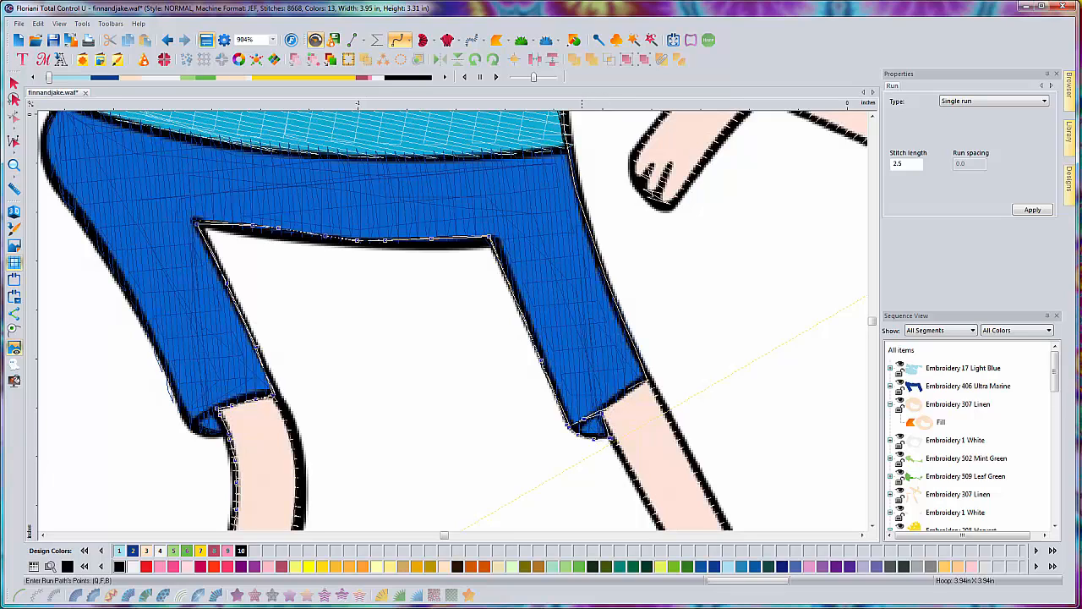
left_click(14, 212)
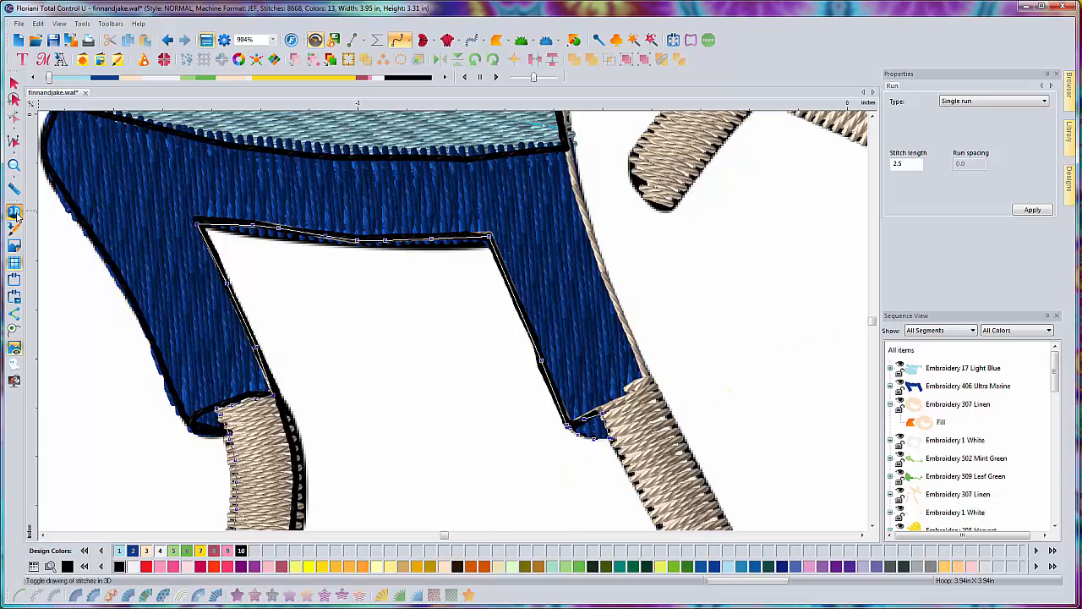
left_click(15, 213)
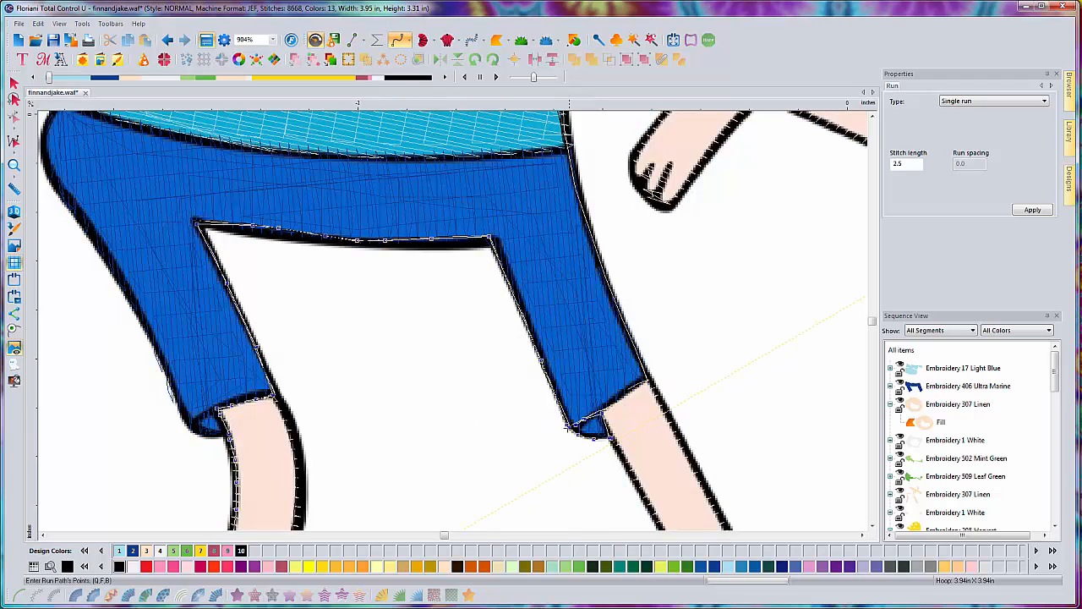
Run the line along the right trouser hem to its outer corner and back to the leg's inner edge.
left_click(633, 390)
left_click(648, 380)
left_click(607, 408)
left_click(601, 414)
Continue the run line down the inner edge of the bare right leg towards the sock.
left_click(634, 480)
left_click(648, 508)
scroll(652, 502, "down", 4)
scroll(693, 444, "down", 1)
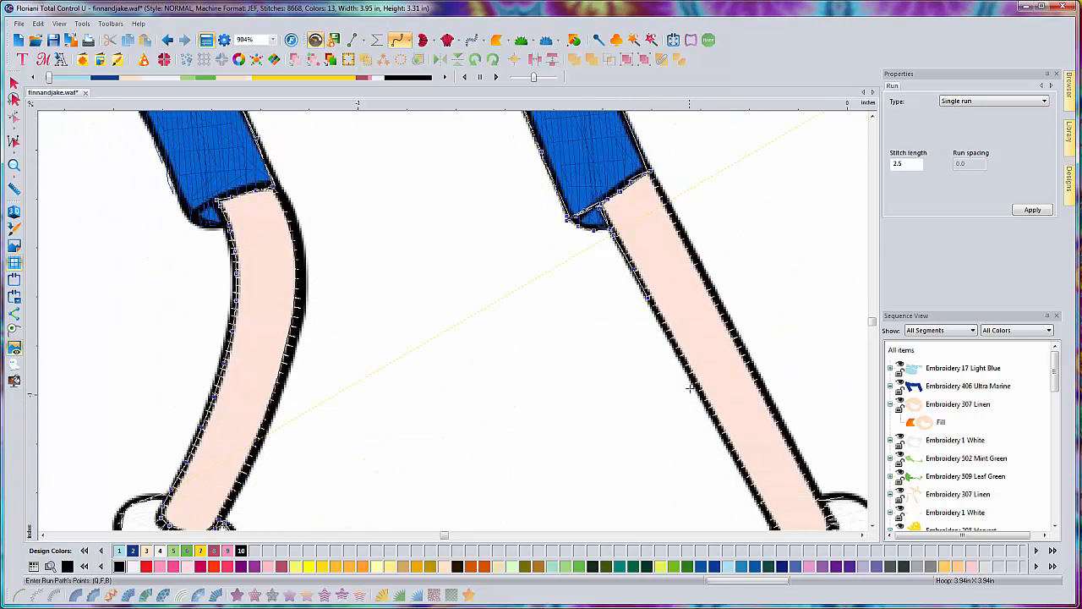
left_click(697, 385)
left_click(732, 447)
left_click(756, 493)
left_click(775, 522)
Trace the run line around the right leg's lower end along the sock opening.
key("Down")
key("Right")
key("Right")
key("Down")
key("Down")
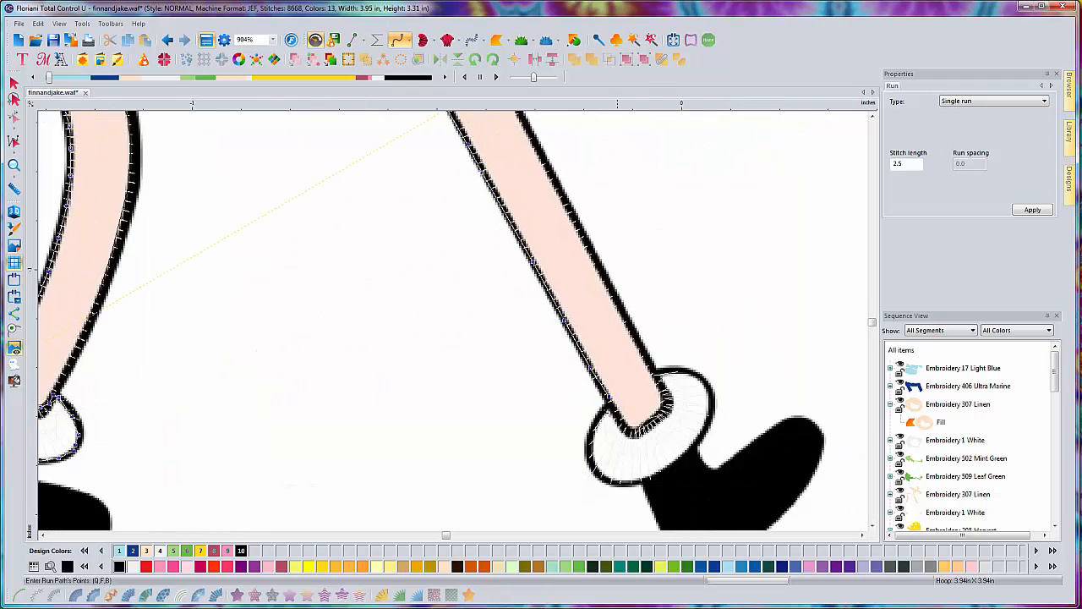
left_click(613, 406)
left_click(625, 428)
left_click(635, 437)
left_click(654, 425)
left_click(663, 415)
left_click(669, 404)
left_click(666, 395)
left_click(659, 380)
Trace the right sock's outer edge down to the top of the shoe and finish the run line.
left_click(656, 373)
left_click(663, 370)
left_click(671, 369)
left_click(687, 374)
left_click(699, 384)
left_click(705, 394)
left_click(708, 404)
left_click(708, 415)
left_click(702, 428)
left_click(695, 445)
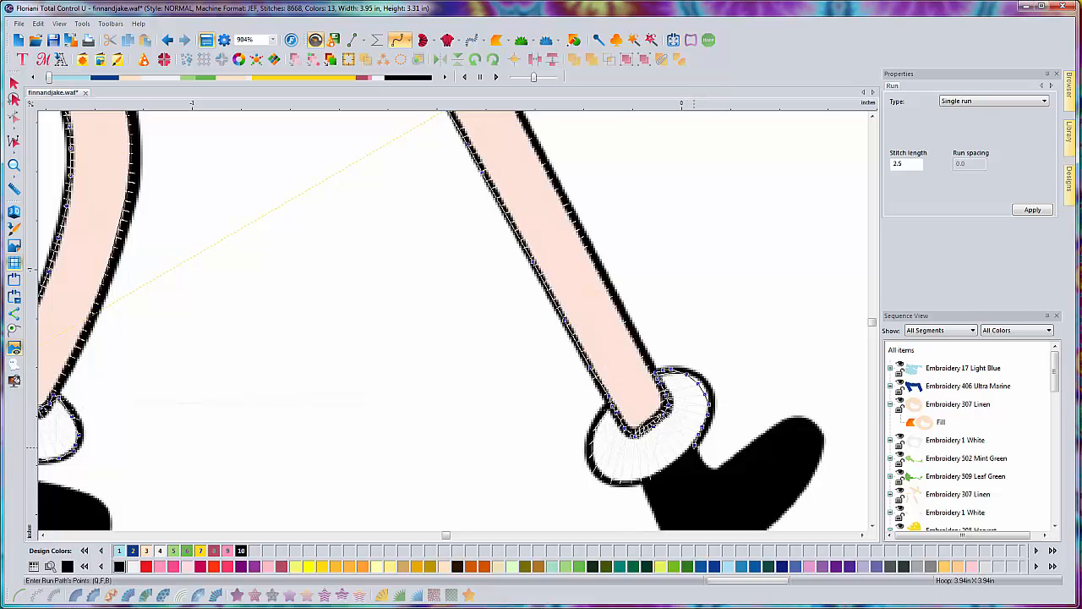
key("Return")
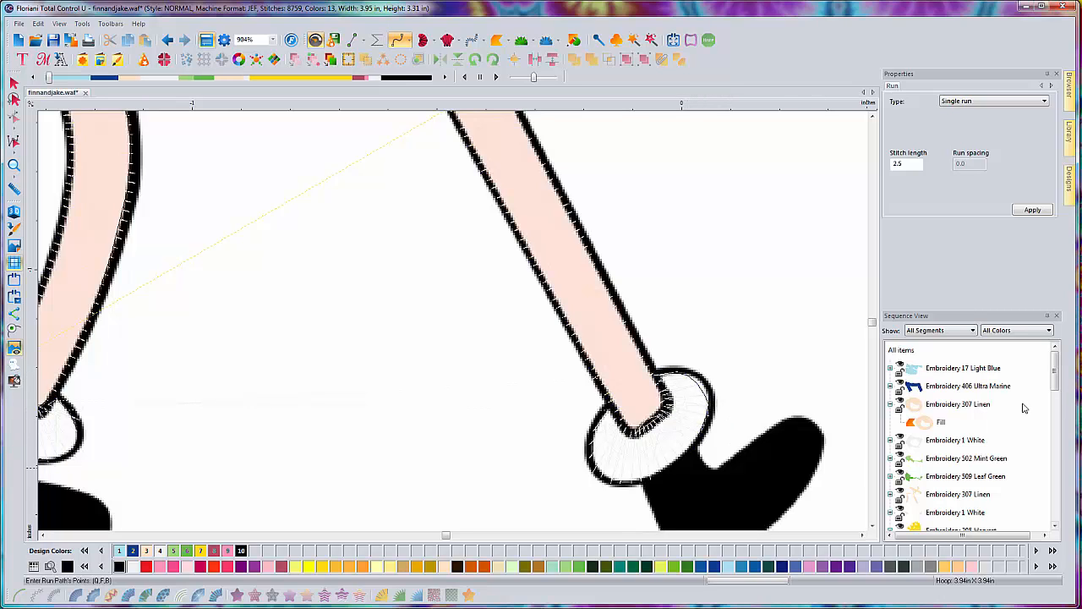
Start a Satin Stitch shape at the right sock and outline the black shoe's upper edge and toe.
left_click(423, 40)
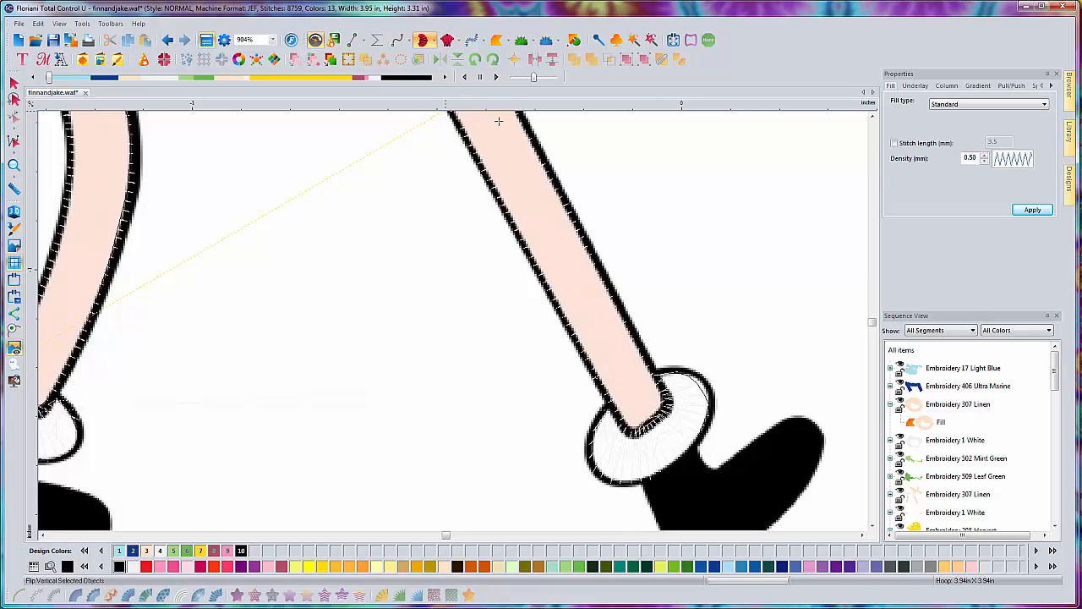
left_click(696, 443)
left_click(701, 461)
left_click(711, 468)
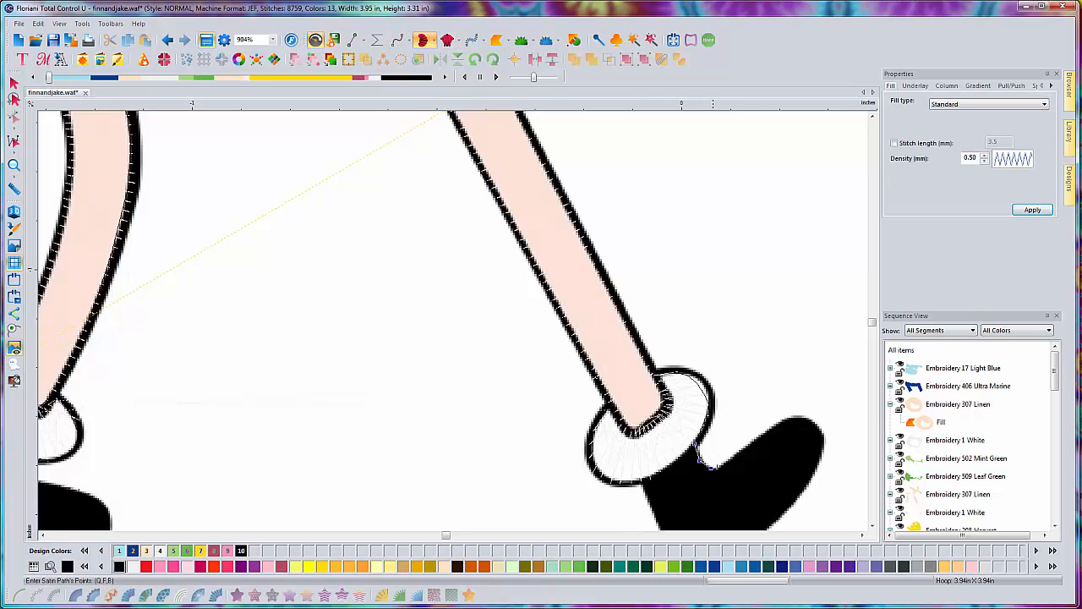
left_click(730, 458)
left_click(758, 436)
left_click(777, 429)
key("BackSpace")
left_click(711, 468)
left_click(732, 457)
left_click(761, 434)
left_click(779, 422)
left_click(799, 416)
left_click(817, 427)
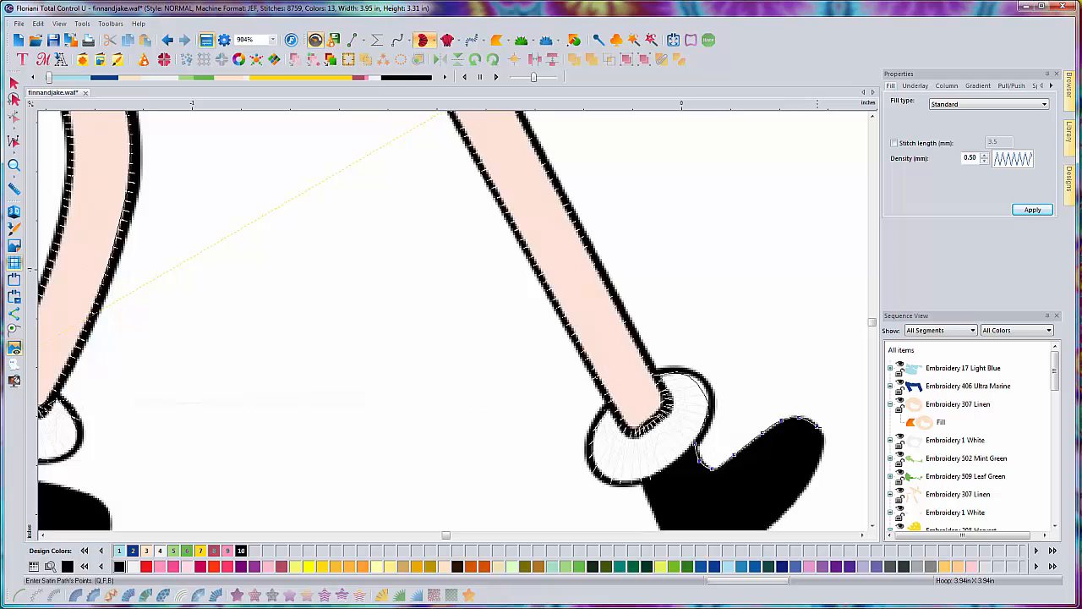
left_click(826, 451)
left_click(792, 504)
Outline the right shoe's sole, heel and sock edge to complete the closed satin shape.
scroll(801, 515, "down", 3)
scroll(799, 482, "left", 2)
scroll(797, 476, "right", 2)
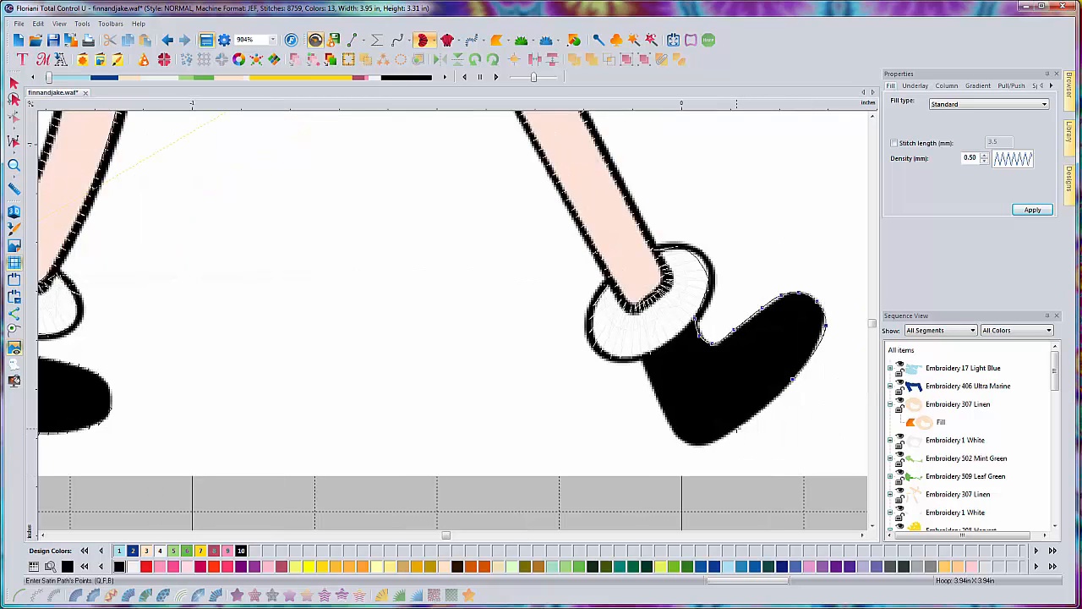
left_click(736, 428)
left_click(706, 444)
left_click(682, 439)
left_click(662, 411)
left_click(650, 382)
left_click(641, 359)
left_click(656, 349)
left_click(683, 330)
key("Return")
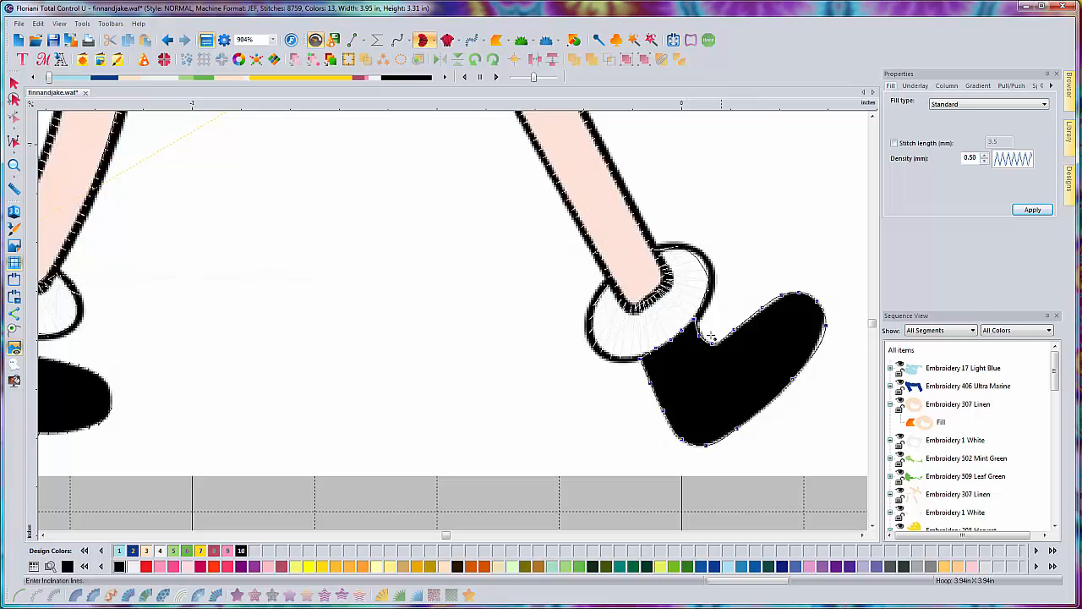
Add three inclination lines across the right shoe, set its entry and exit points at the sock, and check the stitches in 3D.
left_click_drag(699, 338, 651, 388)
left_click_drag(695, 445, 712, 342)
left_click_drag(798, 376, 752, 314)
key("Return")
left_click(695, 320)
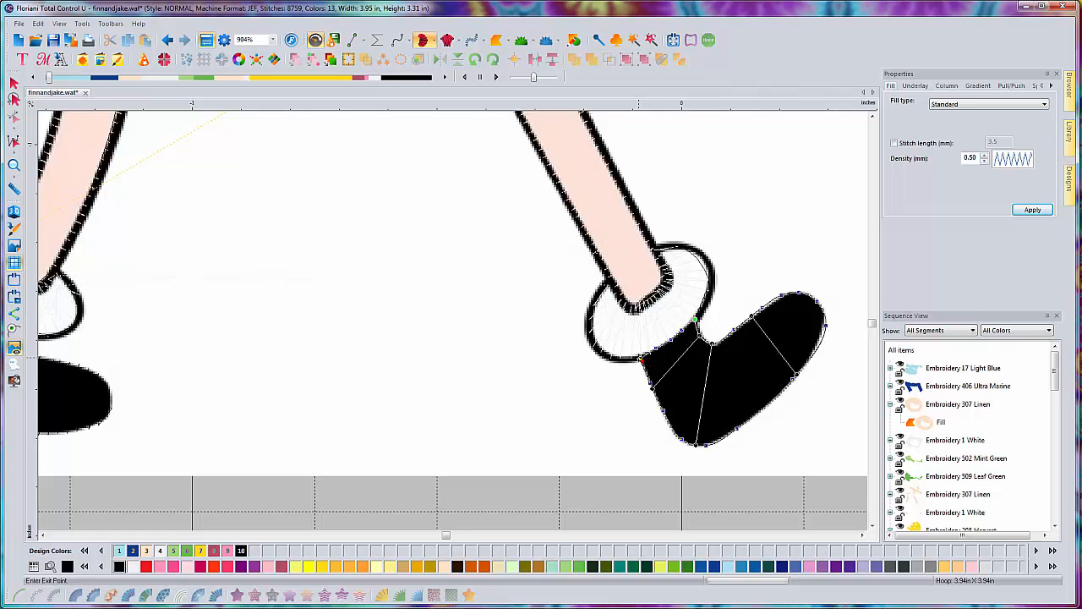
left_click(643, 360)
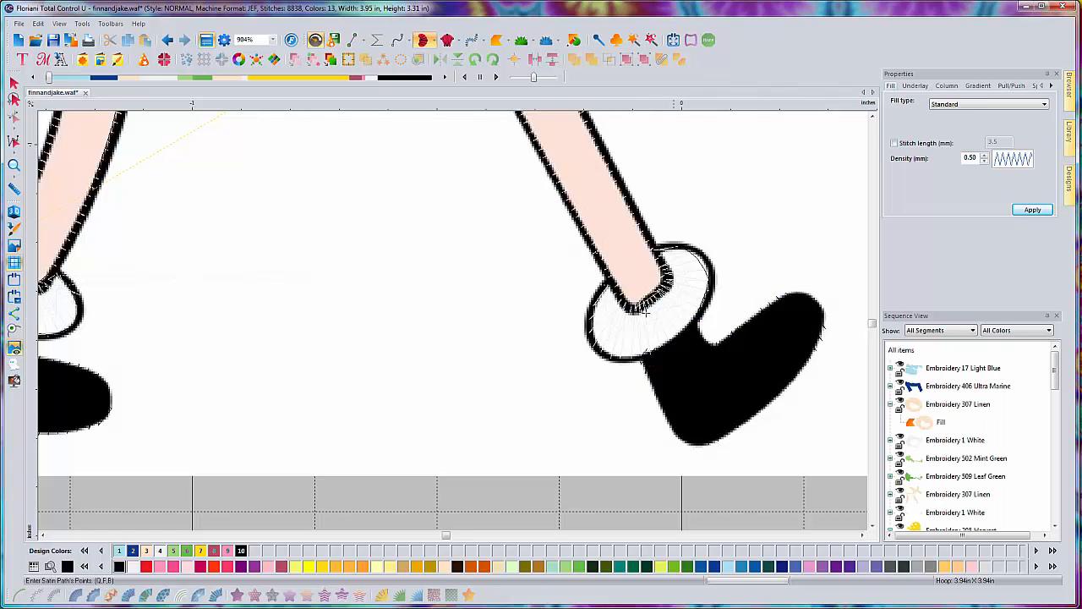
left_click(14, 212)
left_click(15, 213)
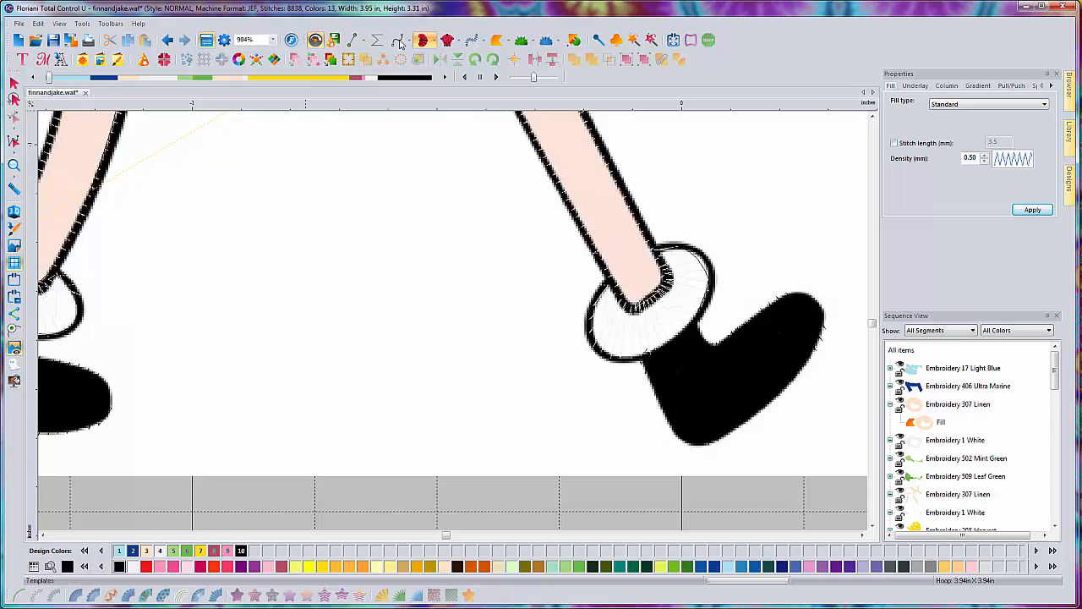
Start a new Run Stitch line at the right shoe's exit point and trace the sock's lower edge forth and back.
left_click(401, 40)
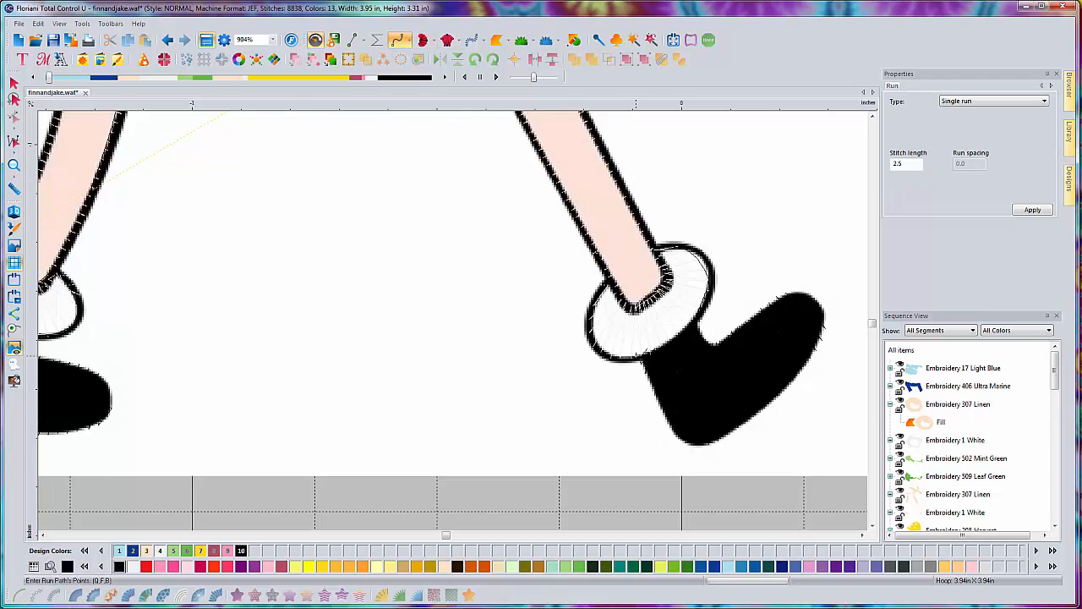
left_click(641, 359)
left_click(654, 352)
left_click(669, 343)
left_click(686, 328)
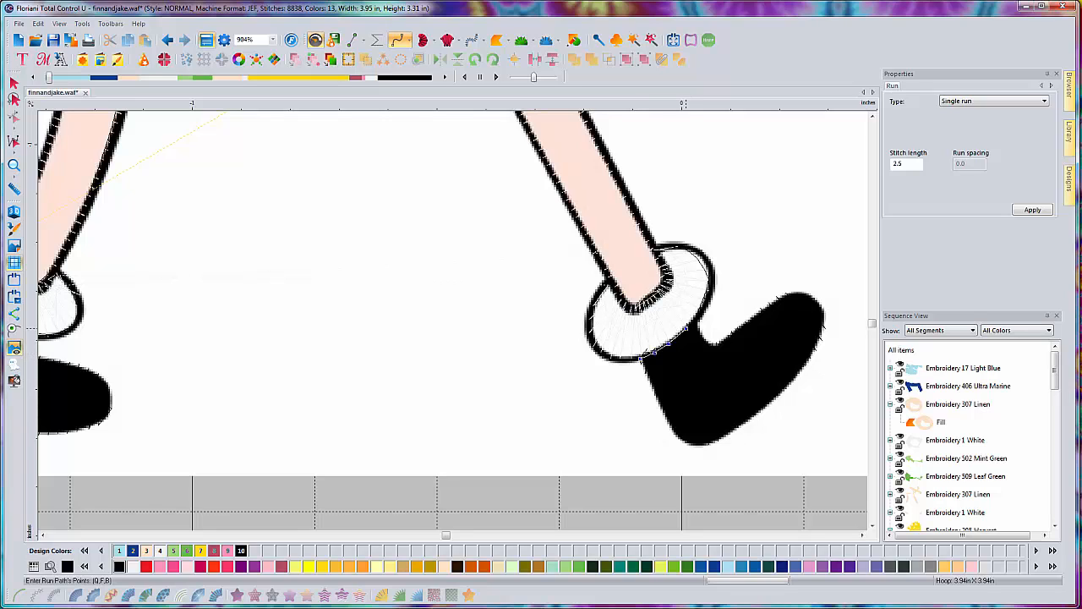
left_click(681, 334)
left_click(667, 345)
left_click(652, 353)
left_click(641, 358)
Continue the run line around the right sock's left edge up to the leg and check the stitches in 3D.
left_click(629, 360)
left_click(617, 357)
left_click(605, 350)
left_click(595, 343)
left_click(587, 329)
left_click(591, 312)
left_click(596, 297)
left_click(603, 287)
left_click(610, 284)
left_click(14, 213)
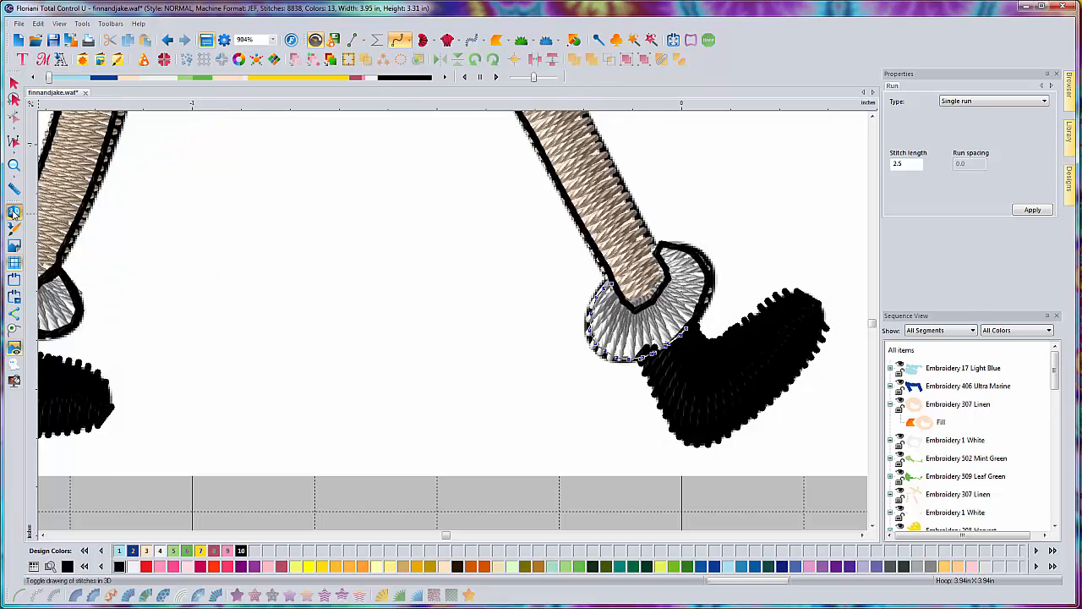
left_click(13, 213)
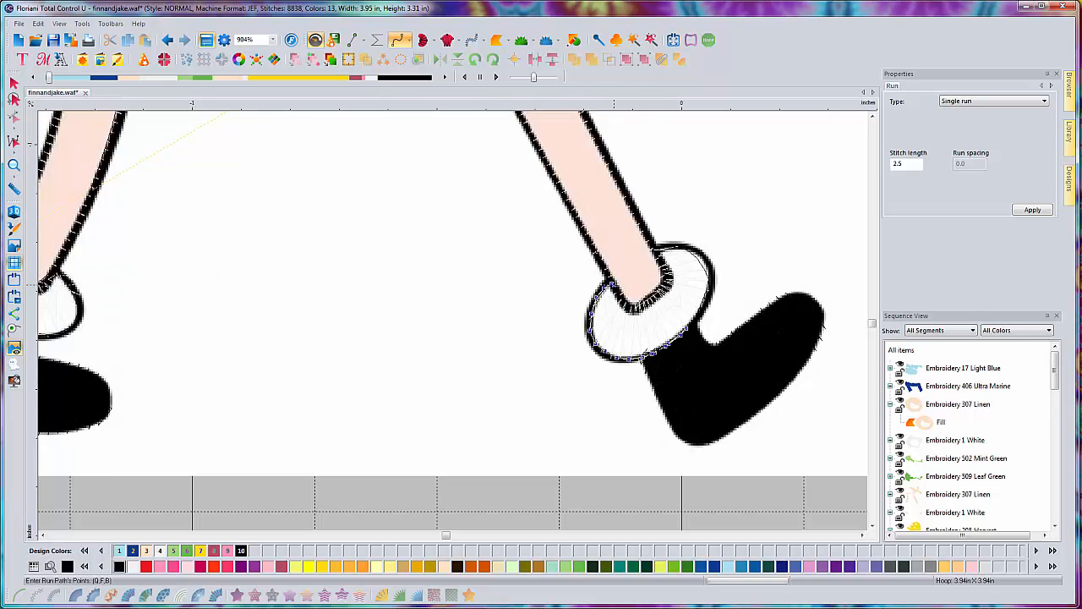
Trace the right sock's opening around the leg's lower end to the leg's outer edge.
left_click(625, 306)
left_click(634, 310)
left_click(648, 303)
left_click(659, 295)
left_click(668, 286)
left_click(668, 273)
left_click(663, 253)
left_click(654, 242)
Continue the run line up the bare right leg's outer edge to the trouser hem.
scroll(660, 253, "up", 3)
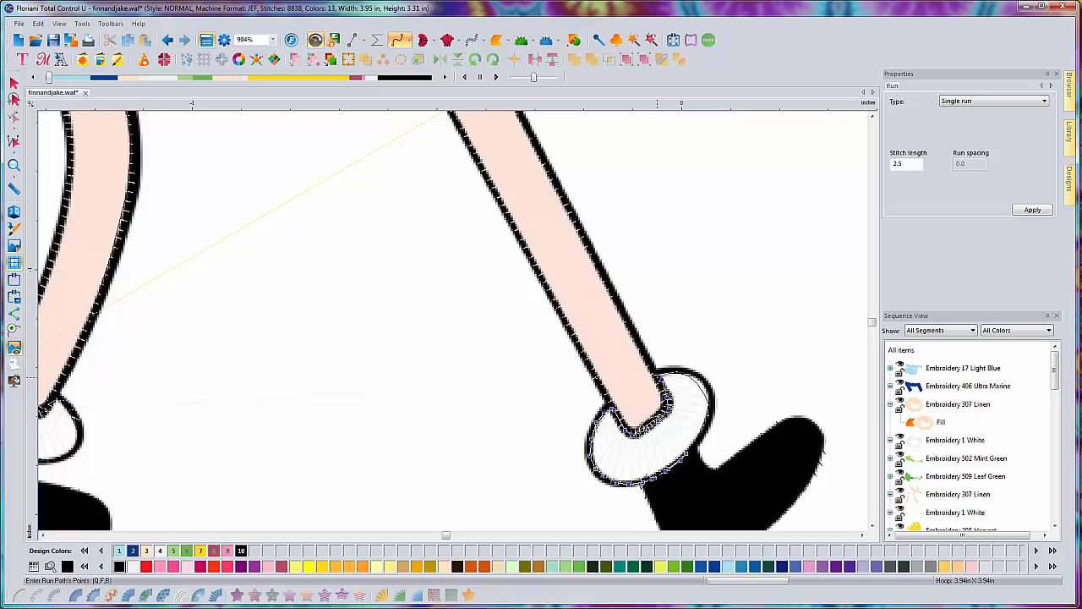
left_click(624, 313)
left_click(583, 241)
left_click(553, 184)
key("Up")
key("Up")
key("Left")
key("Left")
key("Up")
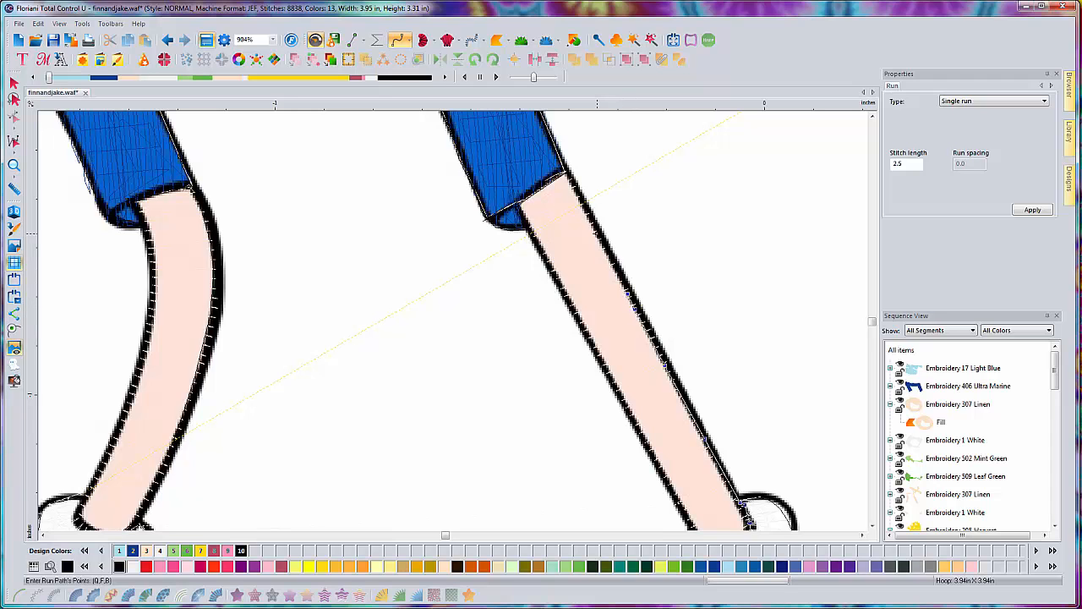
left_click(597, 233)
left_click(565, 172)
Trace the right trouser leg's outer edge up to the shirt's lower corner and check the stitches in 3D.
key("Left")
key("Left")
key("Up")
key("Up")
key("Up")
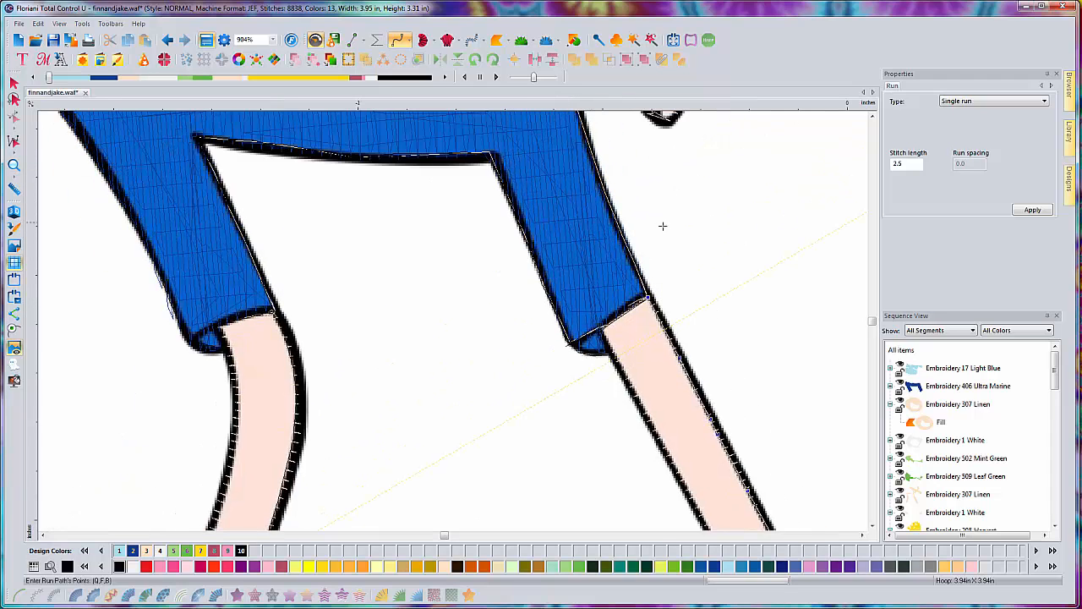
key("Up")
key("Up")
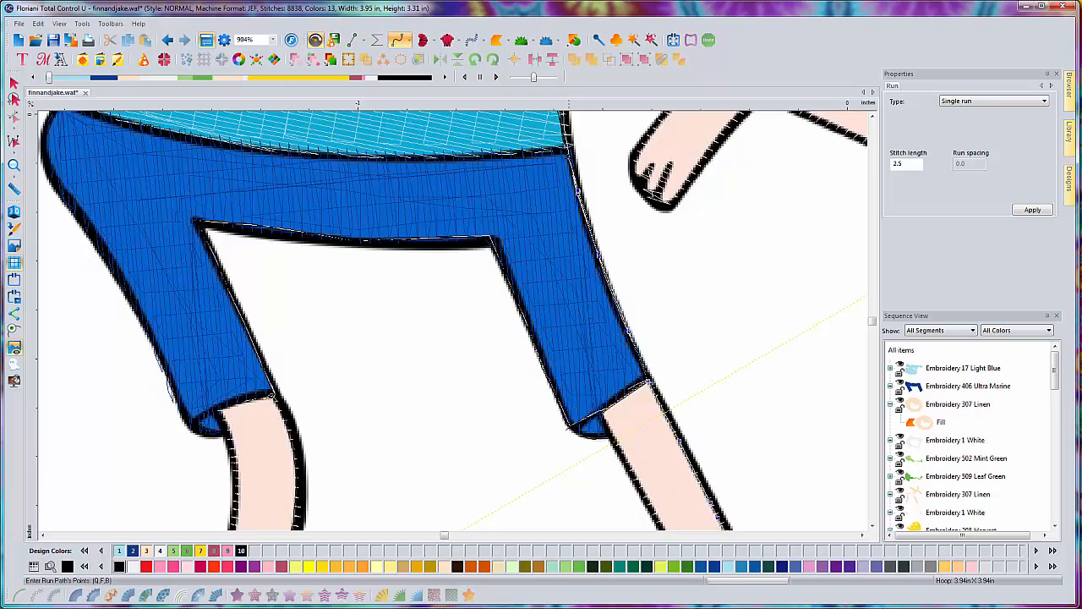
scroll(654, 291, "up", 3)
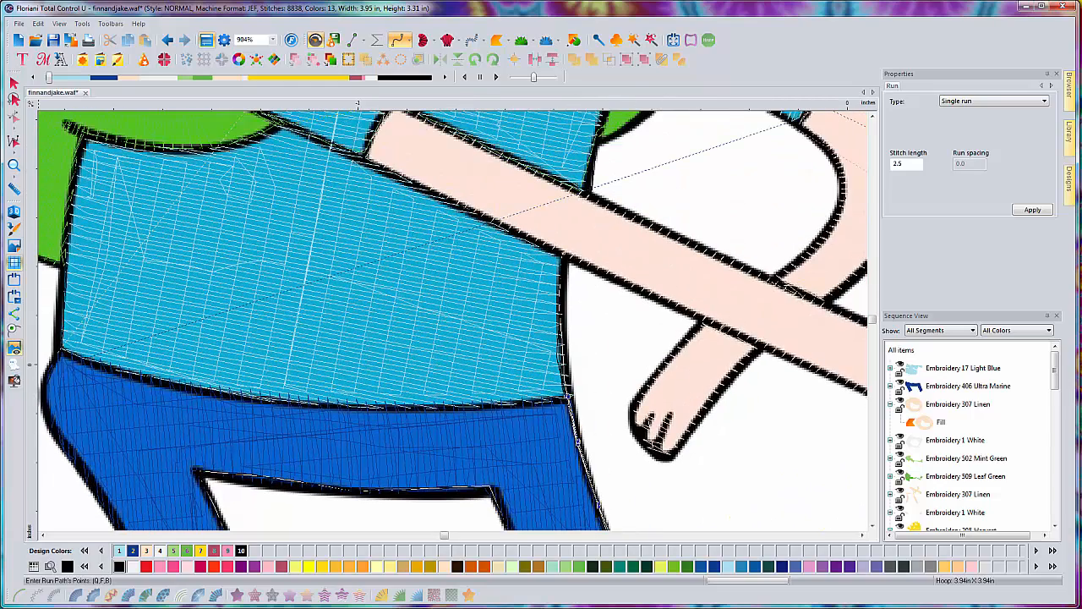
left_click(14, 215)
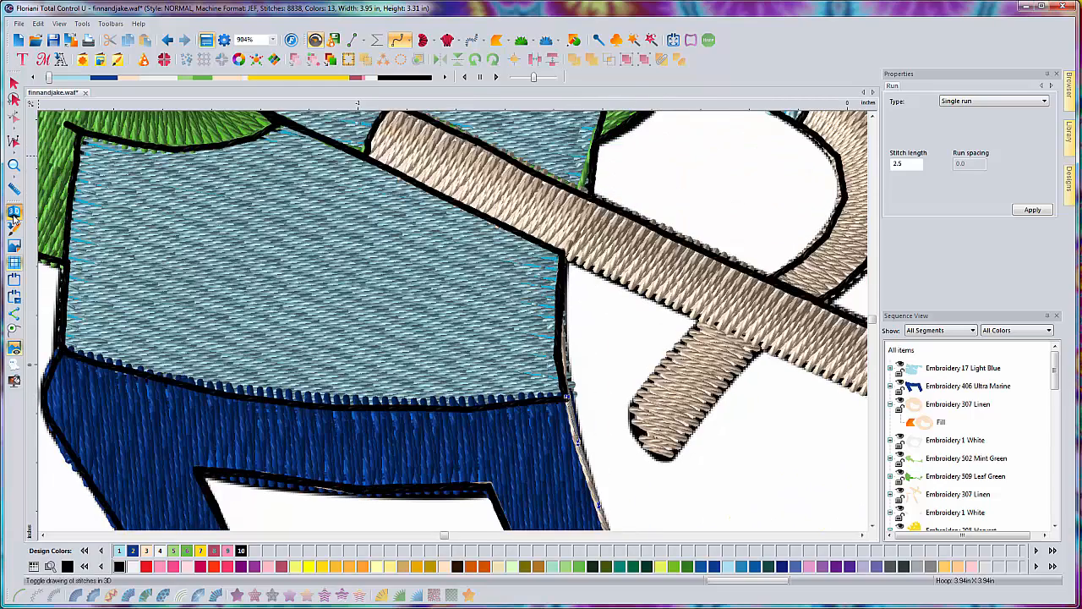
left_click(14, 215)
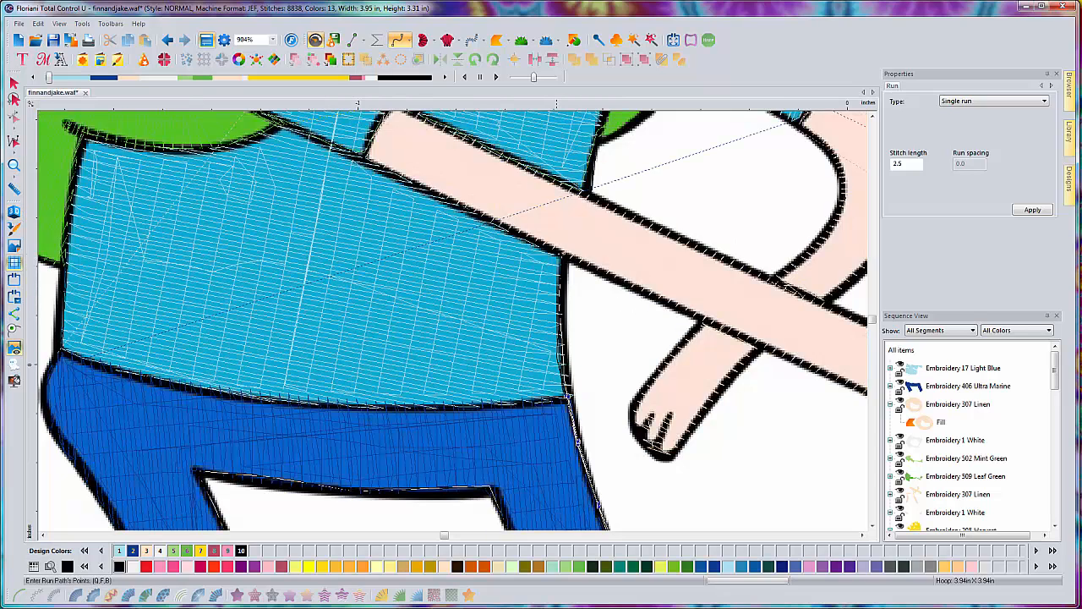
Continue the run line up the shirt's right edge and along the arm's lower edge to the lower hand.
left_click(568, 255)
left_click(646, 292)
left_click(680, 307)
left_click(700, 318)
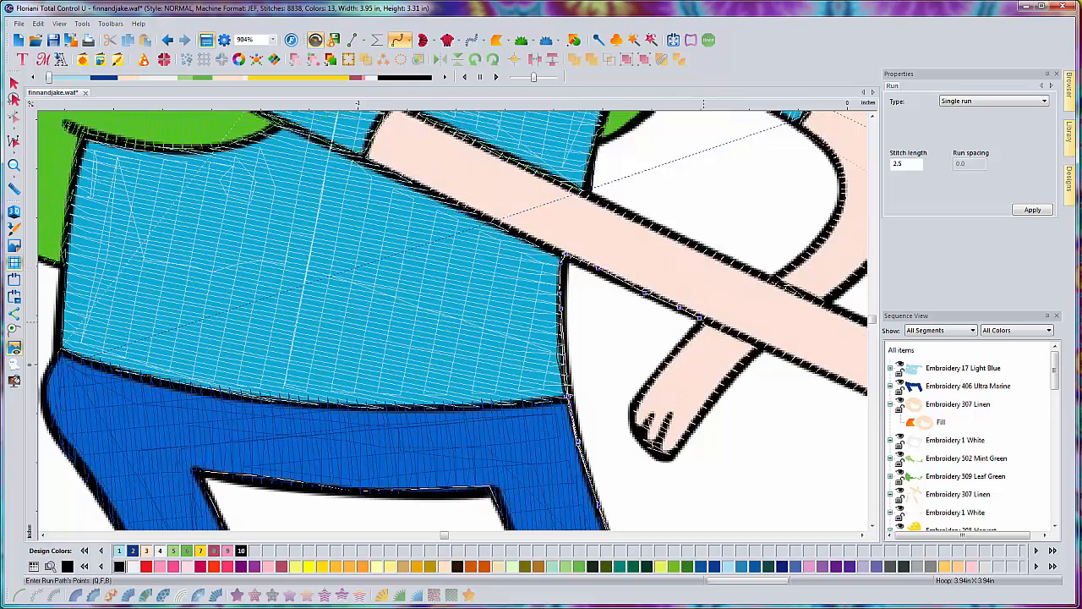
Continue the run line down the outer left edge of Finn's lower forearm to the hand's fingertips.
left_click(703, 323)
left_click(690, 337)
left_click(663, 369)
left_click(645, 387)
left_click(631, 410)
left_click(638, 429)
Trace the lines between the fingers of Finn's lower hand with the run line.
left_click(654, 409)
left_click(648, 418)
left_click(641, 430)
left_click(645, 439)
left_click(663, 446)
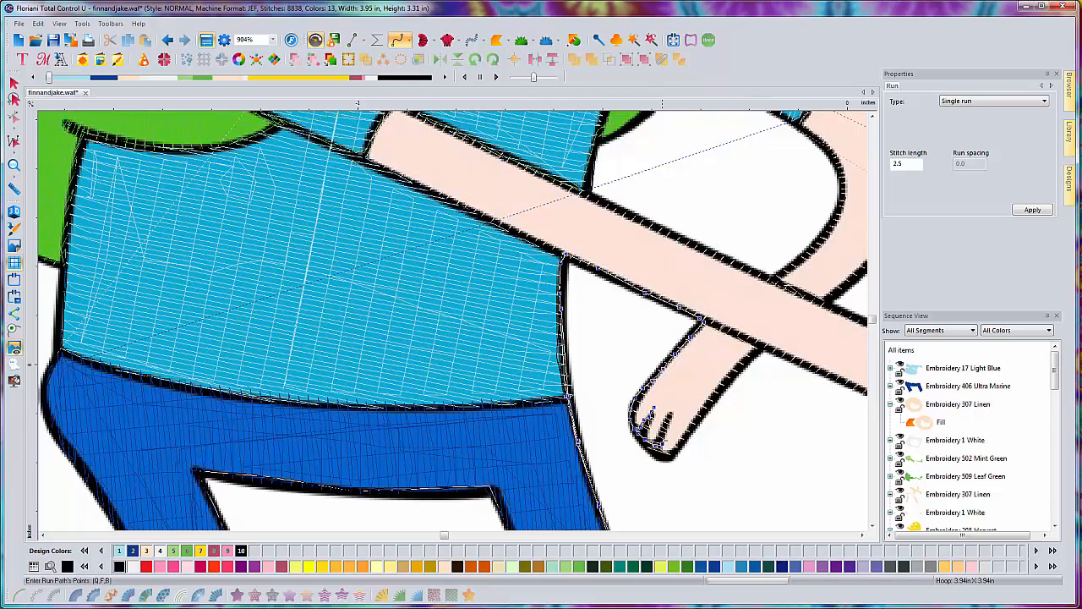
left_click(667, 426)
left_click(674, 412)
left_click(665, 434)
left_click(661, 445)
left_click(658, 452)
Trace around the lower hand's tip and up the forearm's right edge to the long arm, checking the stitches in 3D.
left_click(670, 455)
left_click(683, 441)
left_click(703, 414)
left_click(716, 390)
left_click(759, 343)
left_click(717, 326)
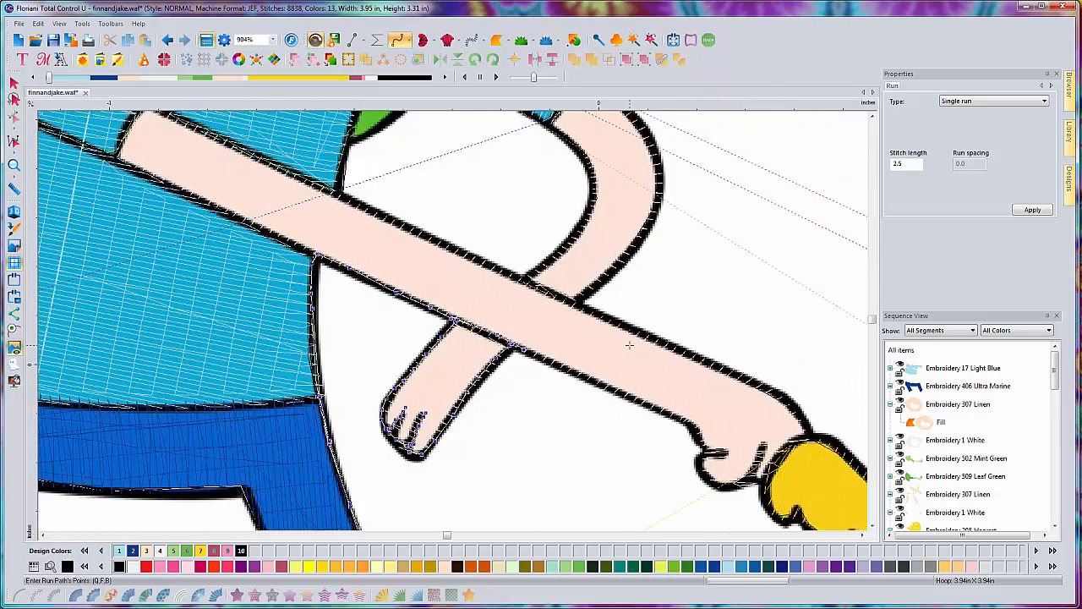
left_click(14, 212)
left_click(15, 212)
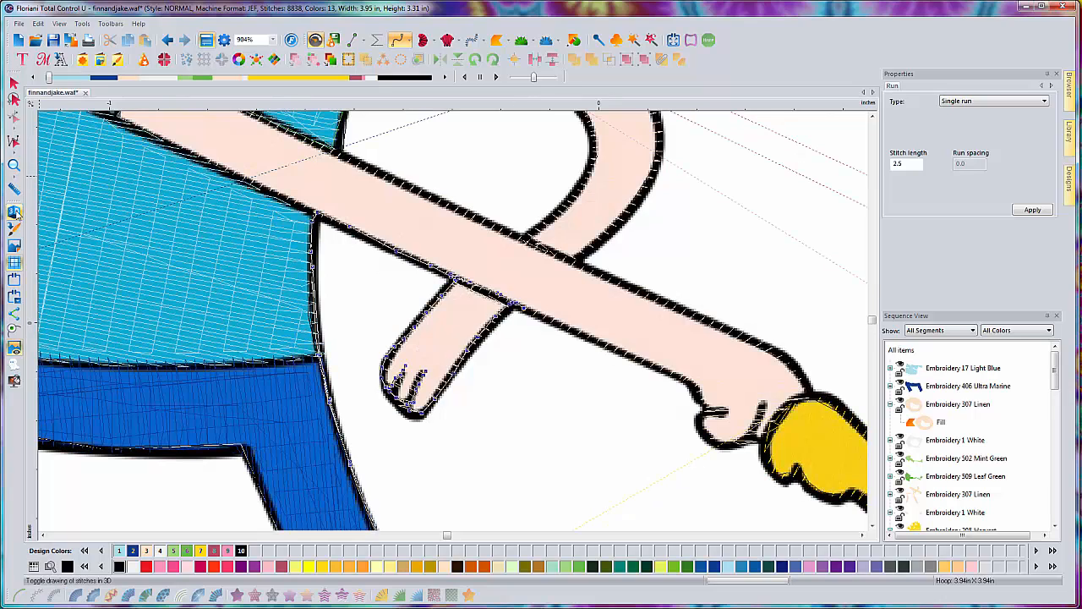
left_click(15, 213)
left_click(14, 212)
Continue the run line along the long arm's lower edge to the wrist of Finn's fist.
left_click(551, 321)
left_click(600, 340)
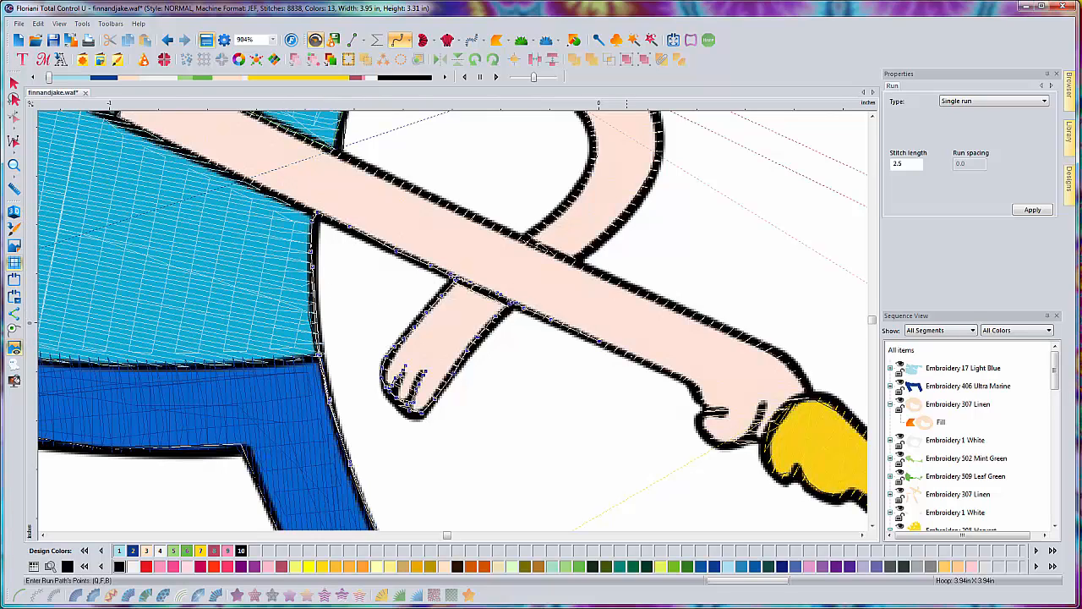
left_click(643, 360)
left_click(673, 375)
left_click(692, 385)
left_click(703, 395)
Trace the fist's lower edge and finger line up to Jake's hand, finish the run, and check the stitches in 3D.
left_click(706, 431)
left_click(717, 441)
left_click(727, 442)
left_click(743, 436)
left_click(756, 424)
left_click(761, 412)
left_click(752, 436)
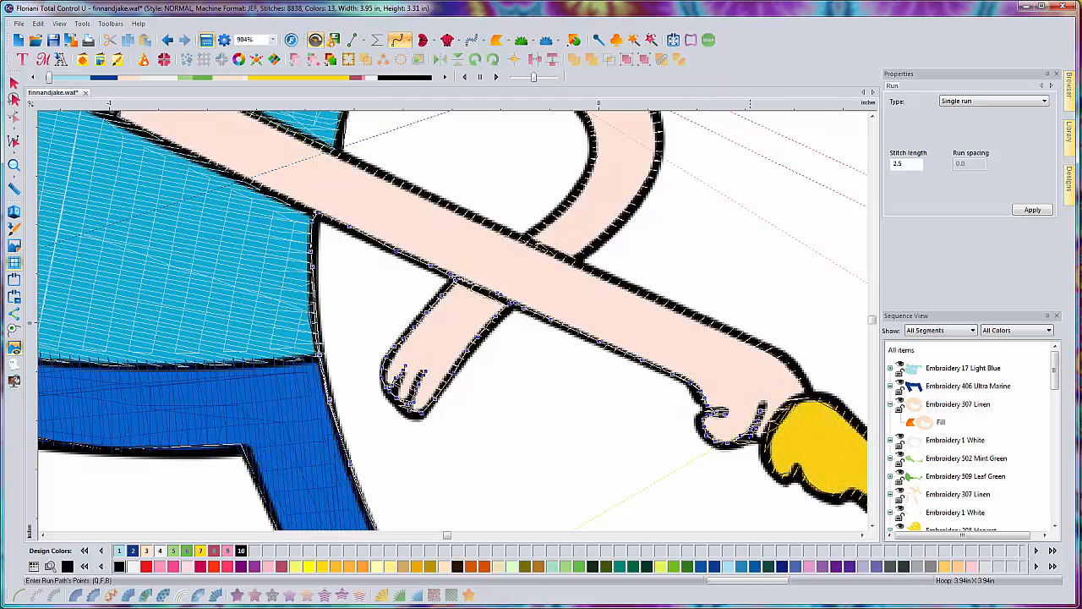
left_click(742, 441)
left_click(727, 442)
left_click(745, 440)
left_click(755, 440)
left_click(13, 214)
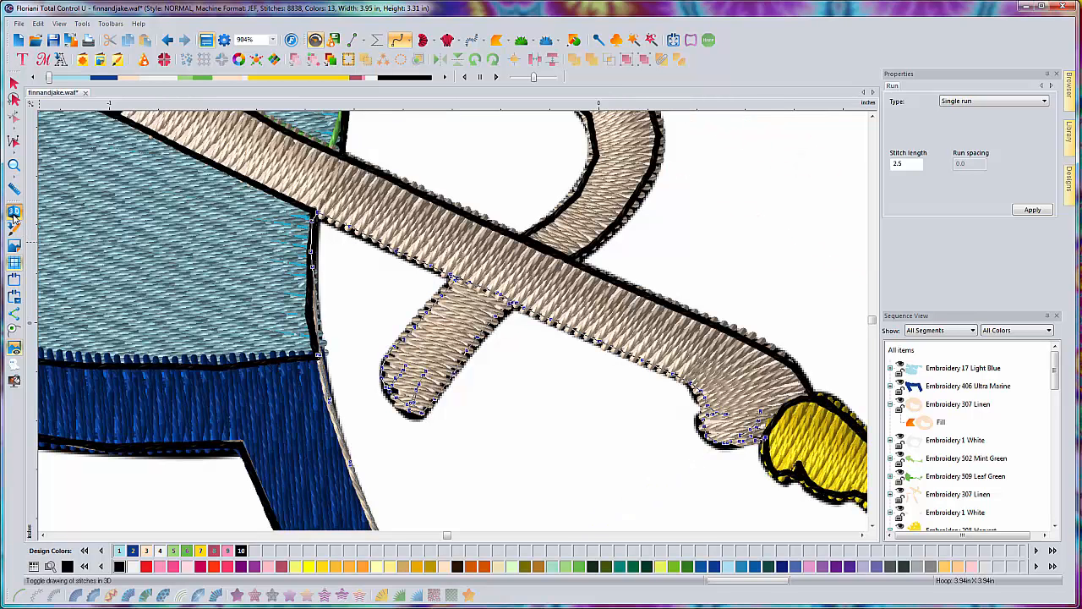
left_click(14, 214)
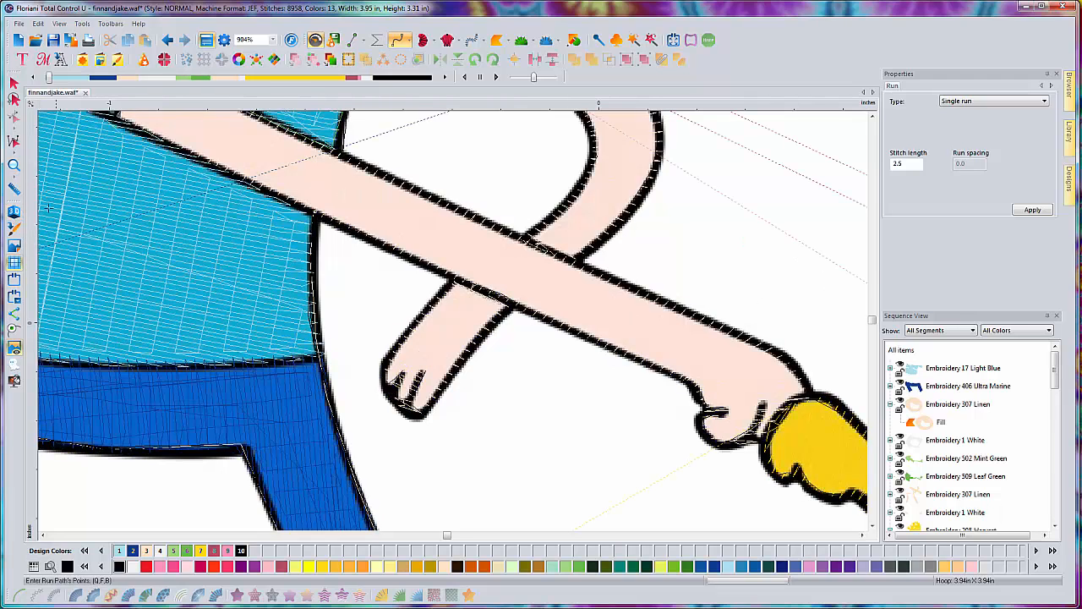
Examine Finn's stitched outlines in 3D, both in the whole design and close up from the body to the head.
left_click(15, 216)
scroll(620, 388, "down", 2)
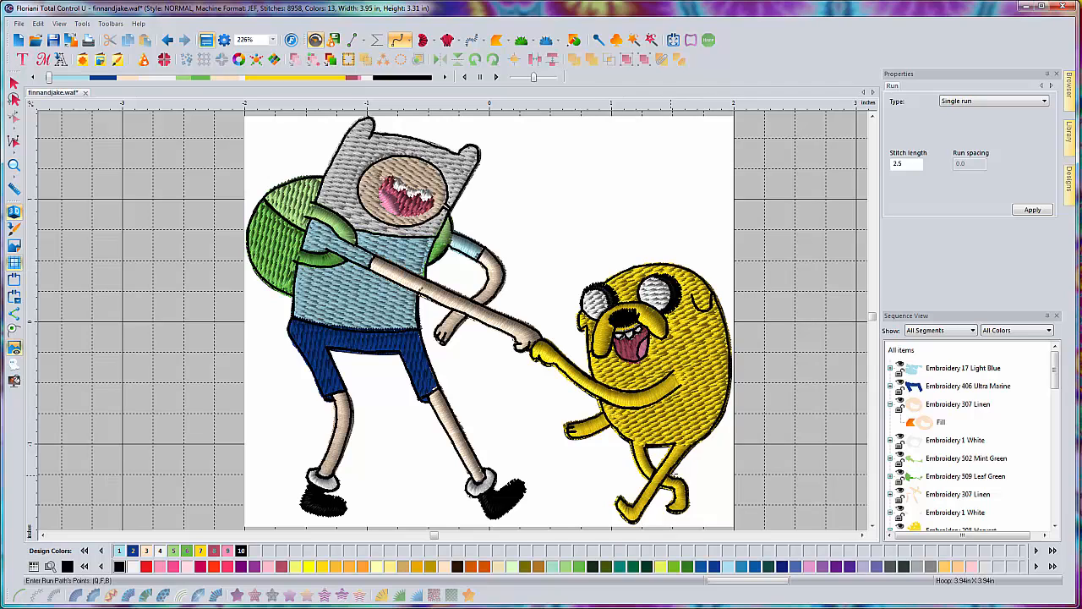
scroll(680, 494, "up", 1)
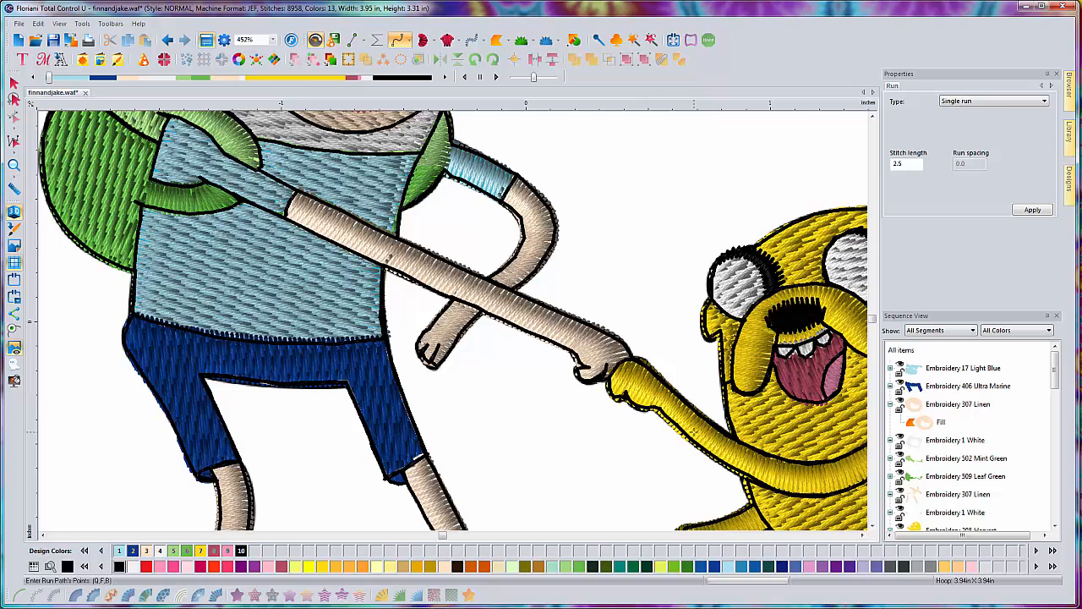
scroll(667, 369, "down", 1)
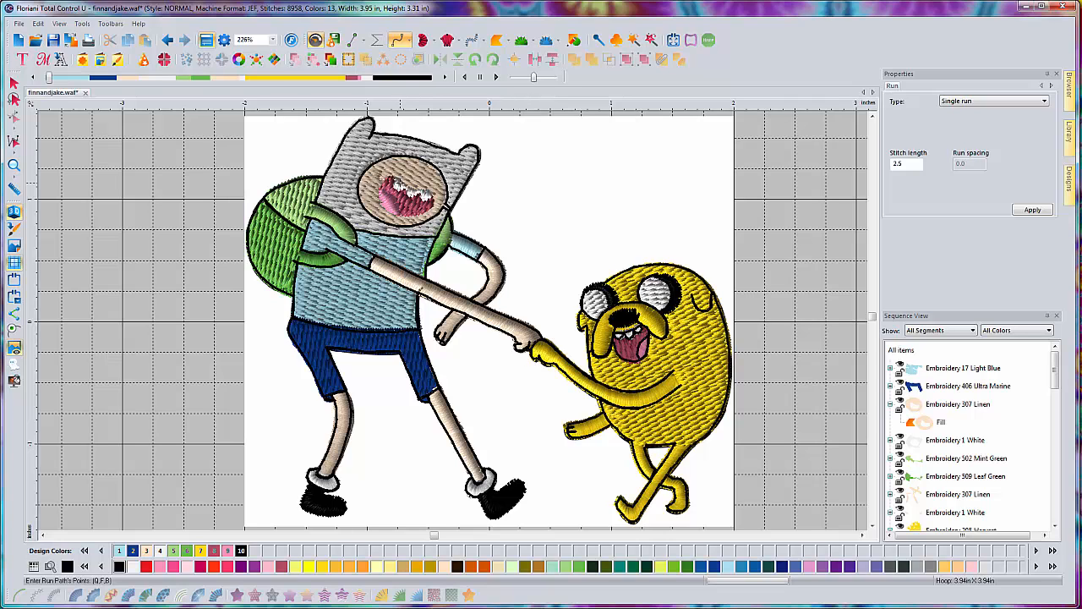
scroll(453, 326, "up", 1)
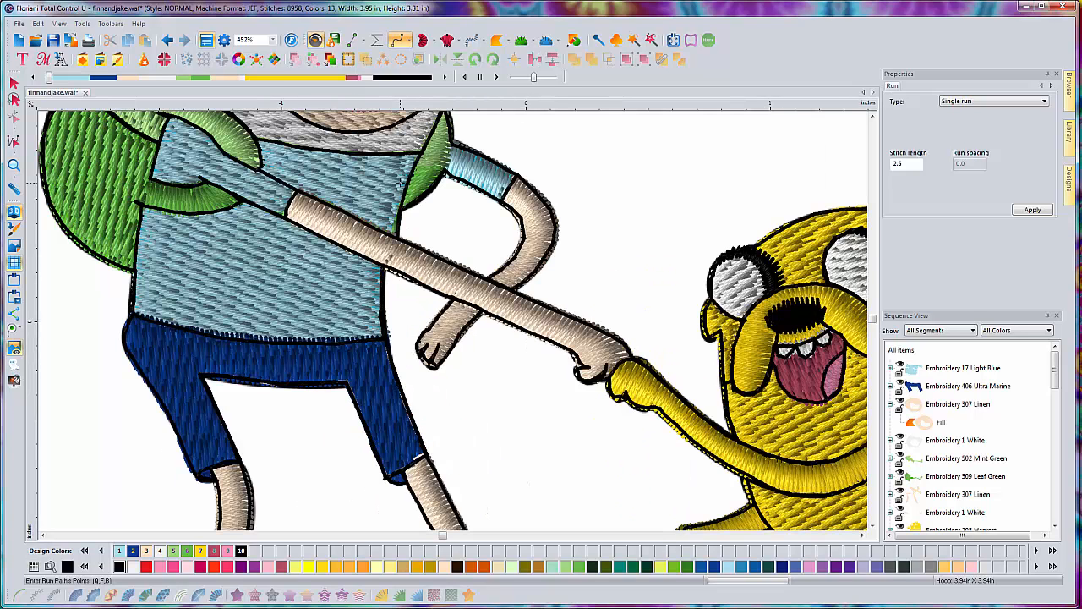
key("Left")
key("Left")
key("Left")
key("Left")
key("Up")
key("Up")
key("Up")
key("Up")
key("Up")
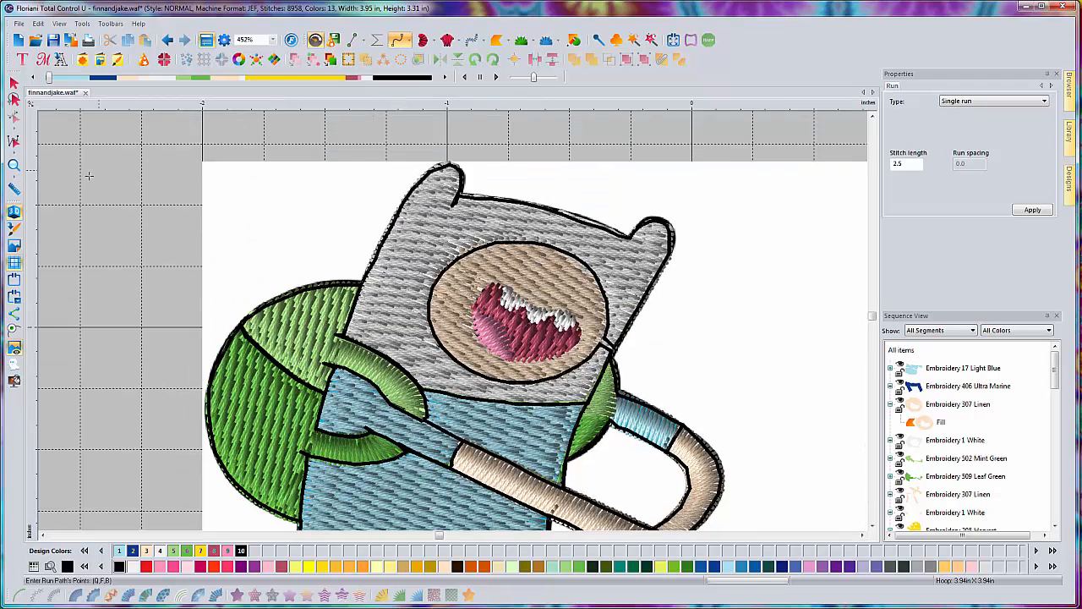
key("Up")
Create a standard complex fill over Finn's left-hand eye with a near-vertical inclination line.
left_click(15, 213)
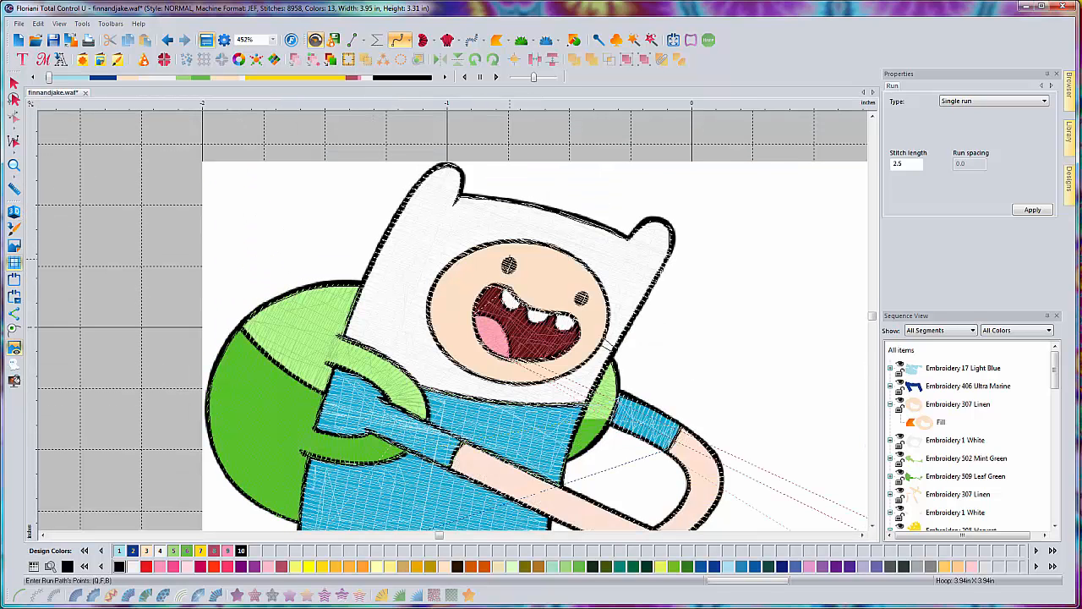
key("Up")
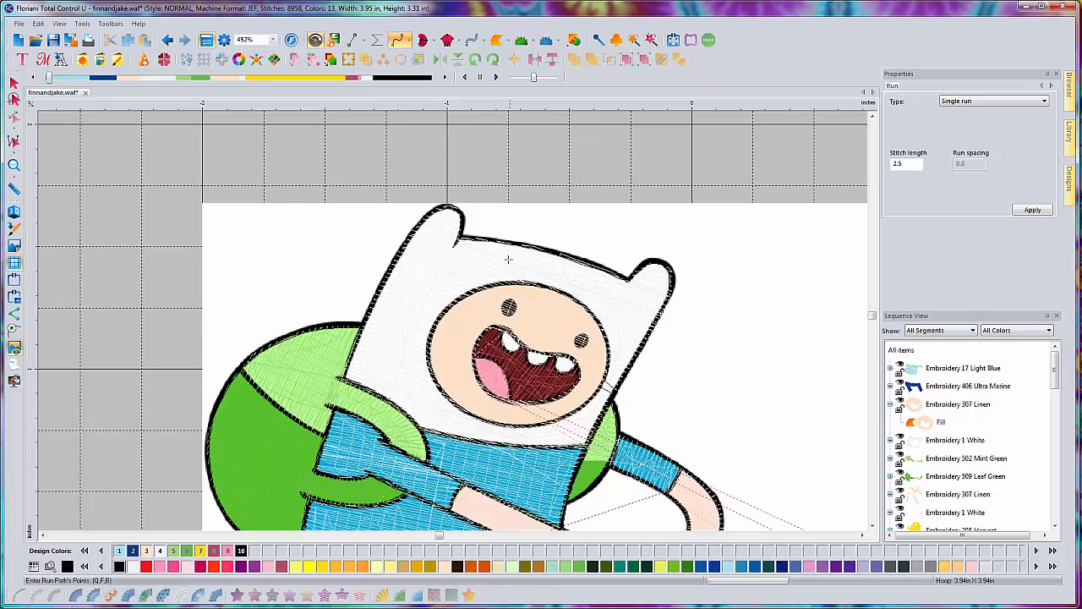
key("plus")
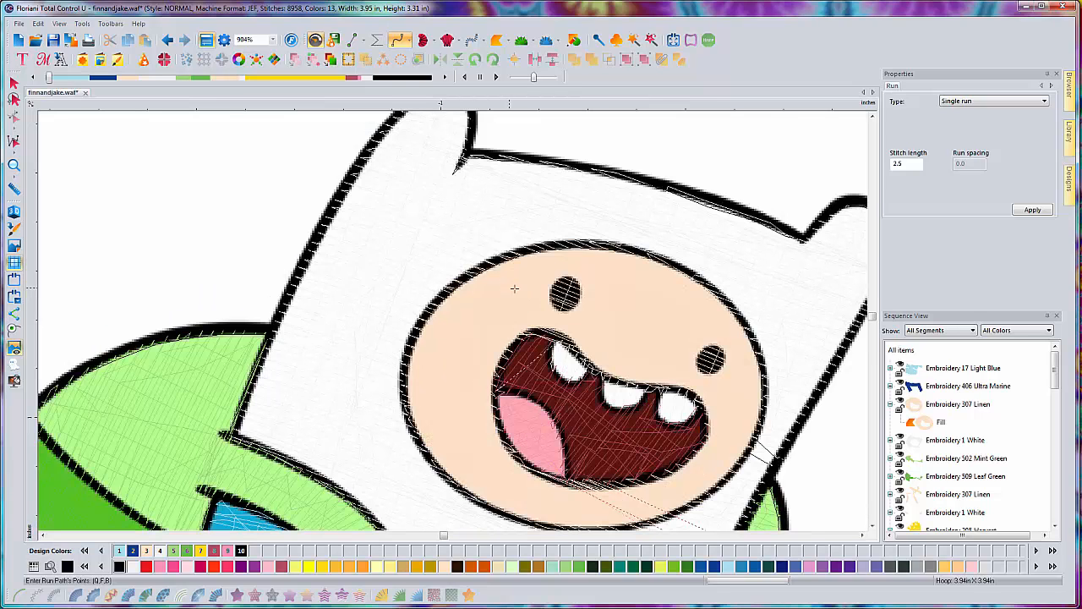
left_click(499, 48)
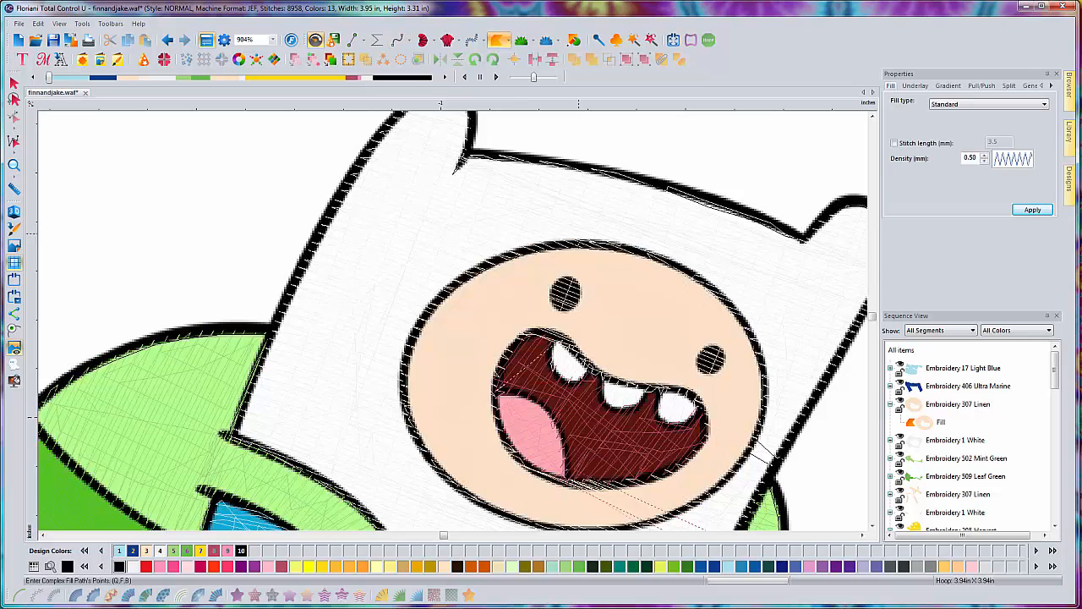
left_click(577, 279)
left_click(564, 277)
left_click(552, 287)
left_click(552, 303)
left_click(558, 311)
left_click(572, 311)
left_click(580, 303)
left_click(582, 293)
key("Return")
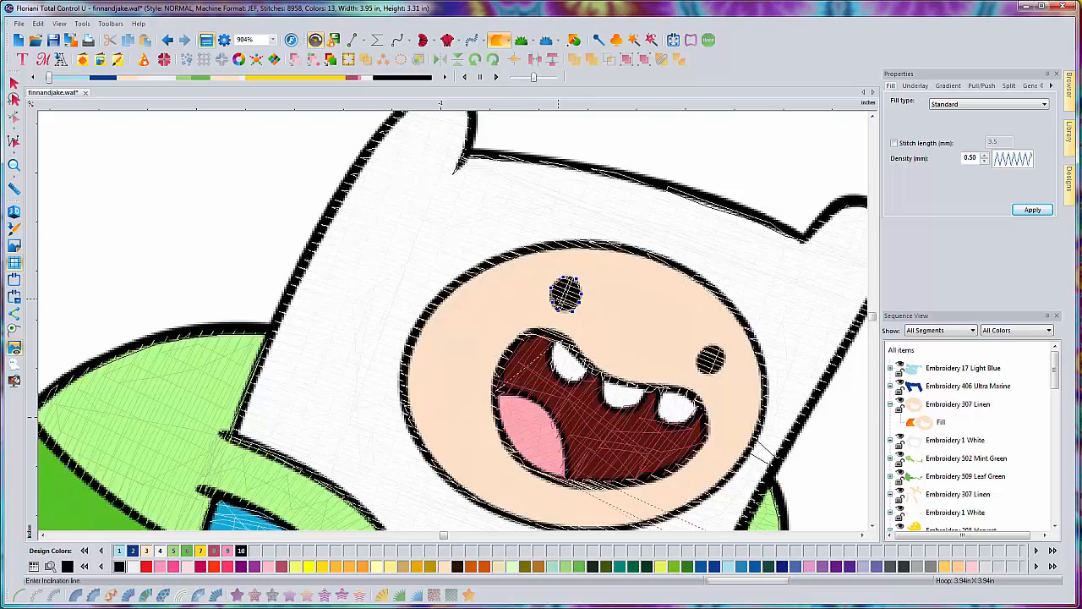
right_click(601, 290)
left_click(566, 277)
left_click(562, 314)
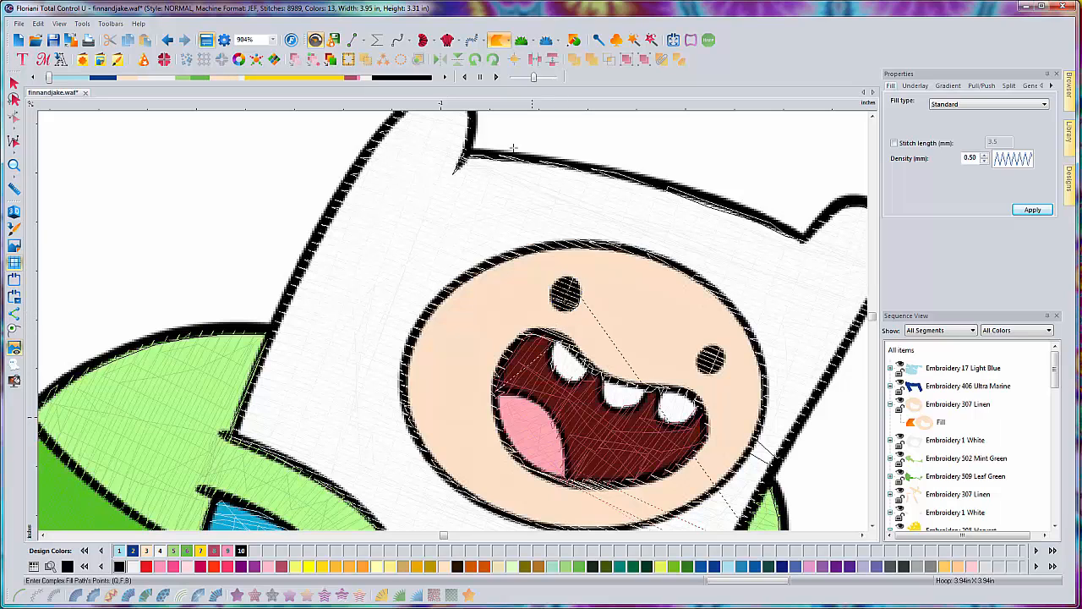
Start a single run at the top of Finn's mouth and trace its left edge down to the tongue's lower end.
left_click(399, 40)
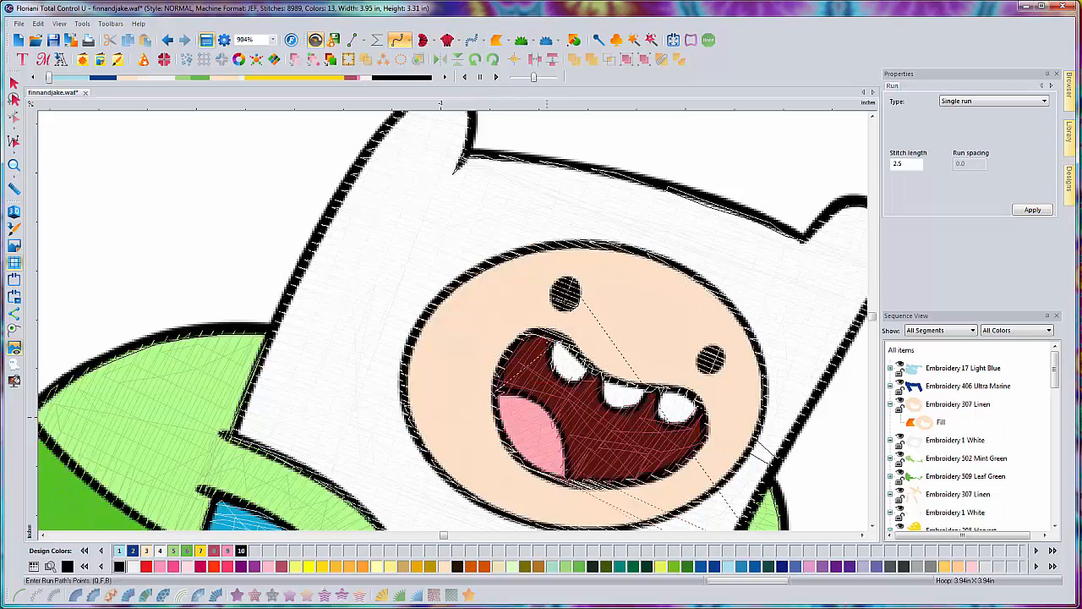
left_click(542, 334)
left_click(524, 338)
left_click(513, 349)
left_click(506, 361)
left_click(498, 373)
left_click(496, 384)
left_click(495, 395)
left_click(498, 417)
left_click(507, 444)
left_click(515, 453)
left_click(527, 463)
left_click(539, 471)
left_click(550, 476)
left_click(556, 478)
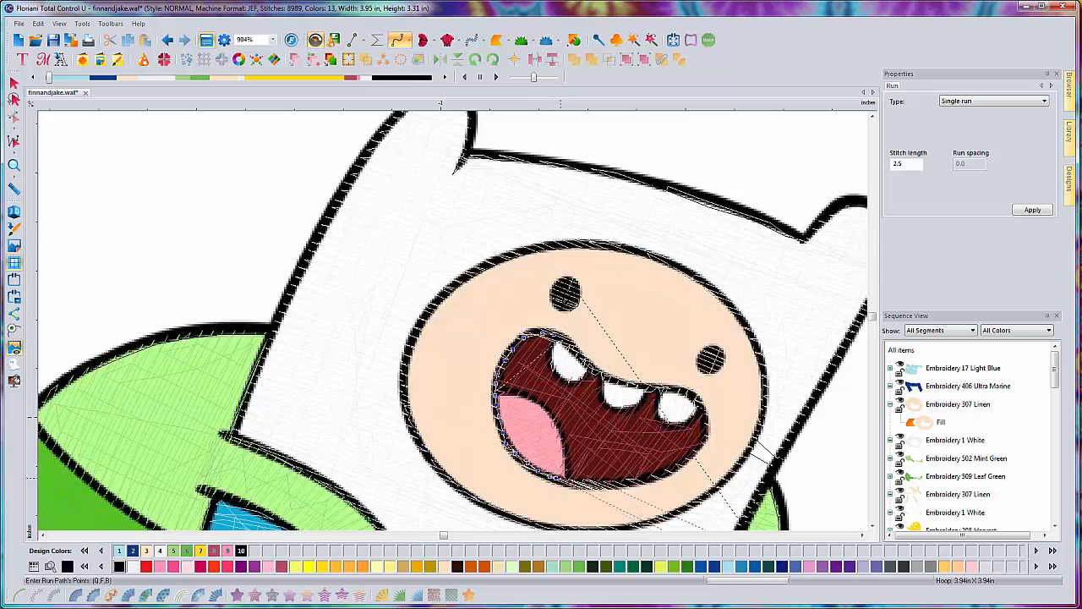
Trace the tongue's inner curve and go back down its outer edge with the run line.
left_click(562, 478)
left_click(563, 461)
left_click(561, 447)
left_click(556, 430)
left_click(547, 416)
left_click(535, 402)
left_click(519, 395)
left_click(505, 395)
left_click(499, 402)
left_click(501, 418)
left_click(510, 439)
left_click(529, 465)
left_click(551, 476)
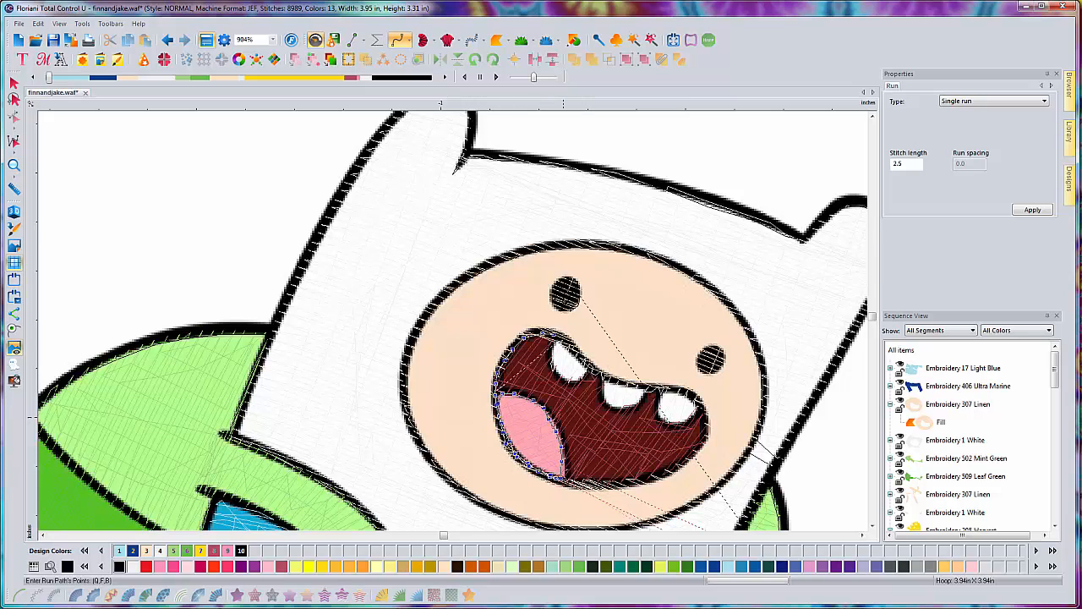
Trace the mouth's bottom and right edges around to the top of the right tooth.
left_click(565, 481)
left_click(581, 485)
left_click(609, 485)
left_click(621, 485)
left_click(646, 484)
left_click(668, 477)
left_click(682, 468)
left_click(698, 455)
left_click(704, 443)
left_click(708, 429)
left_click(710, 414)
left_click(702, 404)
left_click(691, 396)
left_click(681, 392)
left_click(669, 390)
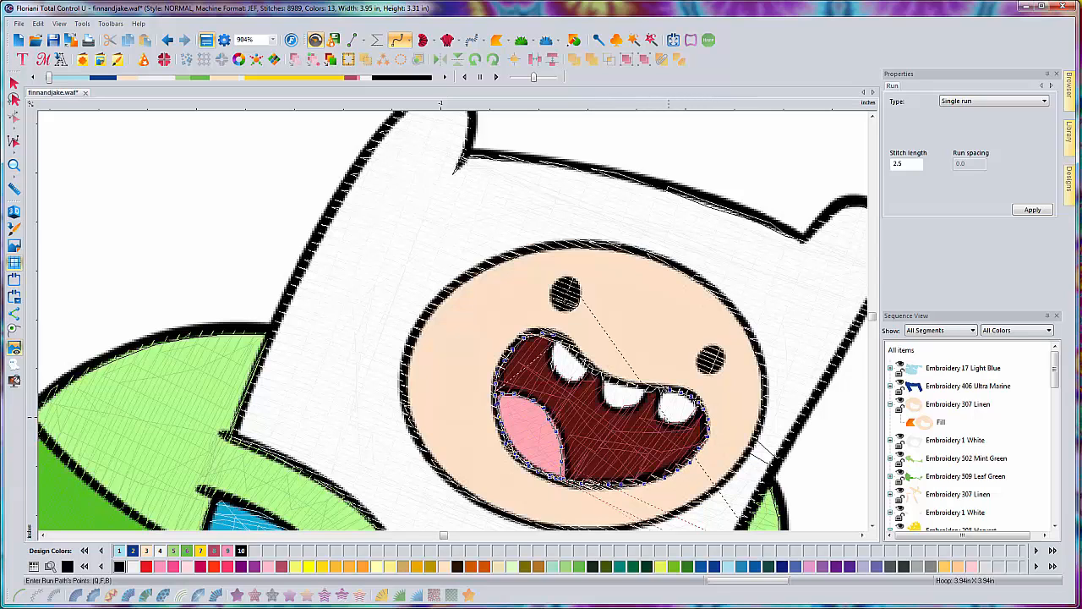
Outline the right tooth with the run line, returning along the mouth's upper edge.
left_click(661, 391)
left_click(661, 410)
left_click(666, 420)
left_click(676, 422)
left_click(687, 420)
left_click(698, 411)
left_click(698, 401)
left_click(680, 393)
left_click(660, 391)
Continue the run along the mouth's upper edge and outline the middle tooth.
left_click(647, 388)
left_click(619, 385)
left_click(606, 382)
left_click(603, 390)
left_click(608, 400)
left_click(617, 405)
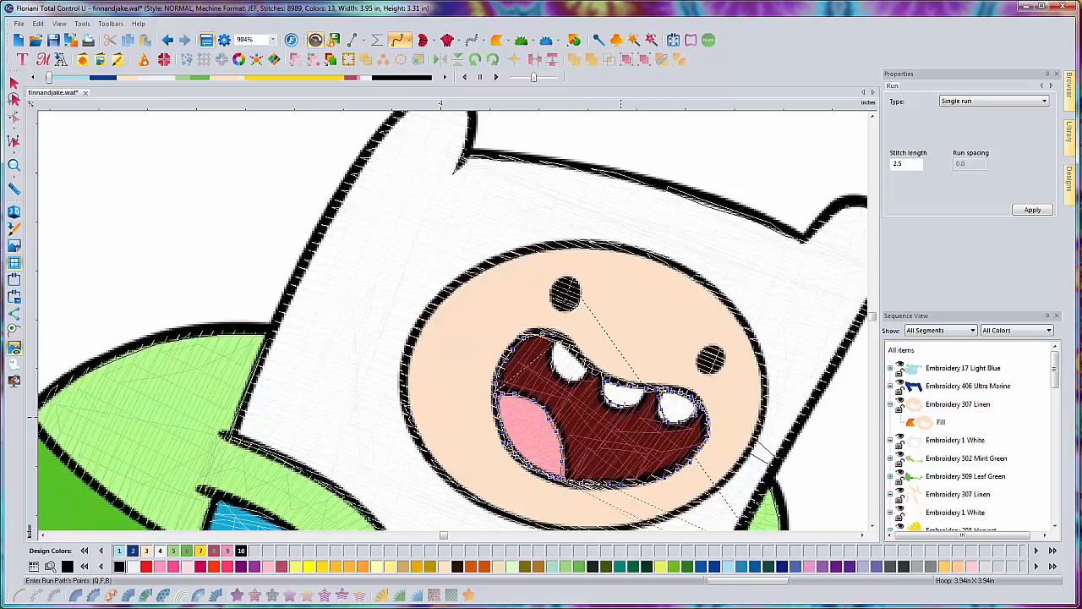
left_click(629, 405)
left_click(637, 400)
left_click(643, 390)
left_click(632, 387)
Outline the left tooth and finish the mouth's run line at the right-hand eye.
left_click(585, 370)
left_click(574, 379)
left_click(558, 377)
left_click(551, 368)
left_click(546, 355)
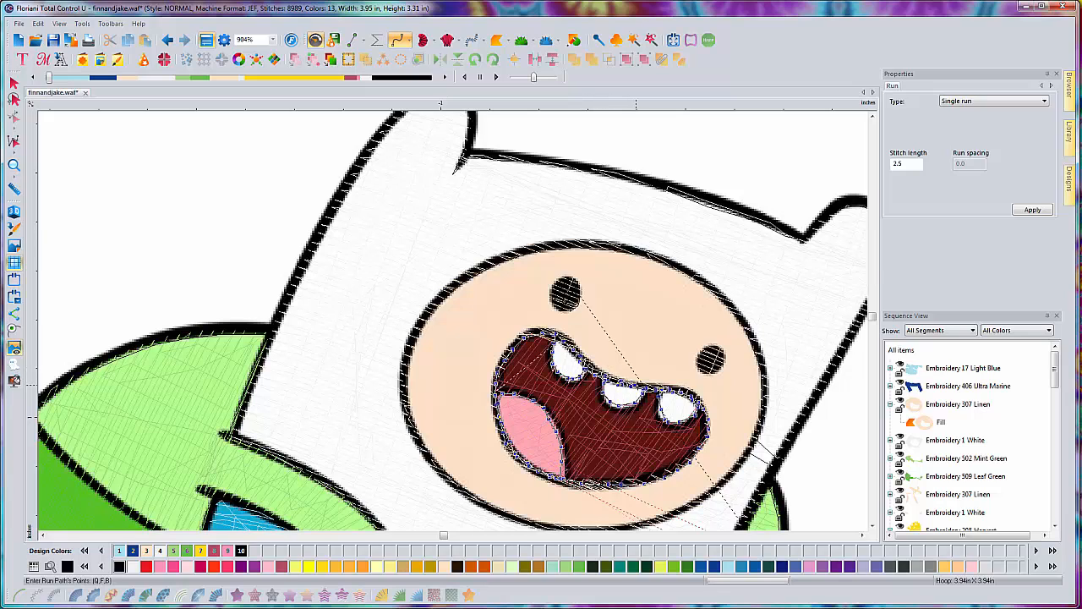
left_click(706, 375)
right_click(801, 361)
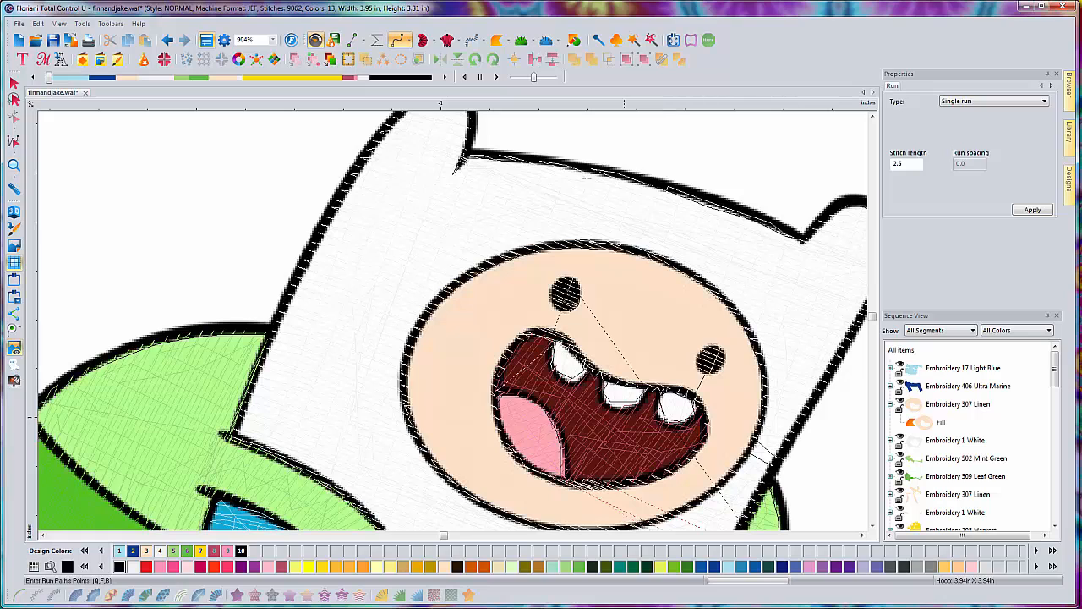
Create a standard complex fill over Finn's right-hand eye with a diagonal inclination line and view the whole design.
left_click(498, 41)
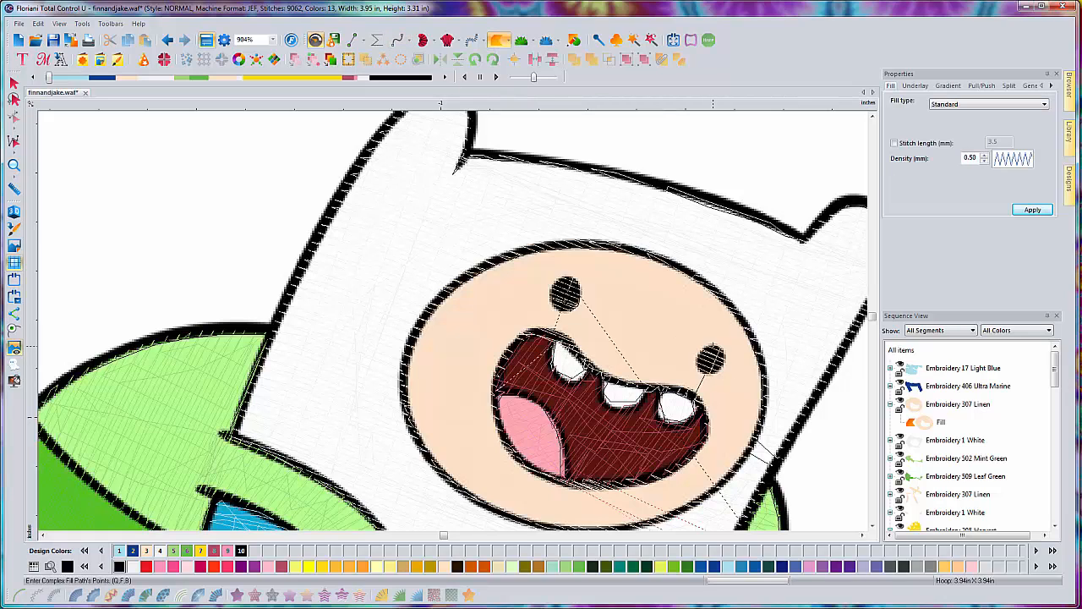
left_click(700, 349)
left_click(696, 362)
left_click(700, 372)
left_click(710, 374)
left_click(720, 372)
left_click(726, 363)
left_click(725, 358)
left_click(724, 348)
key("Return")
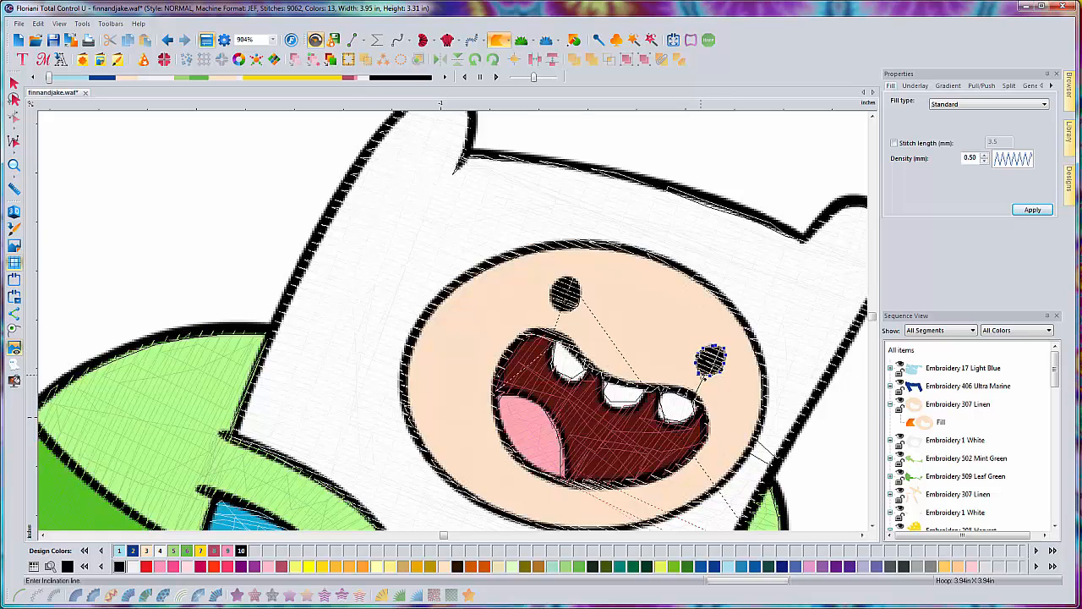
key("Return")
left_click(702, 373)
left_click(722, 349)
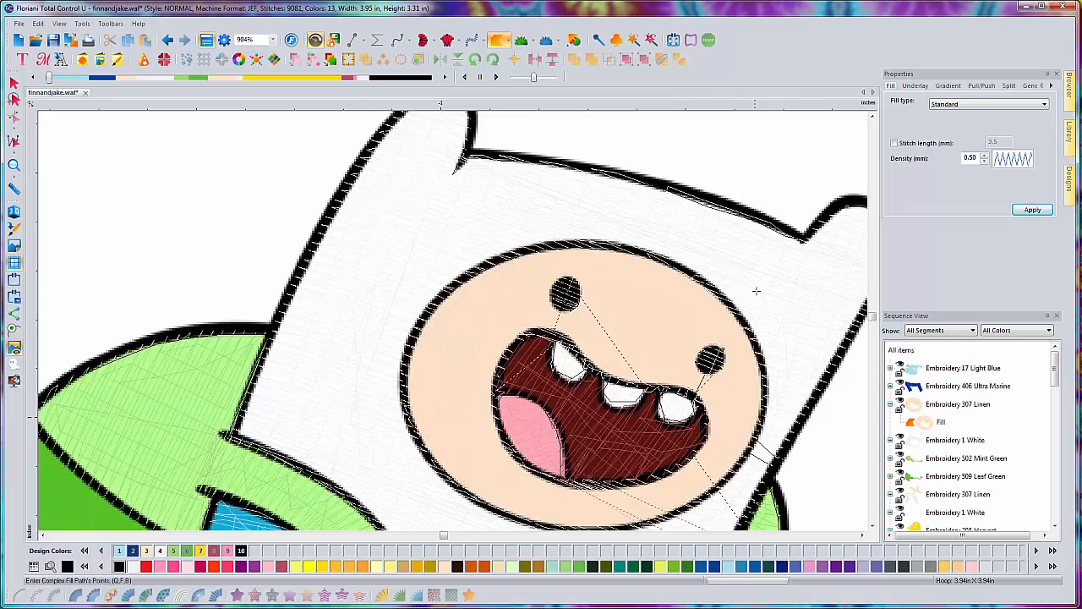
left_click(13, 82)
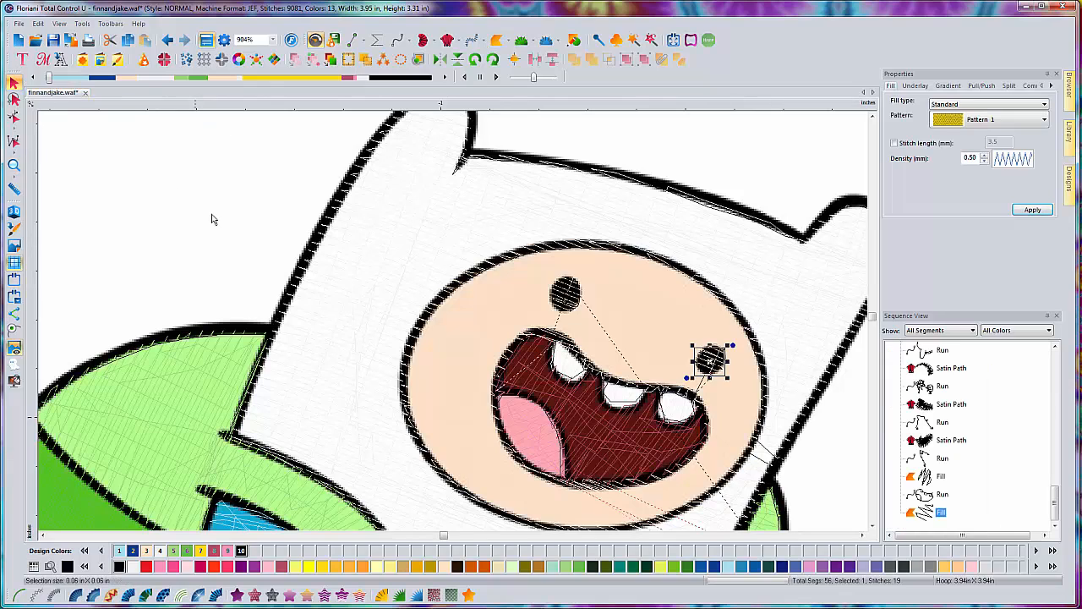
scroll(666, 441, "down", 3)
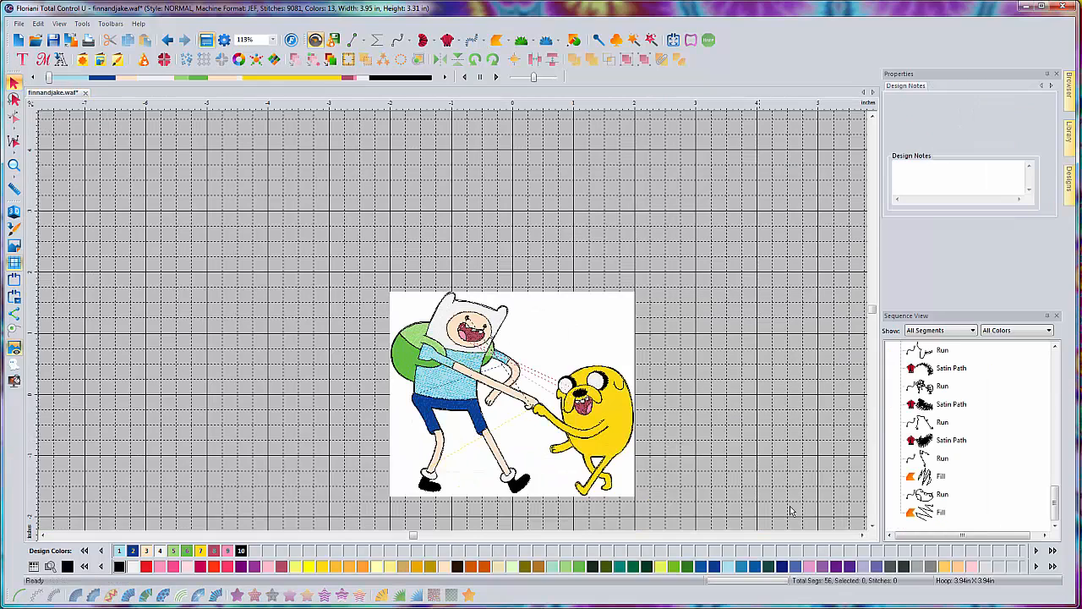
Hide the backdrop image and display the embroidery in 3D stitch view.
left_click(874, 529)
left_click(874, 529)
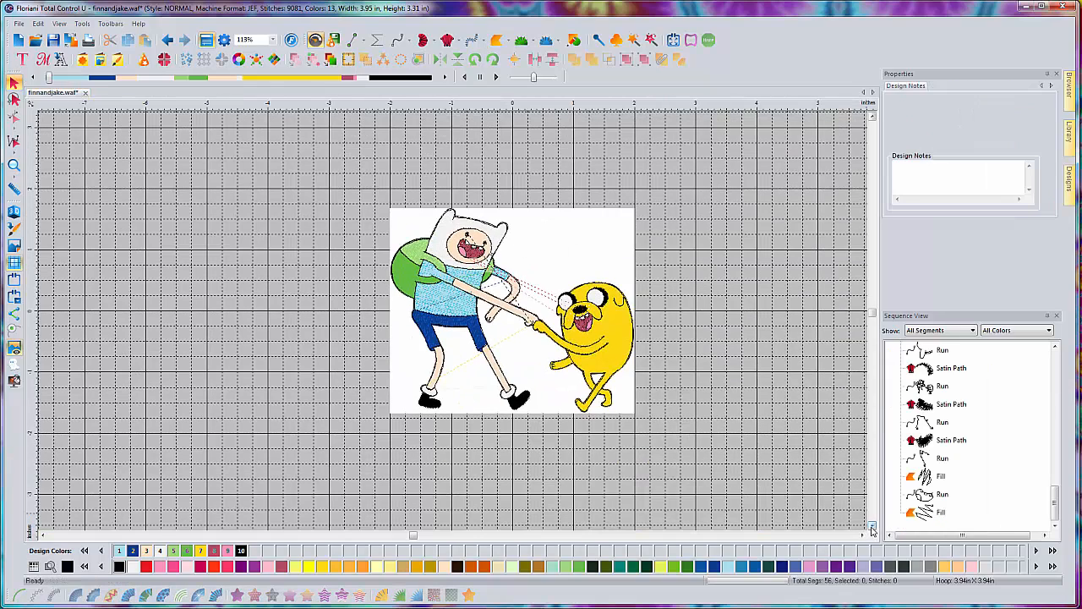
left_click(13, 246)
right_click(545, 250)
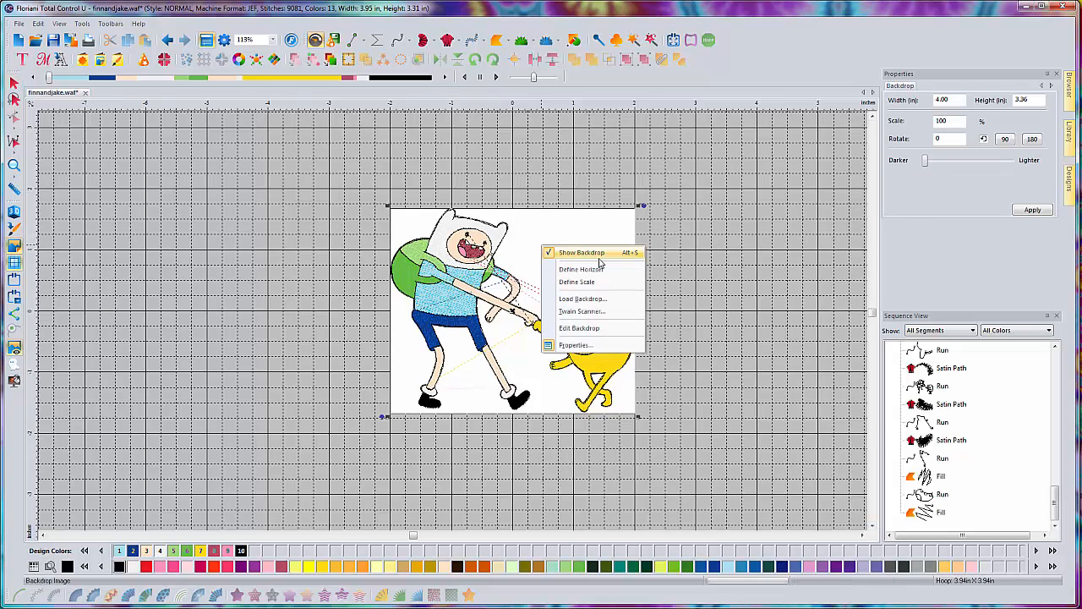
left_click(597, 261)
left_click(14, 212)
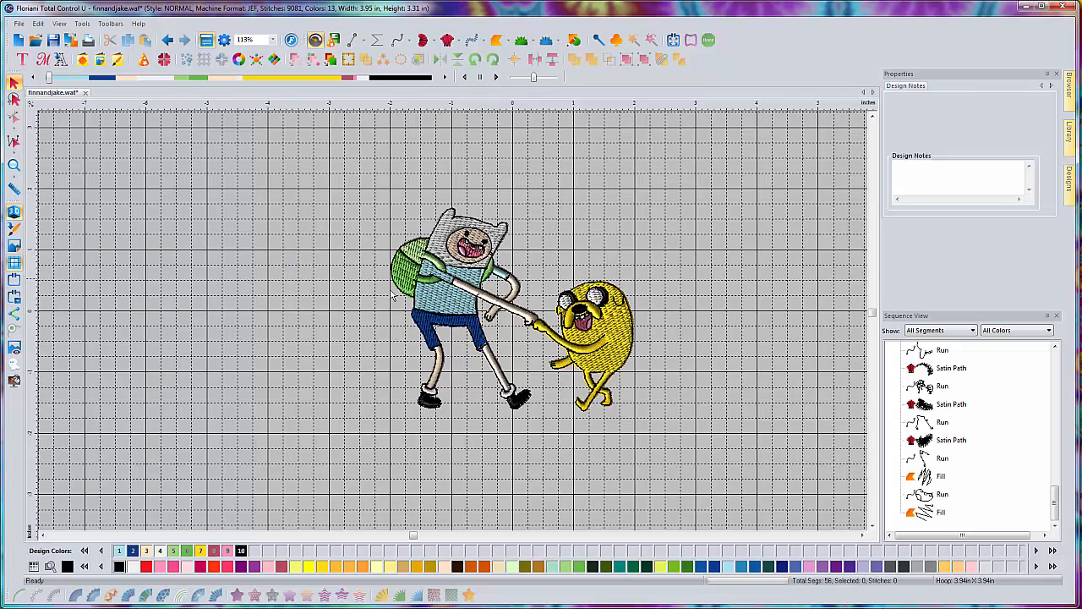
Examine the 3D stitching up close, especially Finn's face, mouth and the outline junction beside his hood.
scroll(447, 303, "up", 1)
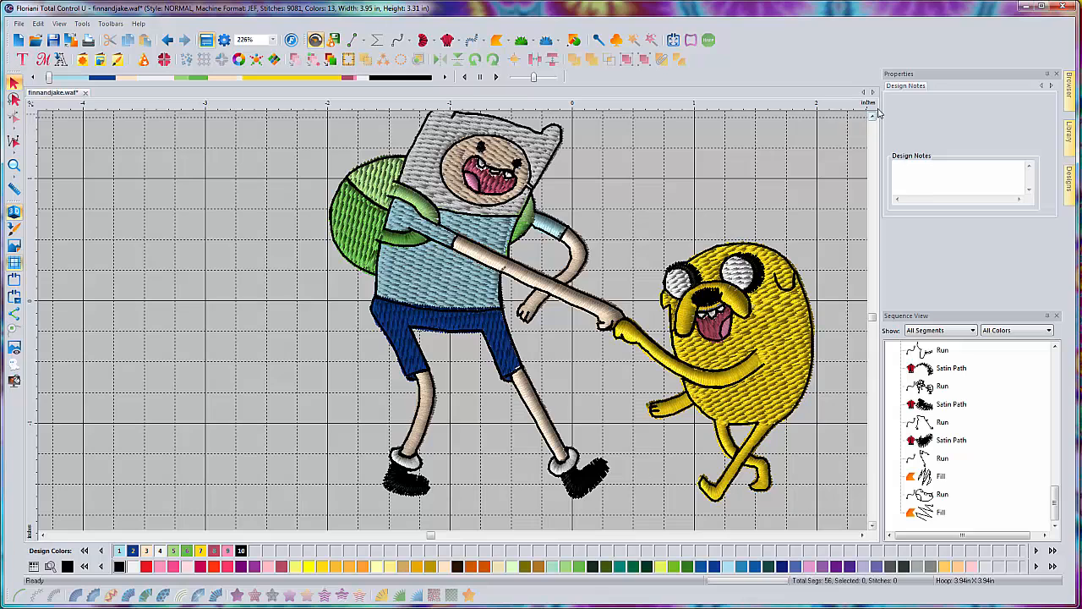
scroll(813, 162, "up", 2)
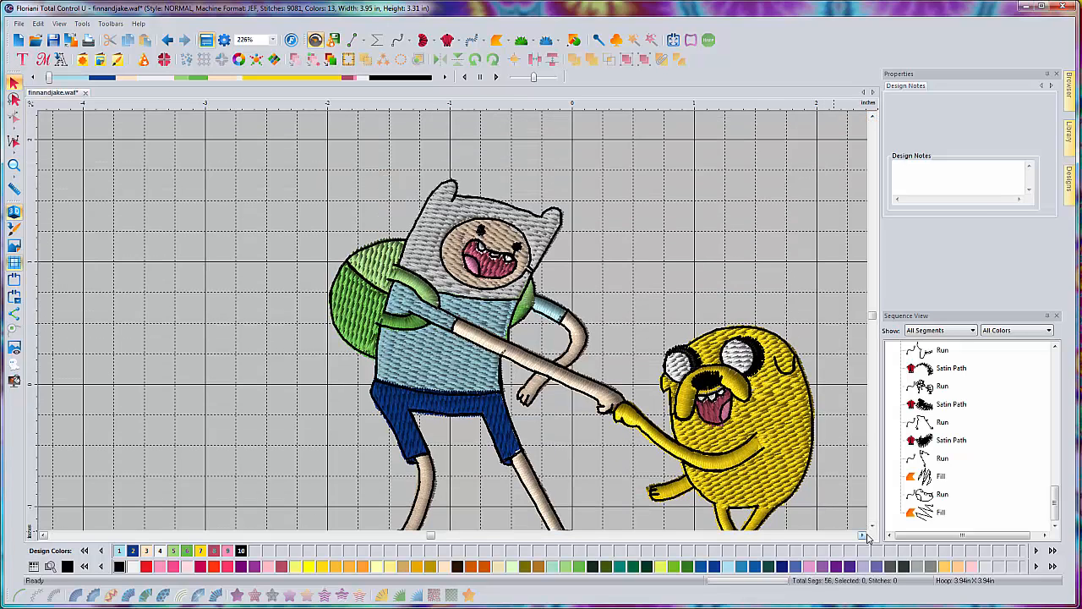
scroll(872, 526, "down", 1)
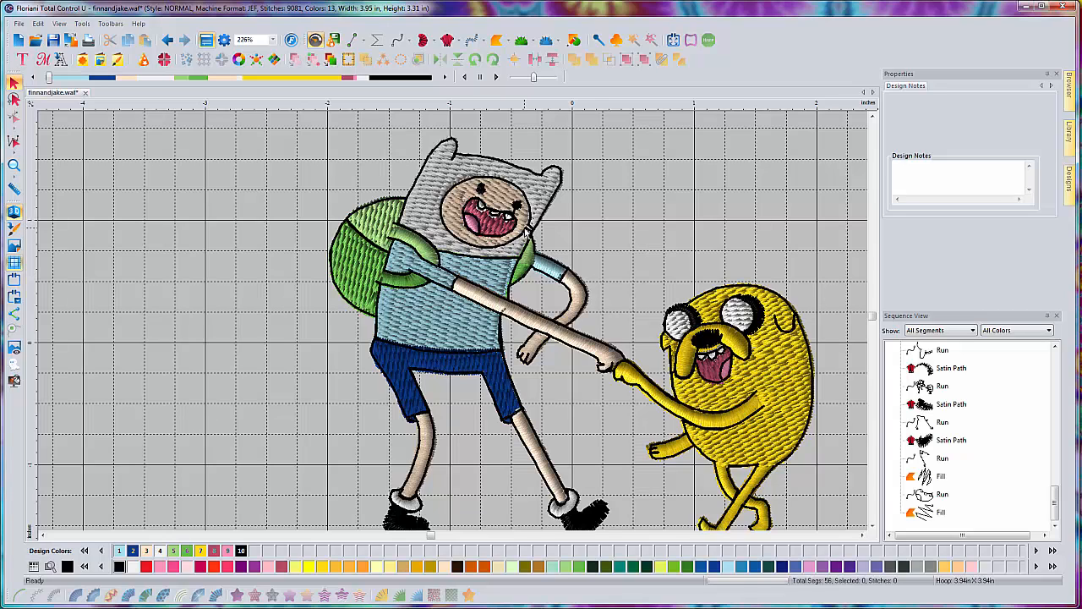
scroll(525, 228, "up", 1)
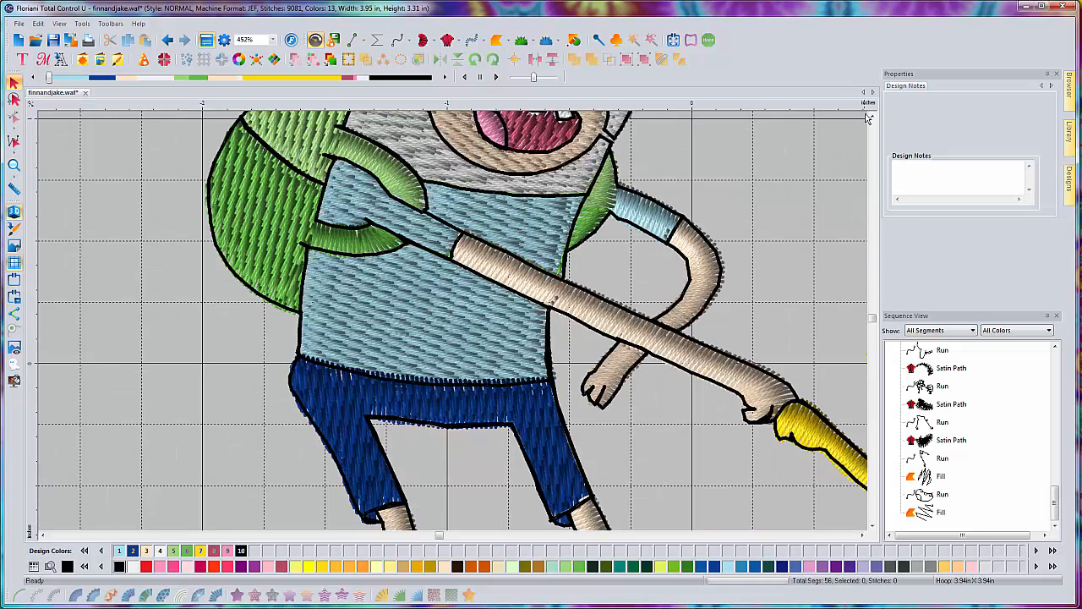
scroll(715, 193, "up", 3)
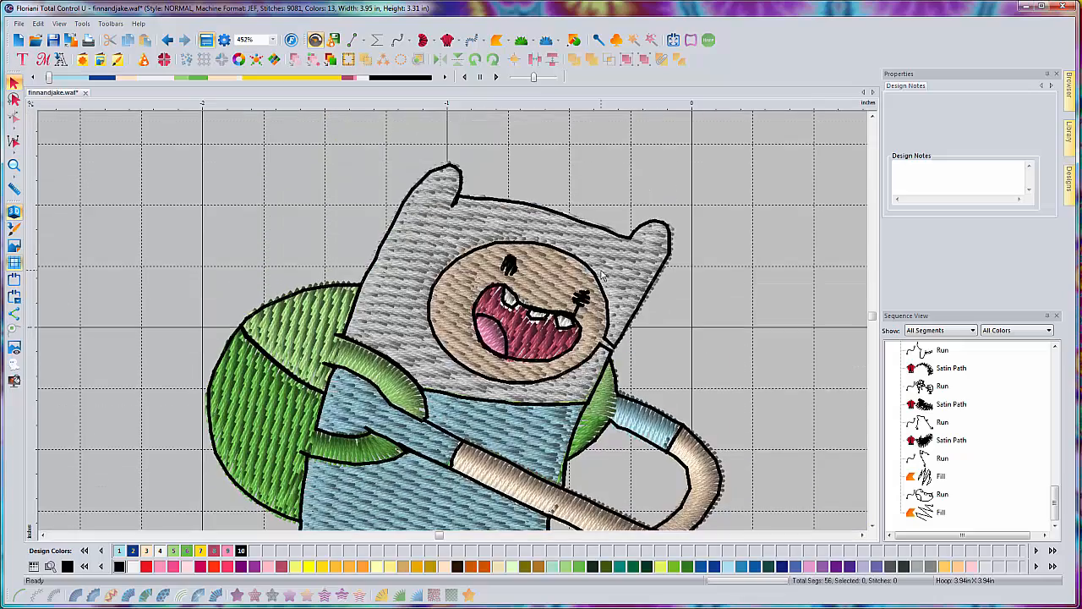
scroll(631, 334, "up", 1)
scroll(791, 396, "up", 1)
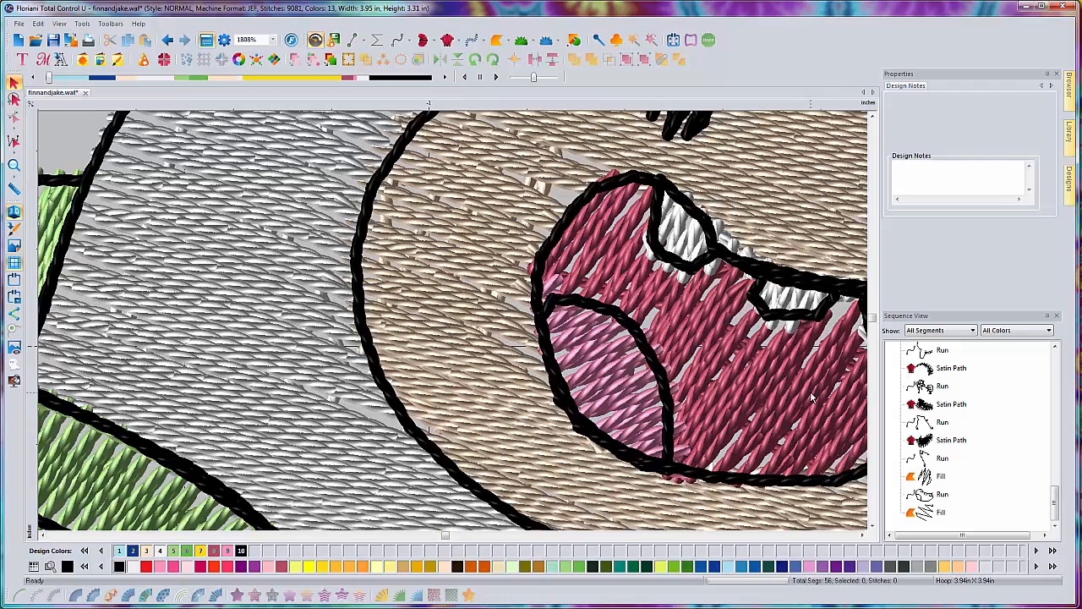
scroll(829, 431, "down", 1)
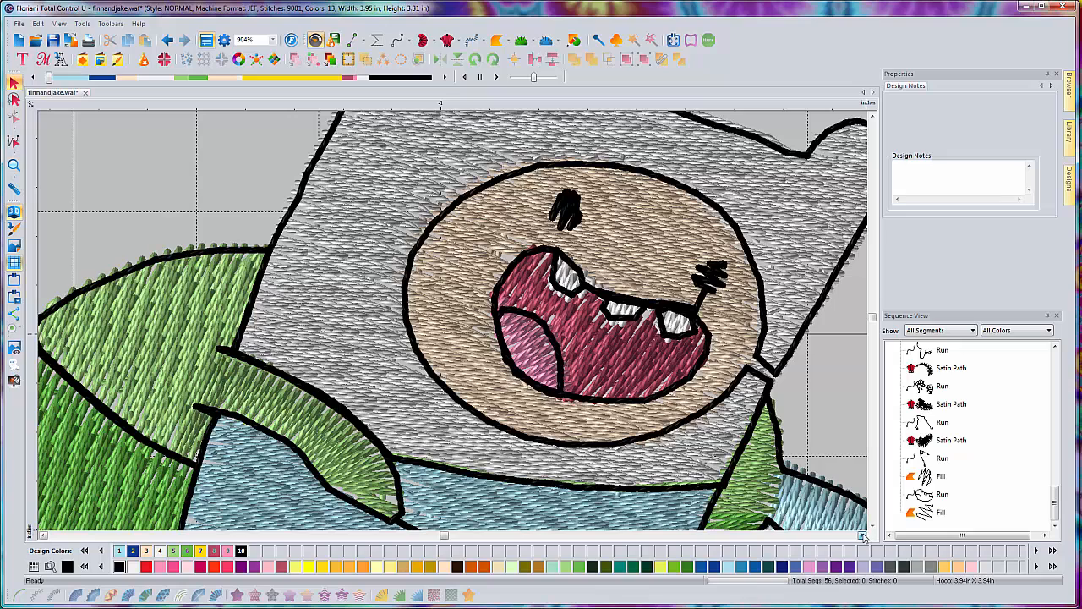
scroll(659, 369, "right", 2)
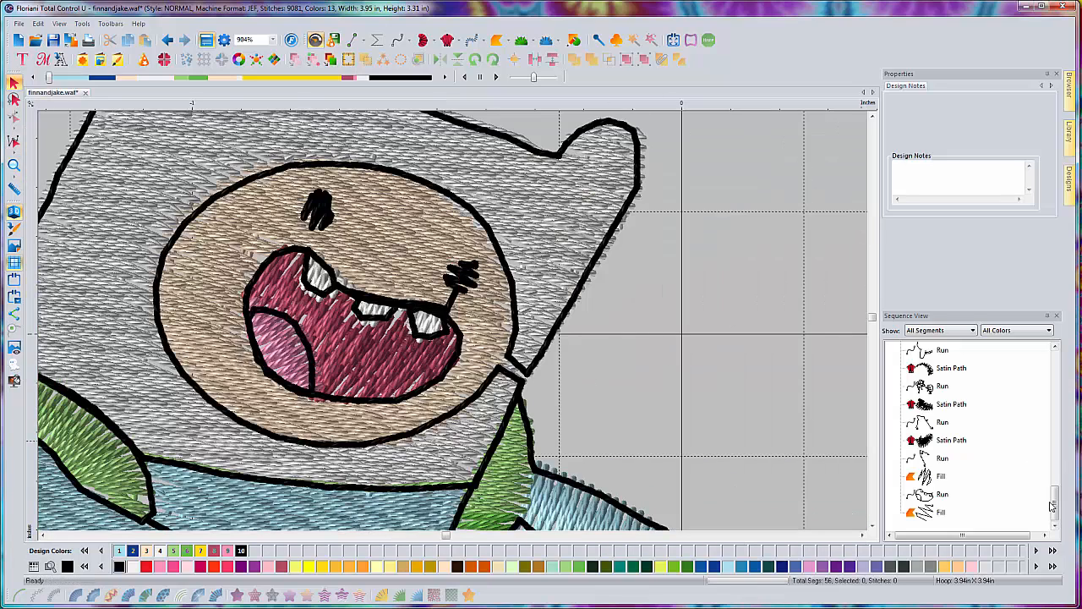
Reshape Finn's black single-run outline by moving the stray node beside his face down to the hood's lower right corner.
mouse_move(1047, 497)
left_mouse_down()
mouse_move(1055, 478)
mouse_move(1056, 488)
left_mouse_up()
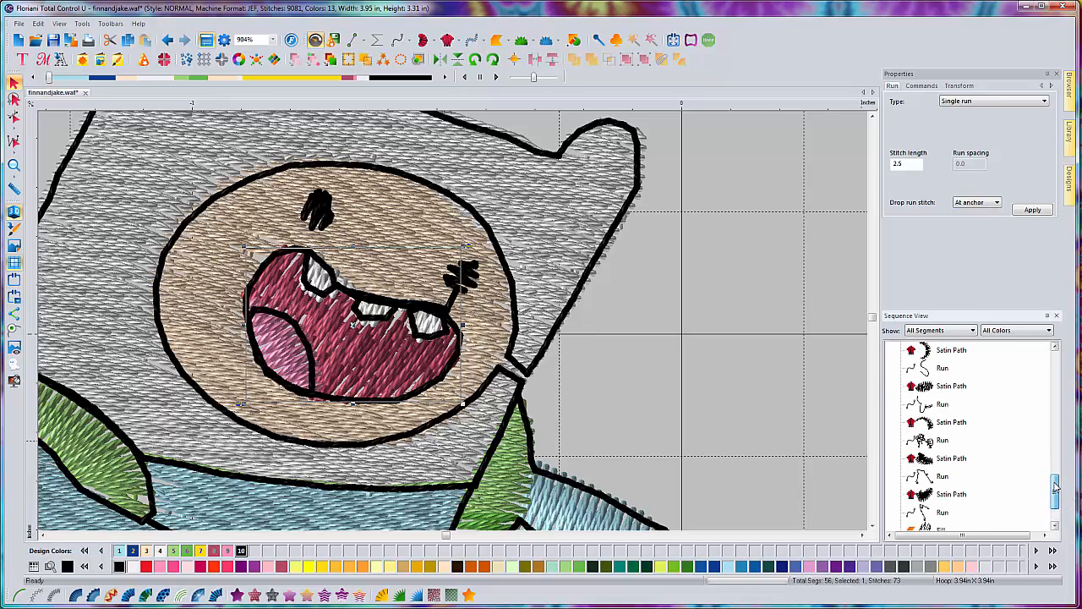
left_click(941, 441)
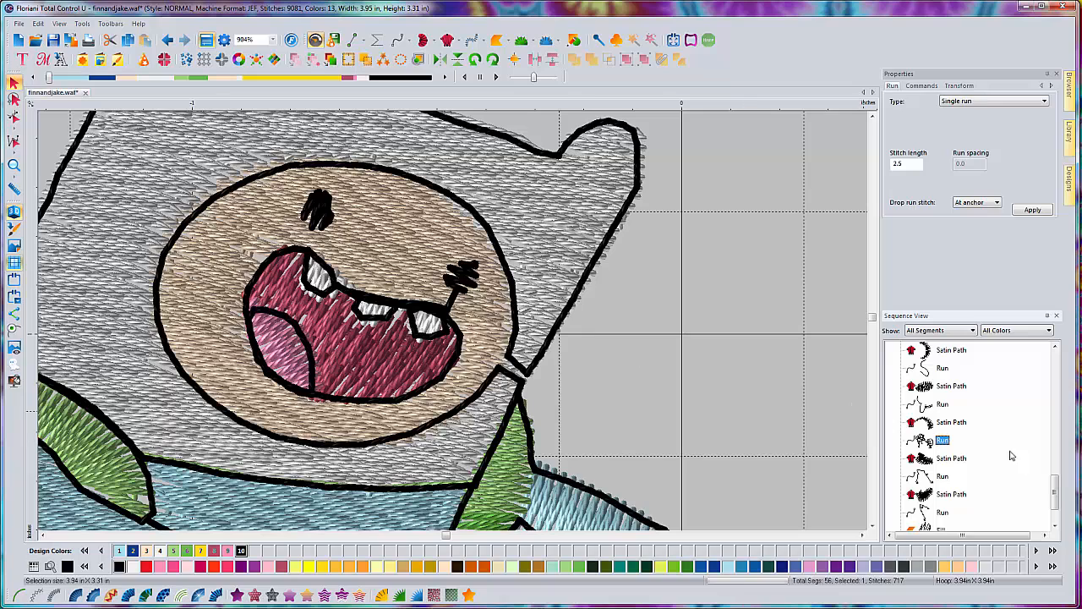
left_click(14, 119)
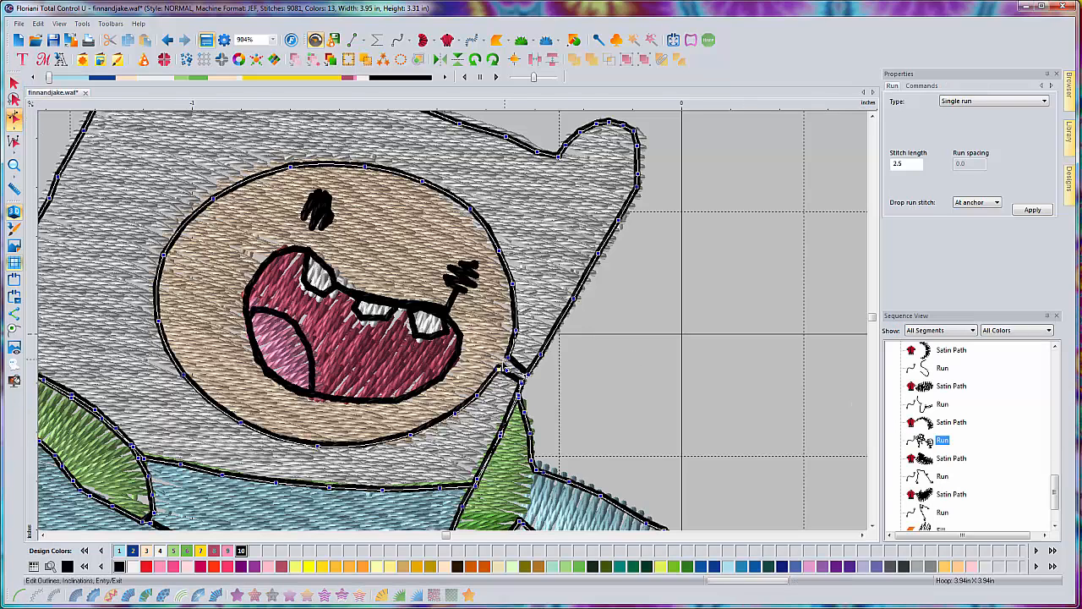
left_click(528, 377)
left_click_drag(527, 374, 523, 382)
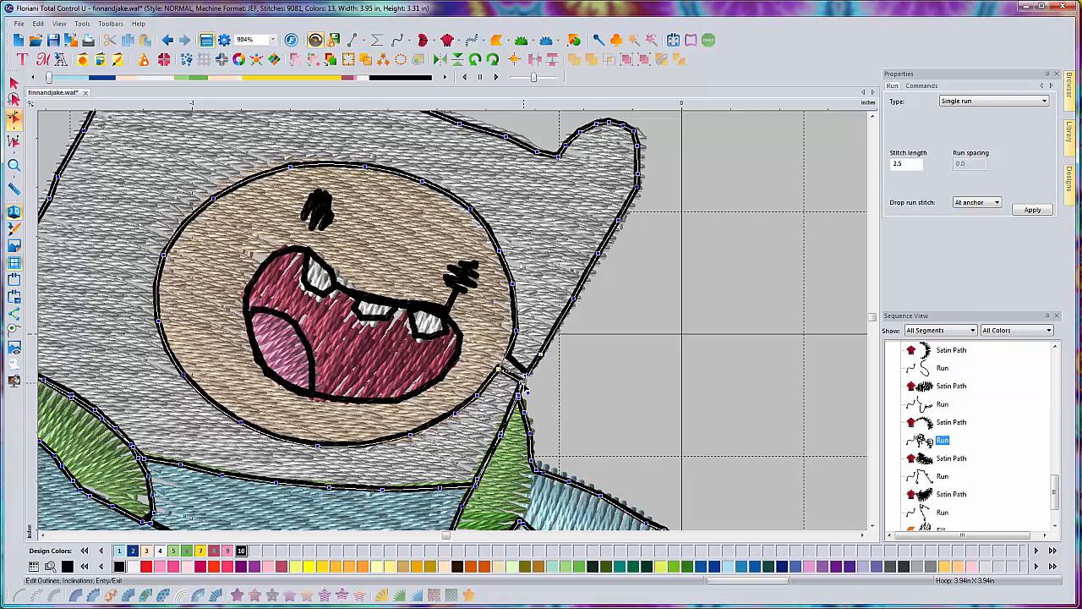
left_click(625, 358)
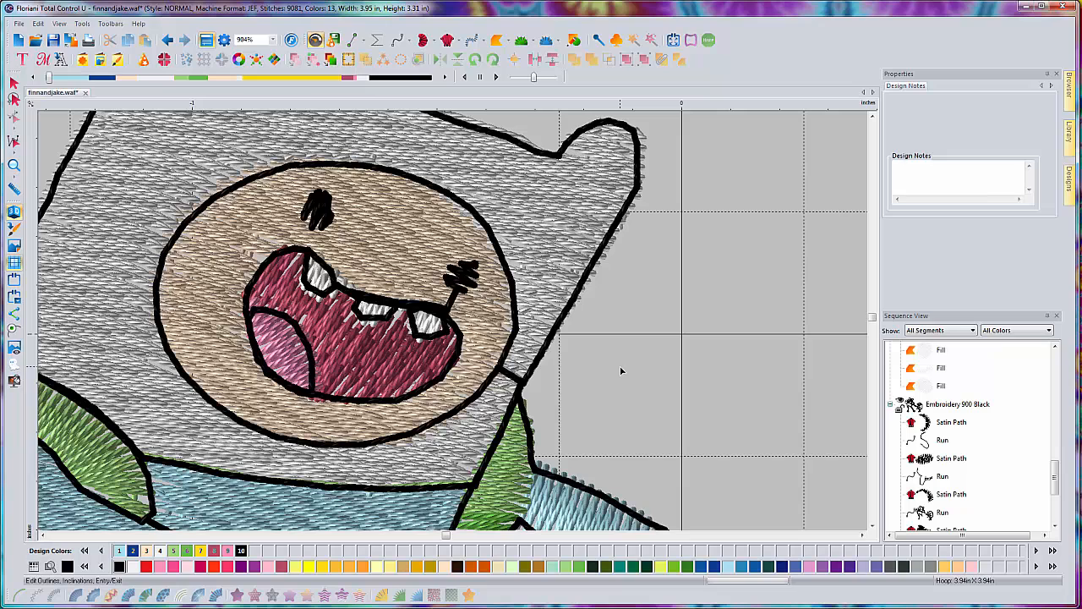
Review the whole design and step through its stitch-out sequence from the first color to the black outlines.
scroll(621, 371, "down", 4)
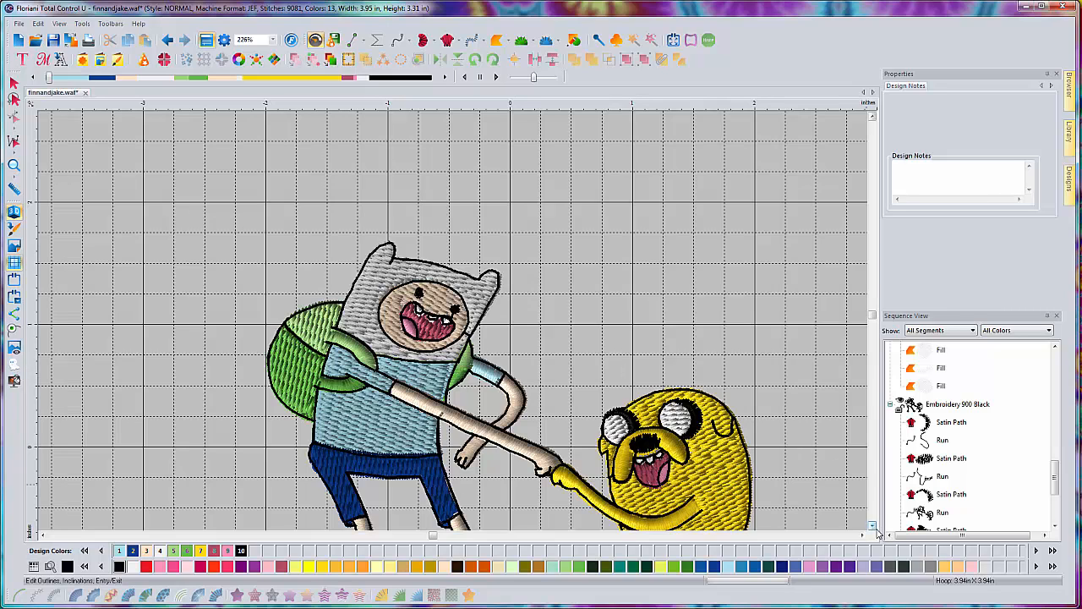
left_click(871, 525)
left_click(872, 523)
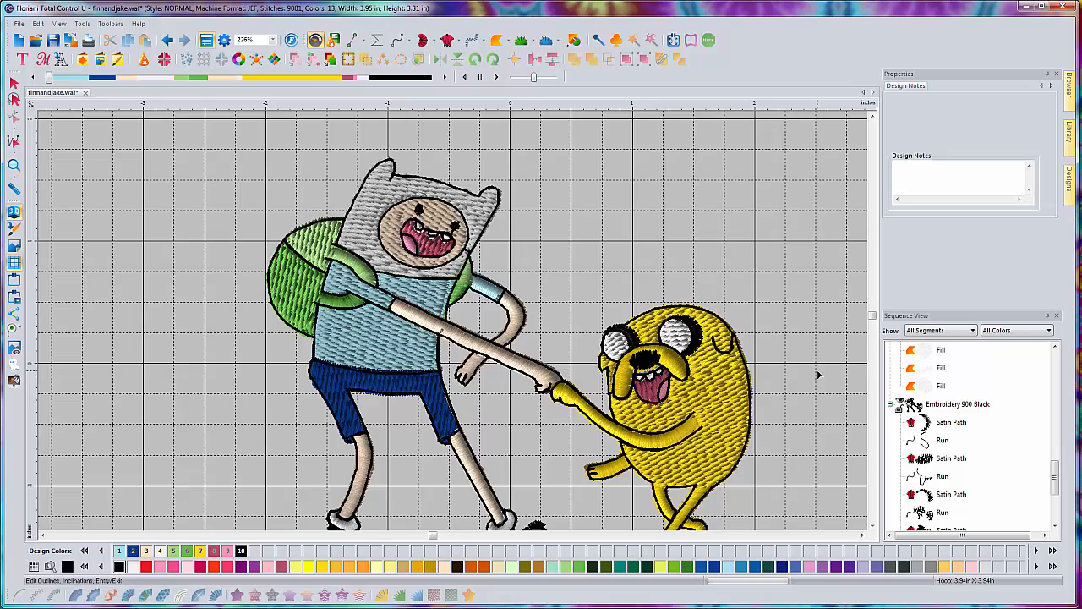
left_click(872, 525)
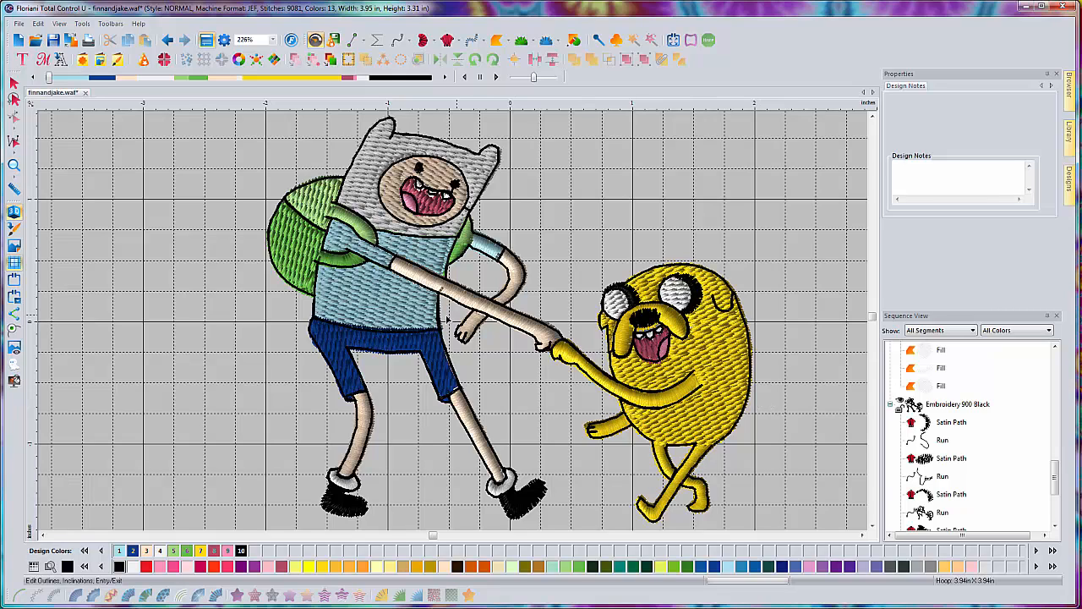
mouse_move(49, 78)
left_mouse_down()
mouse_move(141, 79)
mouse_move(239, 108)
mouse_move(450, 128)
left_mouse_up()
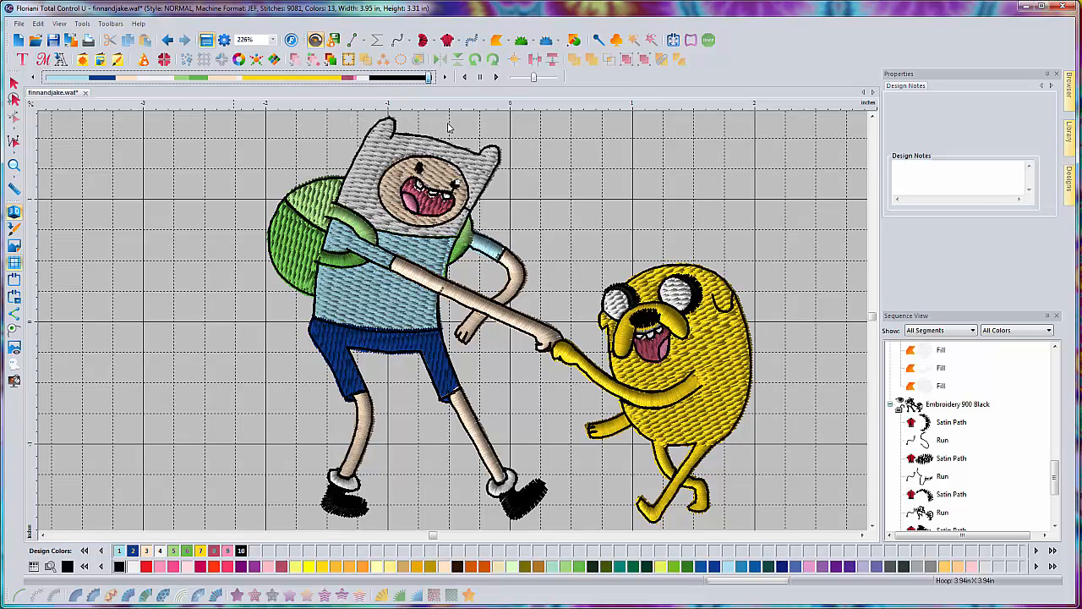